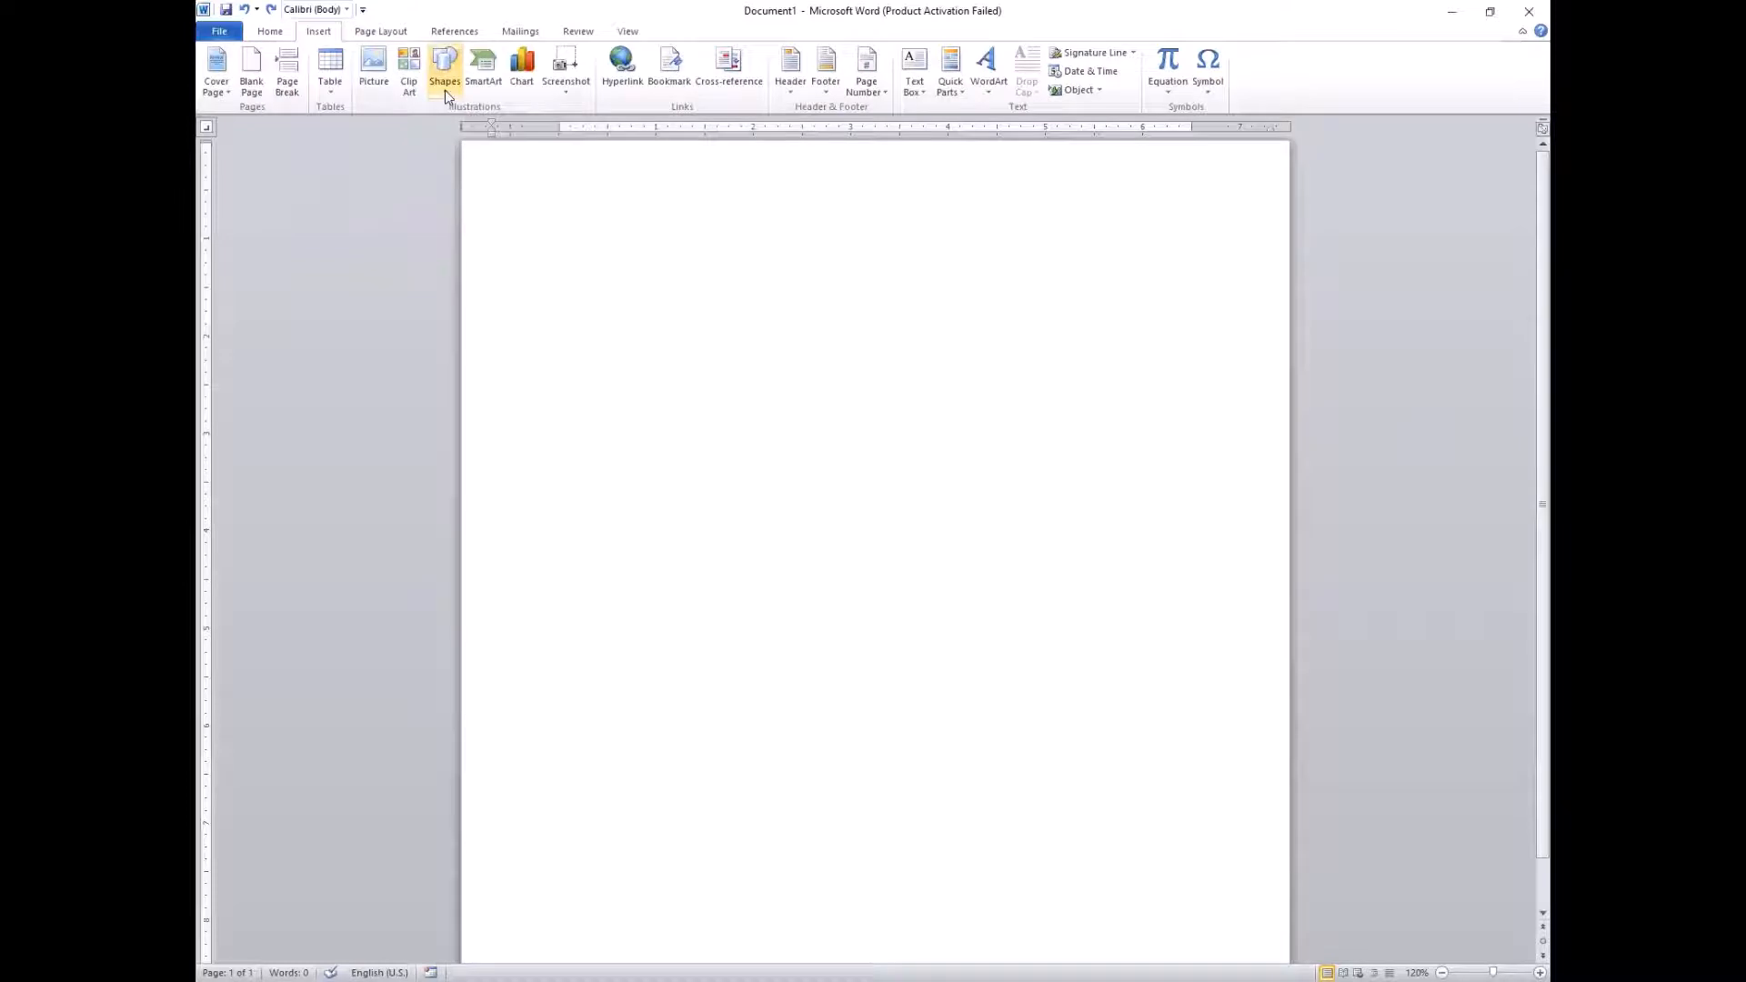
Draw a rectangle and size it to about 2.63 inches high by 3.46 inches wide near the middle of the page
{"action": "left_click", "coordinate": [445, 90]}
{"action": "left_click", "coordinate": [491, 133]}
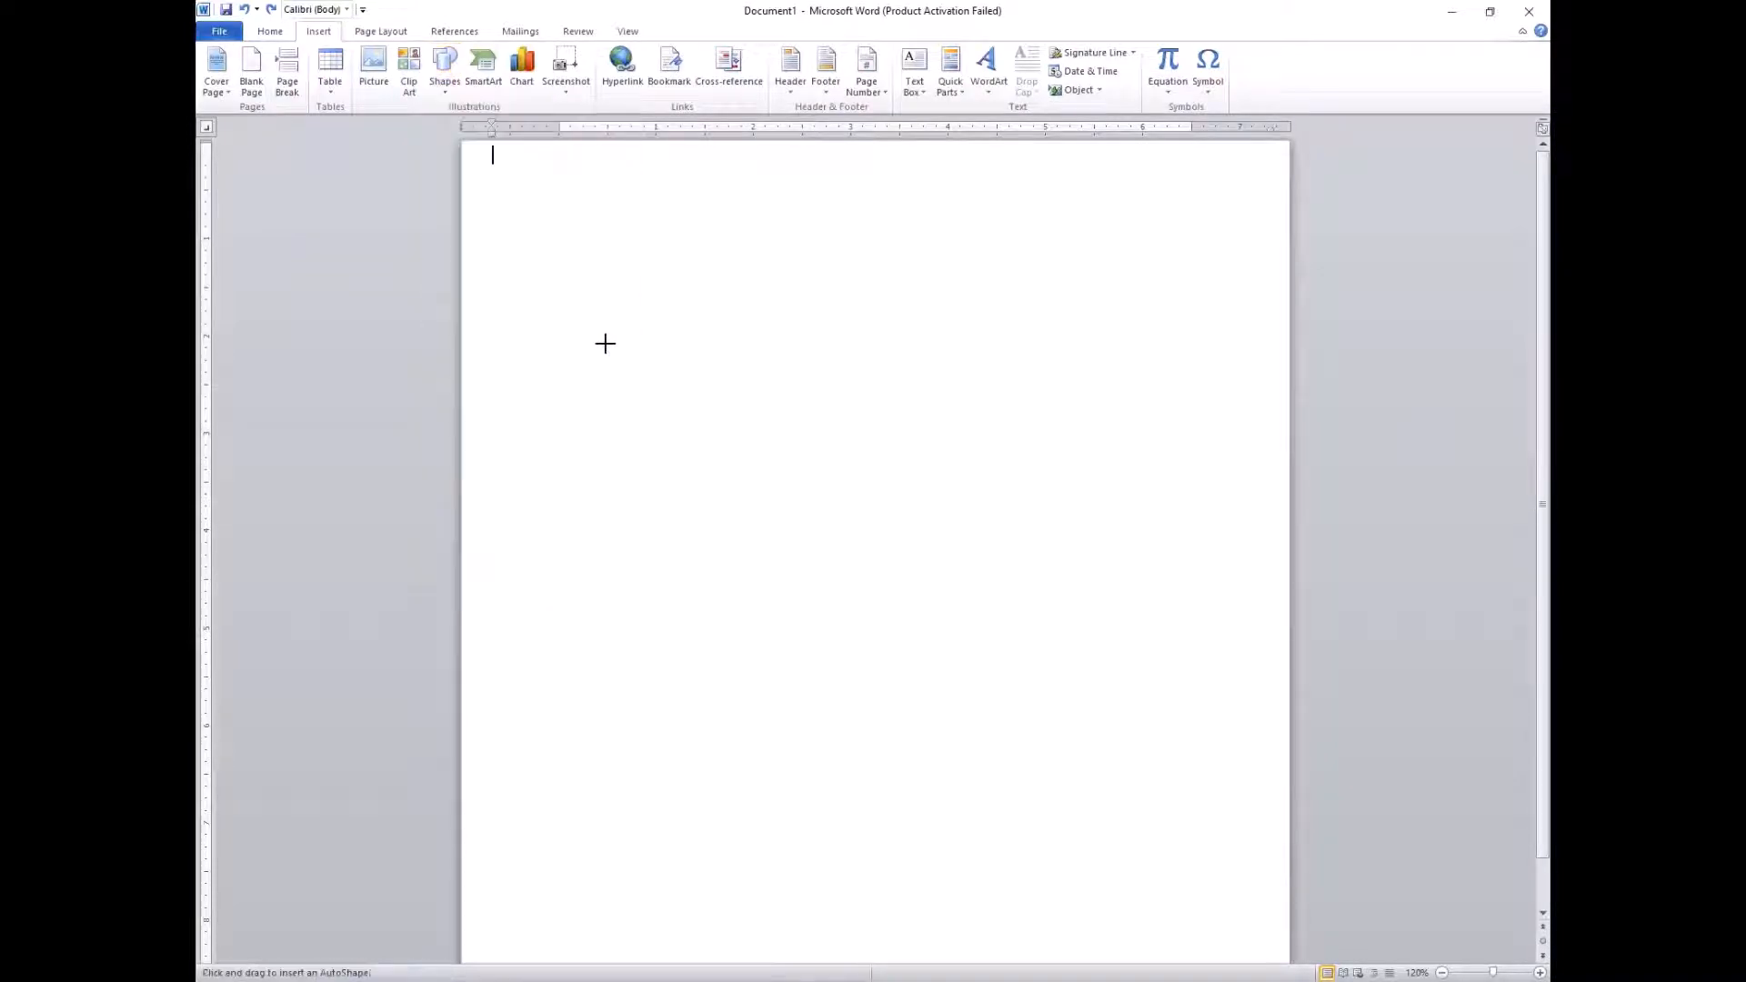
{"action": "mouse_move", "coordinate": [605, 343]}
{"action": "left_mouse_down"}
{"action": "mouse_move", "coordinate": [741, 468]}
{"action": "mouse_move", "coordinate": [761, 461]}
{"action": "left_mouse_up"}
{"action": "mouse_move", "coordinate": [636, 372]}
{"action": "left_mouse_down"}
{"action": "mouse_move", "coordinate": [847, 497]}
{"action": "mouse_move", "coordinate": [802, 492]}
{"action": "left_mouse_up"}
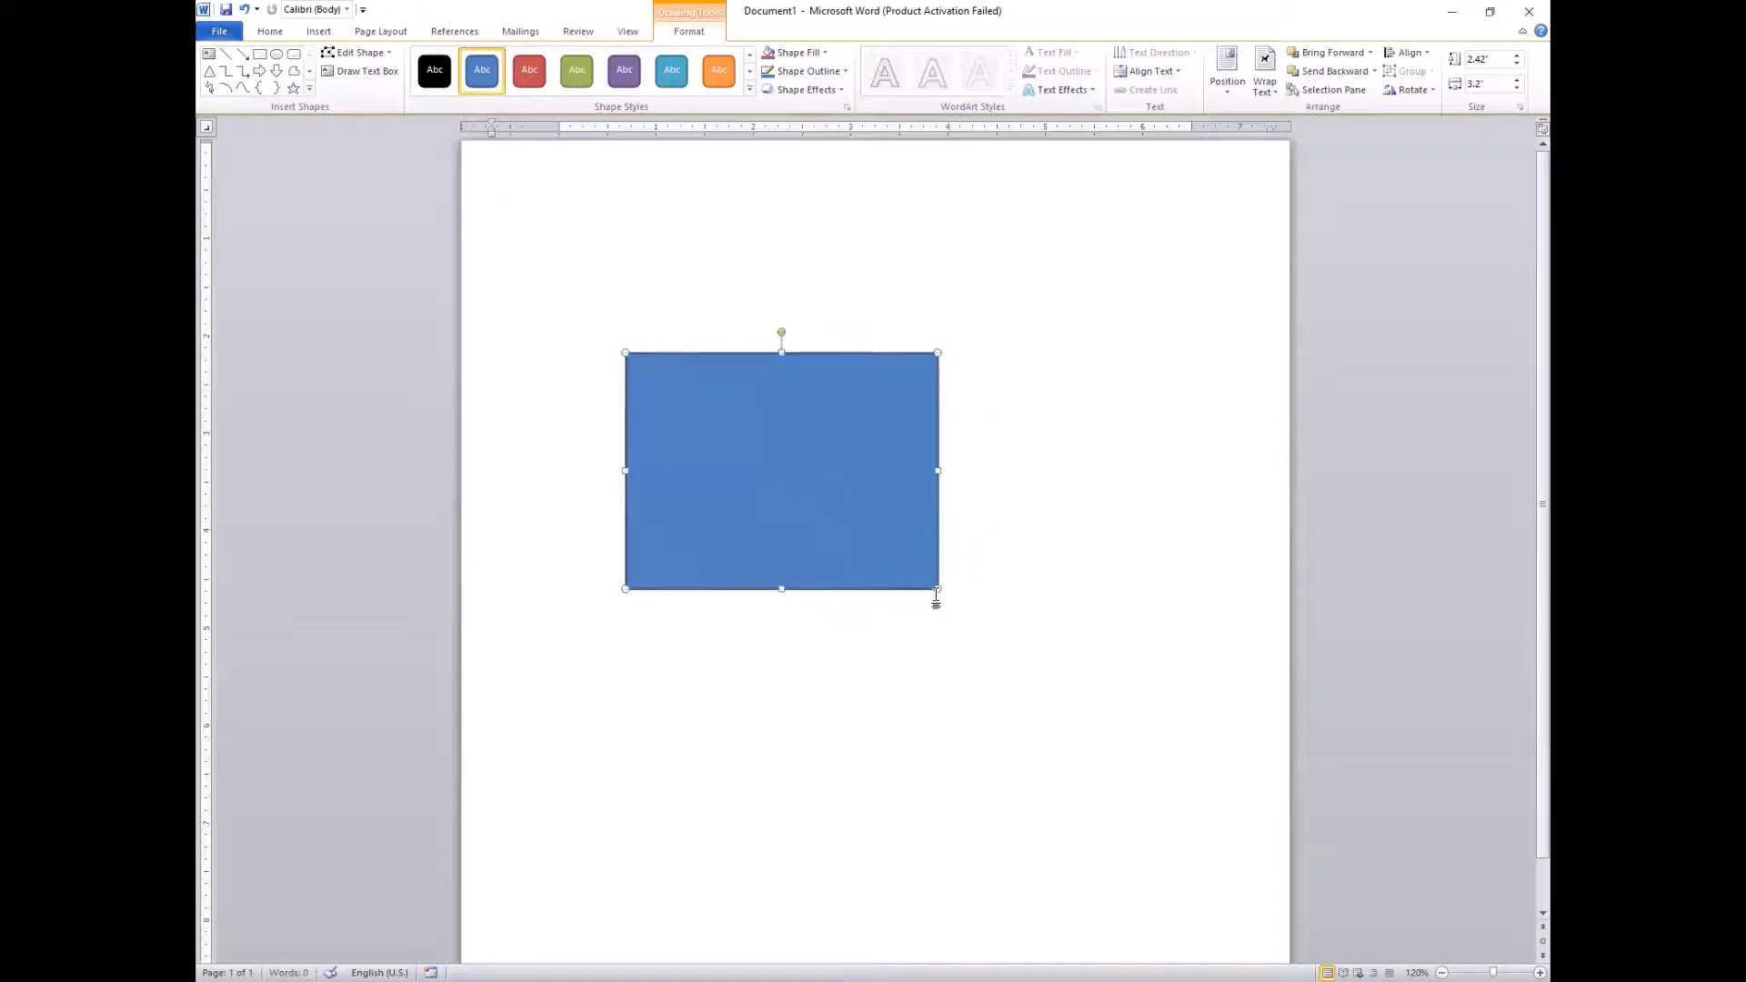
{"action": "left_click_drag", "start_coordinate": [936, 585], "coordinate": [947, 596]}
{"action": "mouse_move", "coordinate": [819, 525]}
{"action": "left_mouse_down"}
{"action": "mouse_move", "coordinate": [877, 577]}
{"action": "mouse_move", "coordinate": [828, 543]}
{"action": "mouse_move", "coordinate": [846, 546]}
{"action": "left_mouse_up"}
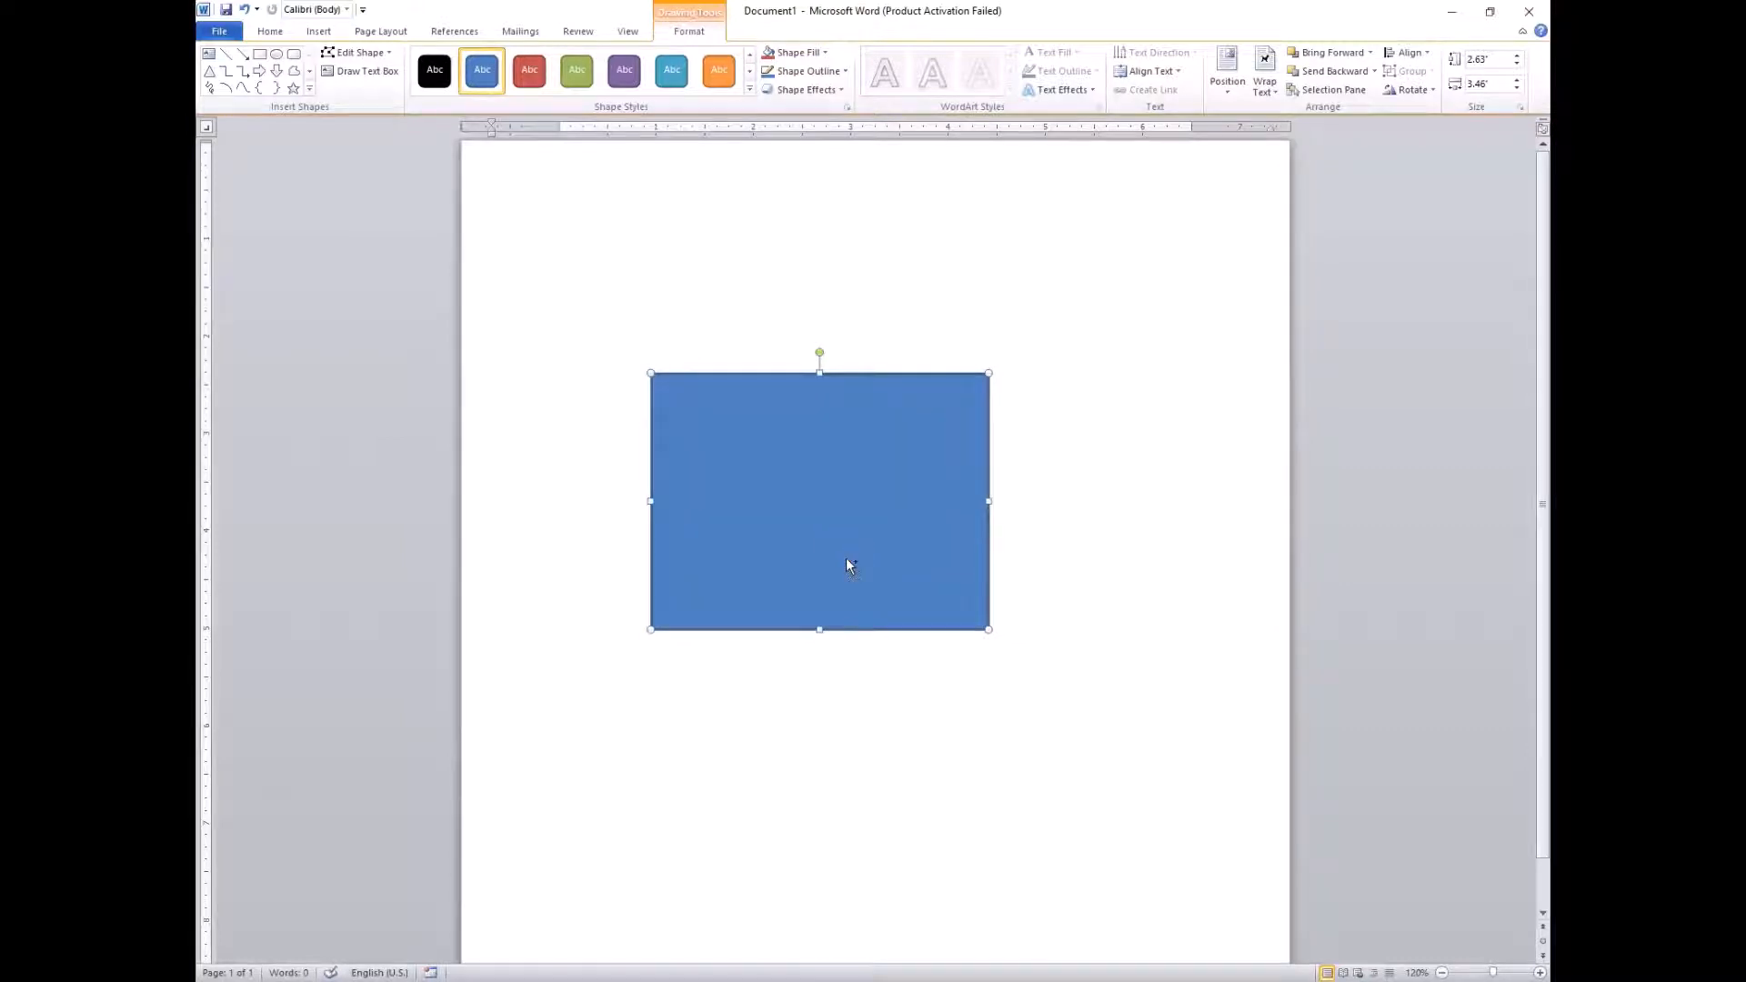
{"action": "scroll", "coordinate": [846, 558], "scroll_direction": "up", "scroll_amount": 3, "text": "ctrl"}
{"action": "scroll", "coordinate": [848, 566], "scroll_direction": "down", "scroll_amount": 2}
{"action": "scroll", "coordinate": [793, 555], "scroll_direction": "up", "scroll_amount": 1, "text": "ctrl"}
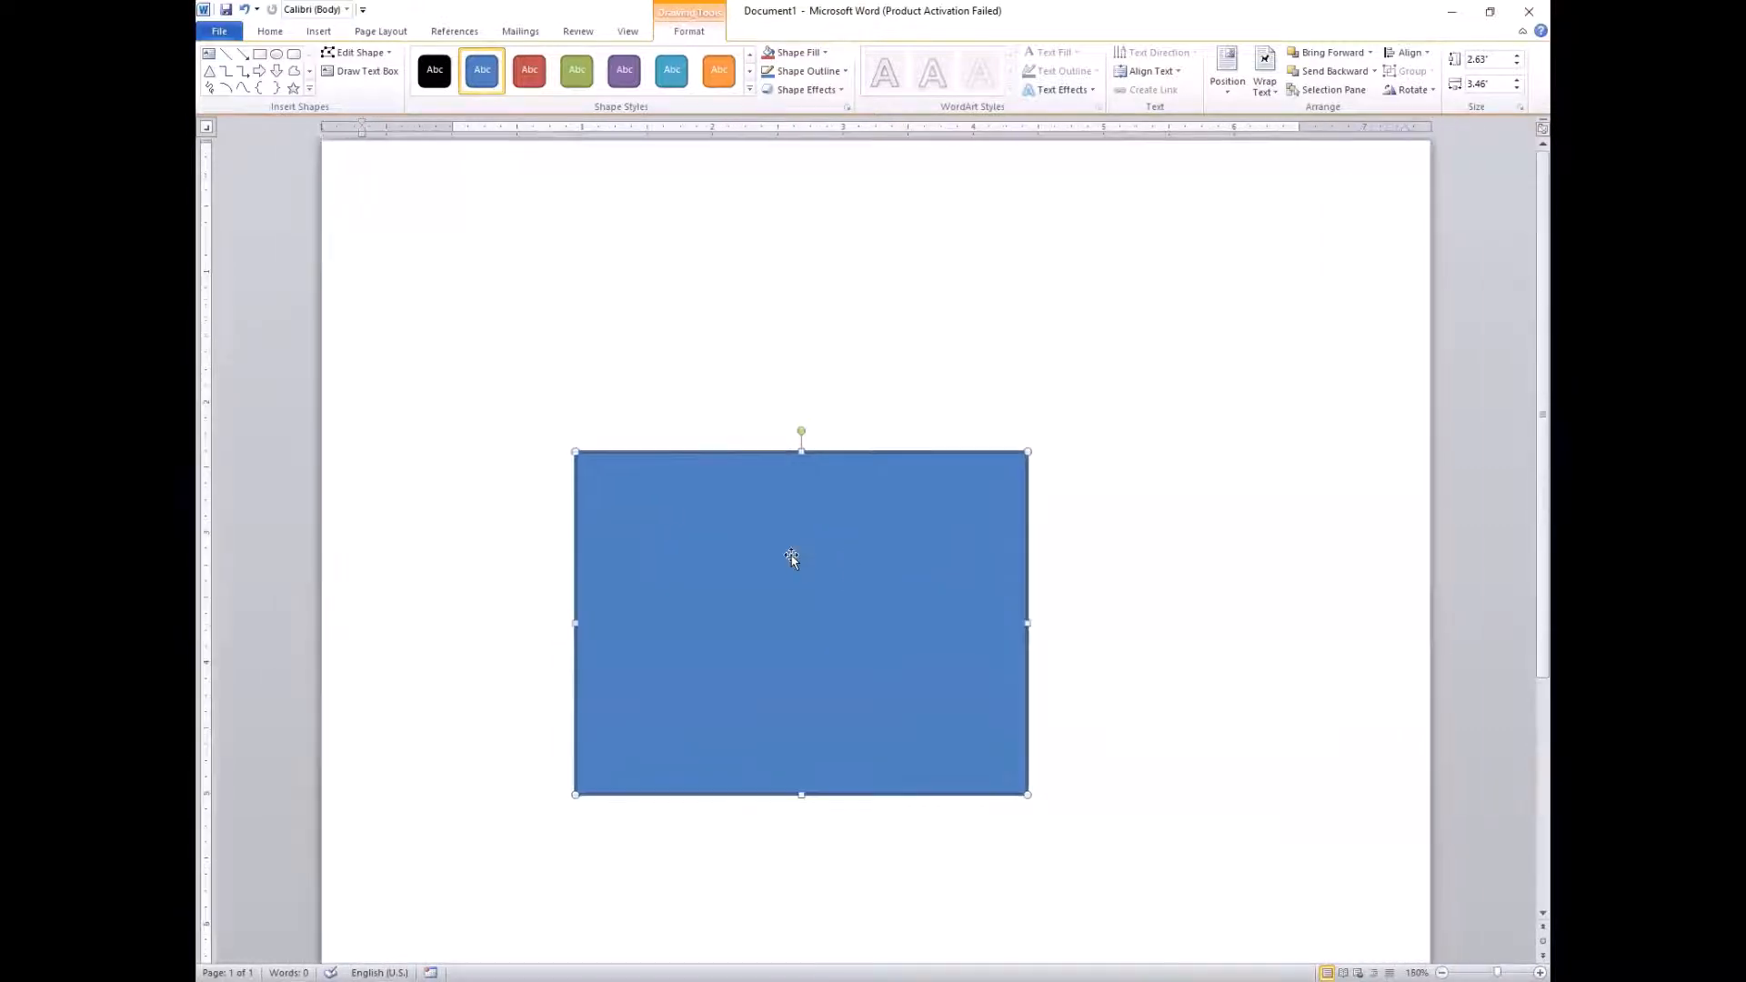
{"action": "scroll", "coordinate": [791, 560], "scroll_direction": "down", "scroll_amount": 1}
{"action": "scroll", "coordinate": [787, 546], "scroll_direction": "down", "scroll_amount": 1}
{"action": "mouse_move", "coordinate": [779, 506]}
{"action": "left_mouse_down"}
{"action": "mouse_move", "coordinate": [768, 522]}
{"action": "mouse_move", "coordinate": [804, 528]}
{"action": "left_mouse_up"}
Apply the black-outlined shape style with white fill to the rectangle
{"action": "left_click", "coordinate": [750, 92]}
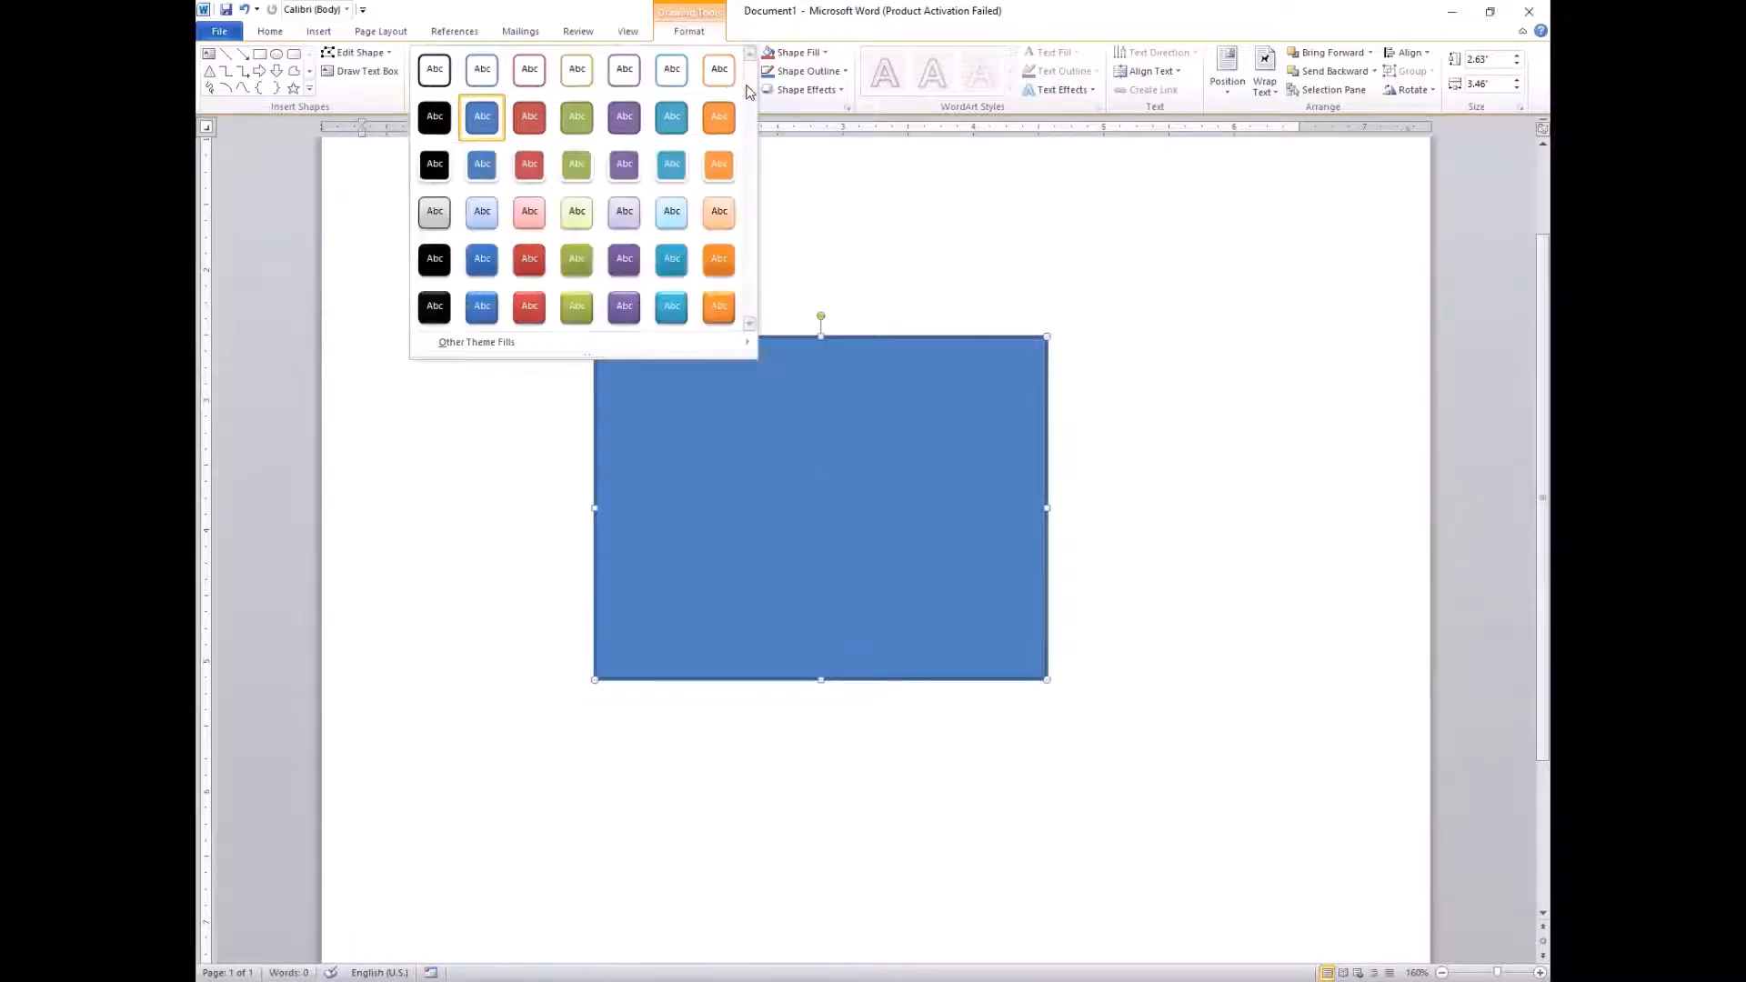
{"action": "left_click", "coordinate": [434, 70]}
{"action": "left_click", "coordinate": [1173, 258]}
{"action": "scroll", "coordinate": [813, 527], "scroll_direction": "down", "scroll_amount": 2}
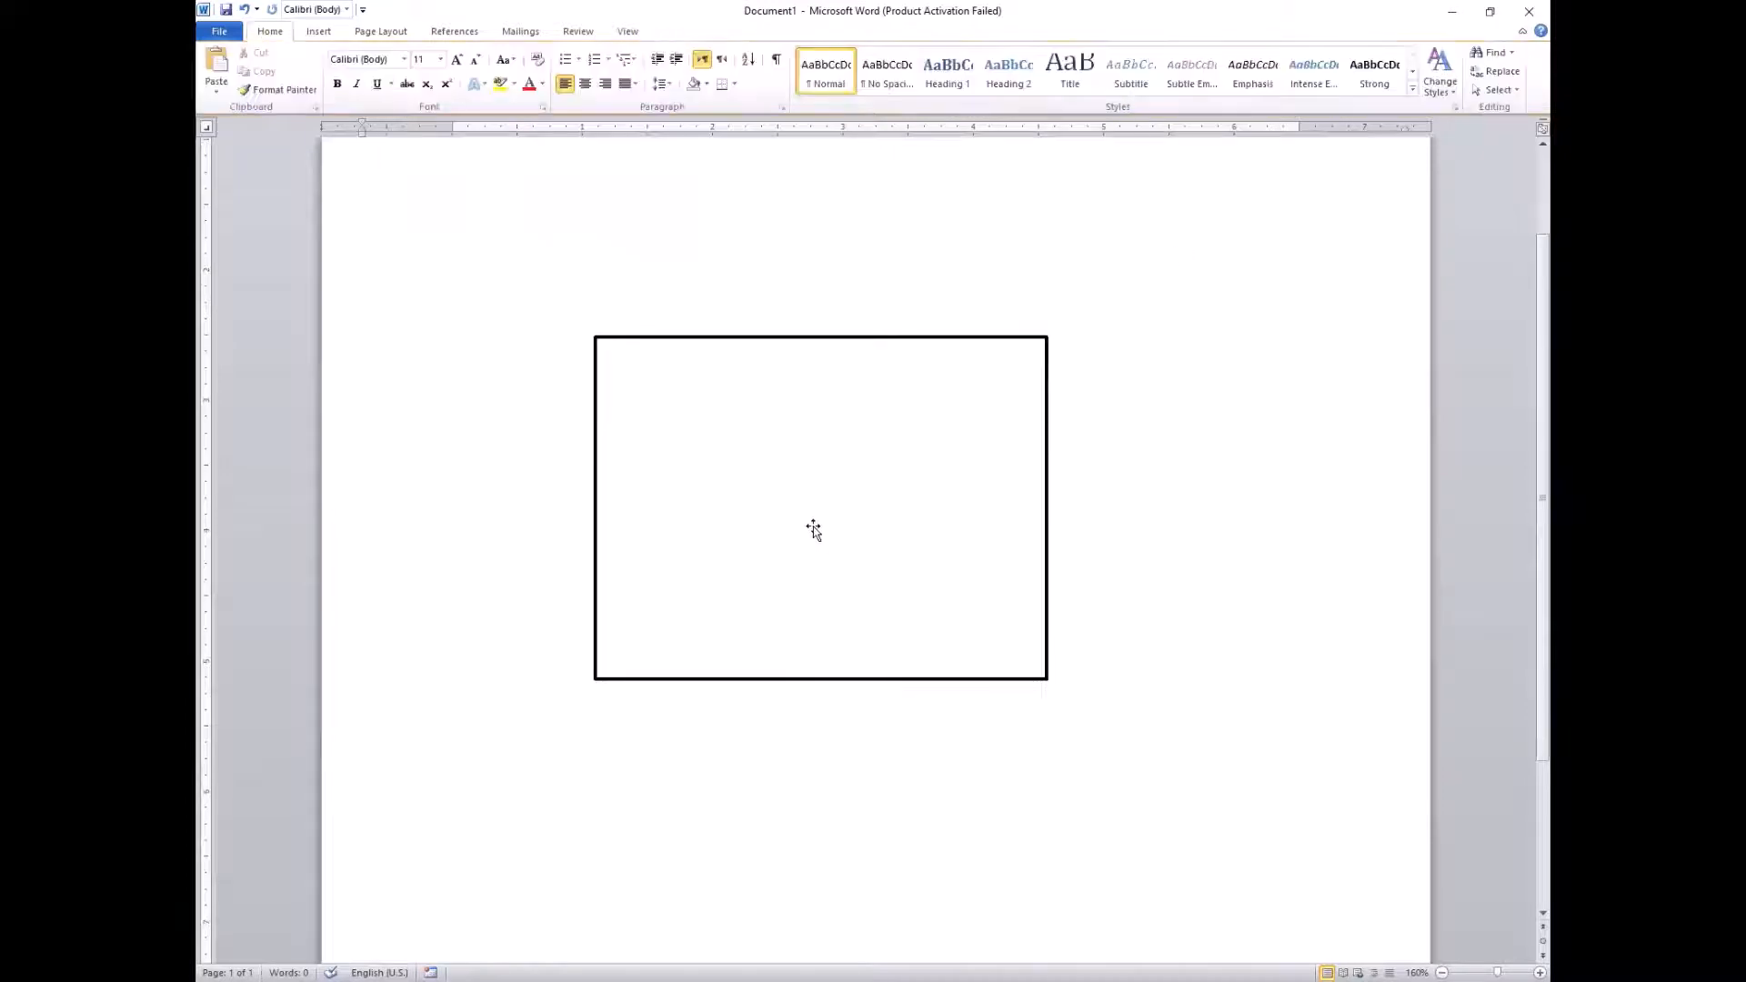
Change the rectangle's shape style to the blue outline with white fill
{"action": "left_click", "coordinate": [745, 456]}
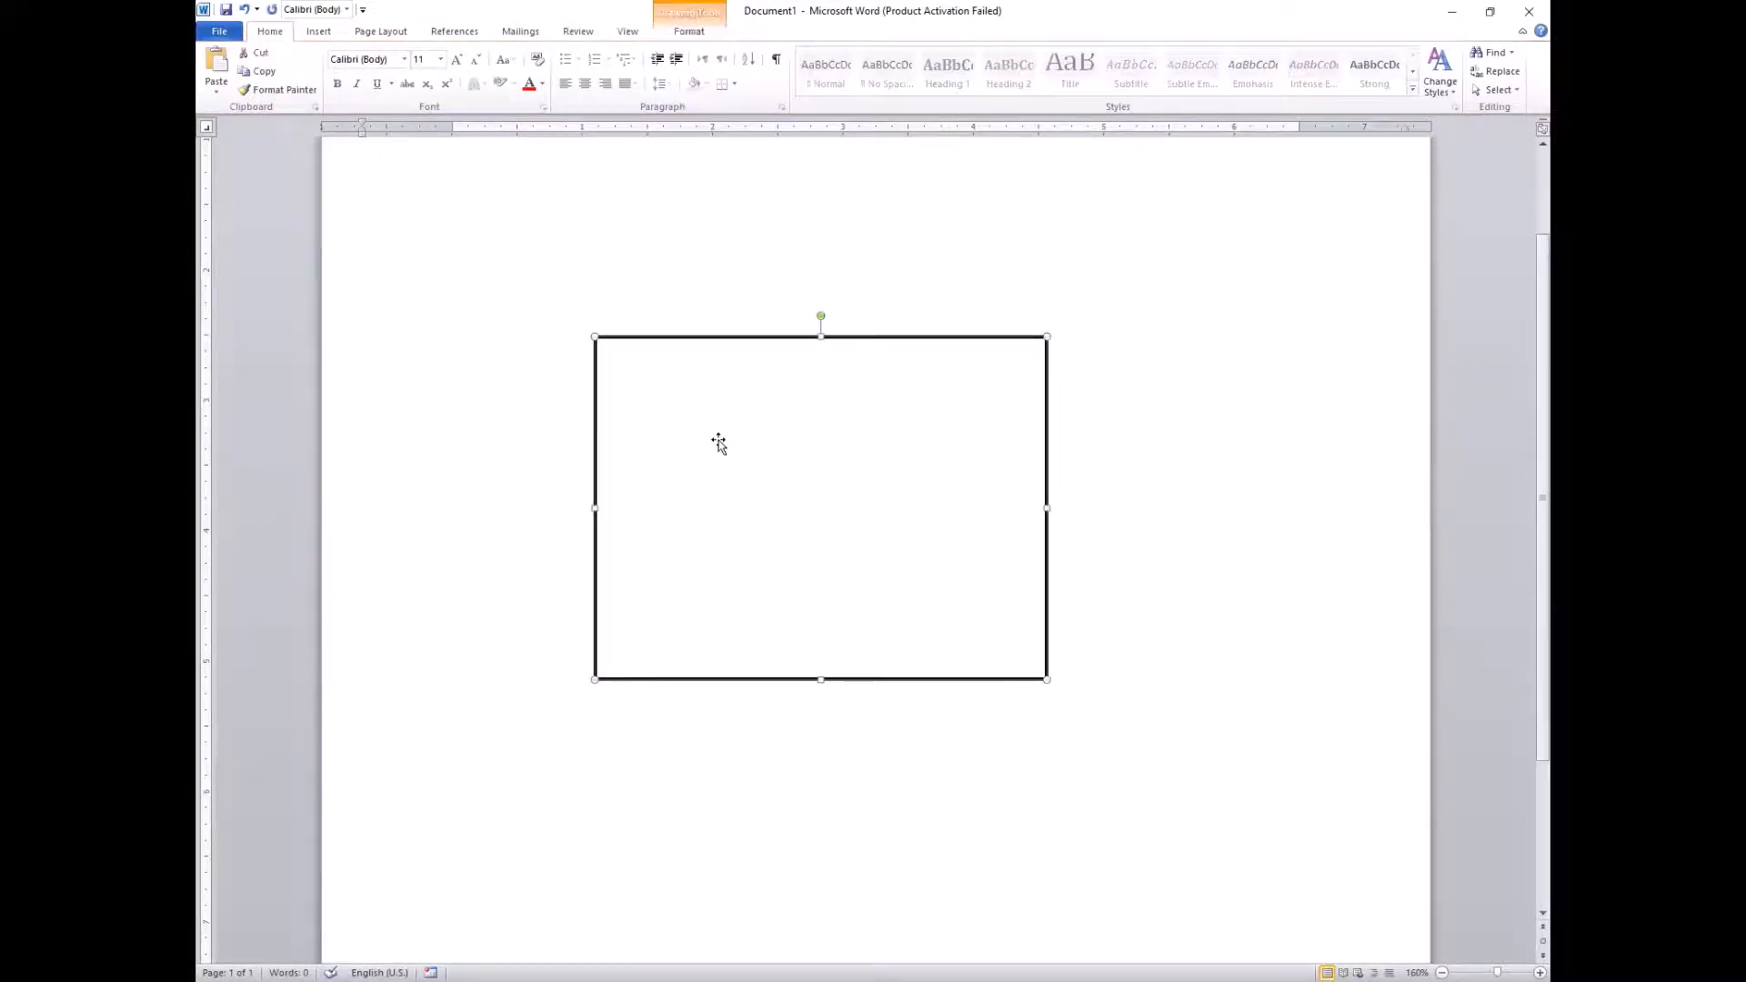
{"action": "double_click", "coordinate": [742, 508]}
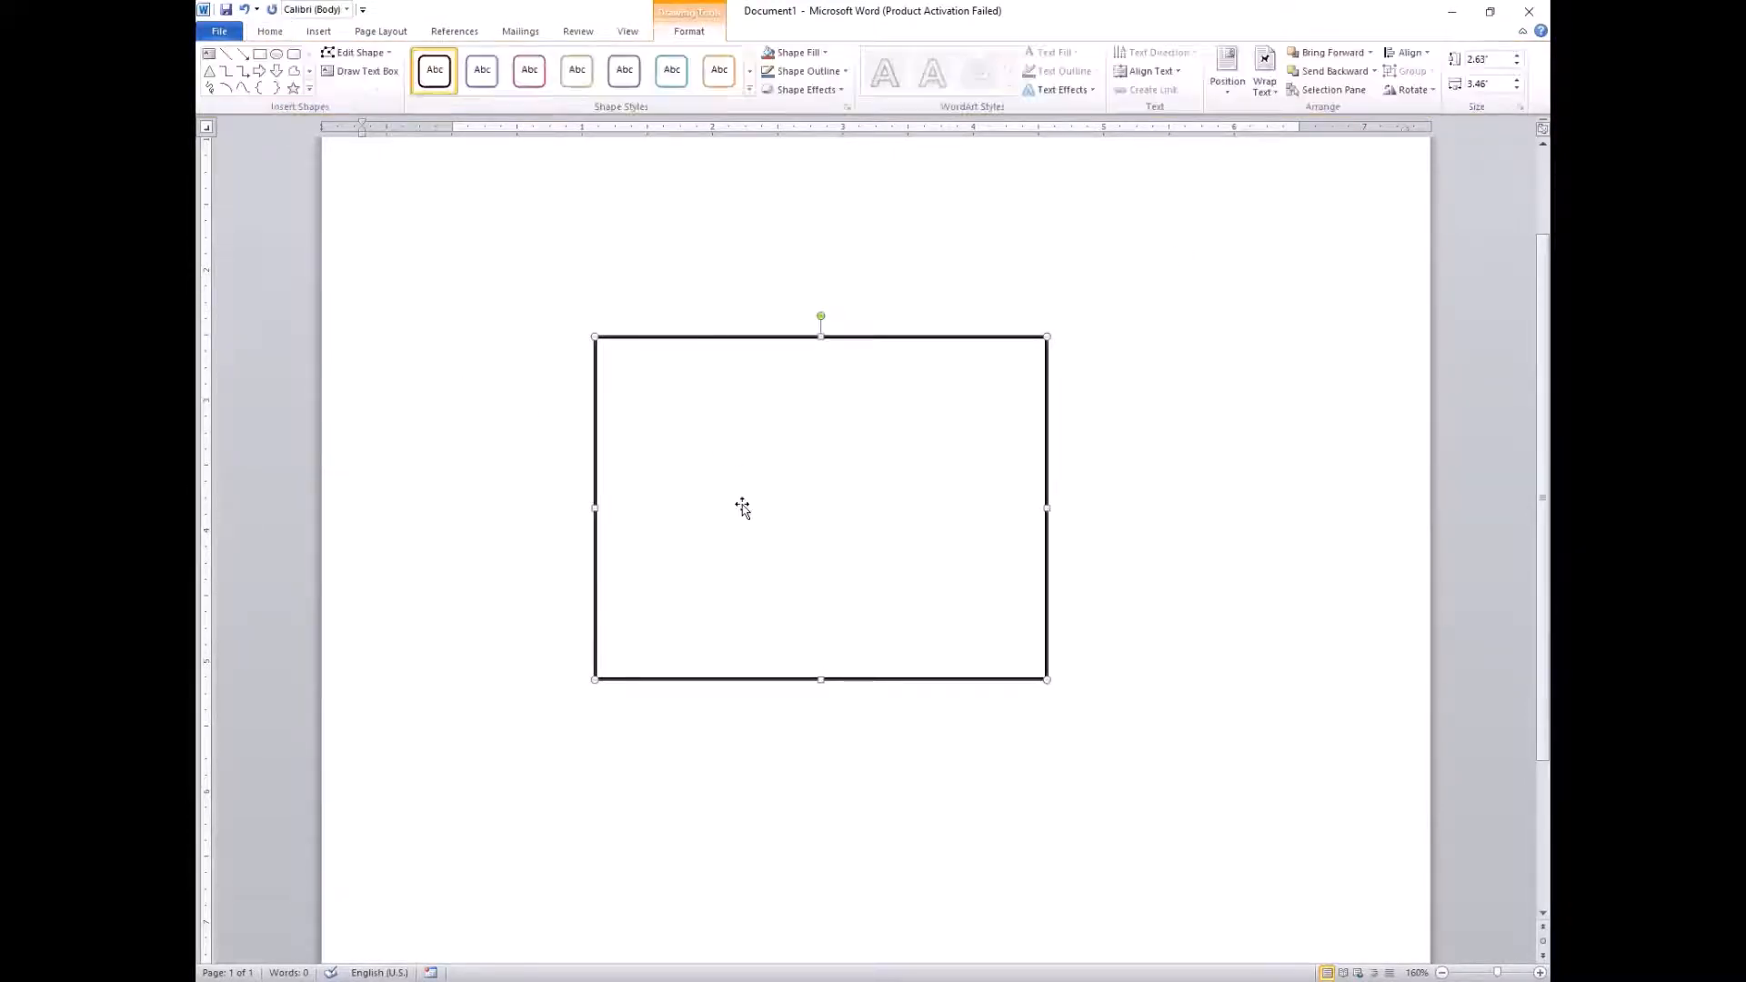
{"action": "left_click", "coordinate": [482, 86]}
{"action": "left_click", "coordinate": [436, 436]}
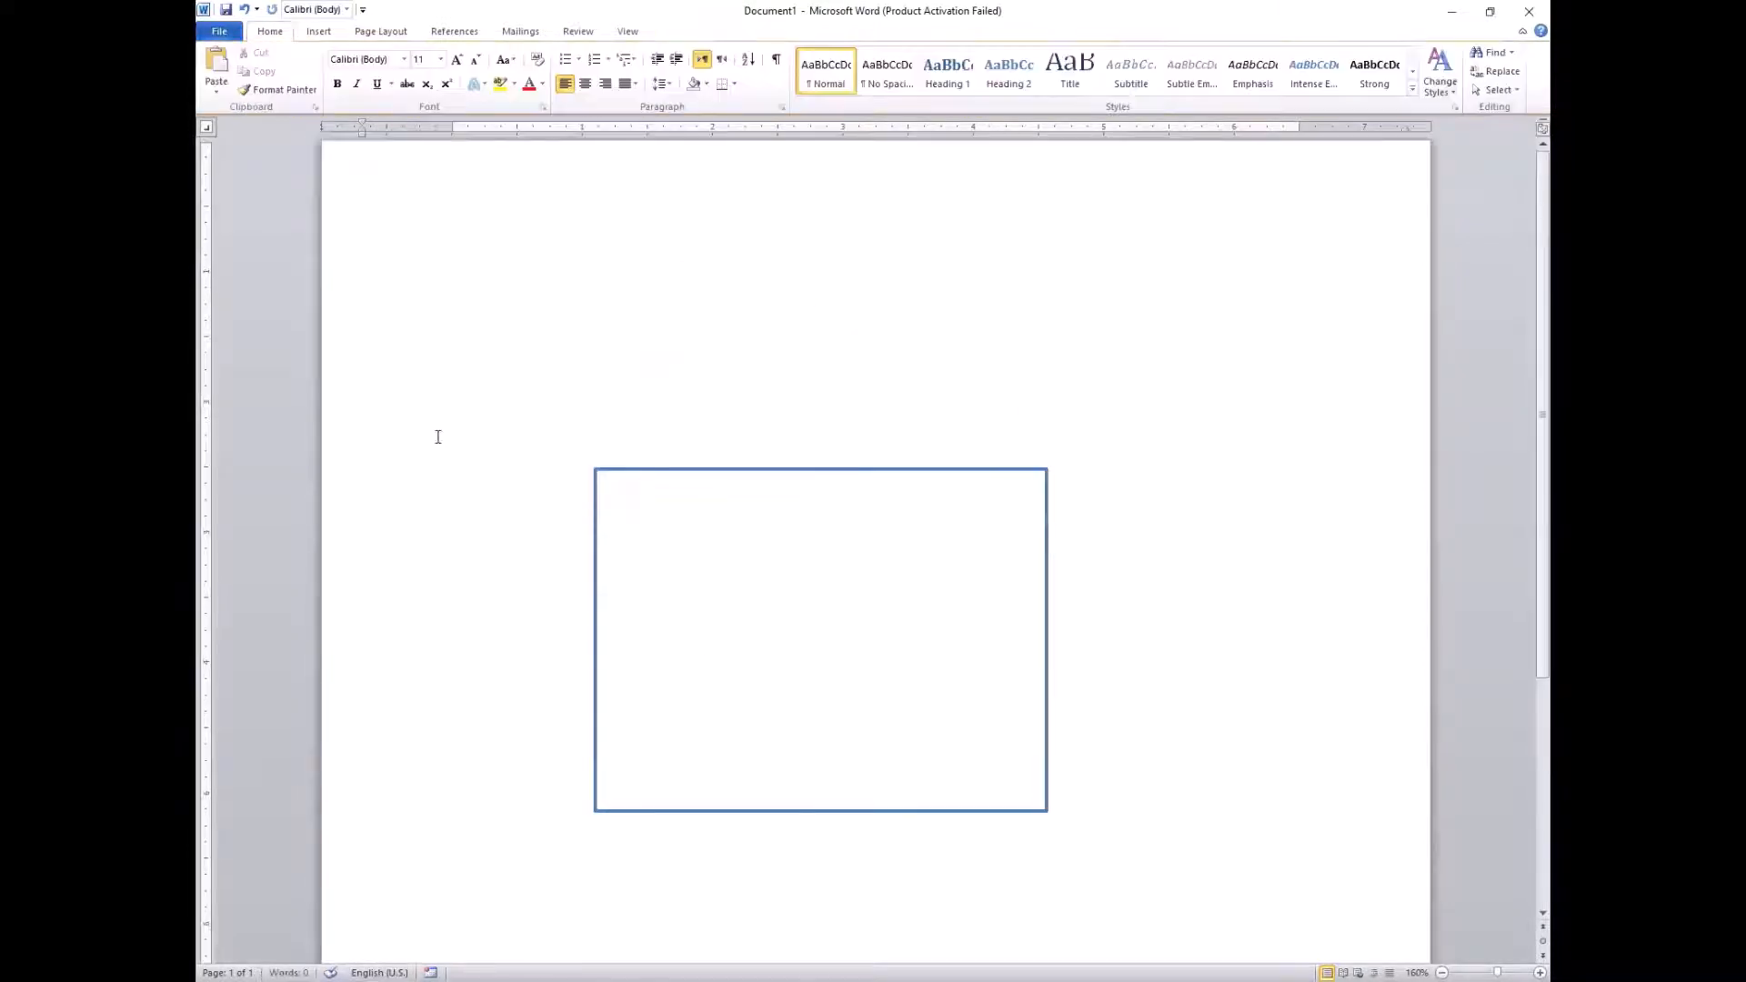
Insert the kisspng University of Oxford logo picture from the Desktop folder
{"action": "left_click", "coordinate": [318, 29]}
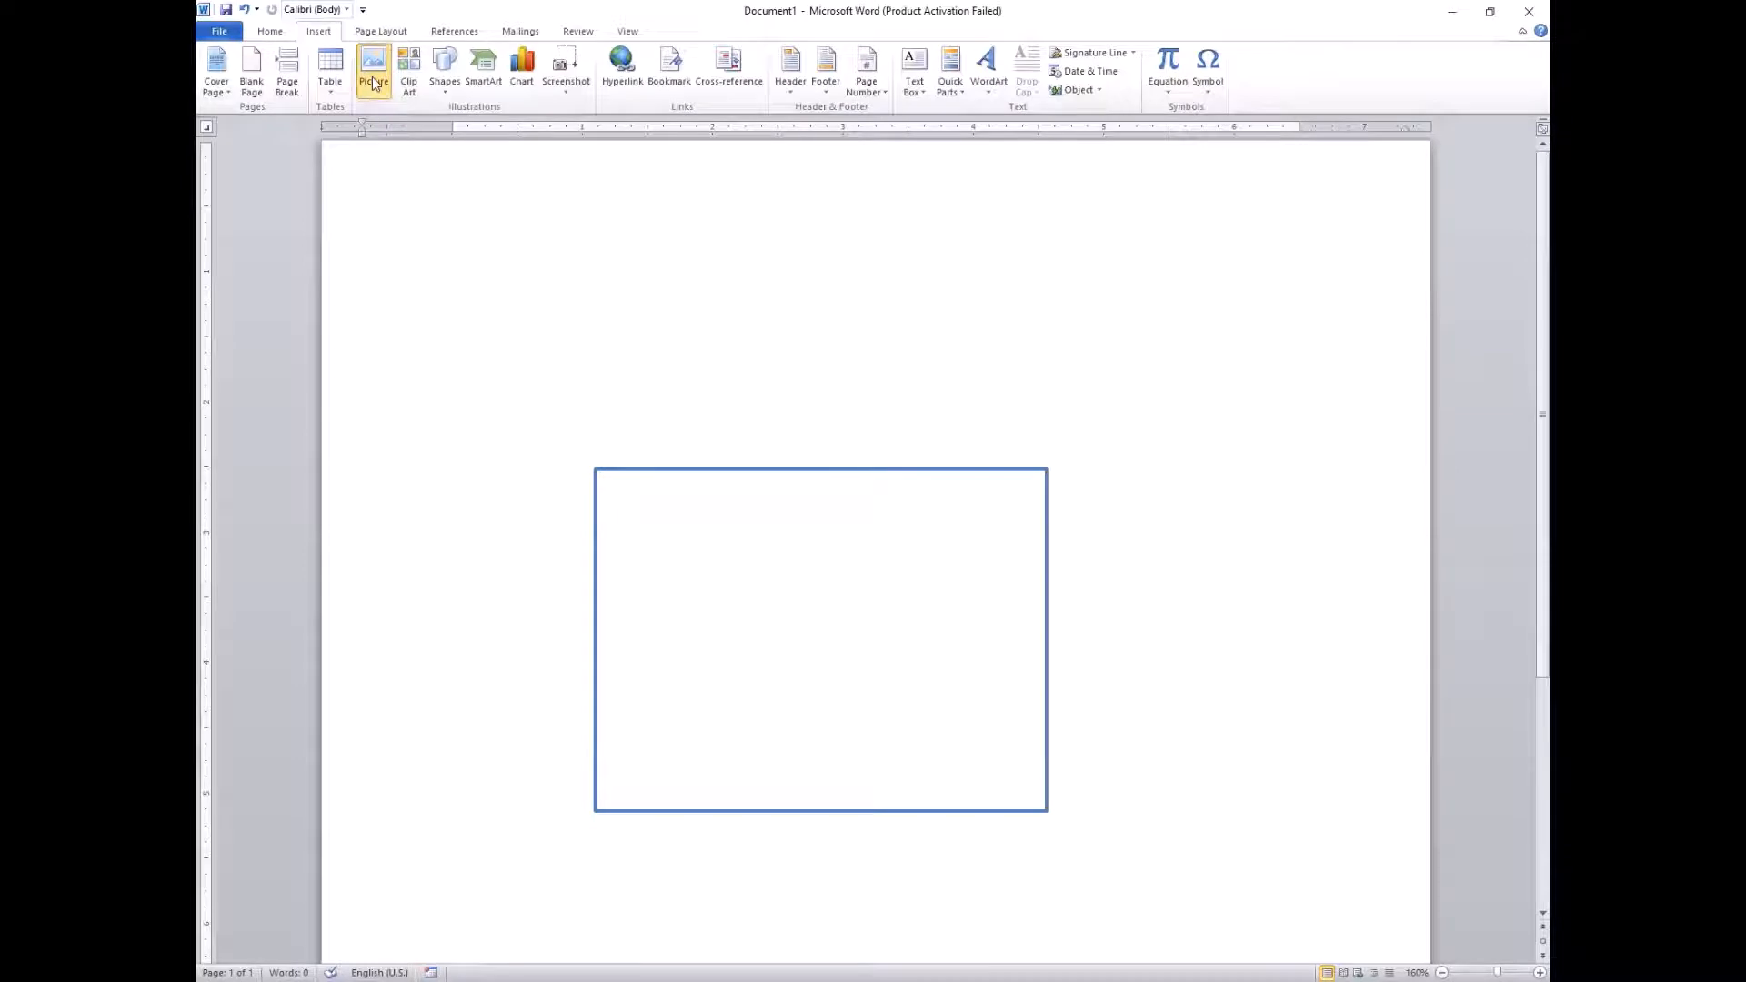
{"action": "left_click", "coordinate": [759, 273]}
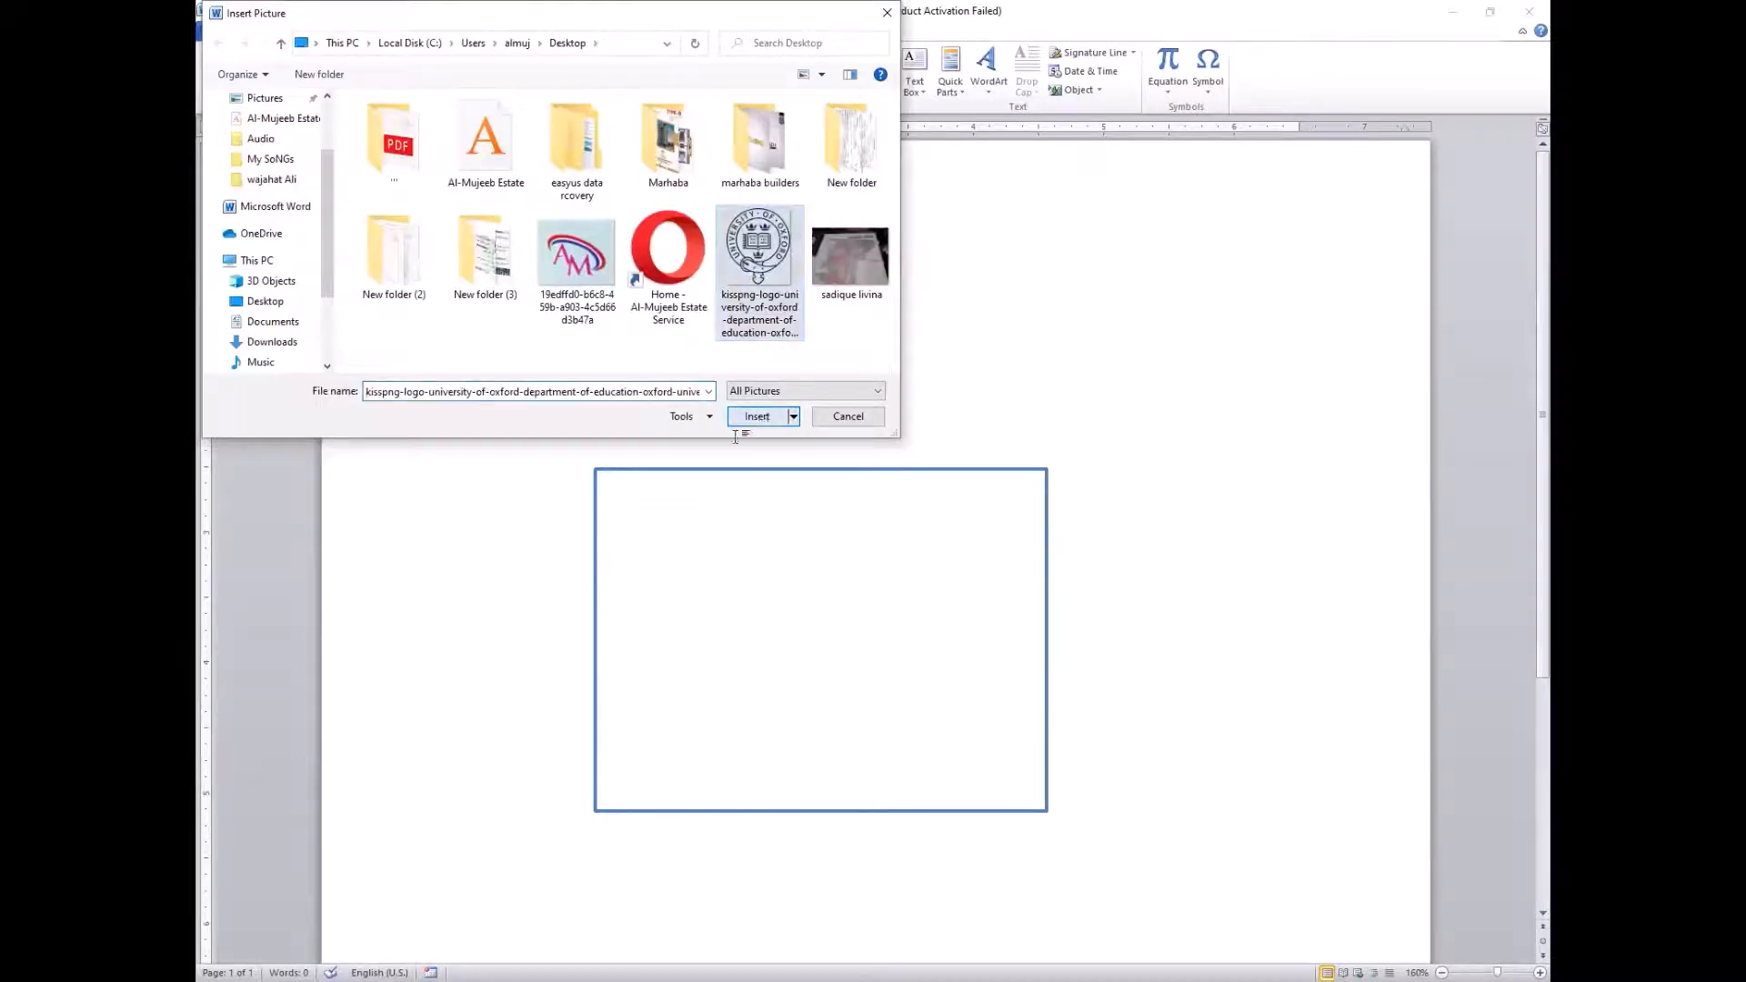
{"action": "left_click", "coordinate": [764, 414]}
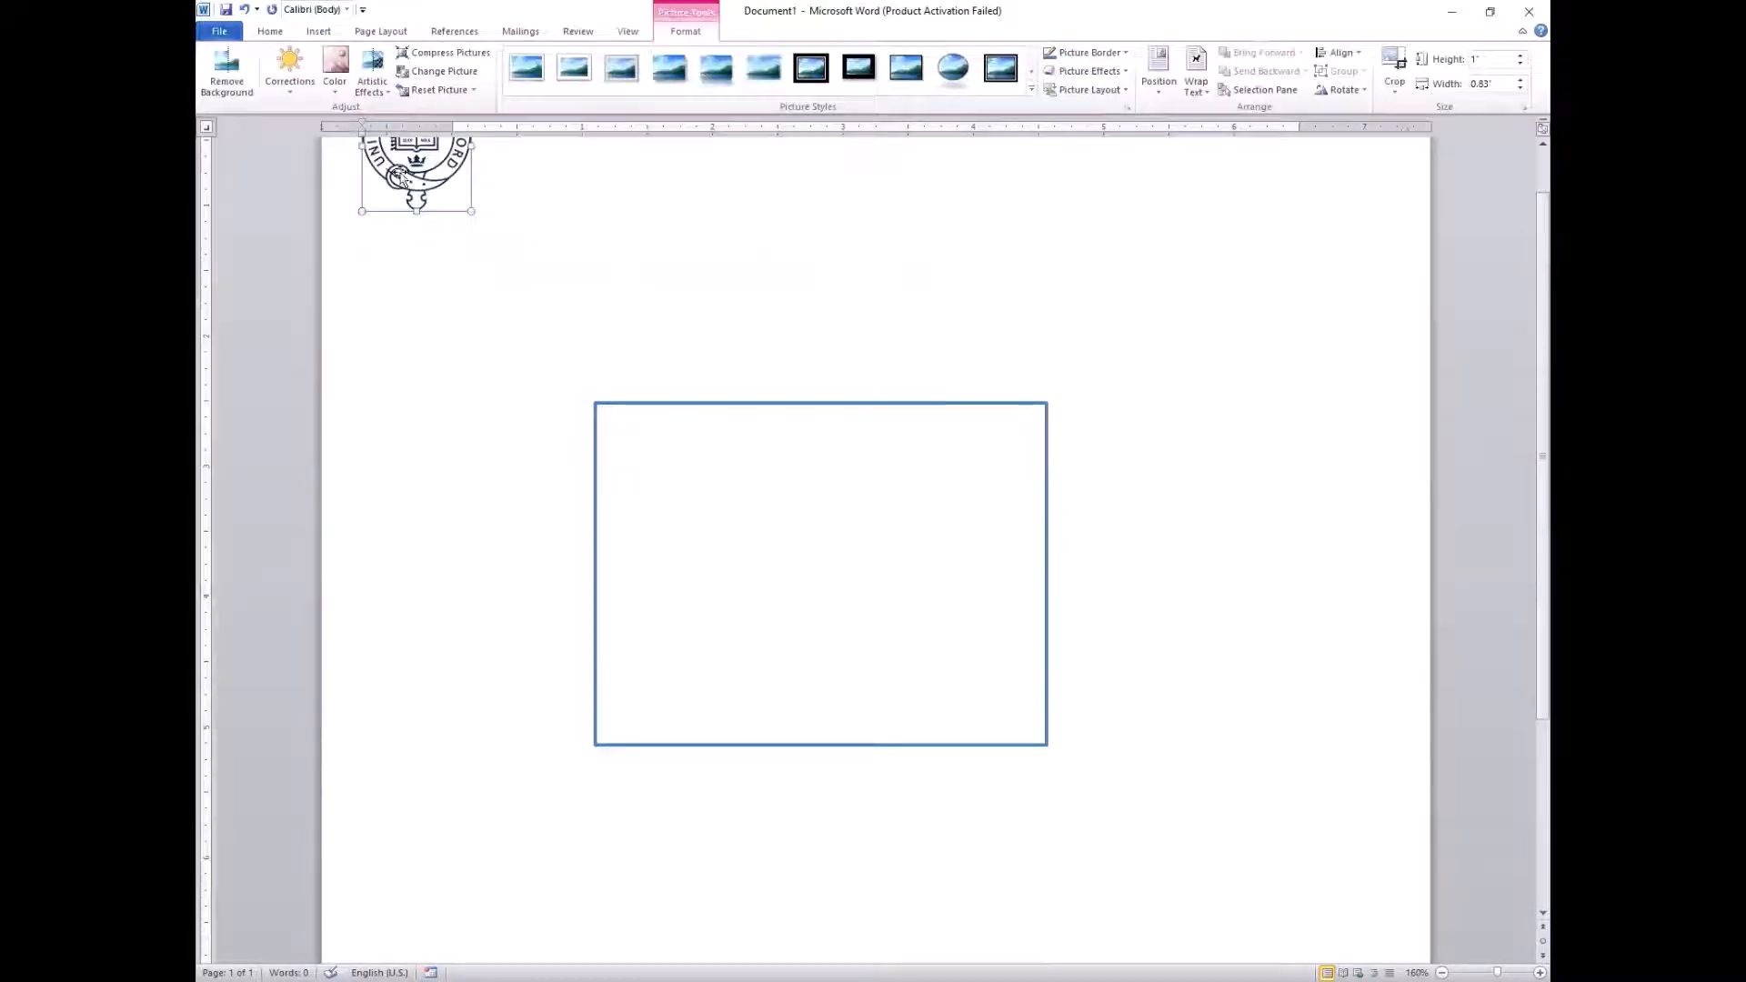
Make the logo float with text wrapping, shrink it to about 0.61 by 0.51 inches, and place it in the rectangle's upper-left corner
{"action": "left_click", "coordinate": [1196, 80]}
{"action": "left_click", "coordinate": [1234, 239]}
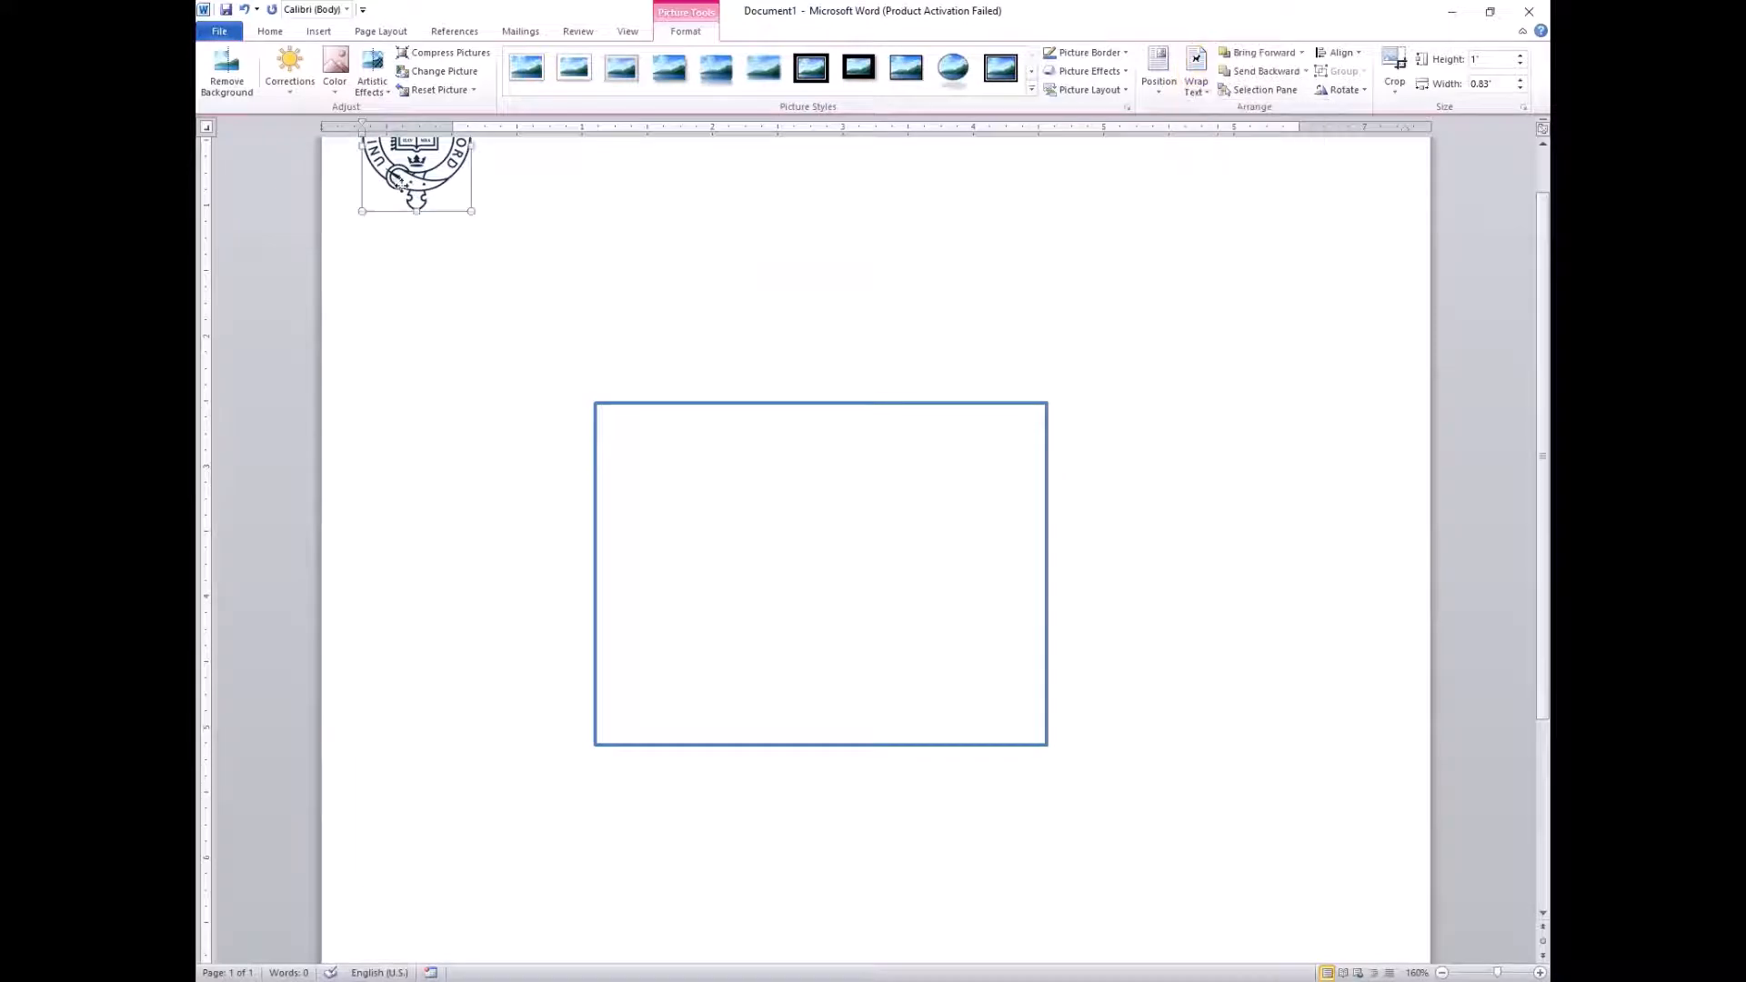
{"action": "mouse_move", "coordinate": [397, 182]}
{"action": "left_mouse_down"}
{"action": "mouse_move", "coordinate": [655, 563]}
{"action": "mouse_move", "coordinate": [649, 532]}
{"action": "mouse_move", "coordinate": [715, 496]}
{"action": "mouse_move", "coordinate": [643, 402]}
{"action": "left_mouse_up"}
{"action": "left_click", "coordinate": [701, 487]}
{"action": "scroll", "coordinate": [709, 496], "scroll_direction": "up", "scroll_amount": 3, "text": "ctrl"}
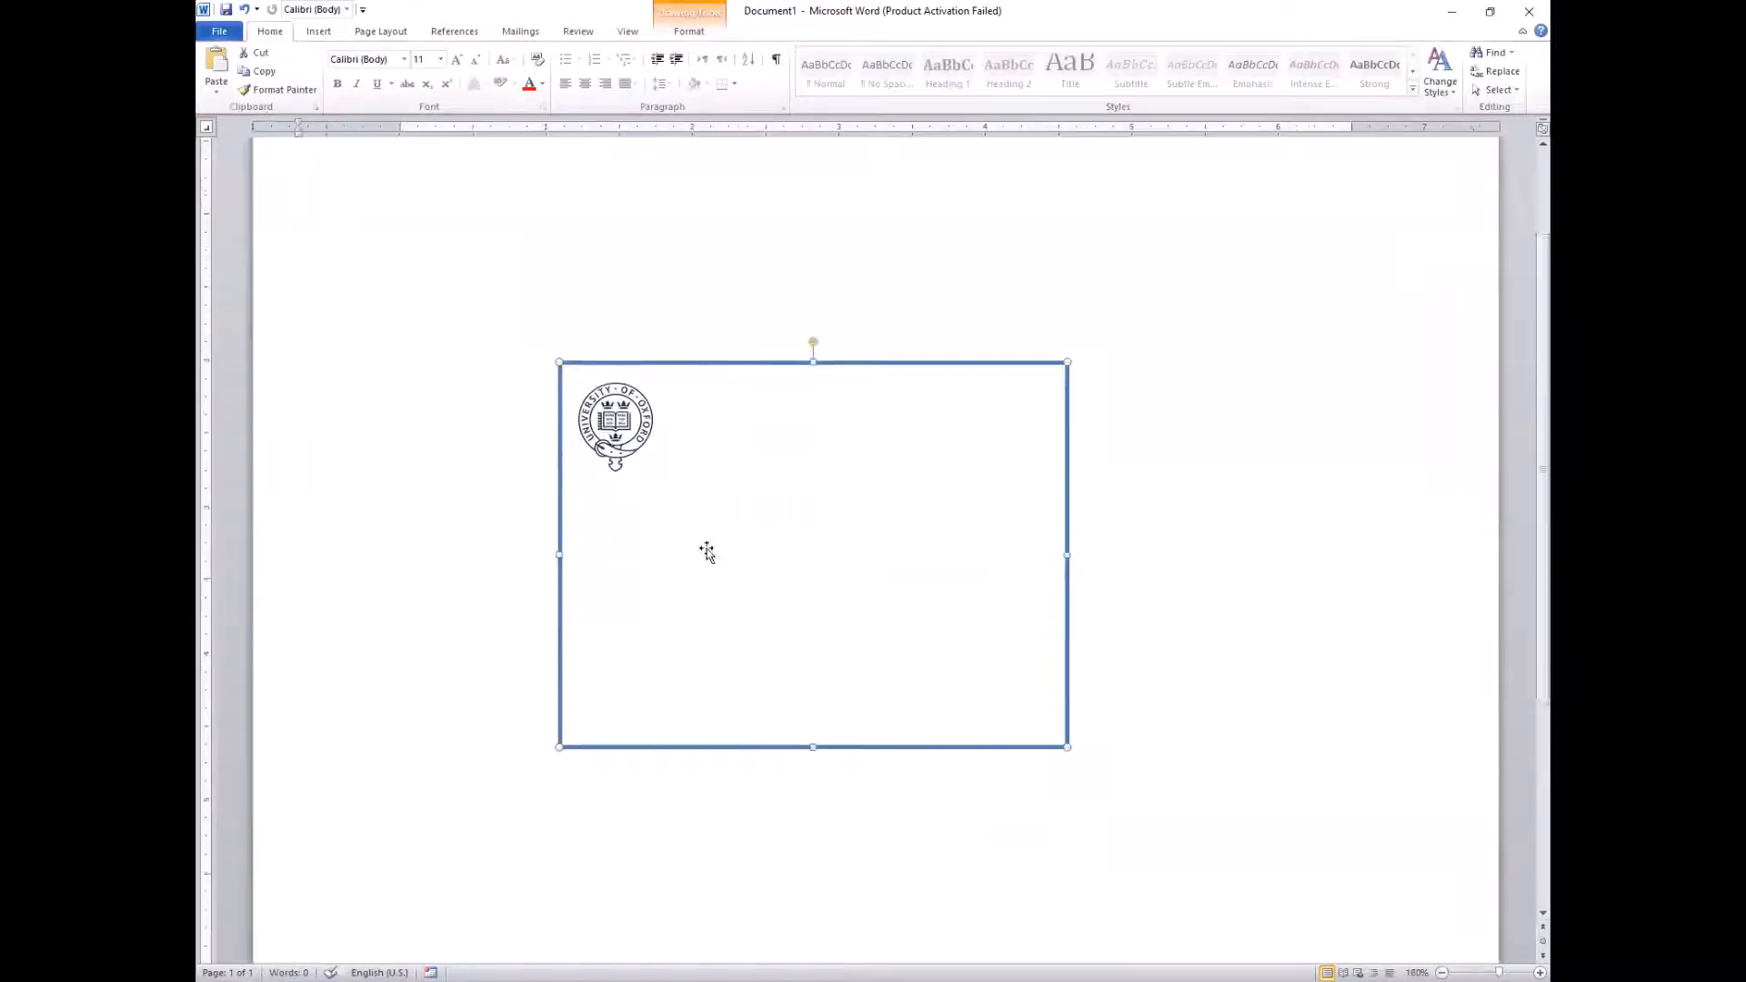
{"action": "left_click", "coordinate": [643, 468]}
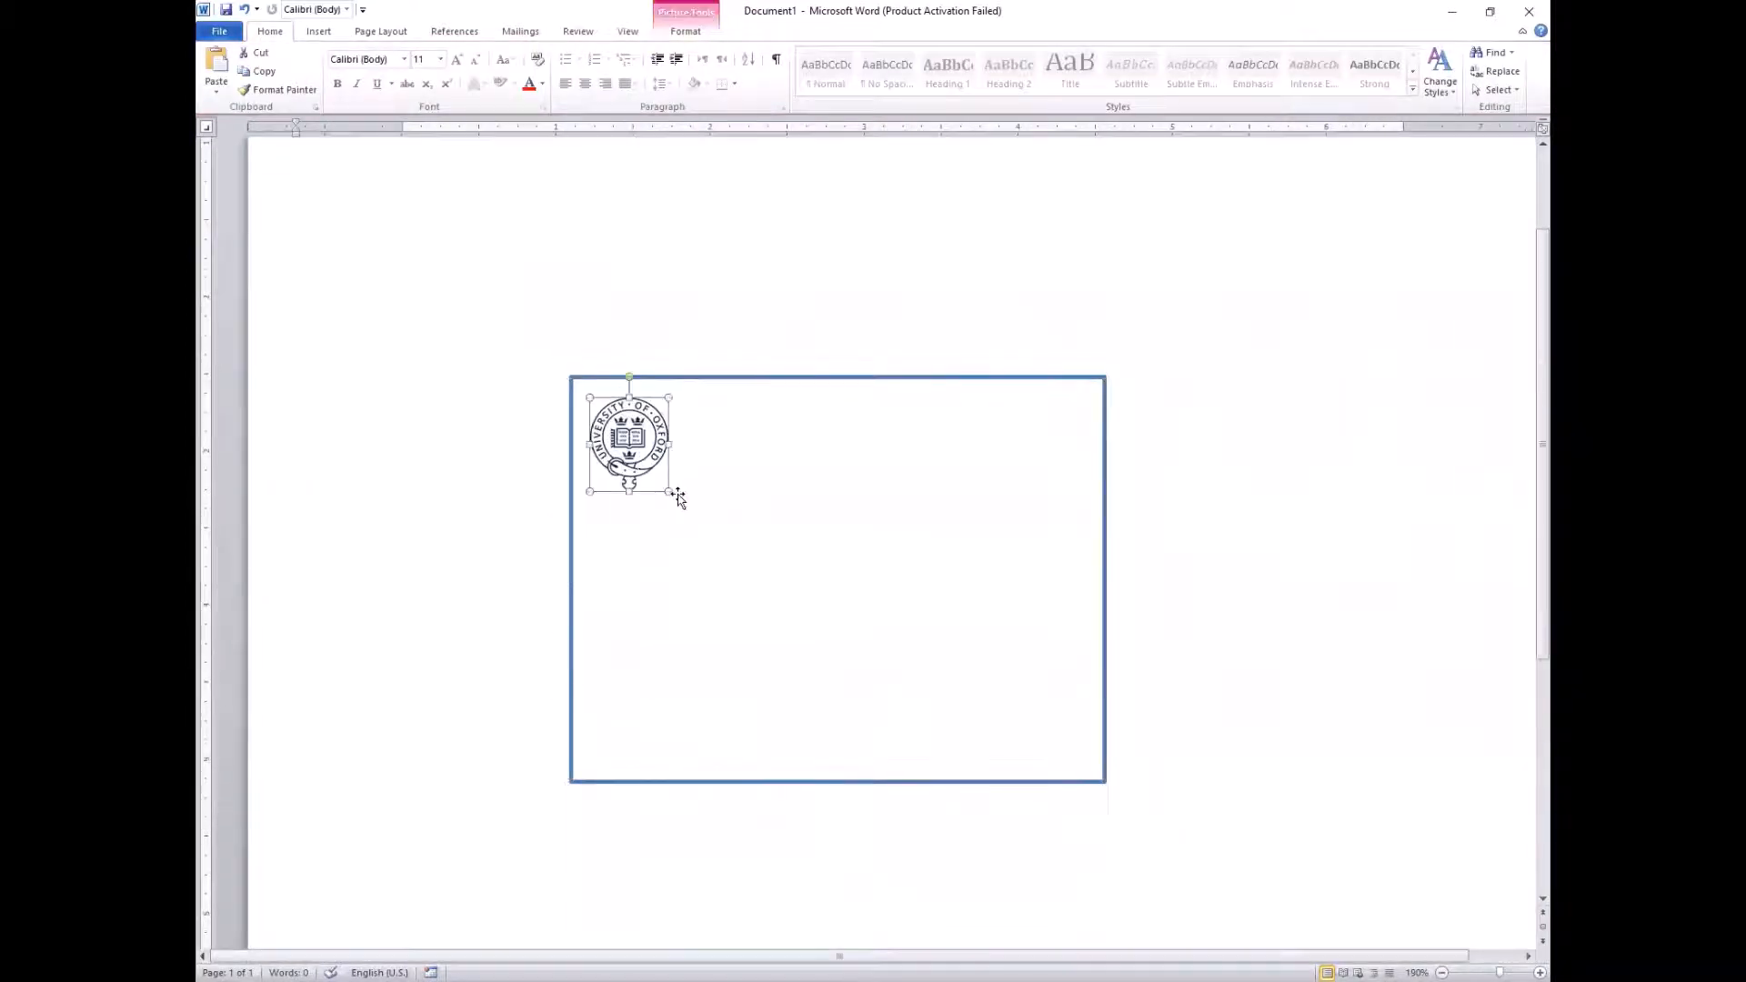
{"action": "left_click_drag", "start_coordinate": [629, 454], "coordinate": [611, 431]}
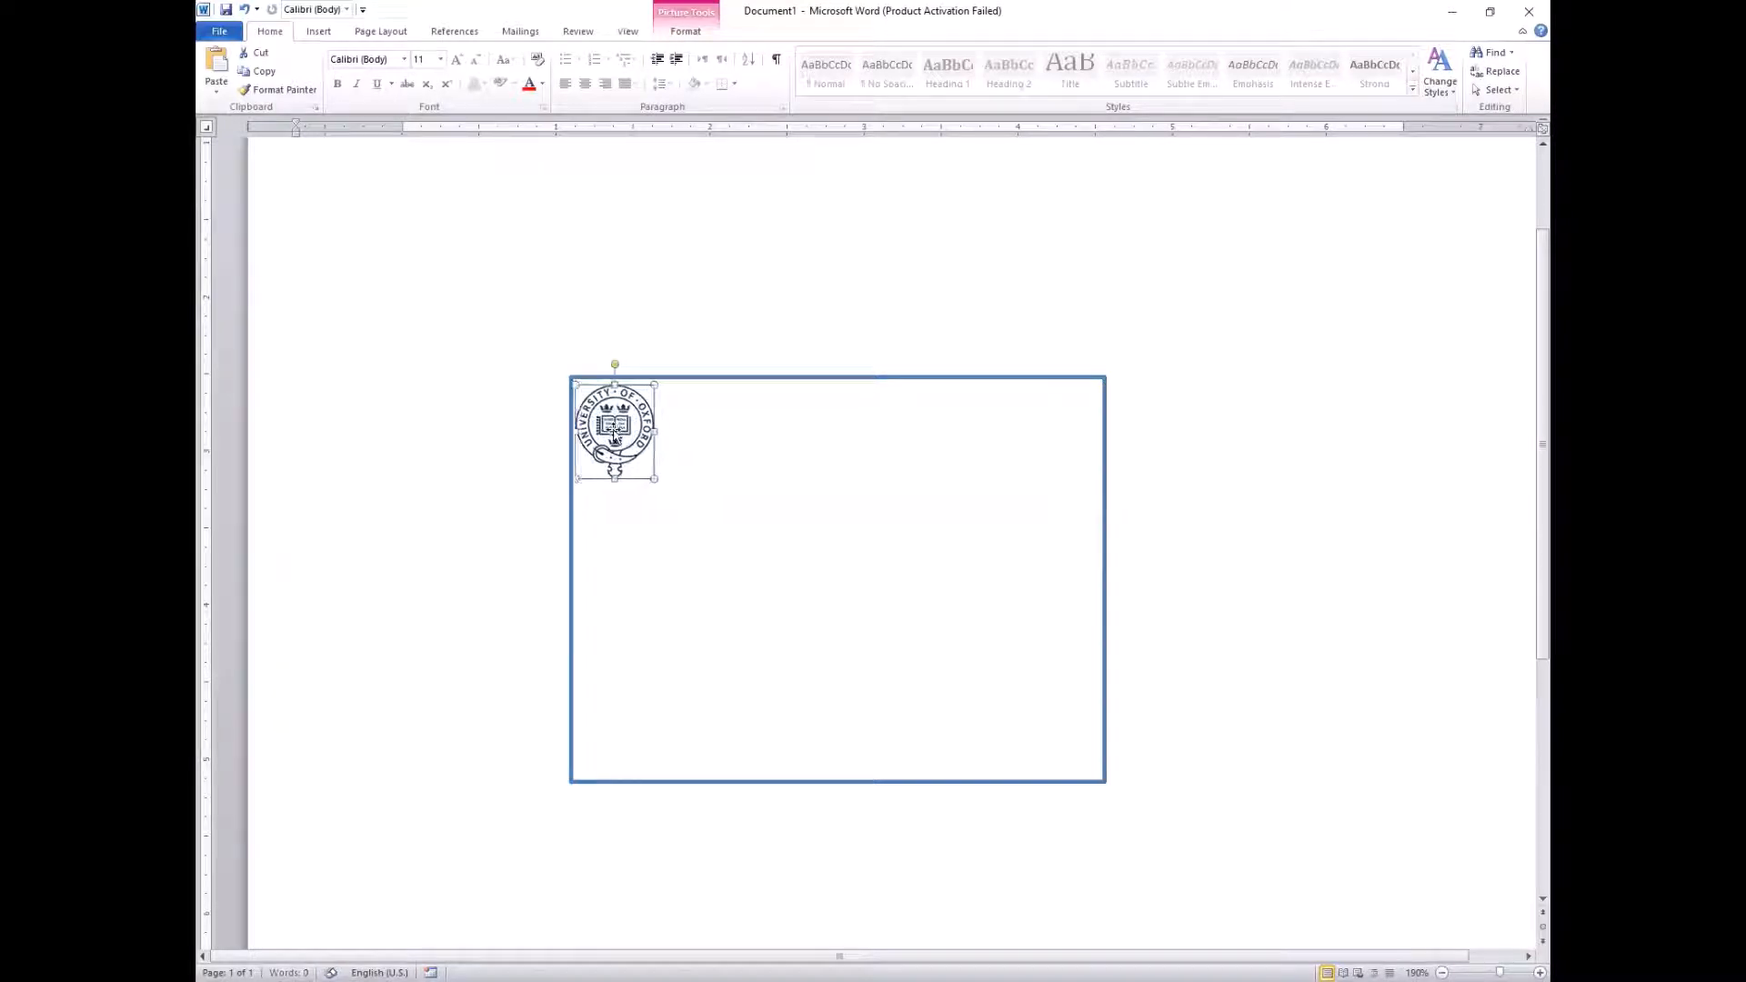
Apply the Sharpen 50% correction to the logo and look through its color variations
{"action": "double_click", "coordinate": [612, 434]}
{"action": "left_click", "coordinate": [287, 89]}
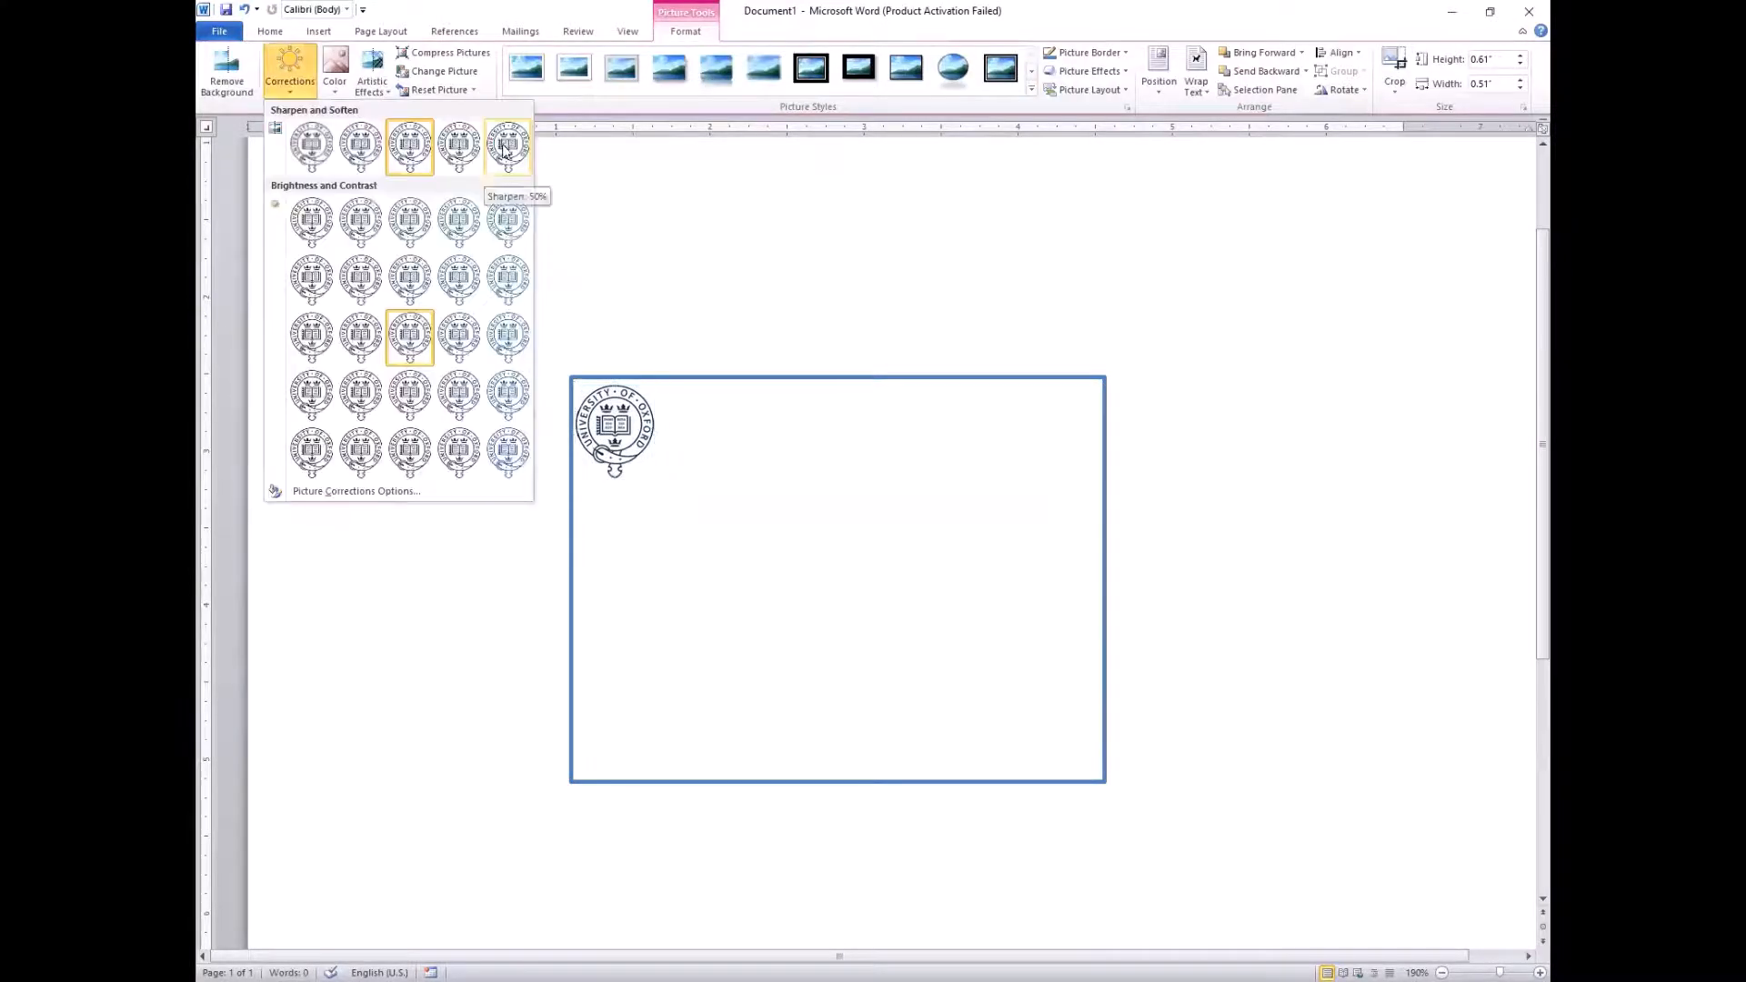
{"action": "left_click", "coordinate": [507, 150]}
{"action": "left_click", "coordinate": [334, 89]}
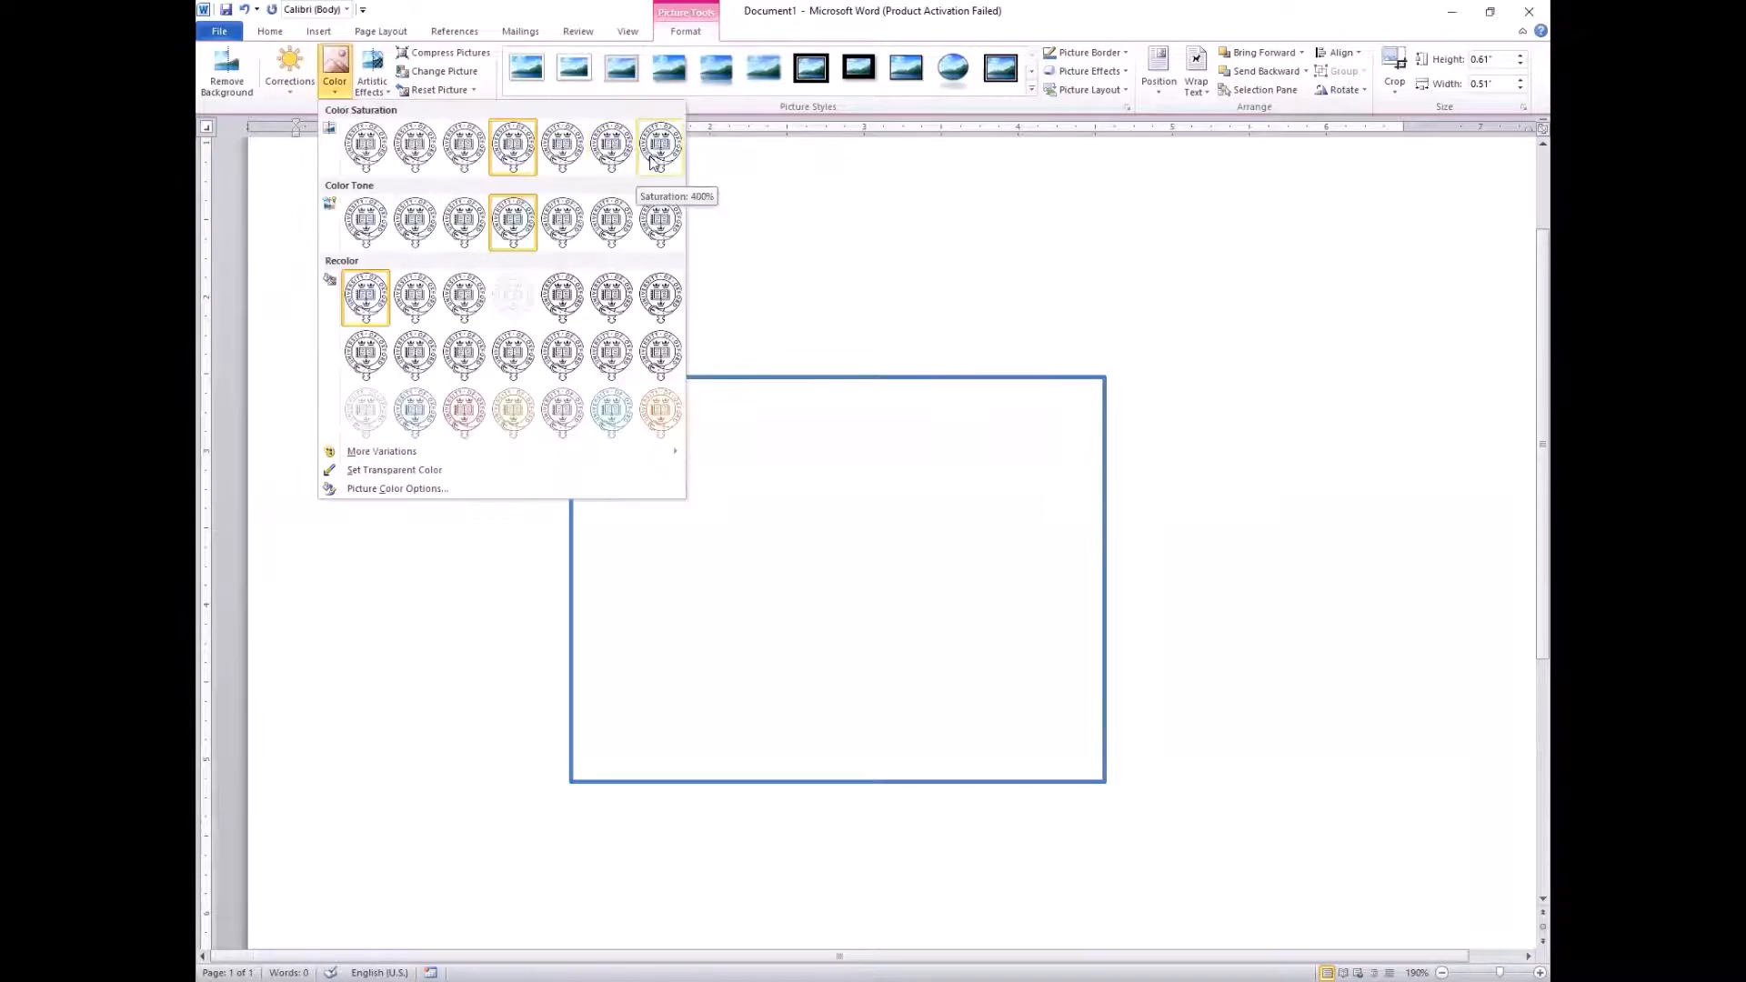
{"action": "left_click", "coordinate": [753, 542]}
{"action": "double_click", "coordinate": [626, 455]}
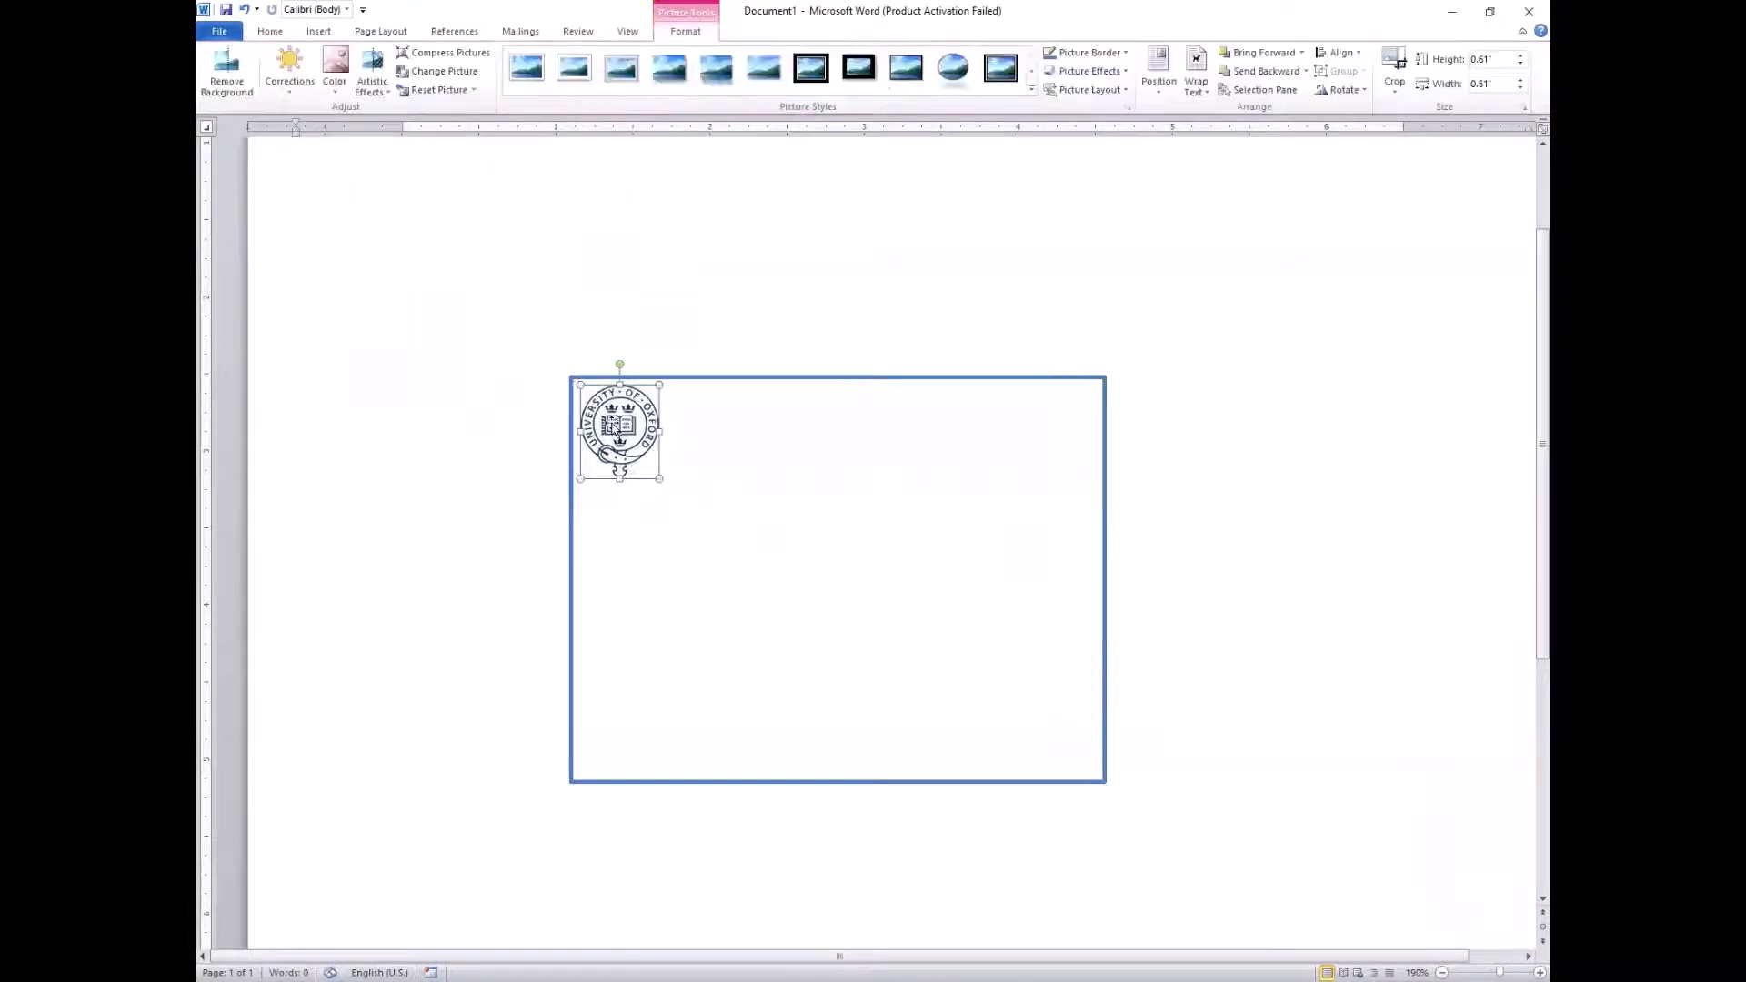
{"action": "left_click", "coordinate": [735, 482]}
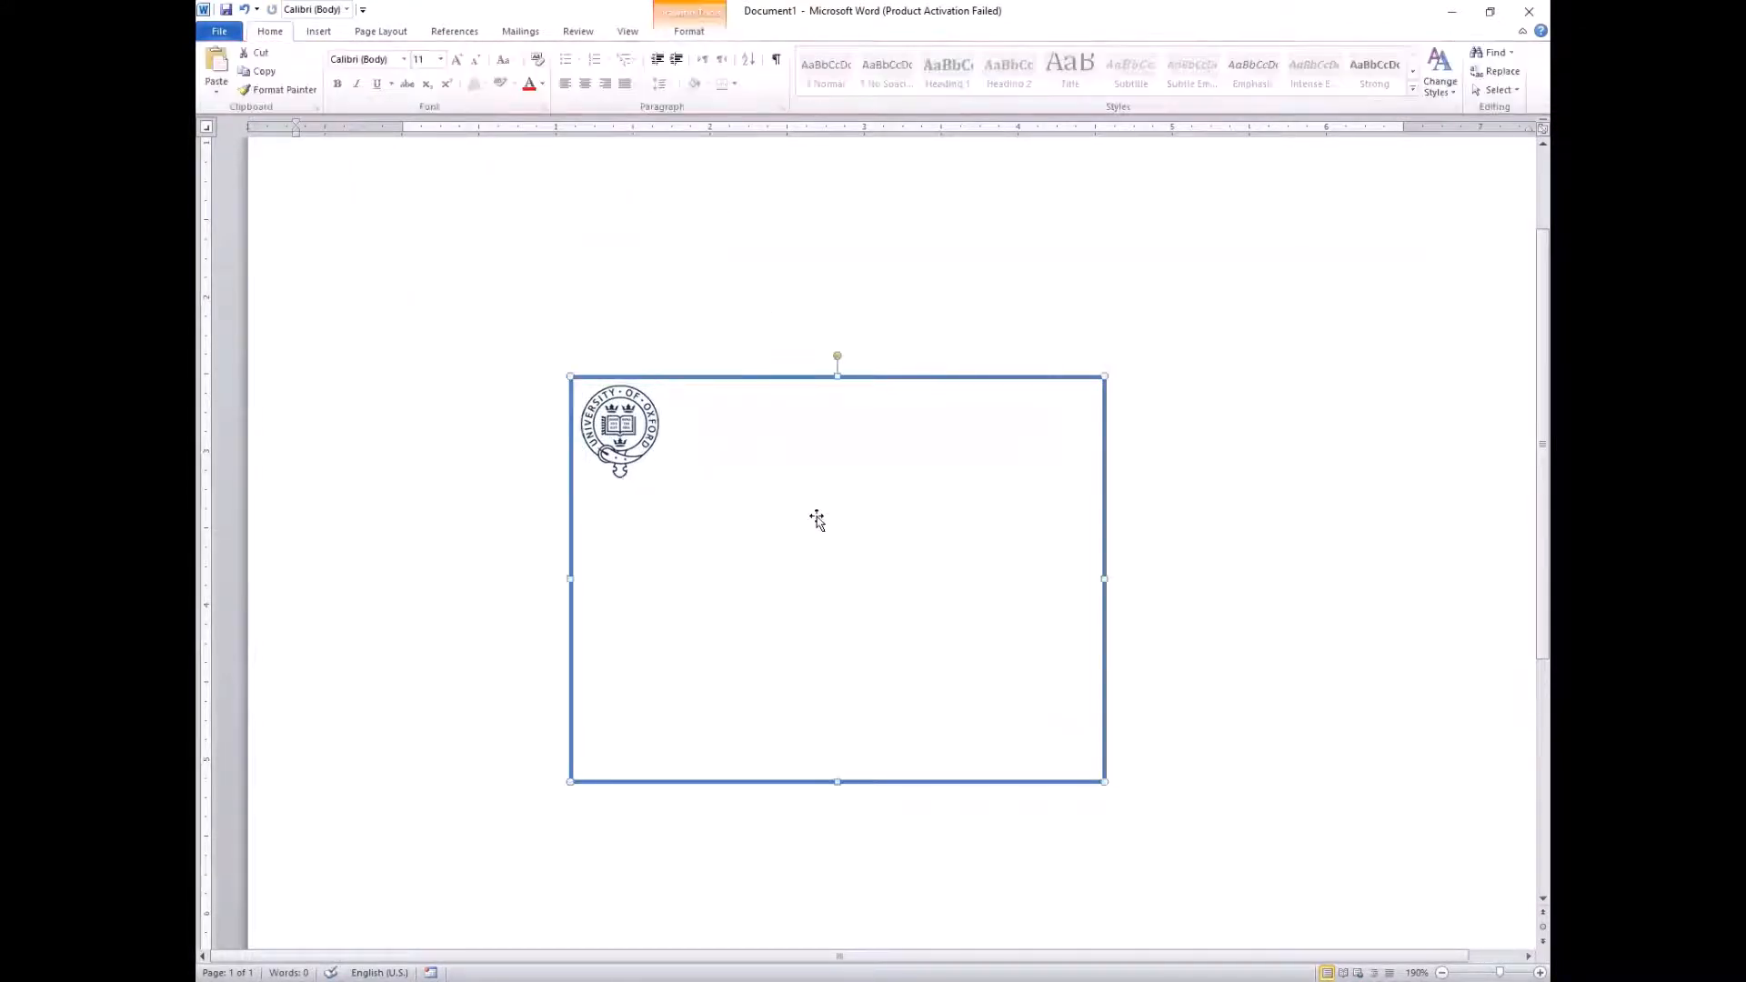
Move the logo to the horizontal center of the rectangle, just below its top edge
{"action": "left_click", "coordinate": [628, 451]}
{"action": "double_click", "coordinate": [732, 257]}
{"action": "scroll", "coordinate": [814, 379], "scroll_direction": "down", "scroll_amount": 3}
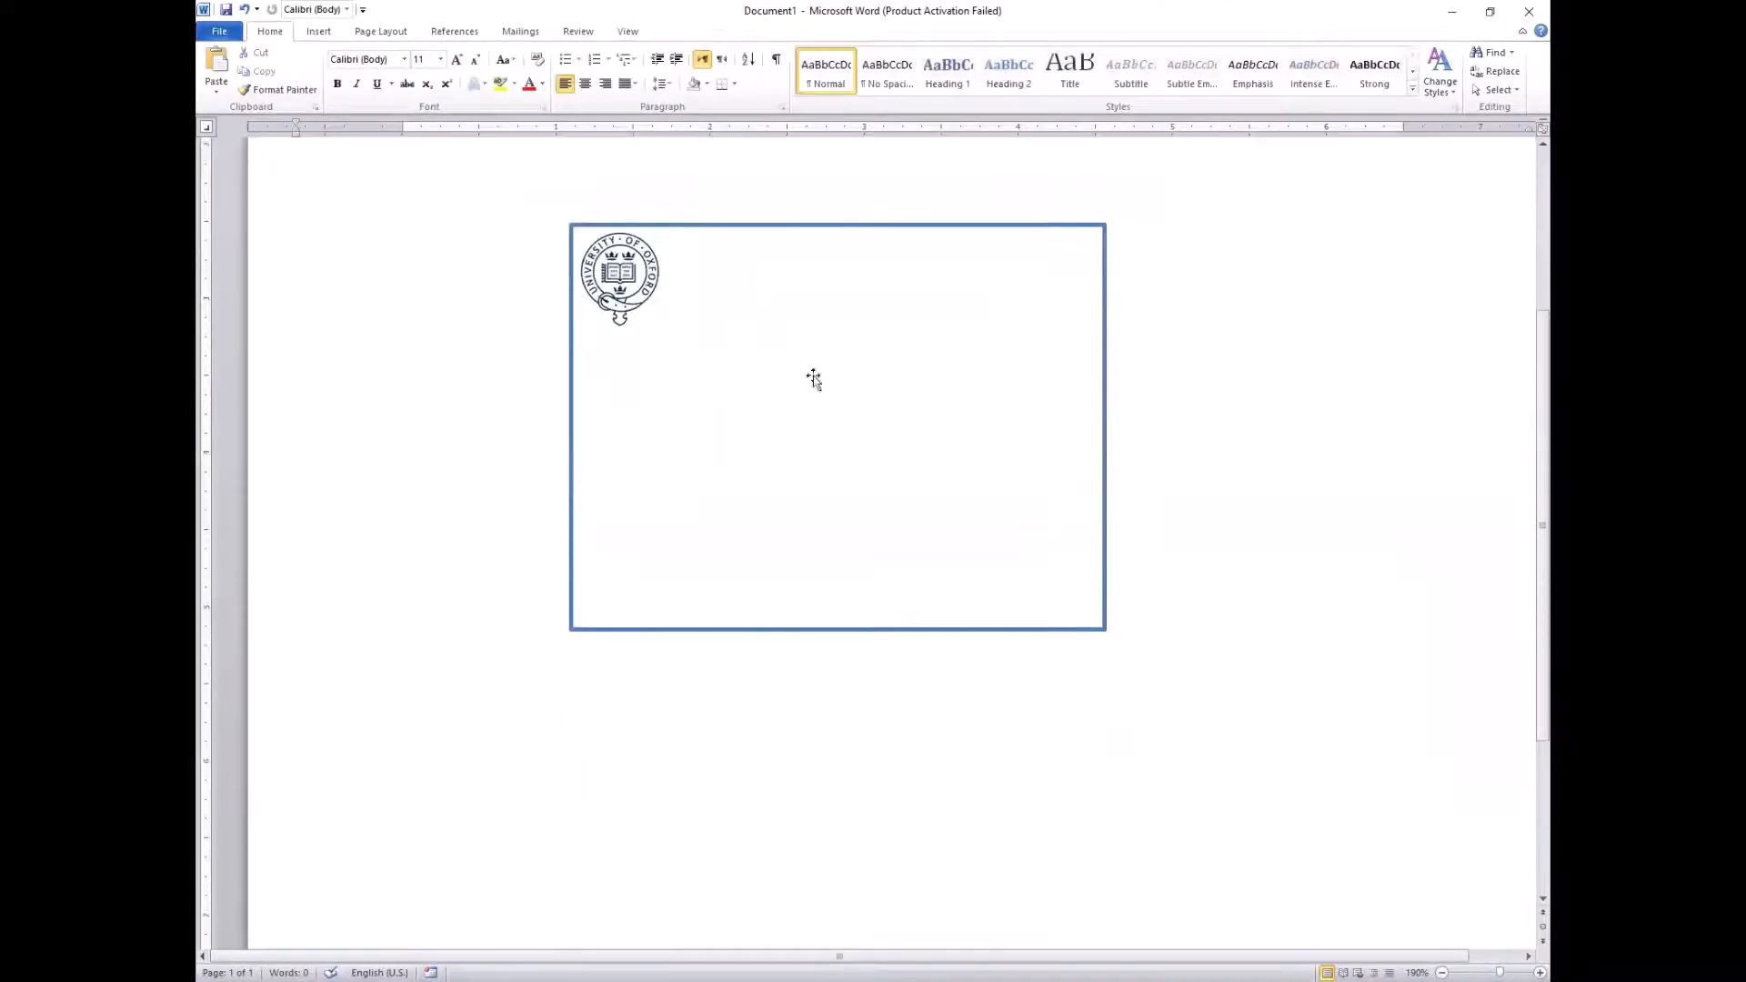
{"action": "left_click_drag", "start_coordinate": [616, 291], "coordinate": [843, 286]}
{"action": "left_click", "coordinate": [834, 377]}
{"action": "left_click", "coordinate": [827, 356]}
{"action": "left_click", "coordinate": [846, 280]}
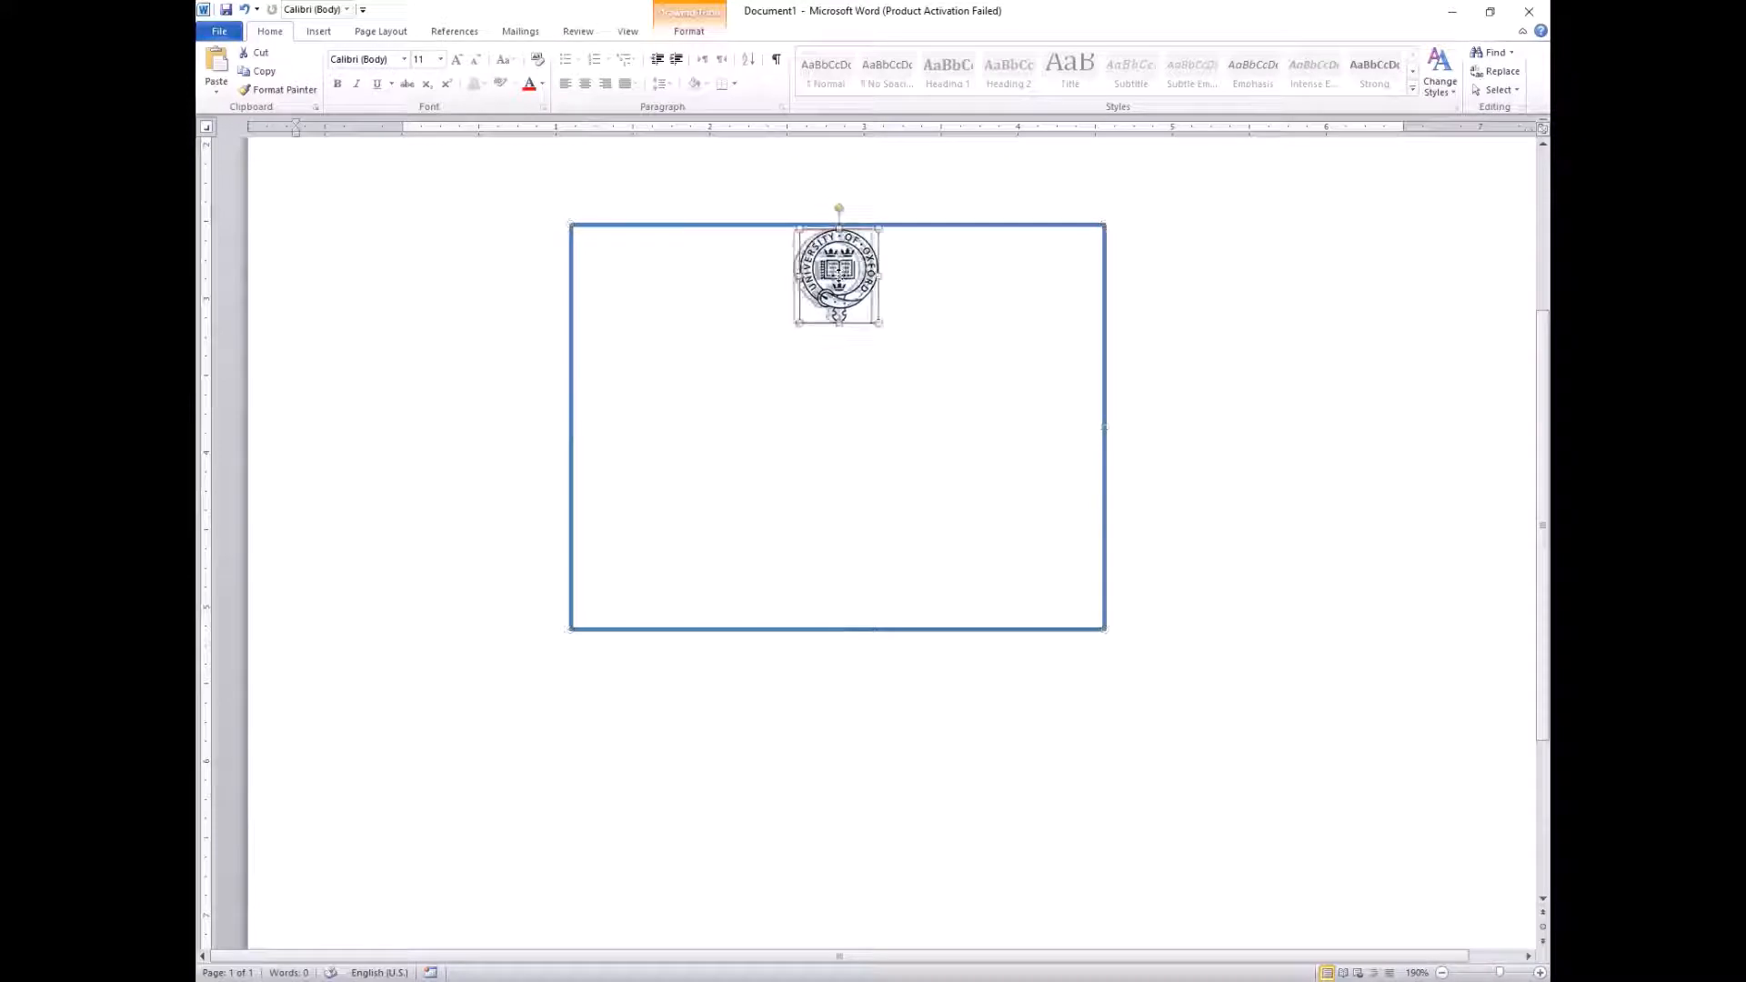
{"action": "left_click", "coordinate": [859, 515]}
{"action": "left_click_drag", "start_coordinate": [849, 289], "coordinate": [842, 289]}
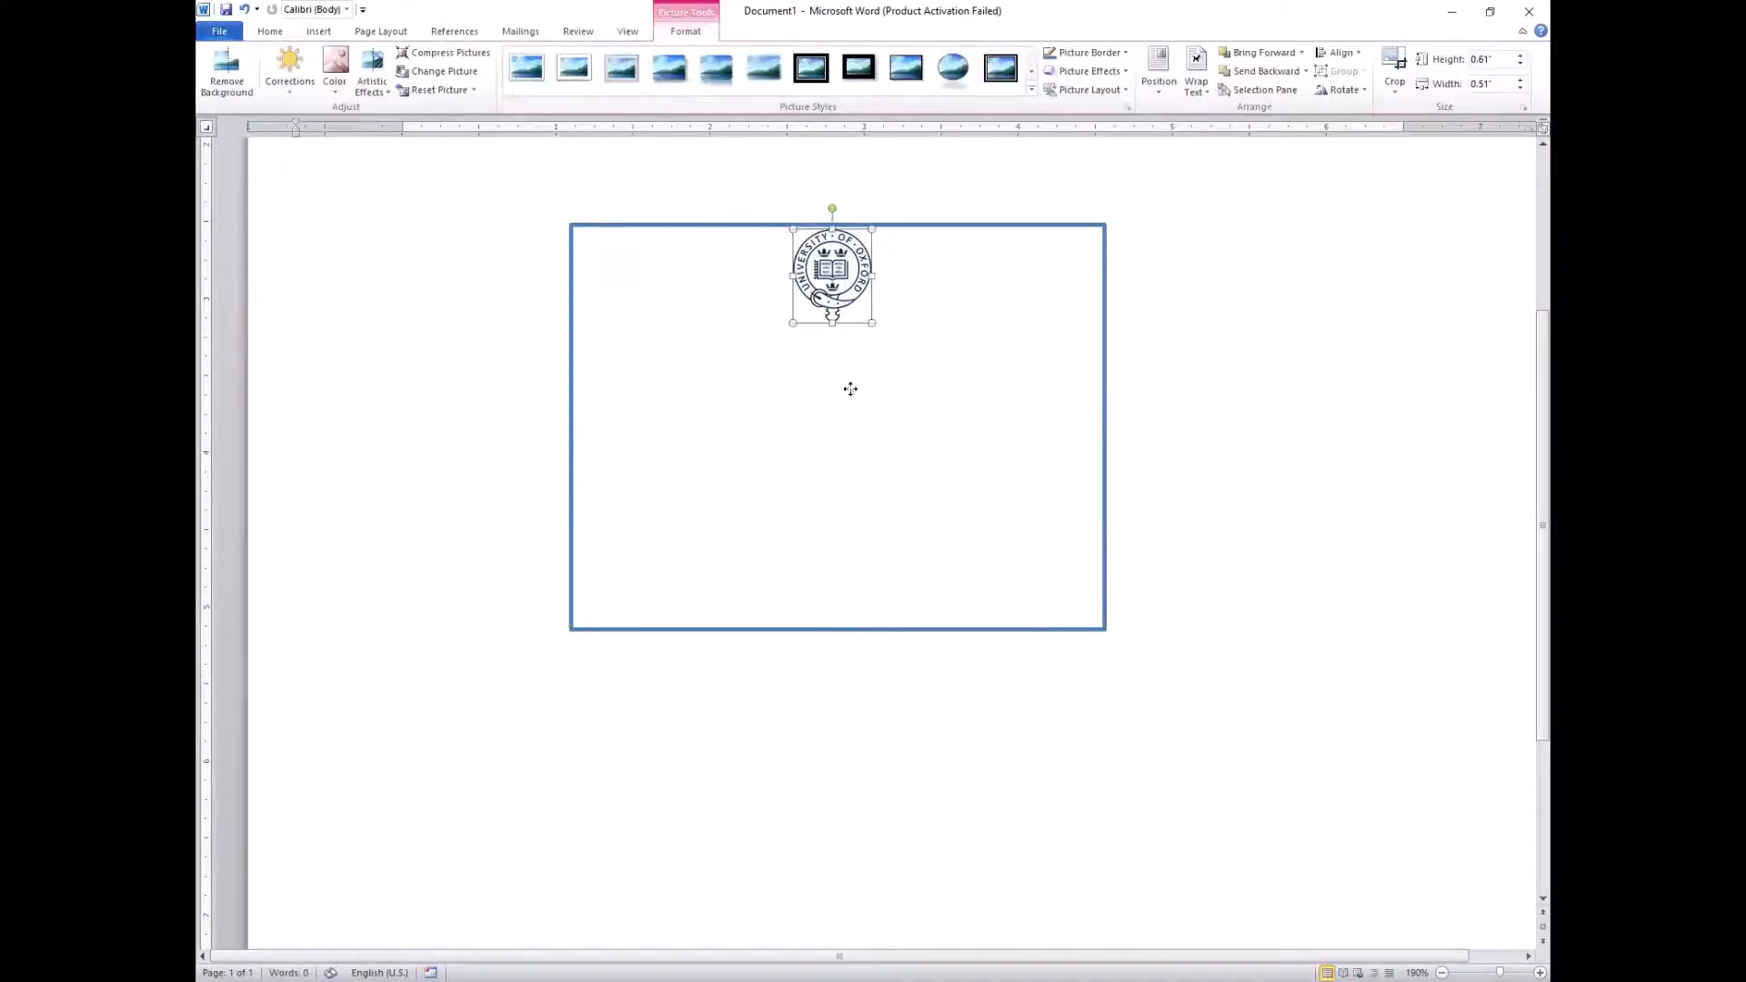
{"action": "left_click", "coordinate": [850, 377]}
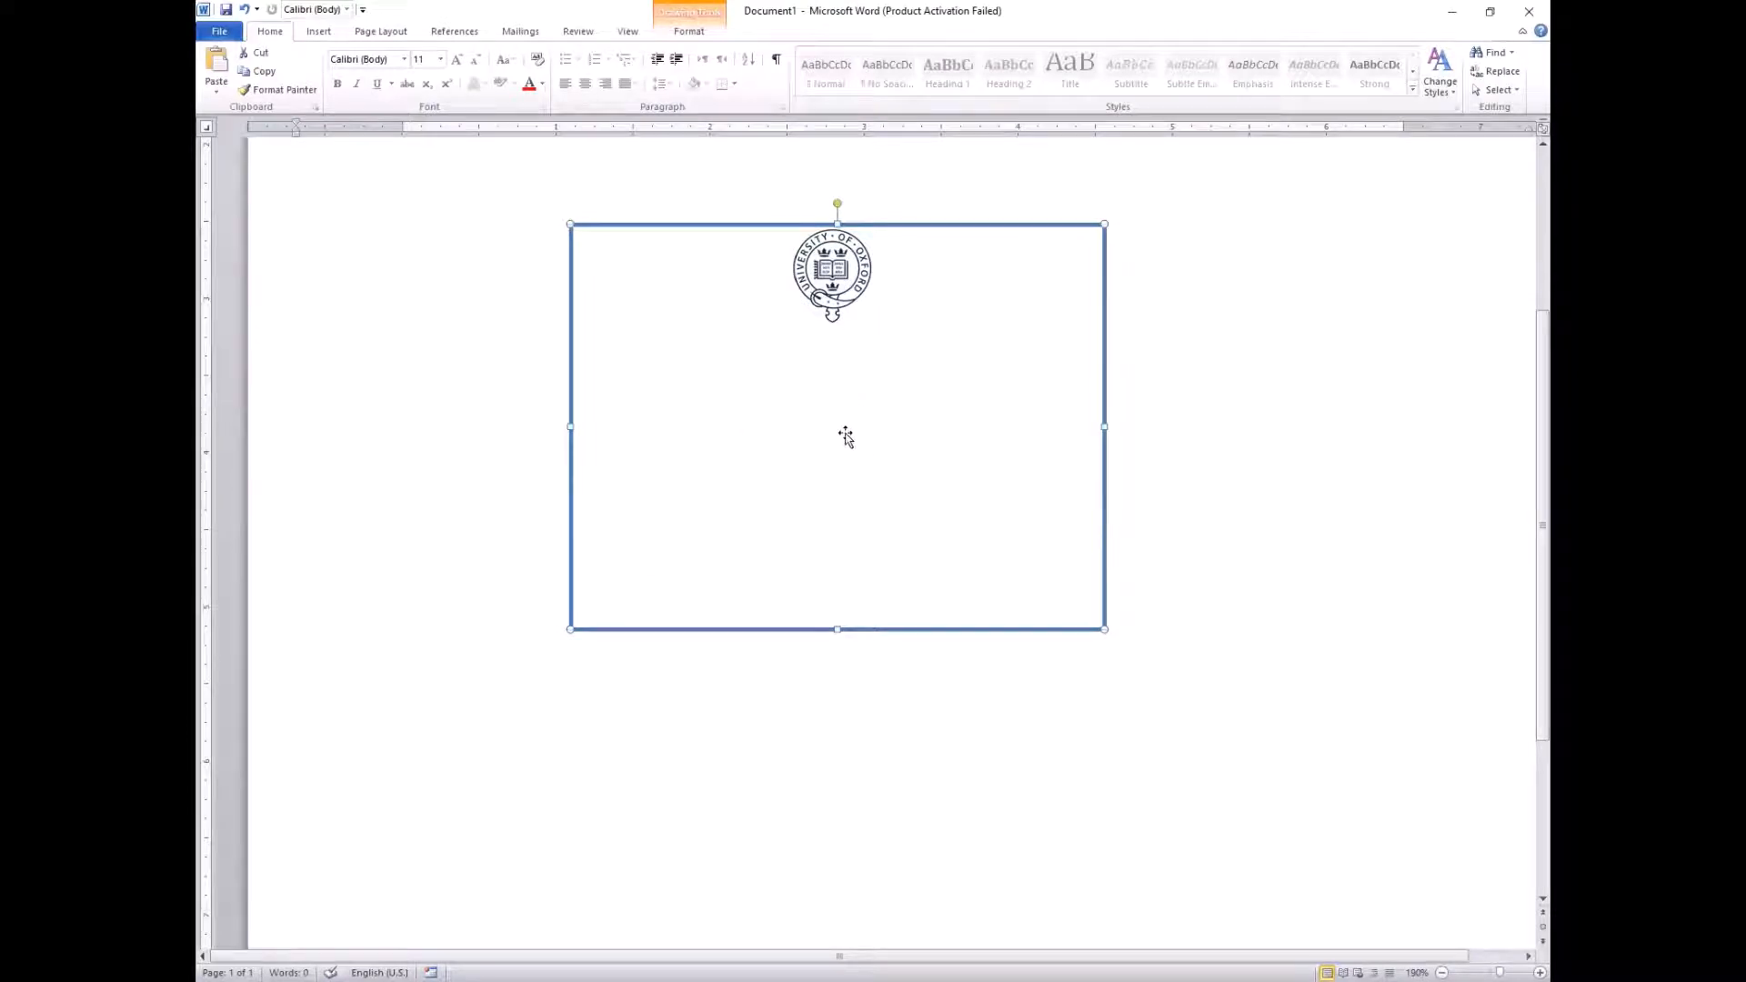
Draw a right triangle against the rectangle's left side and stretch it to about 2.63 inches high by 2.19 inches wide
{"action": "left_click", "coordinate": [318, 31]}
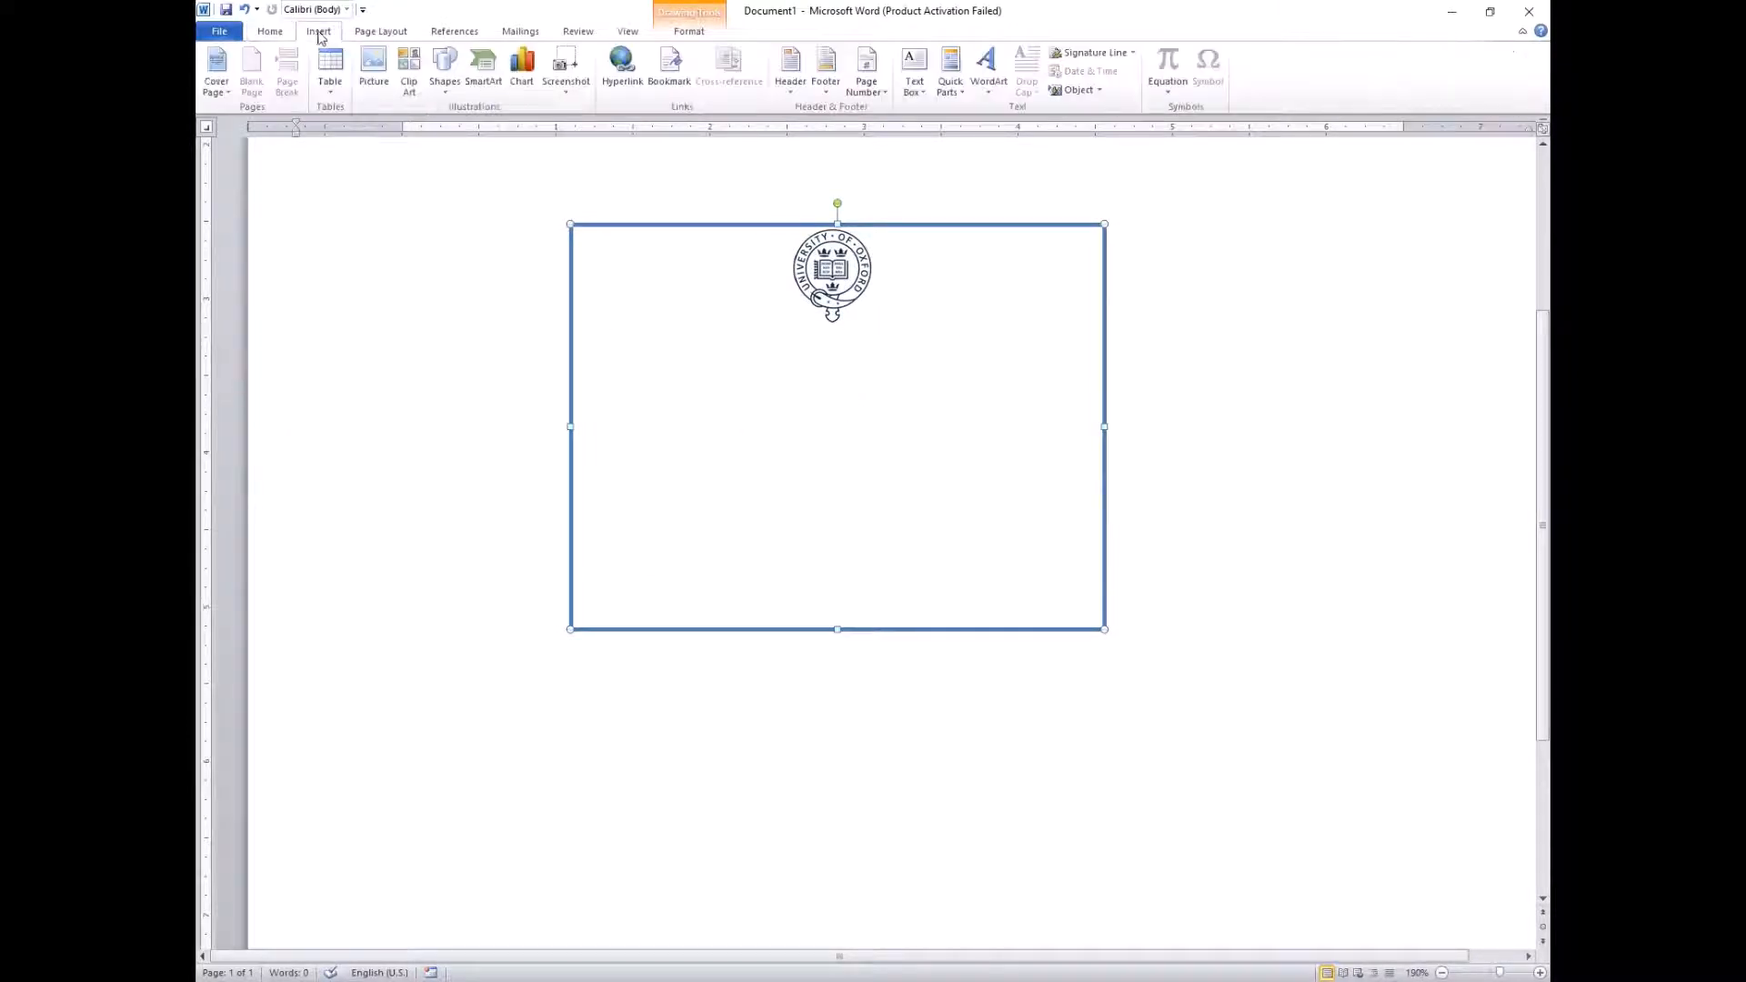
{"action": "left_click", "coordinate": [443, 82]}
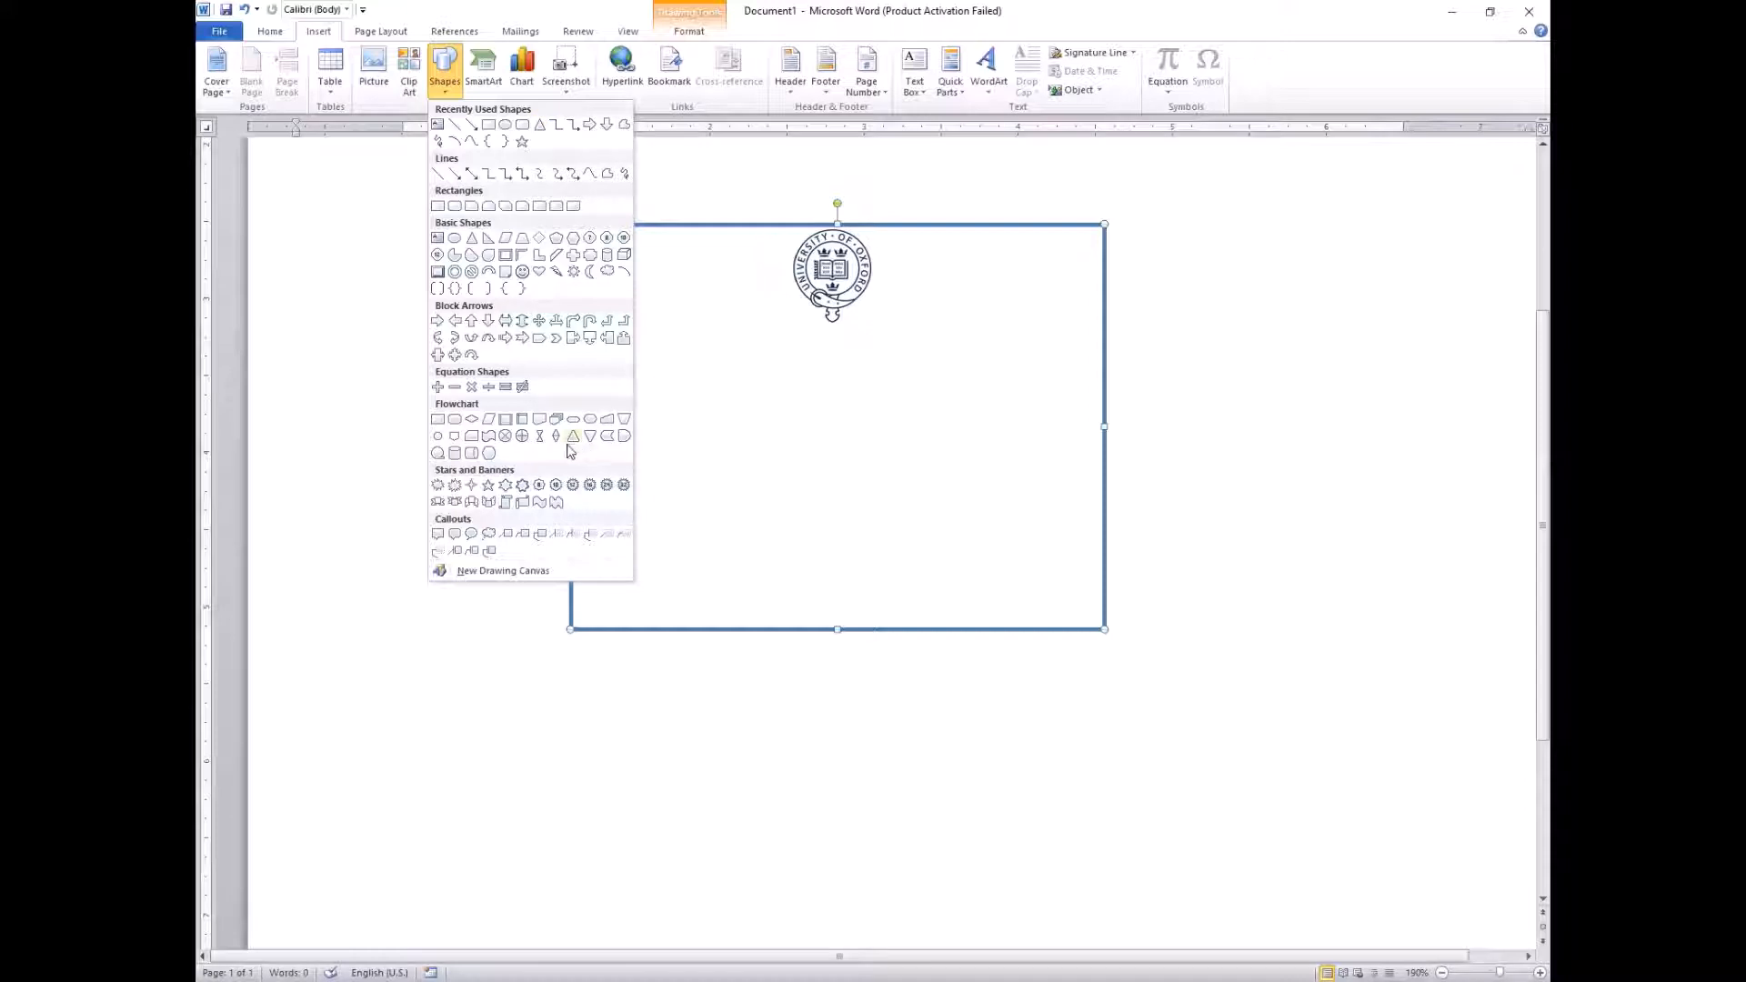
{"action": "left_click", "coordinate": [488, 243]}
{"action": "left_click_drag", "start_coordinate": [584, 244], "coordinate": [877, 628]}
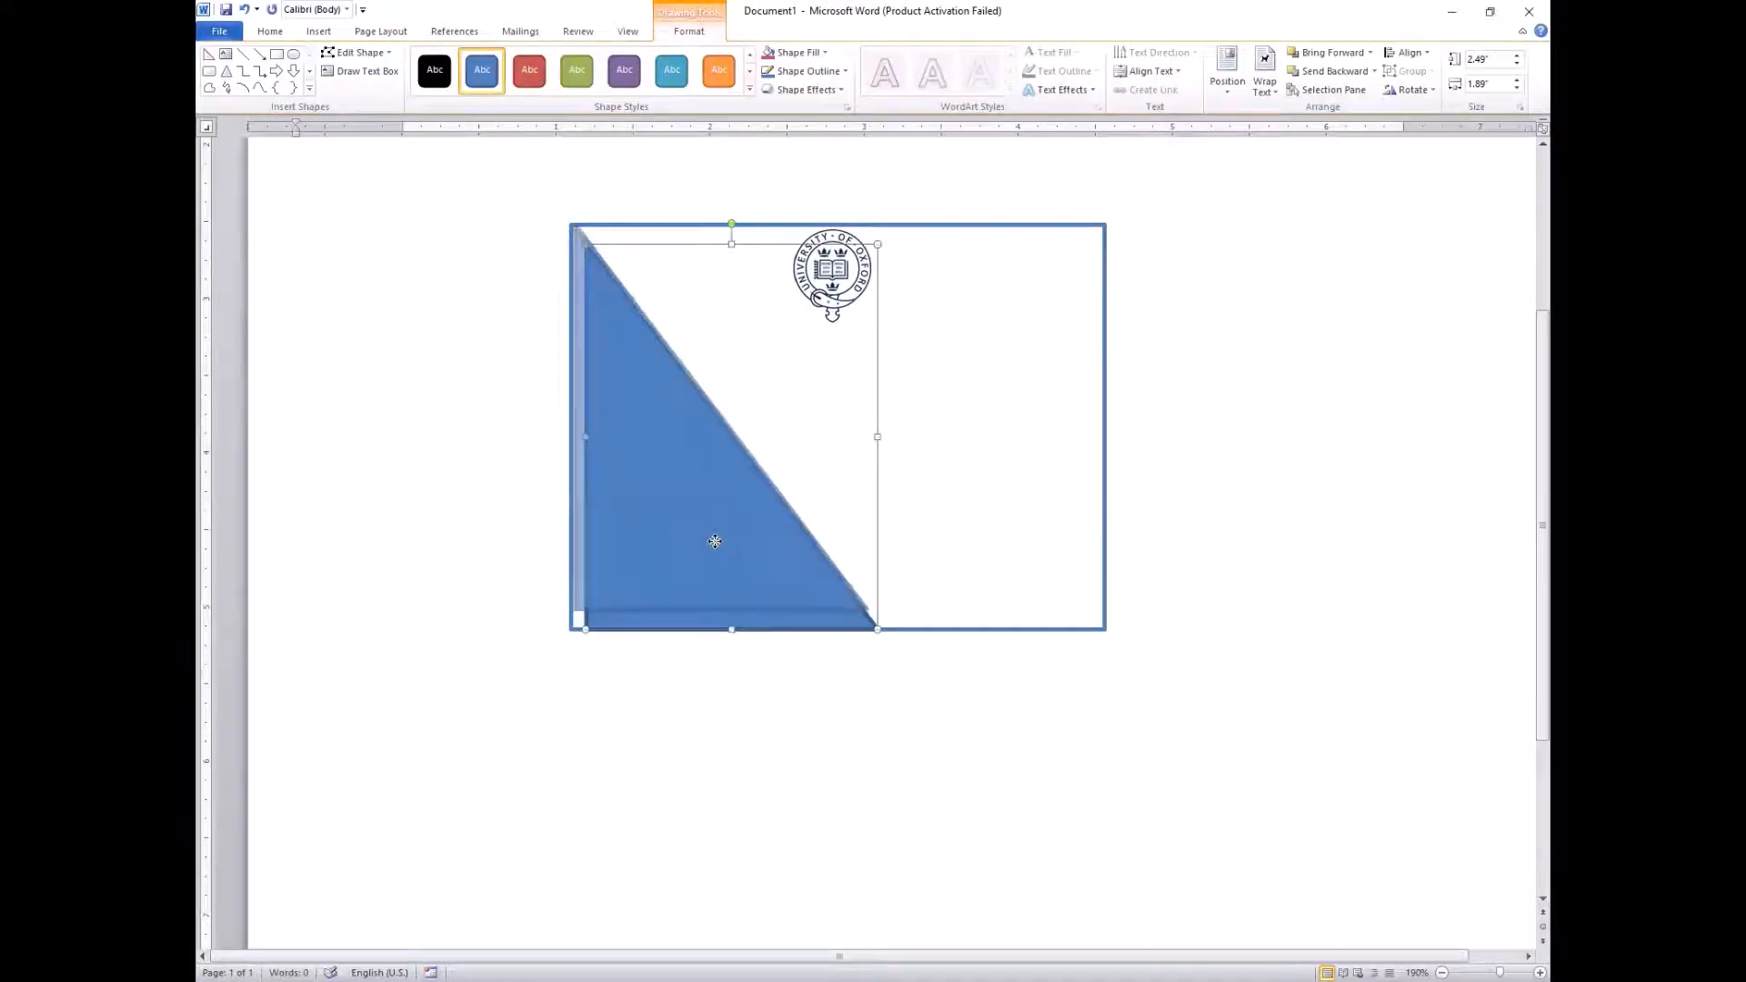
{"action": "left_click_drag", "start_coordinate": [715, 541], "coordinate": [715, 543]}
{"action": "left_click_drag", "start_coordinate": [721, 609], "coordinate": [721, 630]}
{"action": "left_click_drag", "start_coordinate": [866, 427], "coordinate": [886, 427]}
{"action": "left_click_drag", "start_coordinate": [887, 225], "coordinate": [913, 224]}
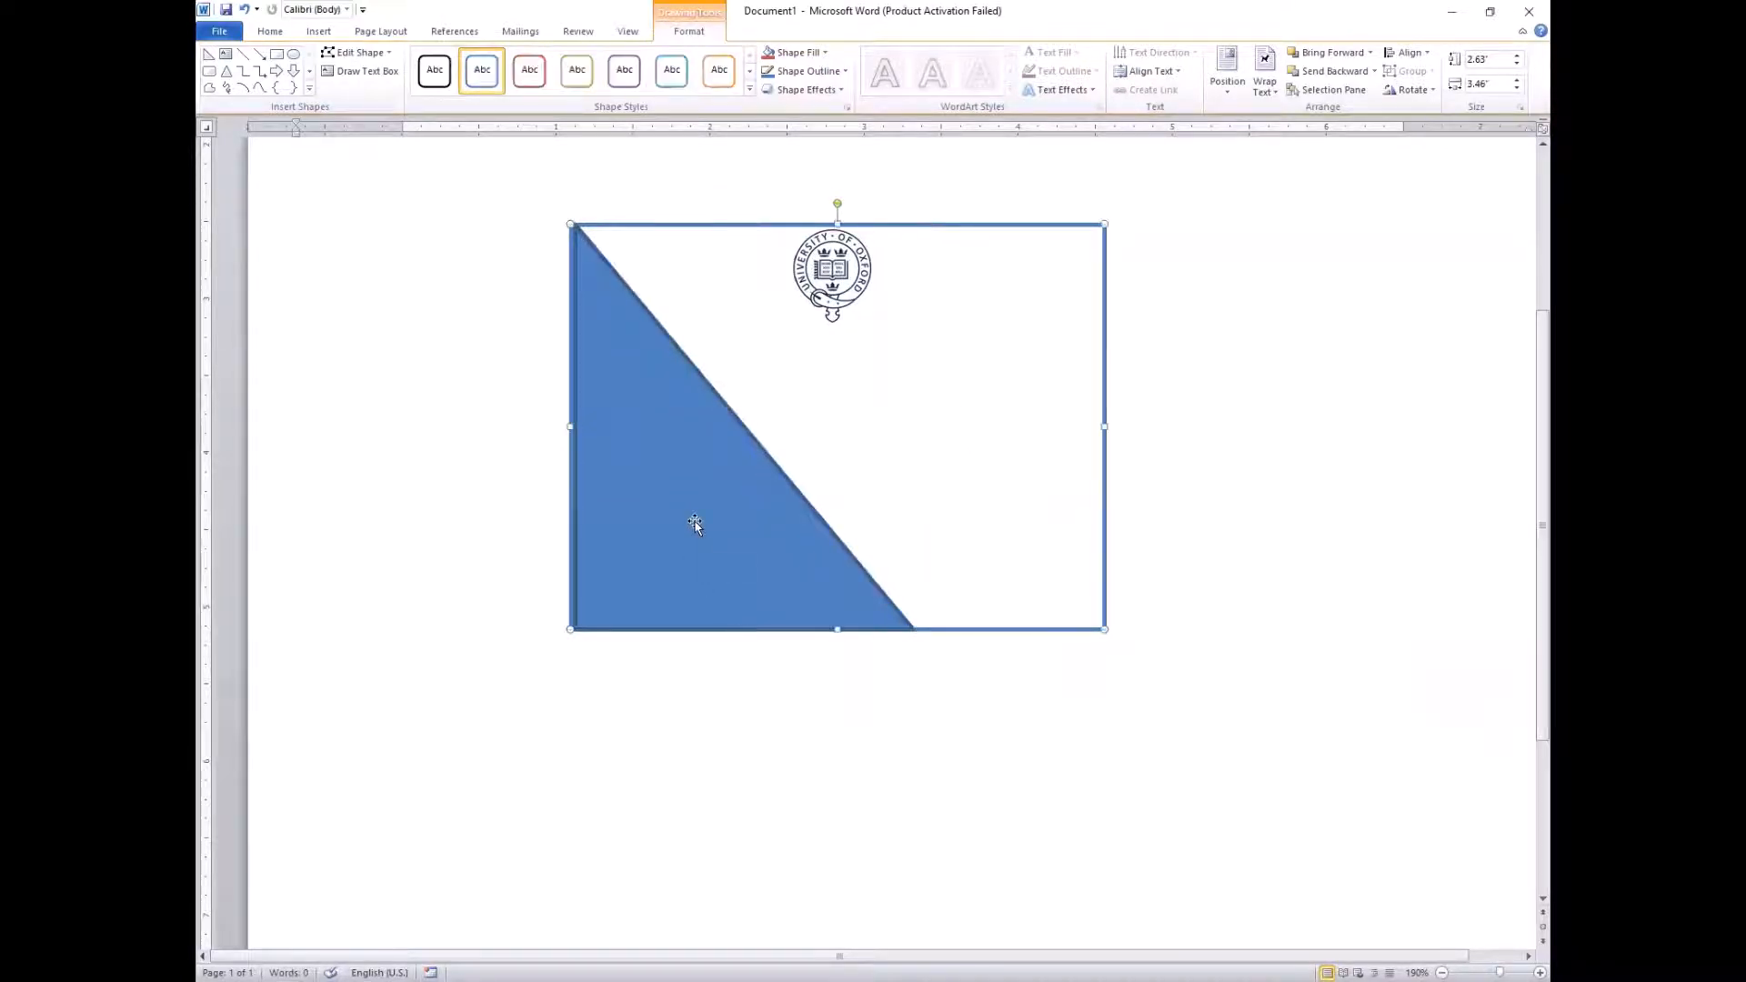
Fill the triangle with dark teal and align it flush with the rectangle's left edge
{"action": "left_click", "coordinate": [825, 53]}
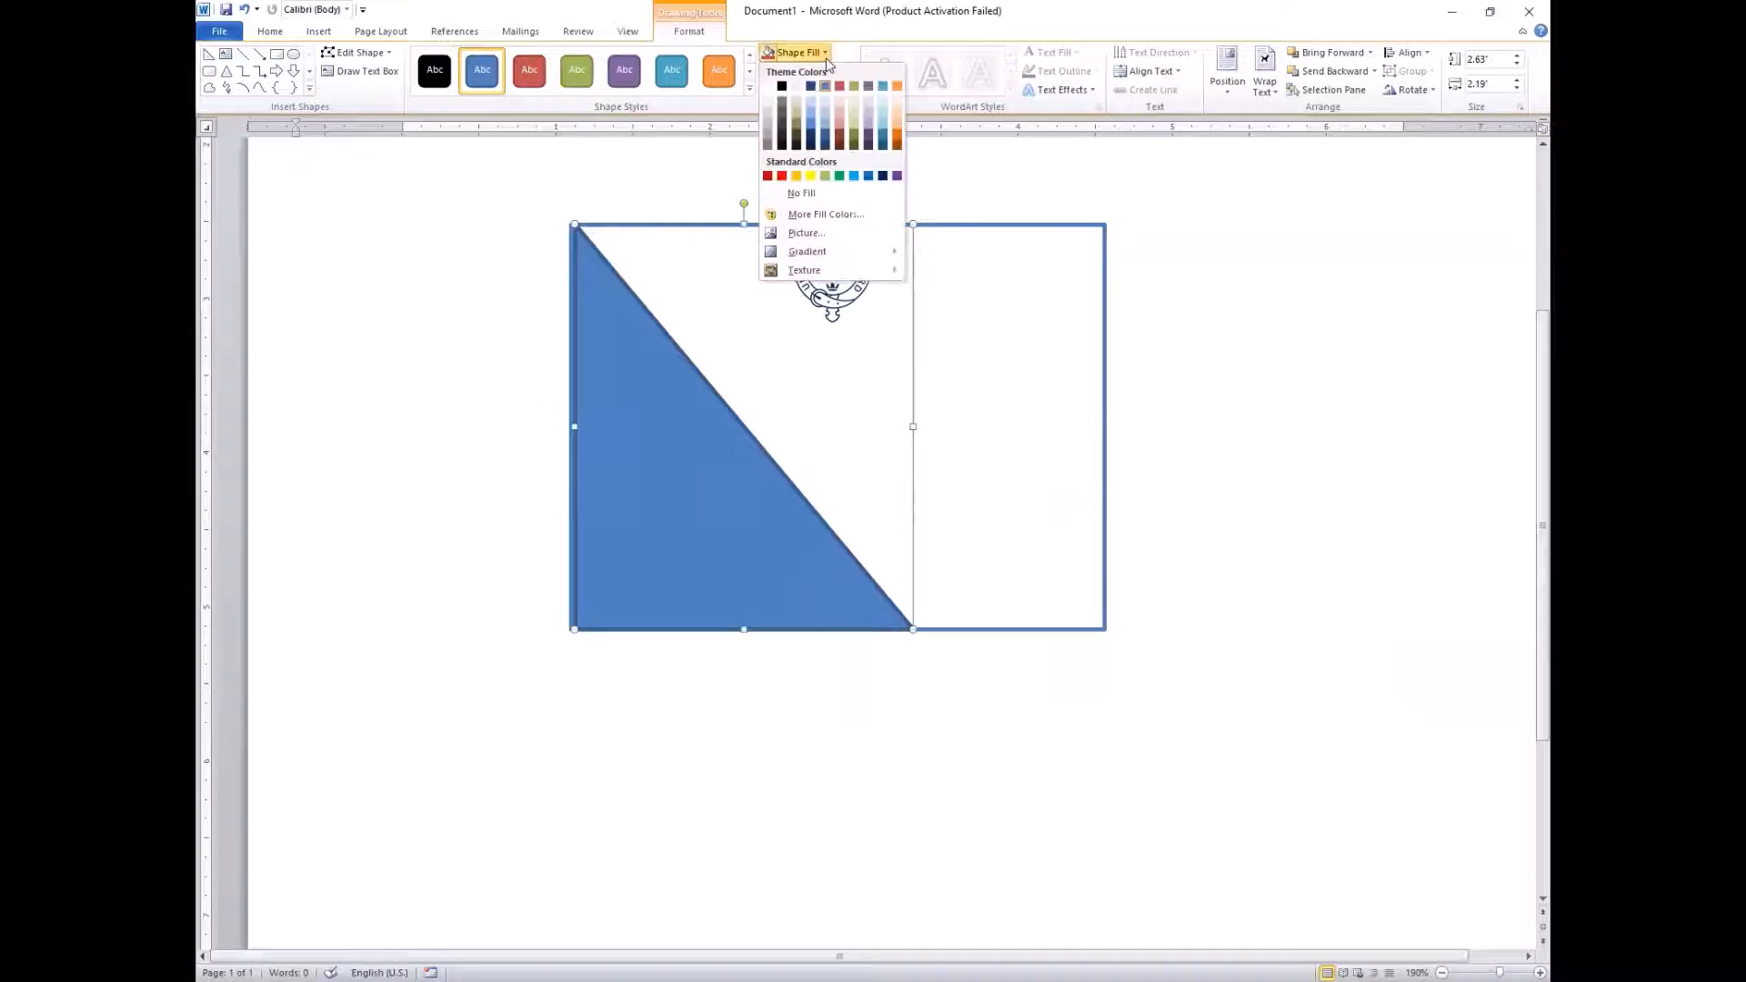
{"action": "left_click", "coordinate": [879, 147]}
{"action": "left_click", "coordinate": [679, 494]}
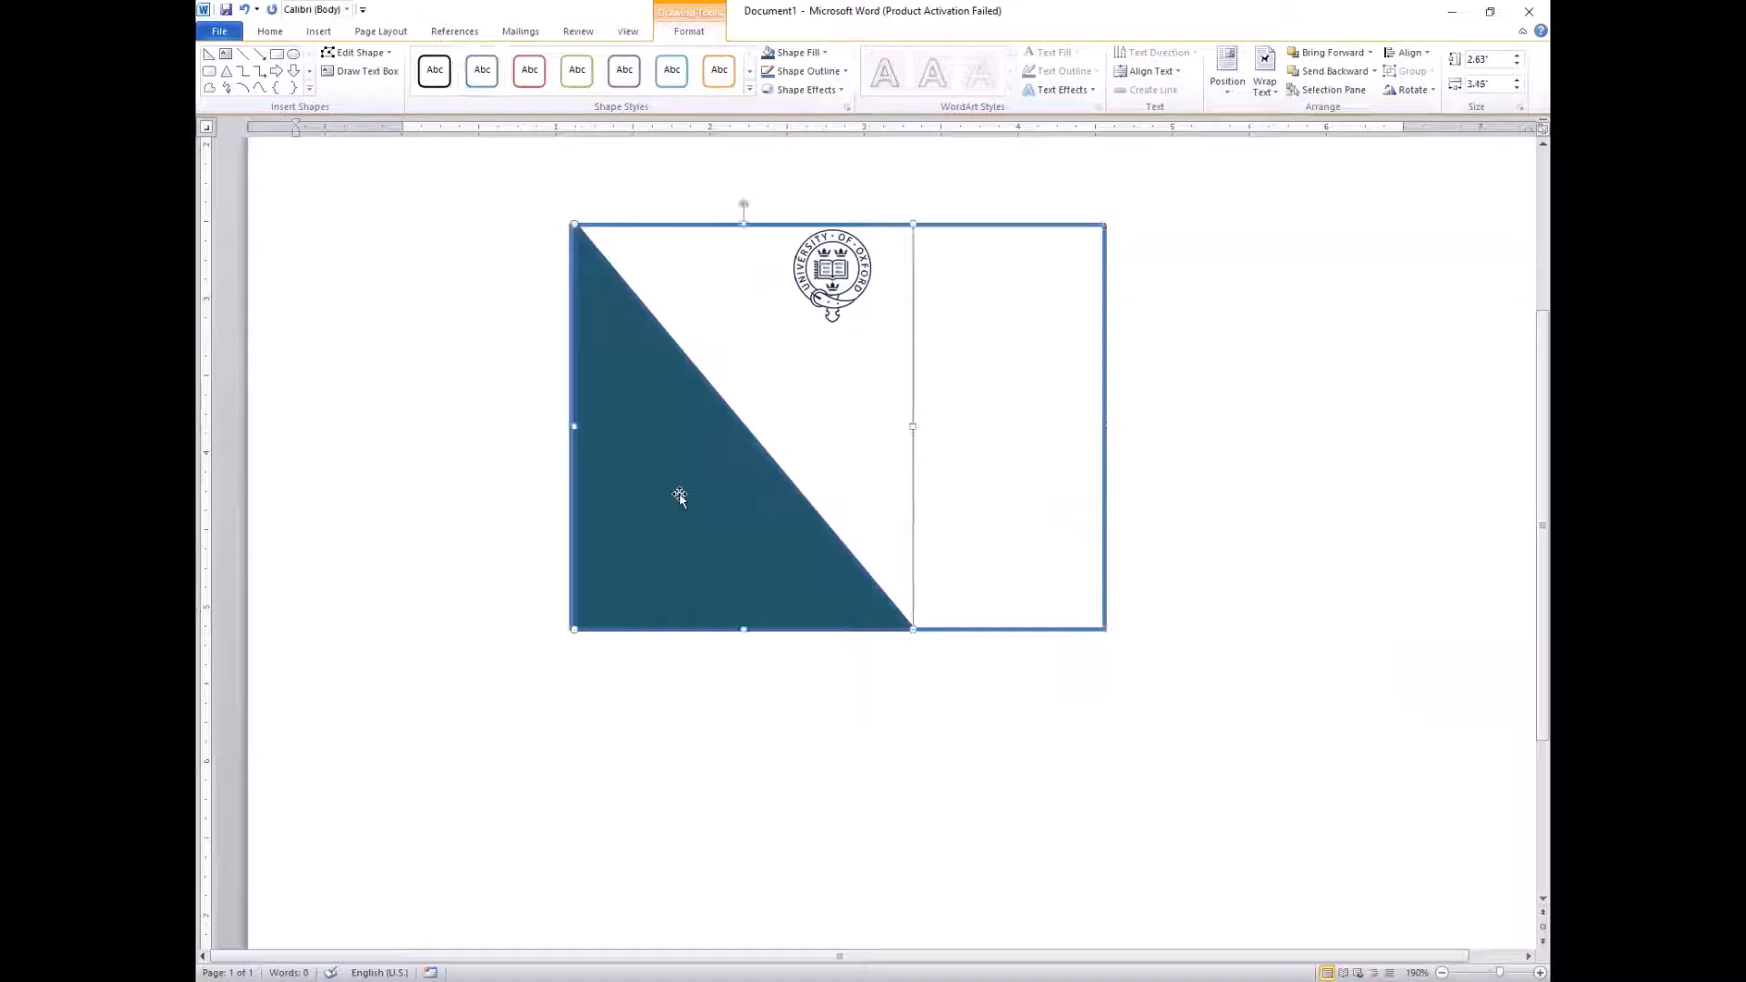
{"action": "left_click_drag", "start_coordinate": [678, 494], "coordinate": [673, 494]}
{"action": "left_click", "coordinate": [527, 474]}
{"action": "scroll", "coordinate": [721, 508], "scroll_direction": "down", "scroll_amount": 5}
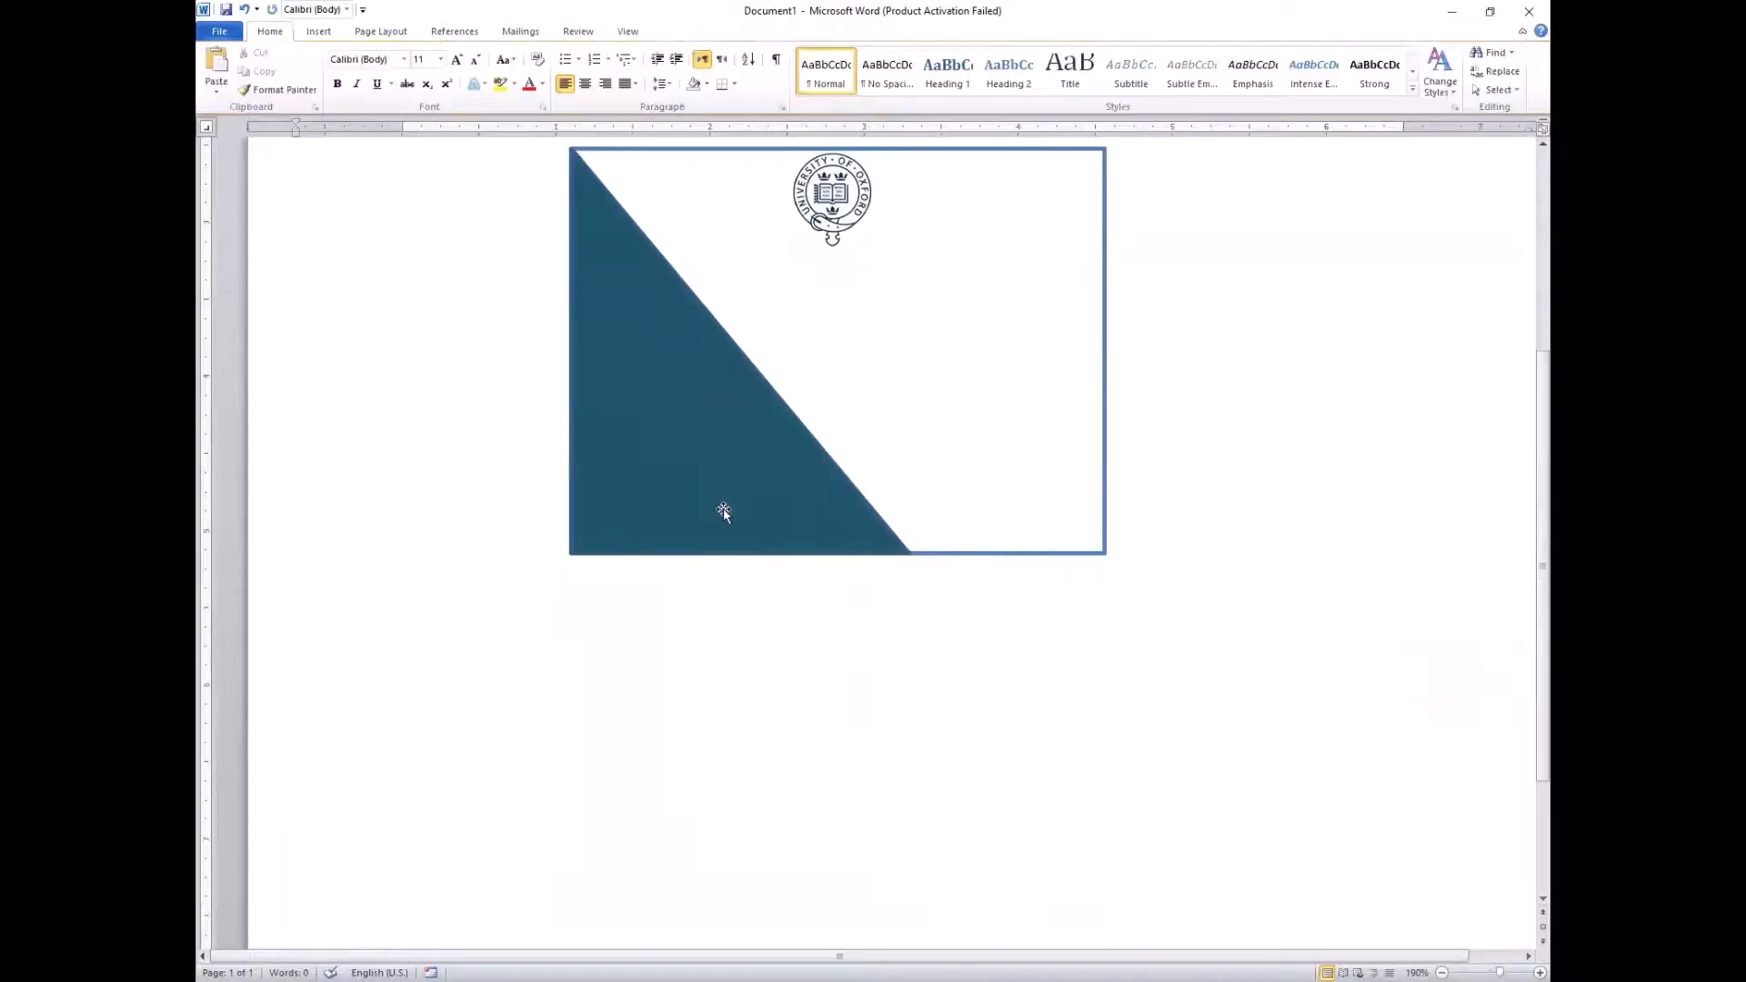
Draw a narrow Manual Input flowchart shape about 0.24 inches wide along the rectangle's right edge and stretch it to the bottom edge
{"action": "left_click", "coordinate": [705, 435]}
{"action": "left_click", "coordinate": [970, 460]}
{"action": "scroll", "coordinate": [896, 491], "scroll_direction": "up", "scroll_amount": 3}
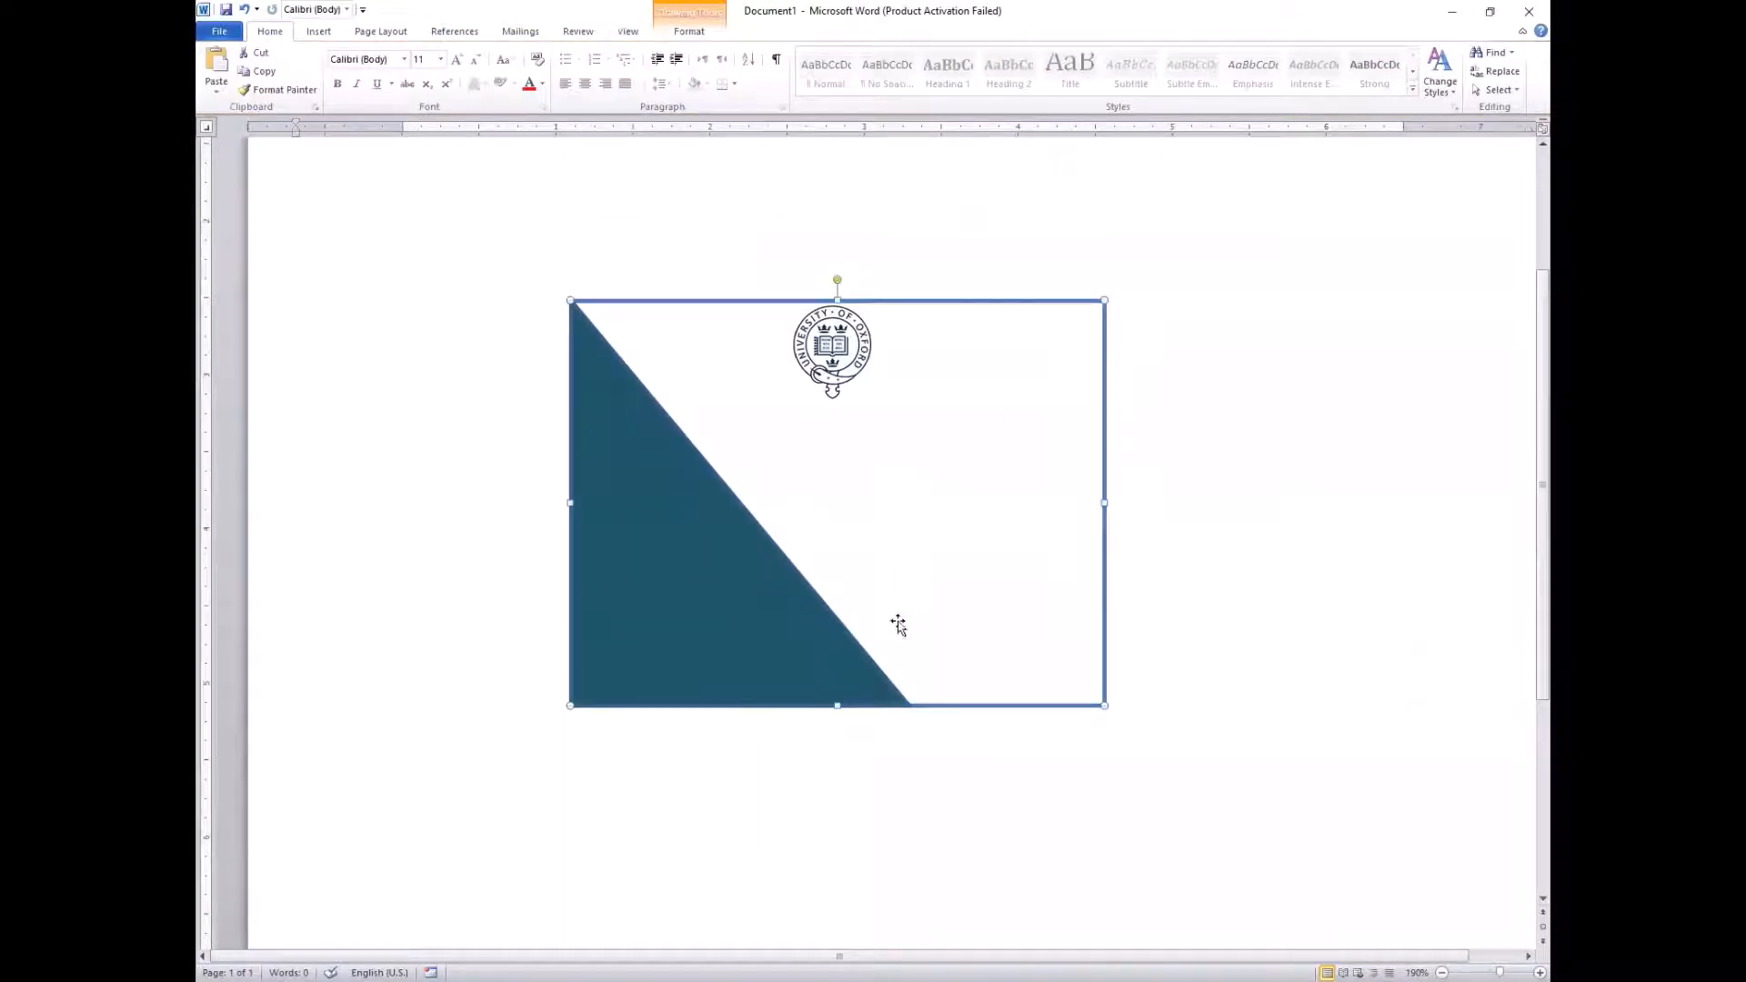
{"action": "left_click", "coordinate": [316, 34]}
{"action": "left_click", "coordinate": [441, 91]}
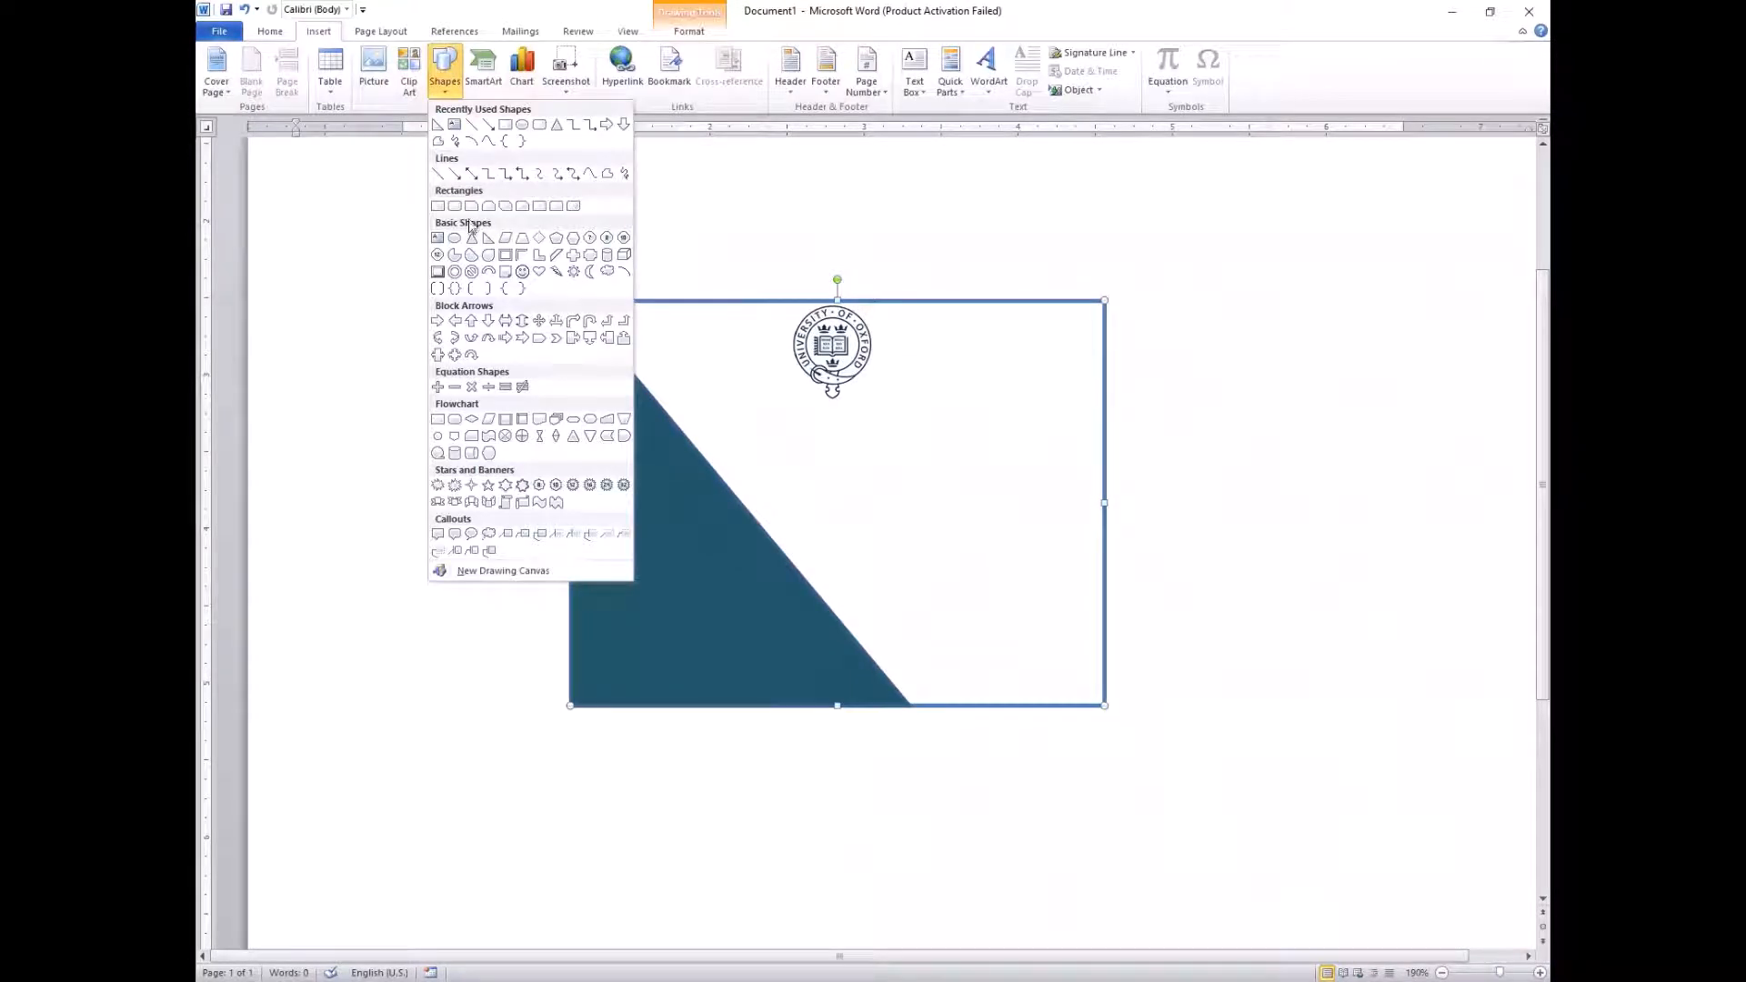
{"action": "left_click", "coordinate": [606, 419]}
{"action": "left_click_drag", "start_coordinate": [969, 352], "coordinate": [1007, 656]}
{"action": "left_click_drag", "start_coordinate": [978, 561], "coordinate": [1073, 512]}
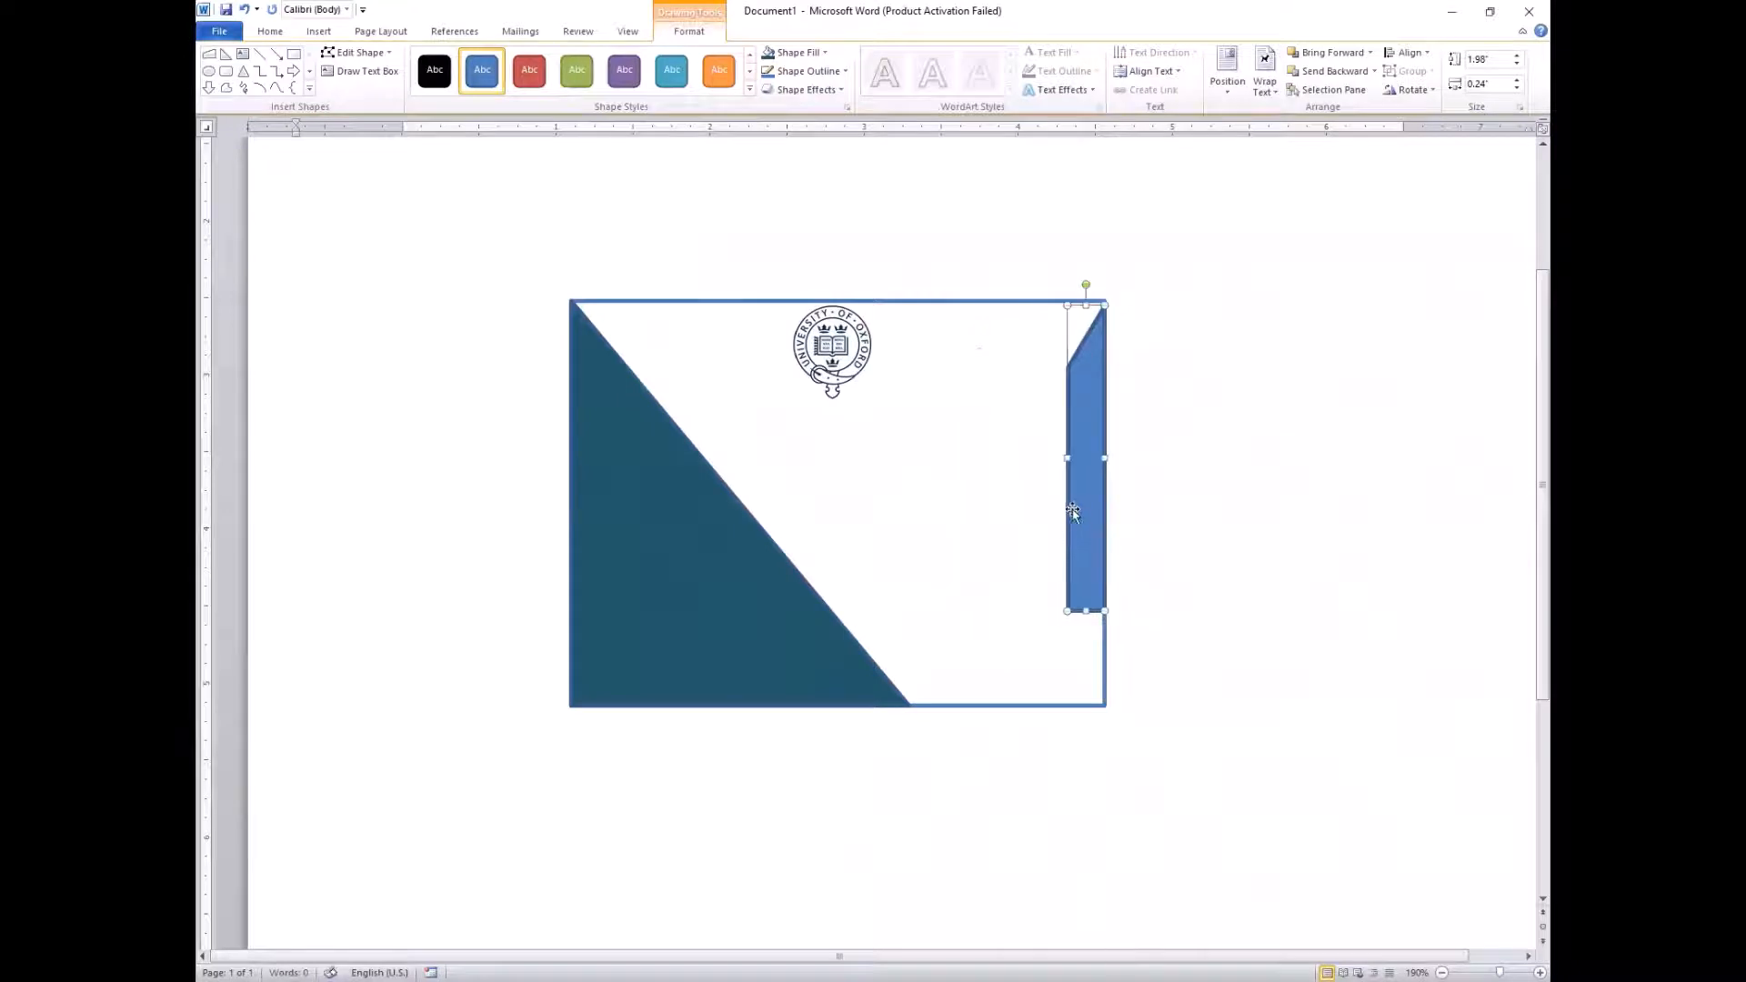
{"action": "left_click_drag", "start_coordinate": [1085, 613], "coordinate": [1086, 705]}
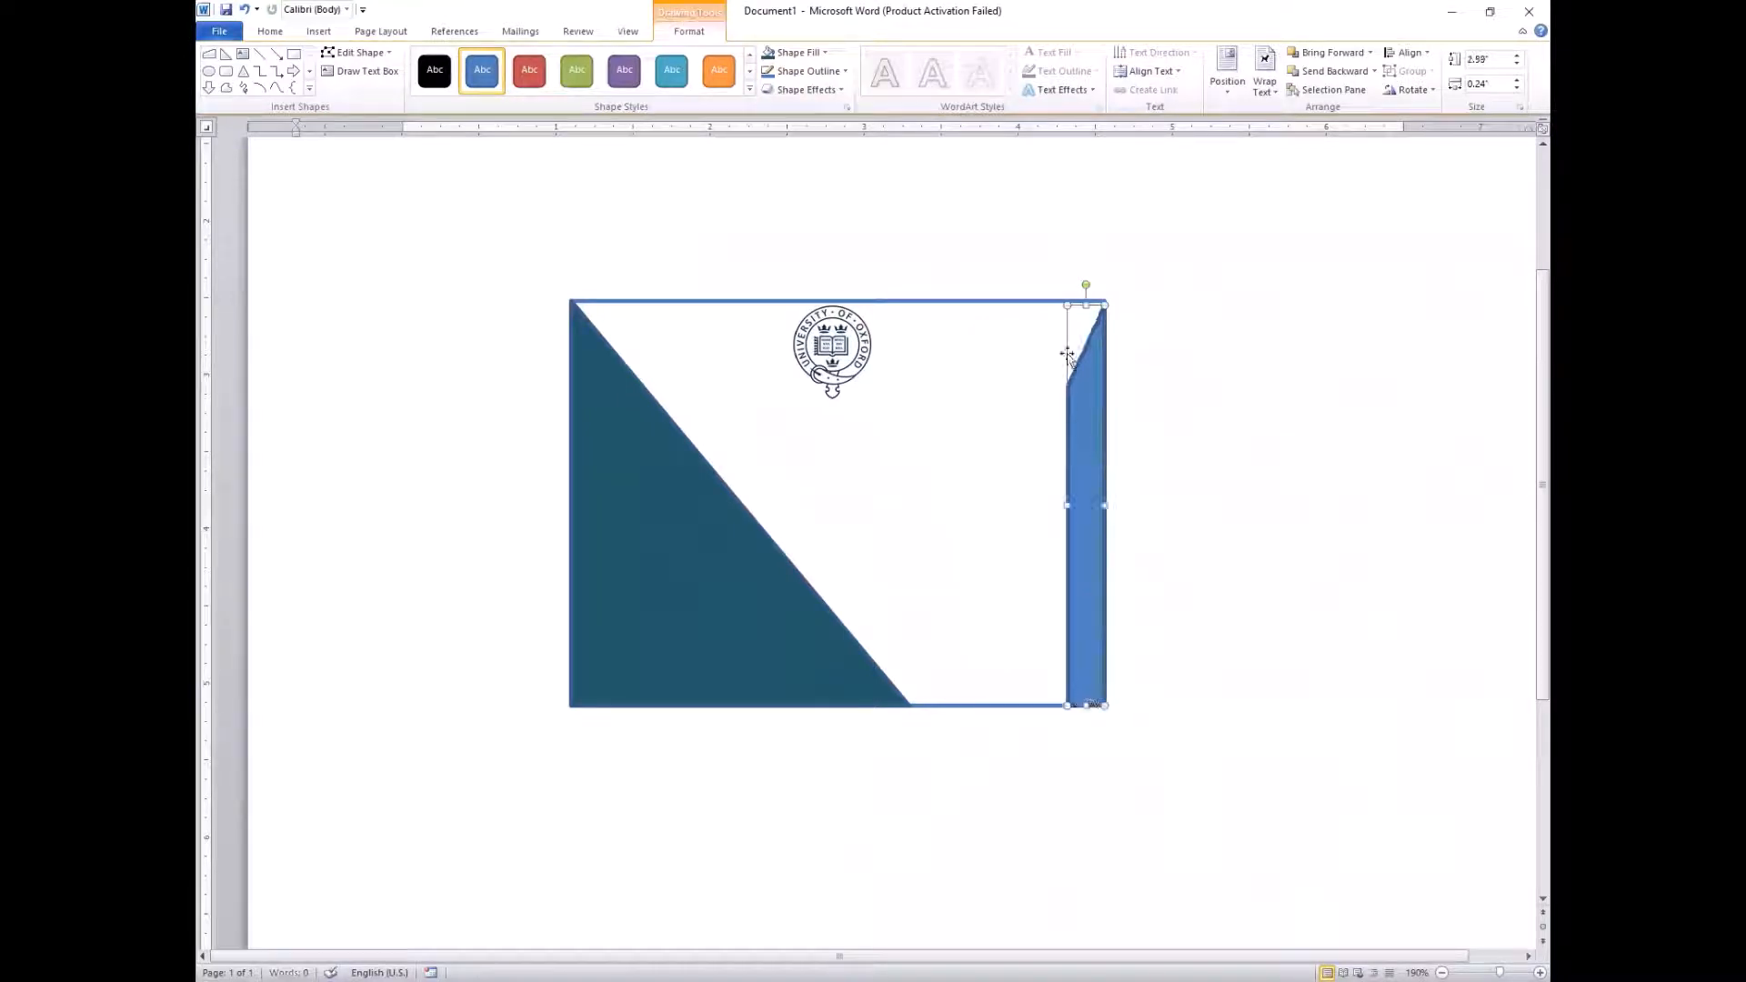
Stretch the narrow strip up to the rectangle's top edge so it is 2.63 inches high
{"action": "left_click", "coordinate": [1005, 473]}
{"action": "left_click", "coordinate": [1085, 560]}
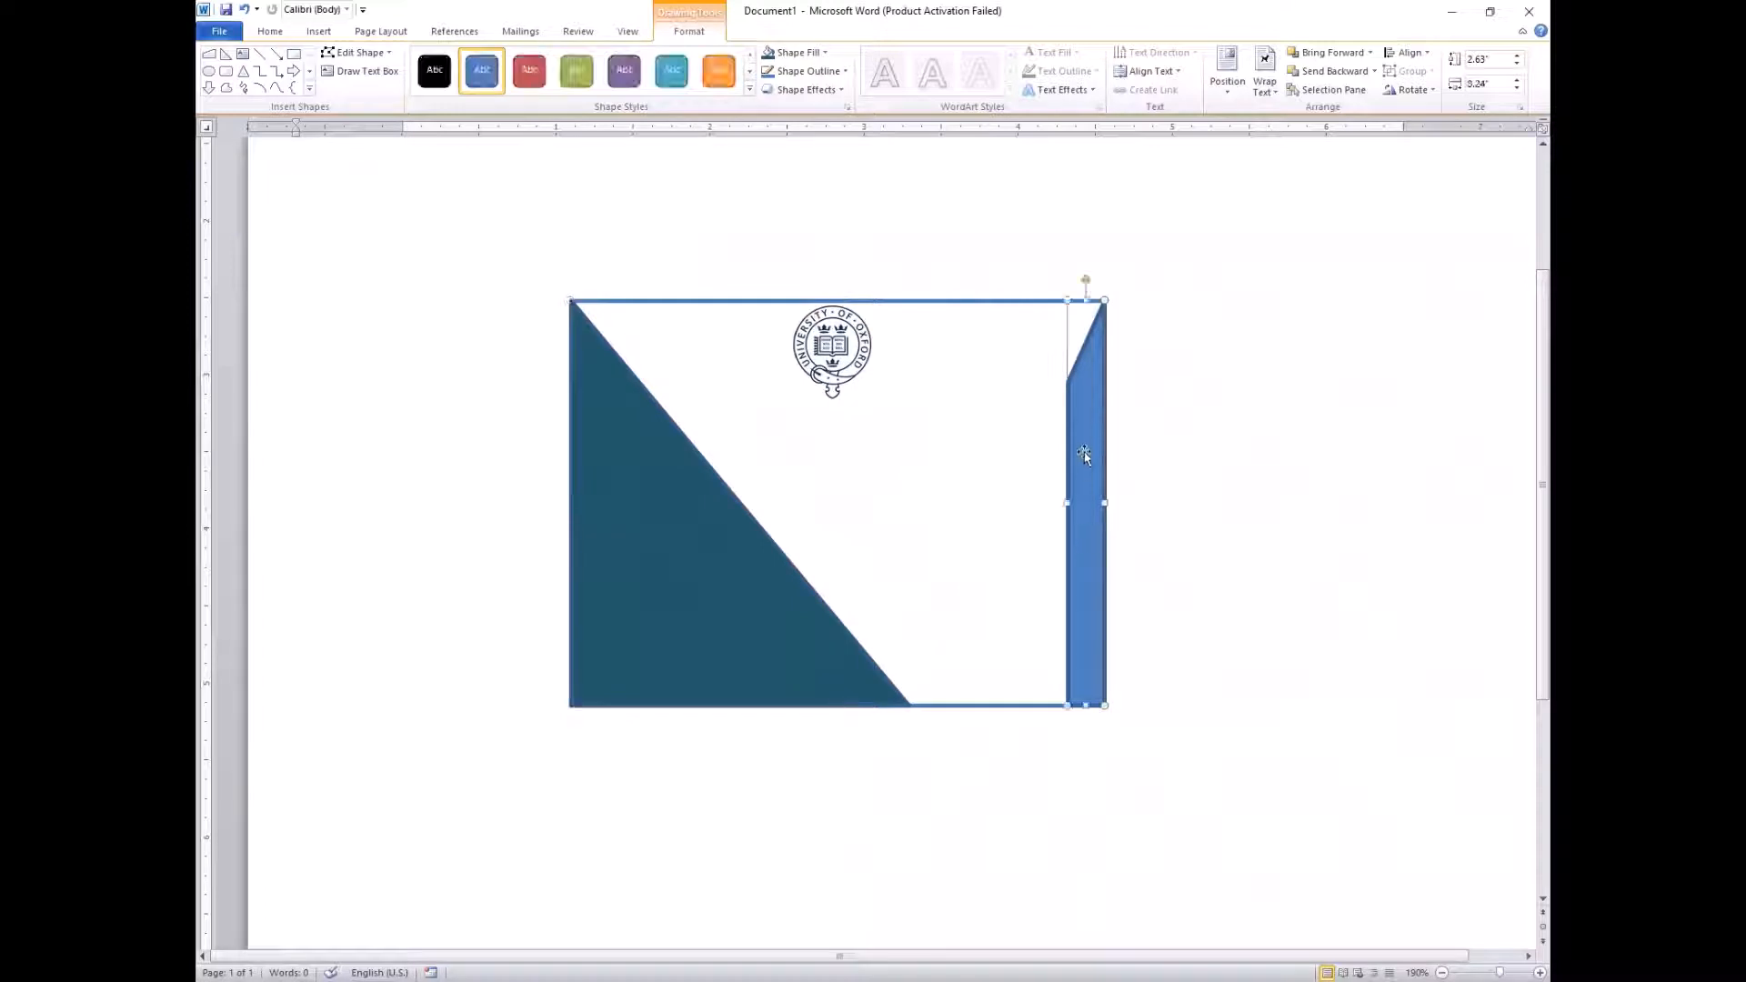
{"action": "mouse_move", "coordinate": [1064, 503]}
{"action": "left_mouse_down"}
{"action": "mouse_move", "coordinate": [1040, 500]}
{"action": "mouse_move", "coordinate": [1067, 505]}
{"action": "left_mouse_up"}
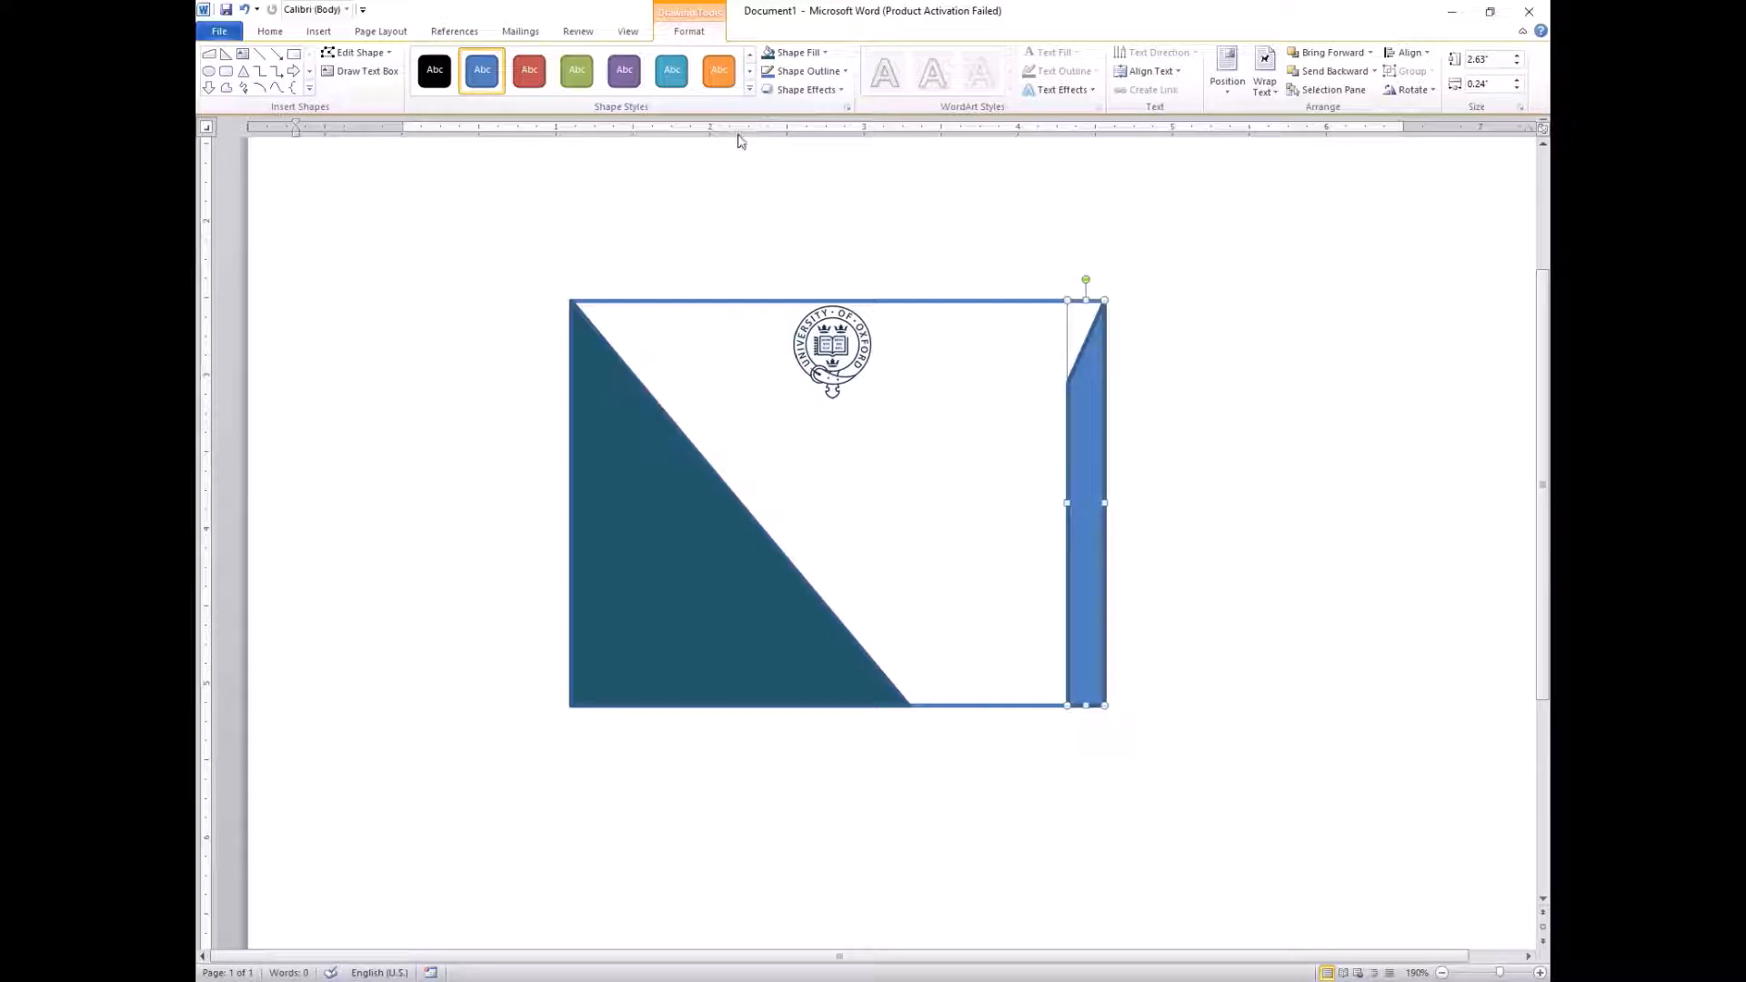
Fill the narrow strip with the same dark teal as the triangle
{"action": "left_click", "coordinate": [808, 56]}
{"action": "left_click", "coordinate": [805, 54]}
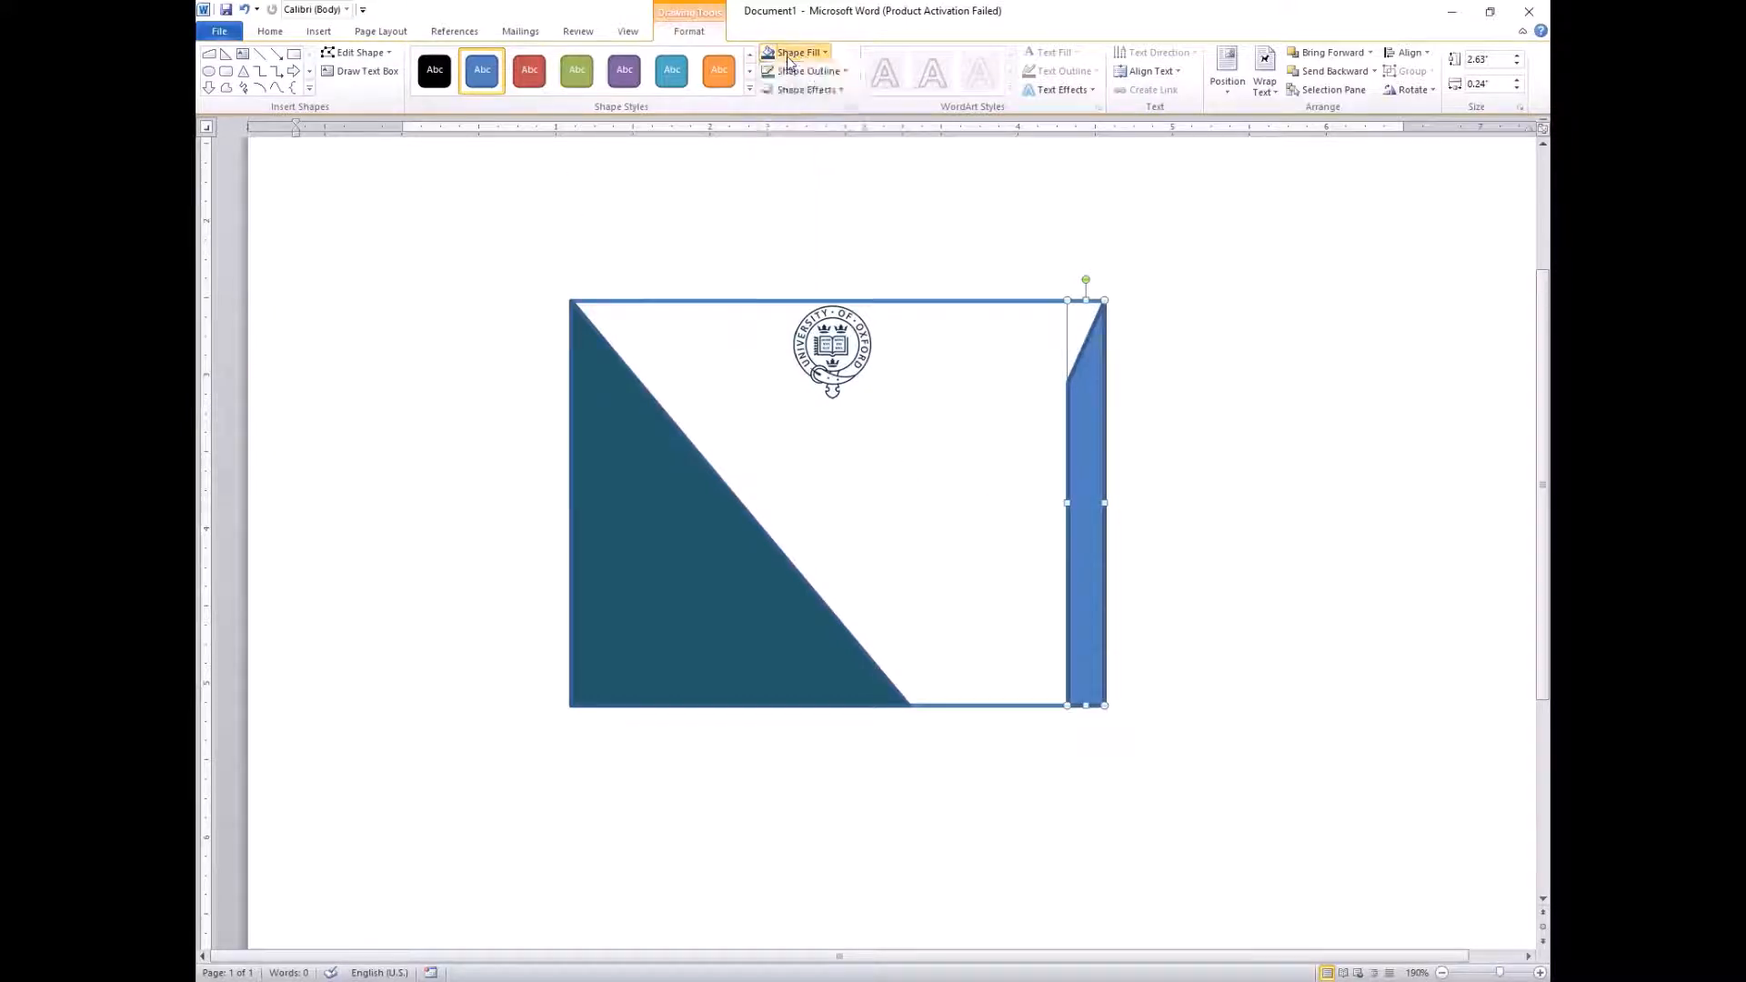
{"action": "left_click", "coordinate": [805, 55]}
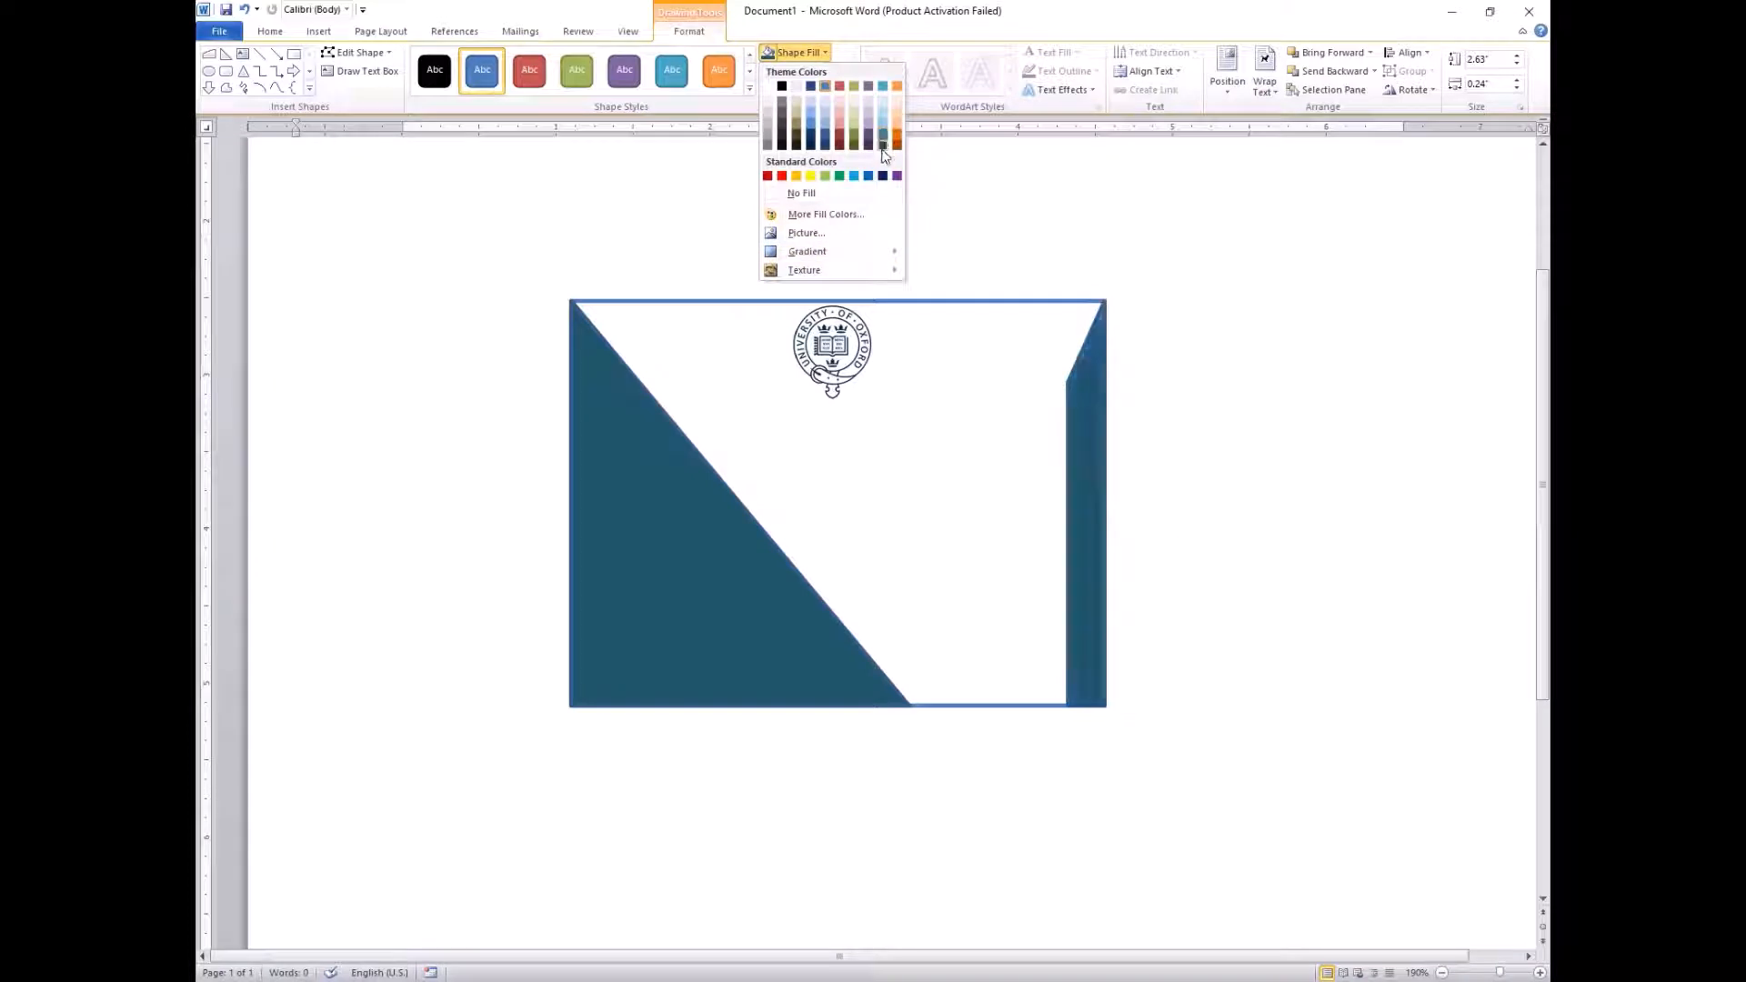
{"action": "left_click", "coordinate": [884, 145]}
Fill the large rectangle with the lightest orange theme color
{"action": "left_click", "coordinate": [961, 403]}
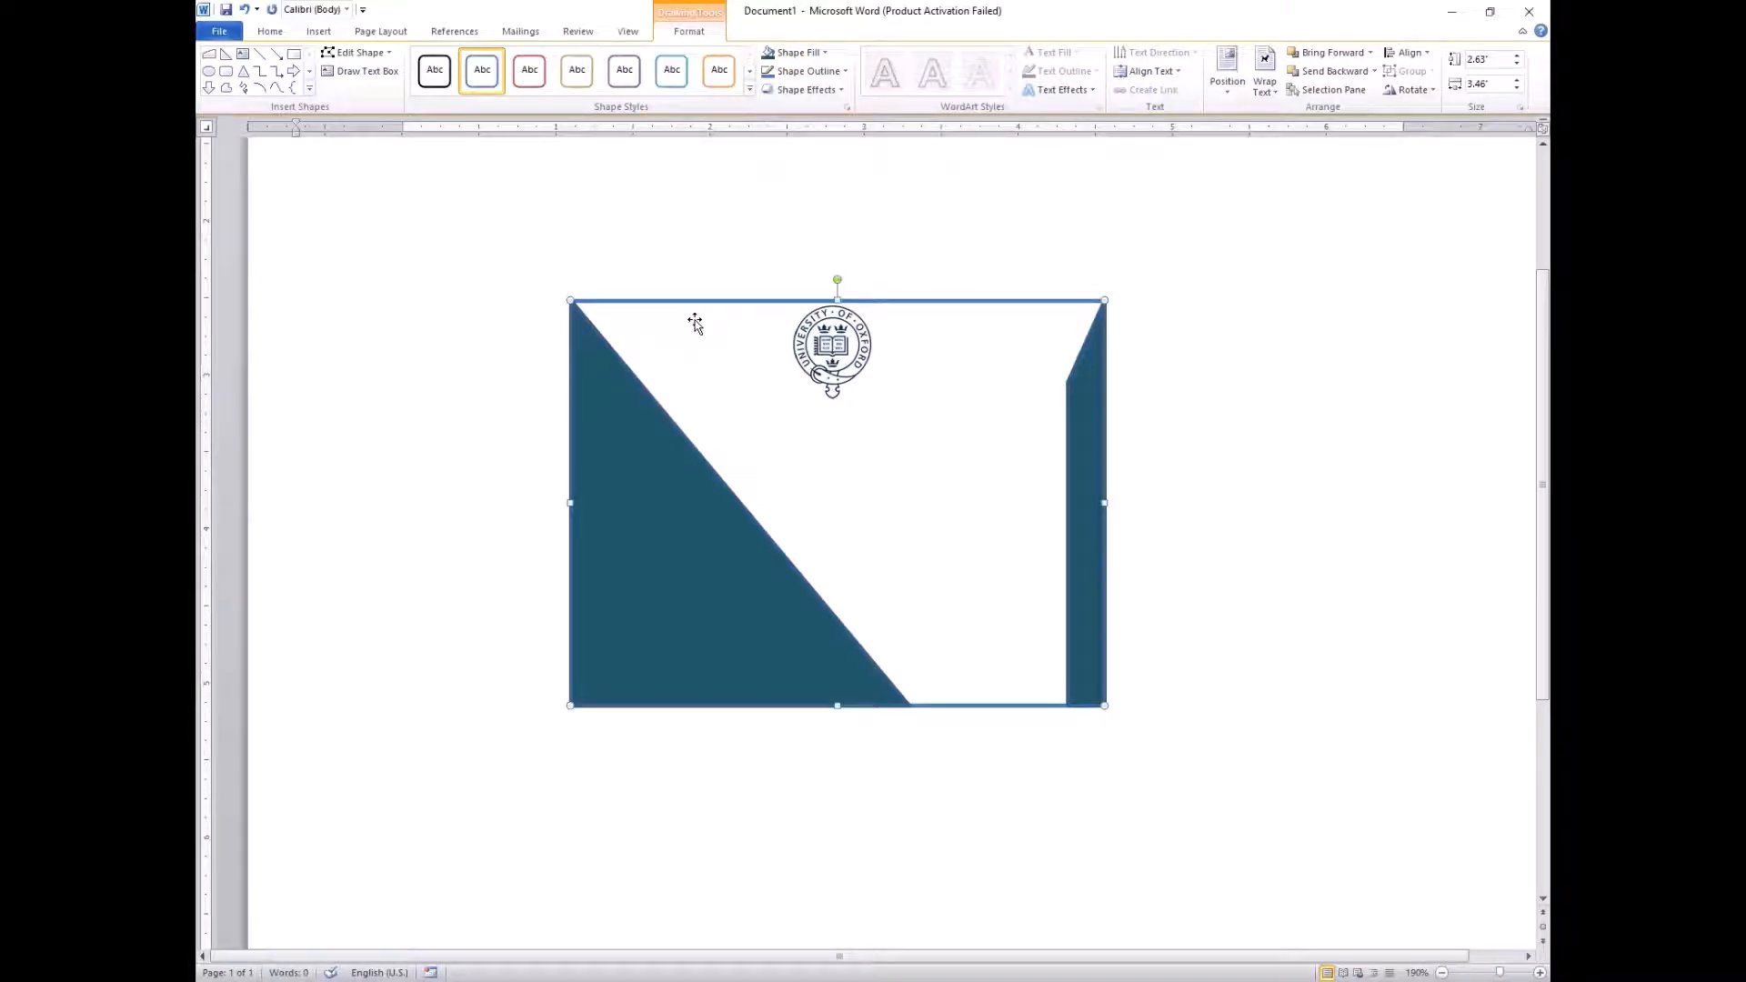
{"action": "left_click", "coordinate": [805, 53]}
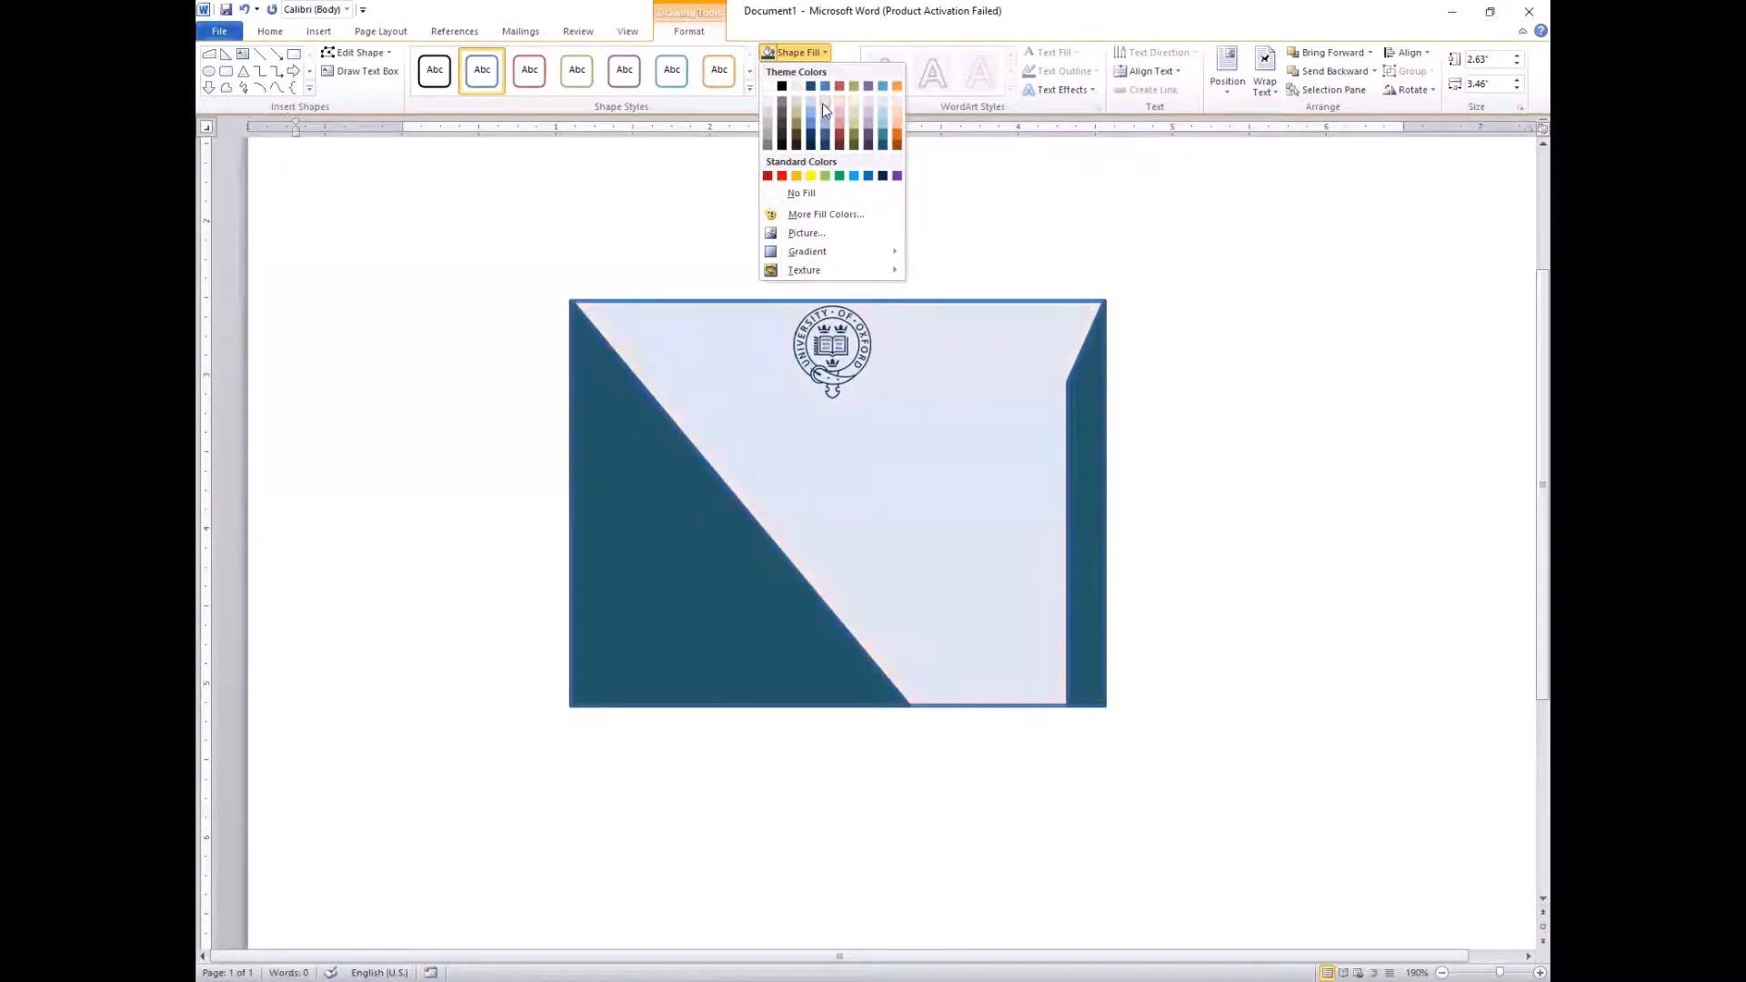
{"action": "left_click", "coordinate": [897, 104]}
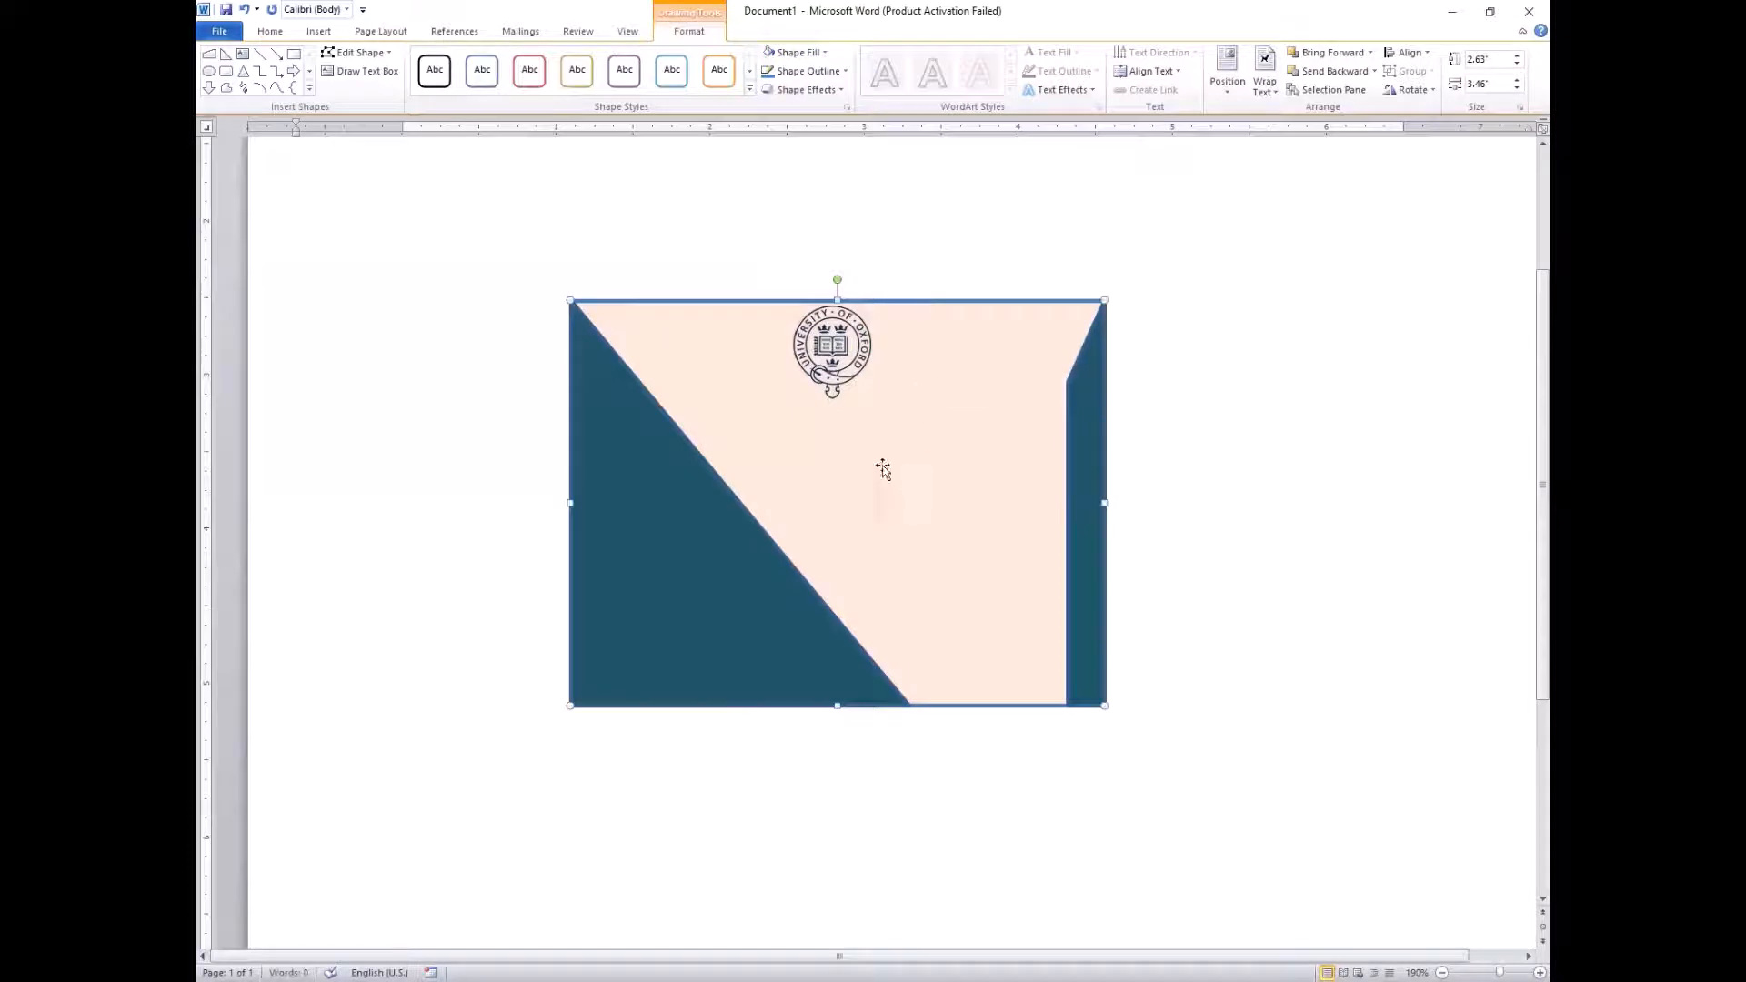
Recolor the logo in the light red accent variation and enlarge it to about 0.75 by 0.63 inches, keeping it just inside the rectangle's top edge
{"action": "left_click", "coordinate": [831, 346]}
{"action": "left_click", "coordinate": [335, 68]}
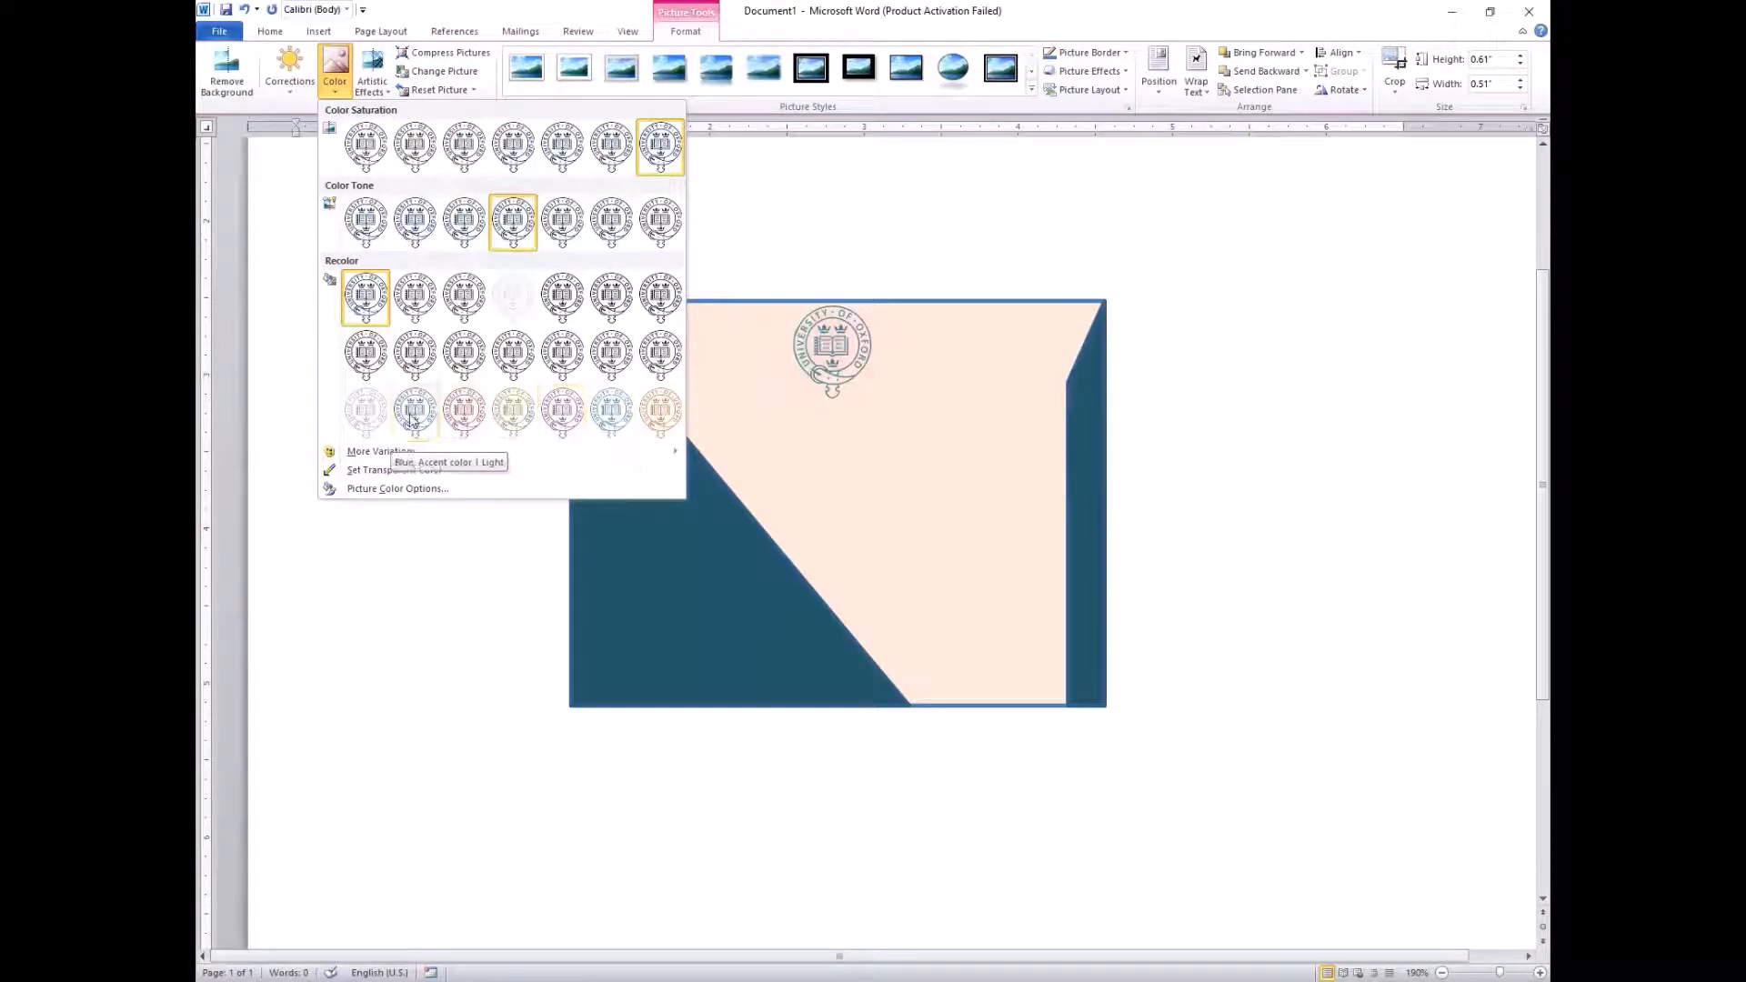
{"action": "left_click", "coordinate": [464, 419]}
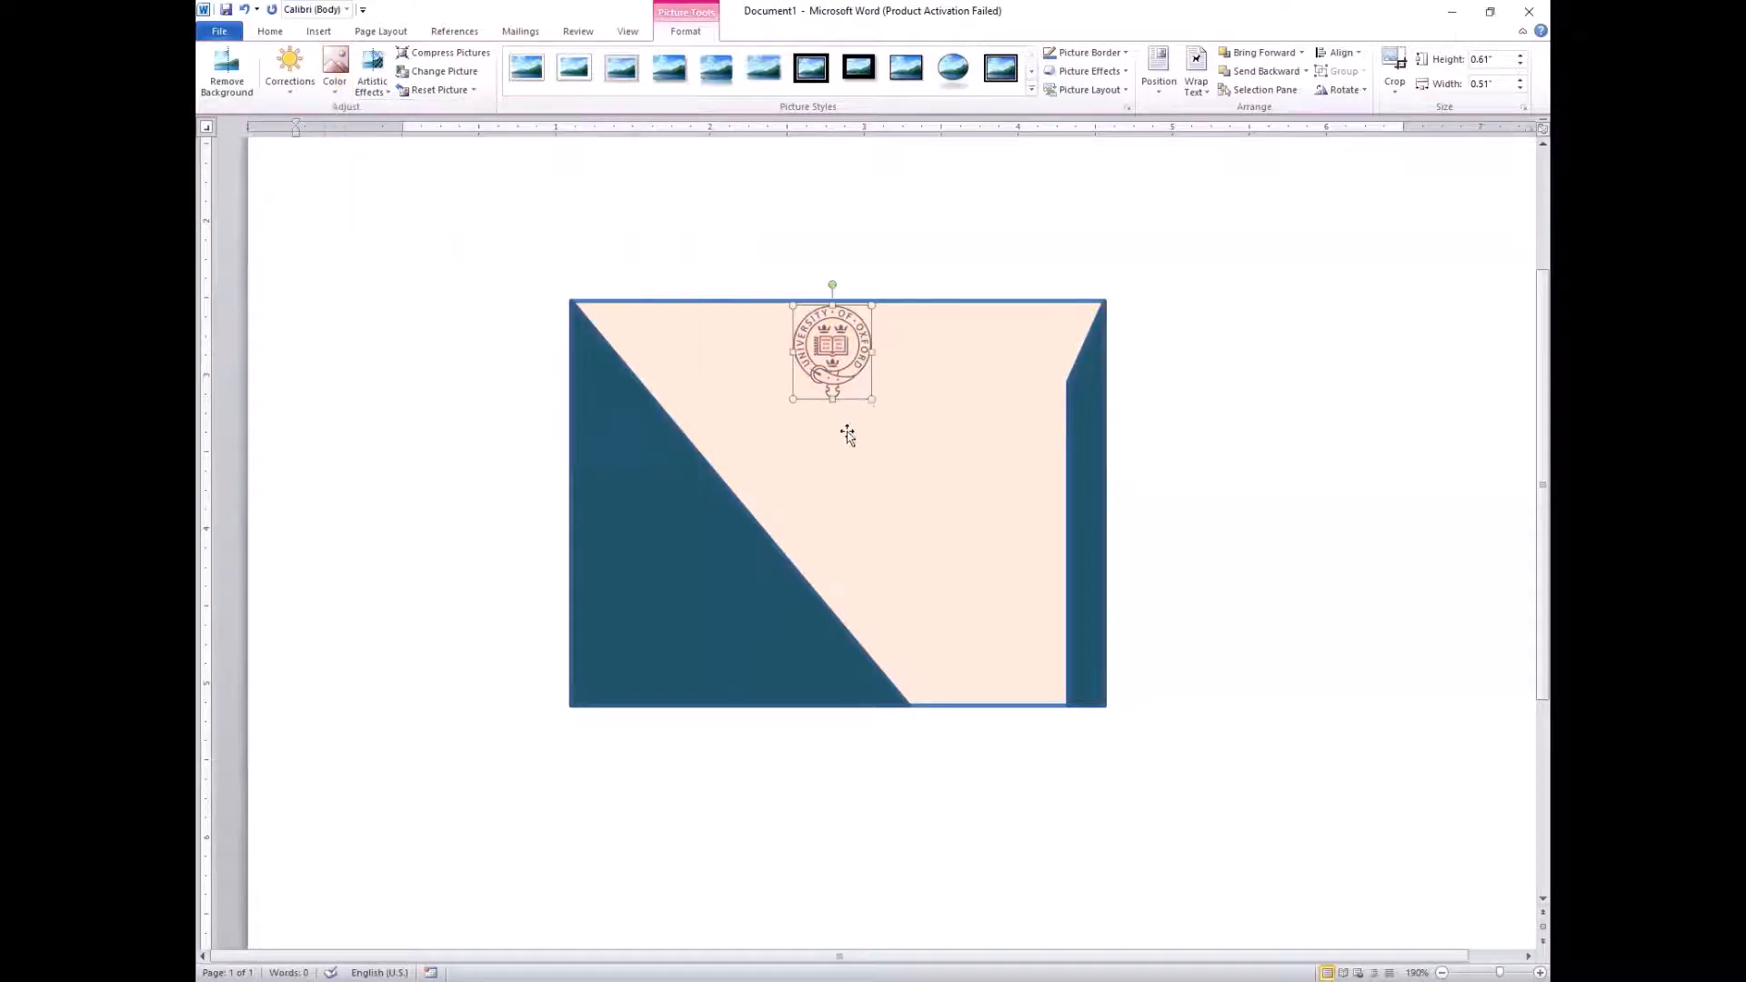
{"action": "left_click_drag", "start_coordinate": [870, 393], "coordinate": [875, 404]}
{"action": "left_click_drag", "start_coordinate": [835, 336], "coordinate": [835, 349]}
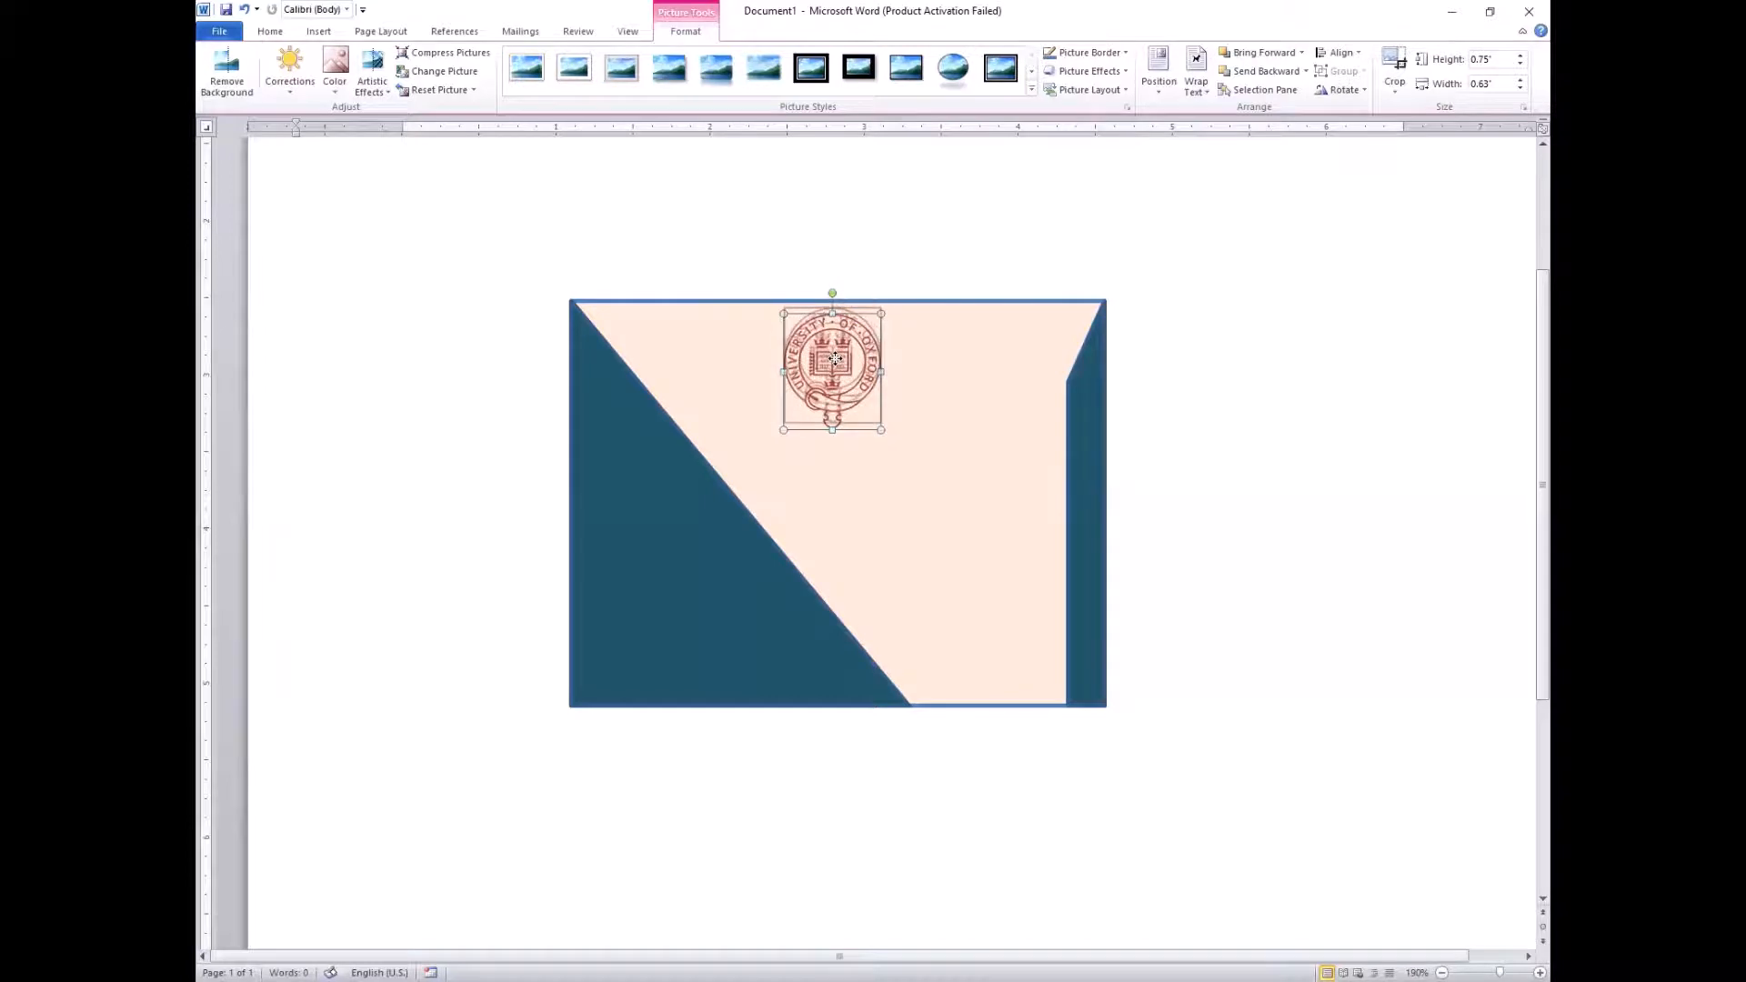
Switch the large rectangle's fill to a gradient in the shape formatting settings, keeping the card visible beside the dialog
{"action": "left_click", "coordinate": [900, 210]}
{"action": "scroll", "coordinate": [860, 515], "scroll_direction": "down", "scroll_amount": 2}
{"action": "left_click", "coordinate": [901, 455]}
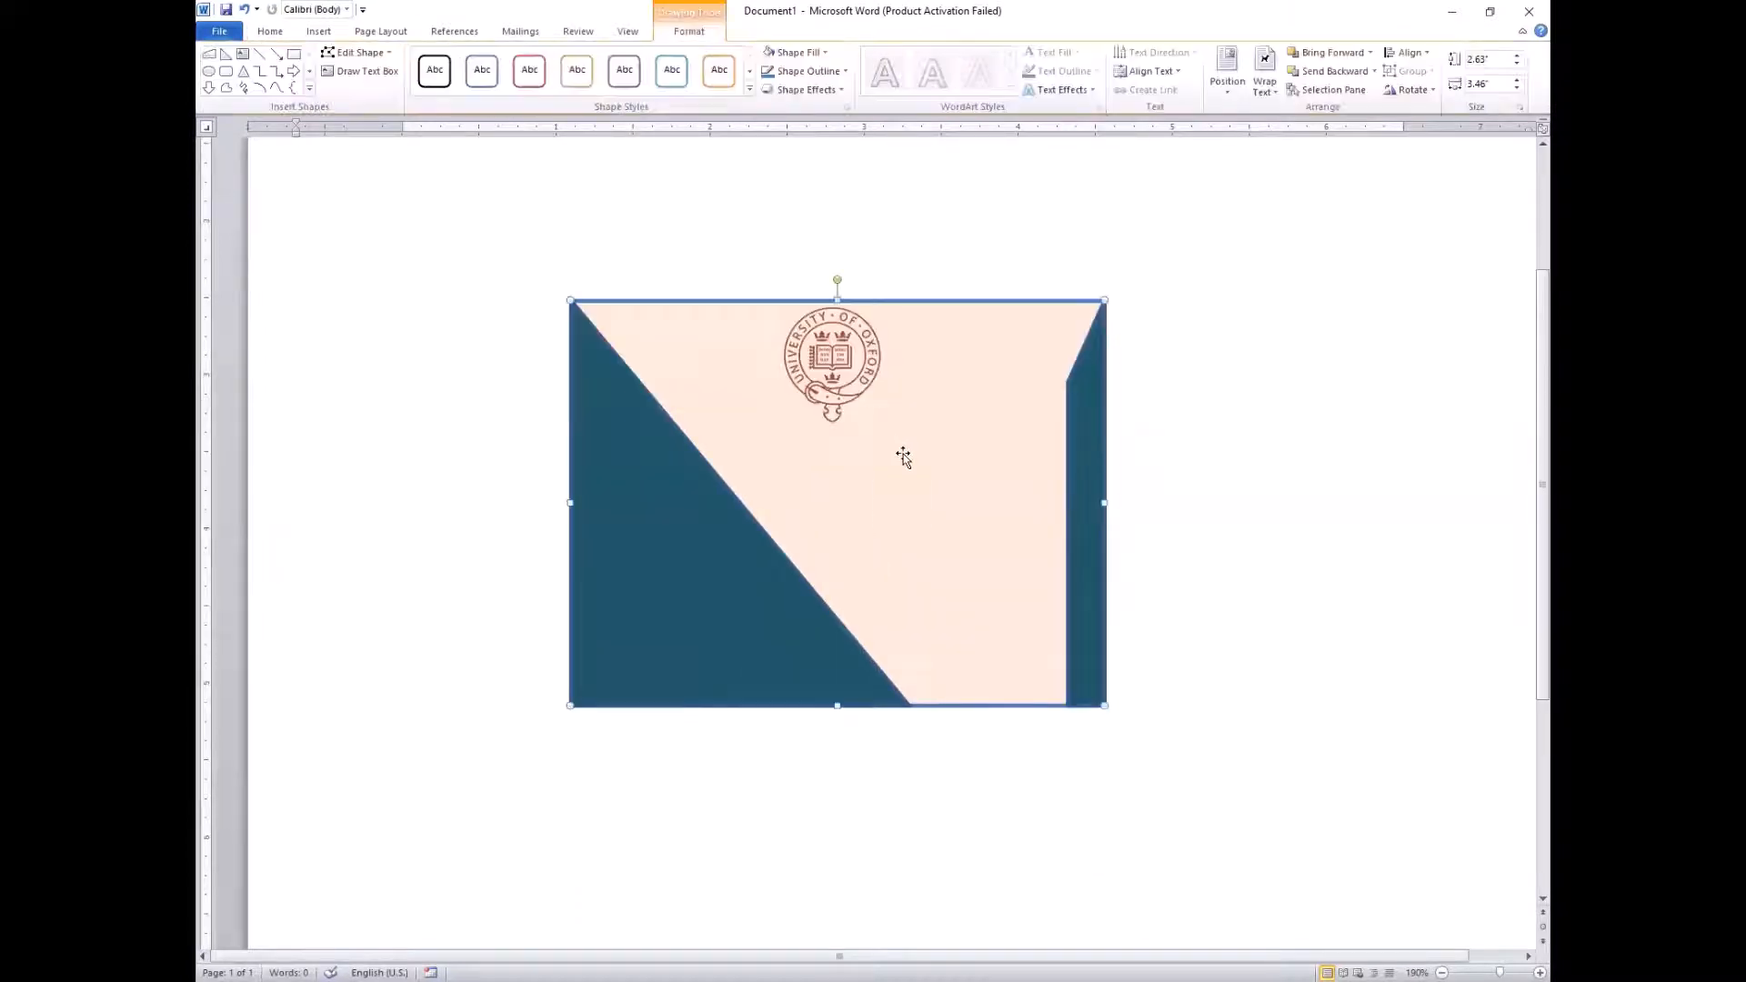
{"action": "left_click", "coordinate": [798, 52]}
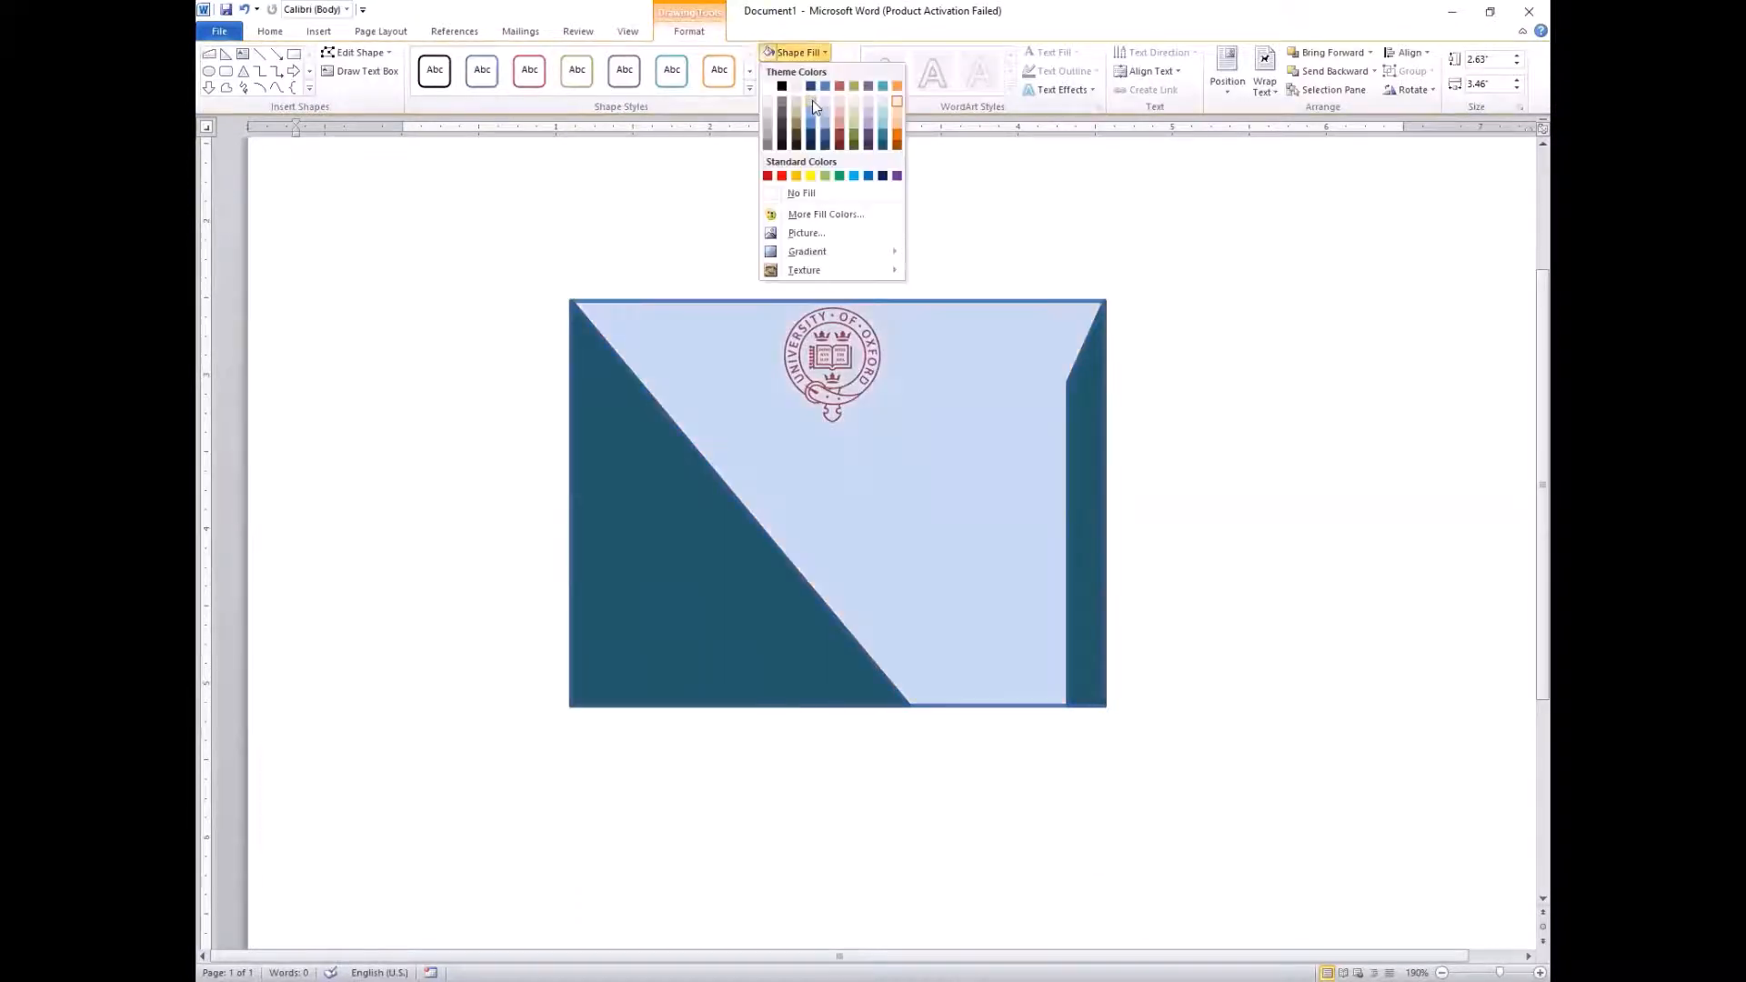
{"action": "mouse_move", "coordinate": [803, 266]}
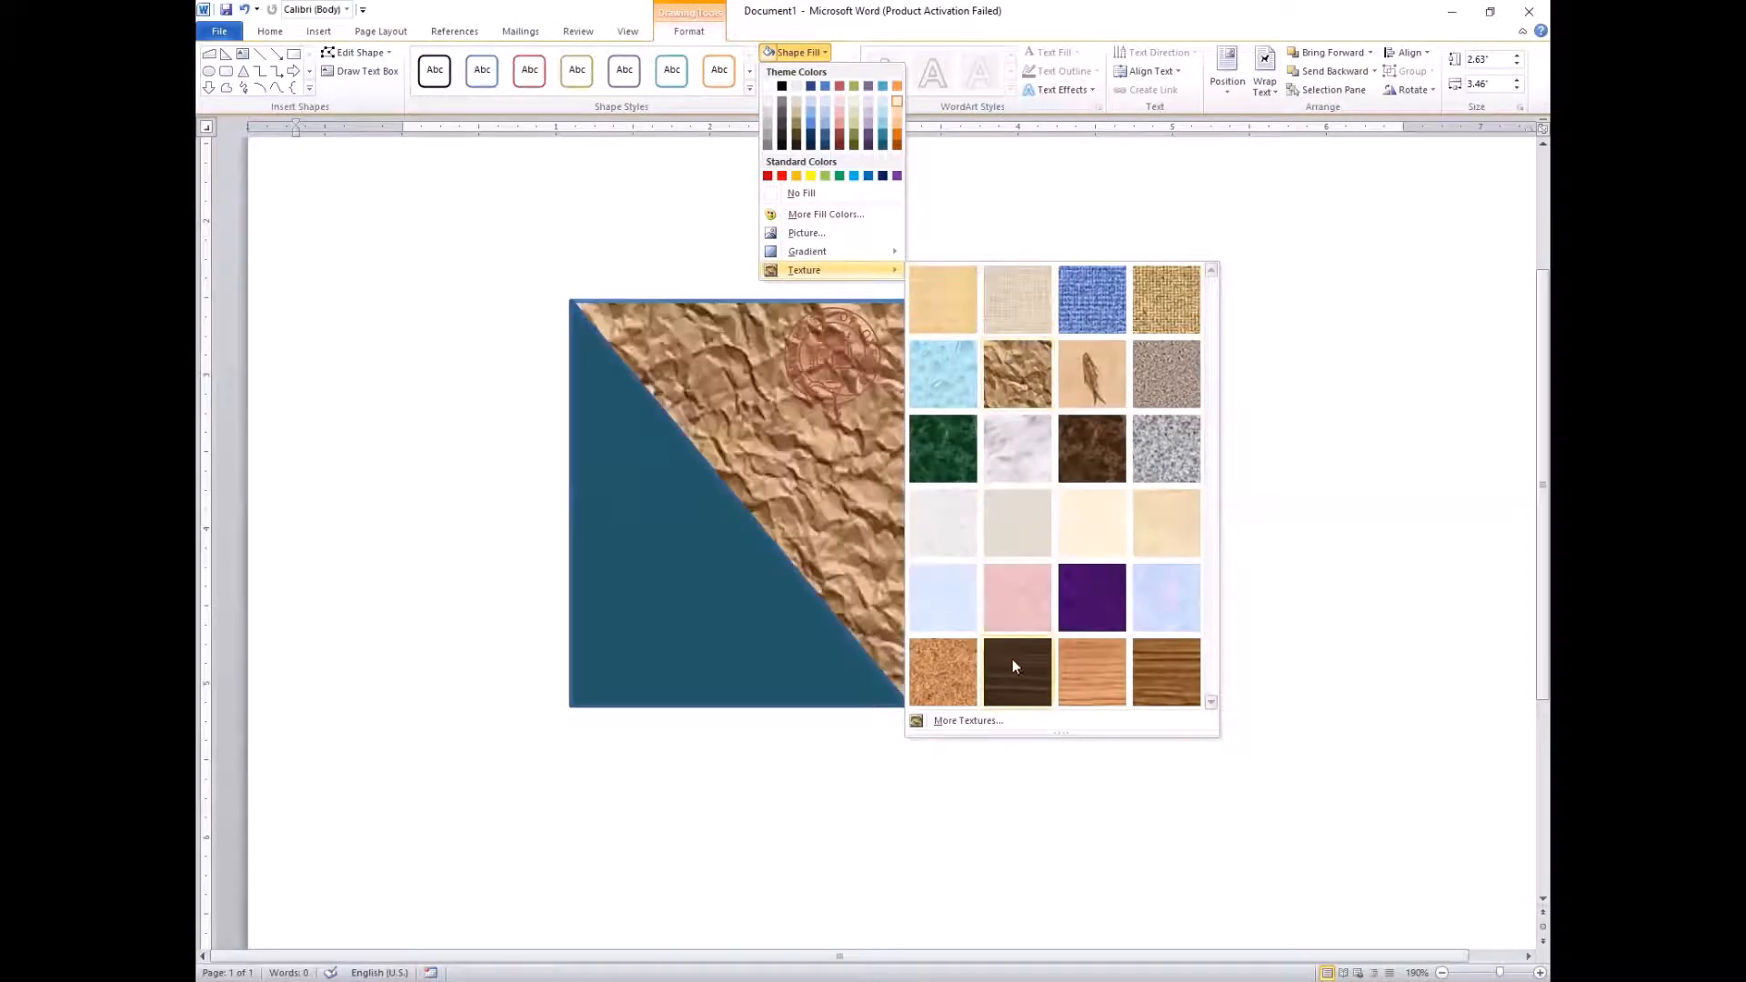
{"action": "left_click", "coordinate": [967, 723]}
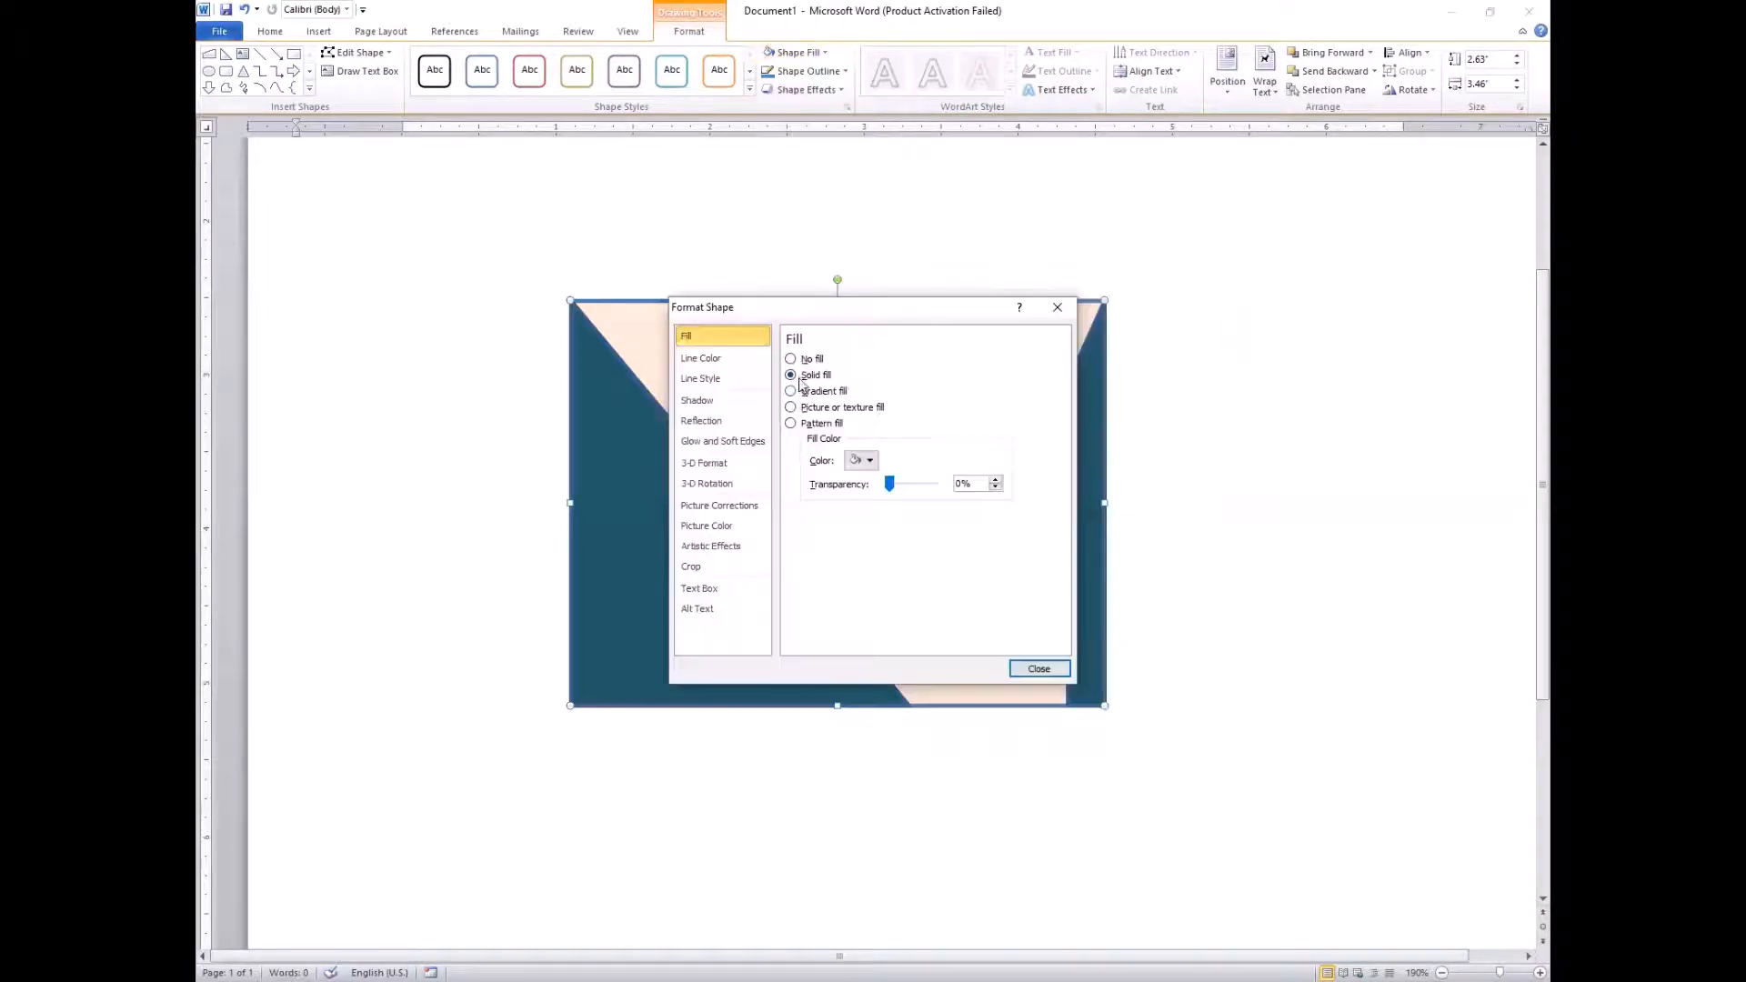
{"action": "left_click", "coordinate": [791, 392]}
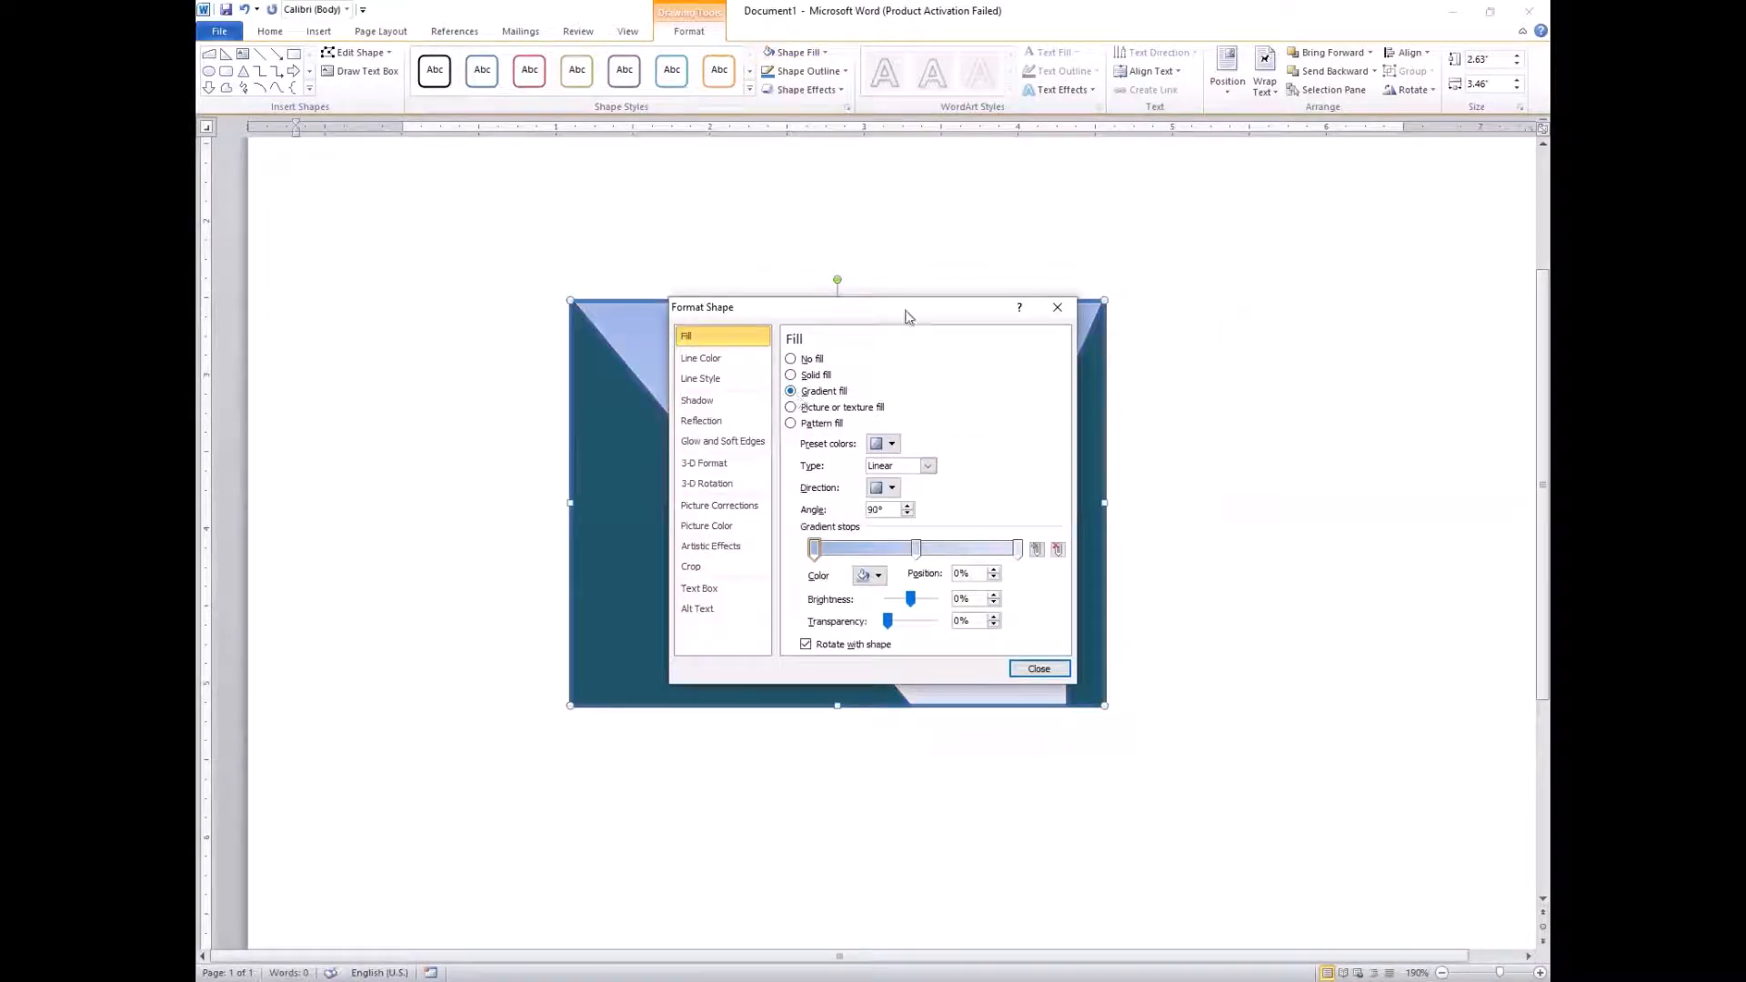
{"action": "left_click_drag", "start_coordinate": [895, 308], "coordinate": [562, 314]}
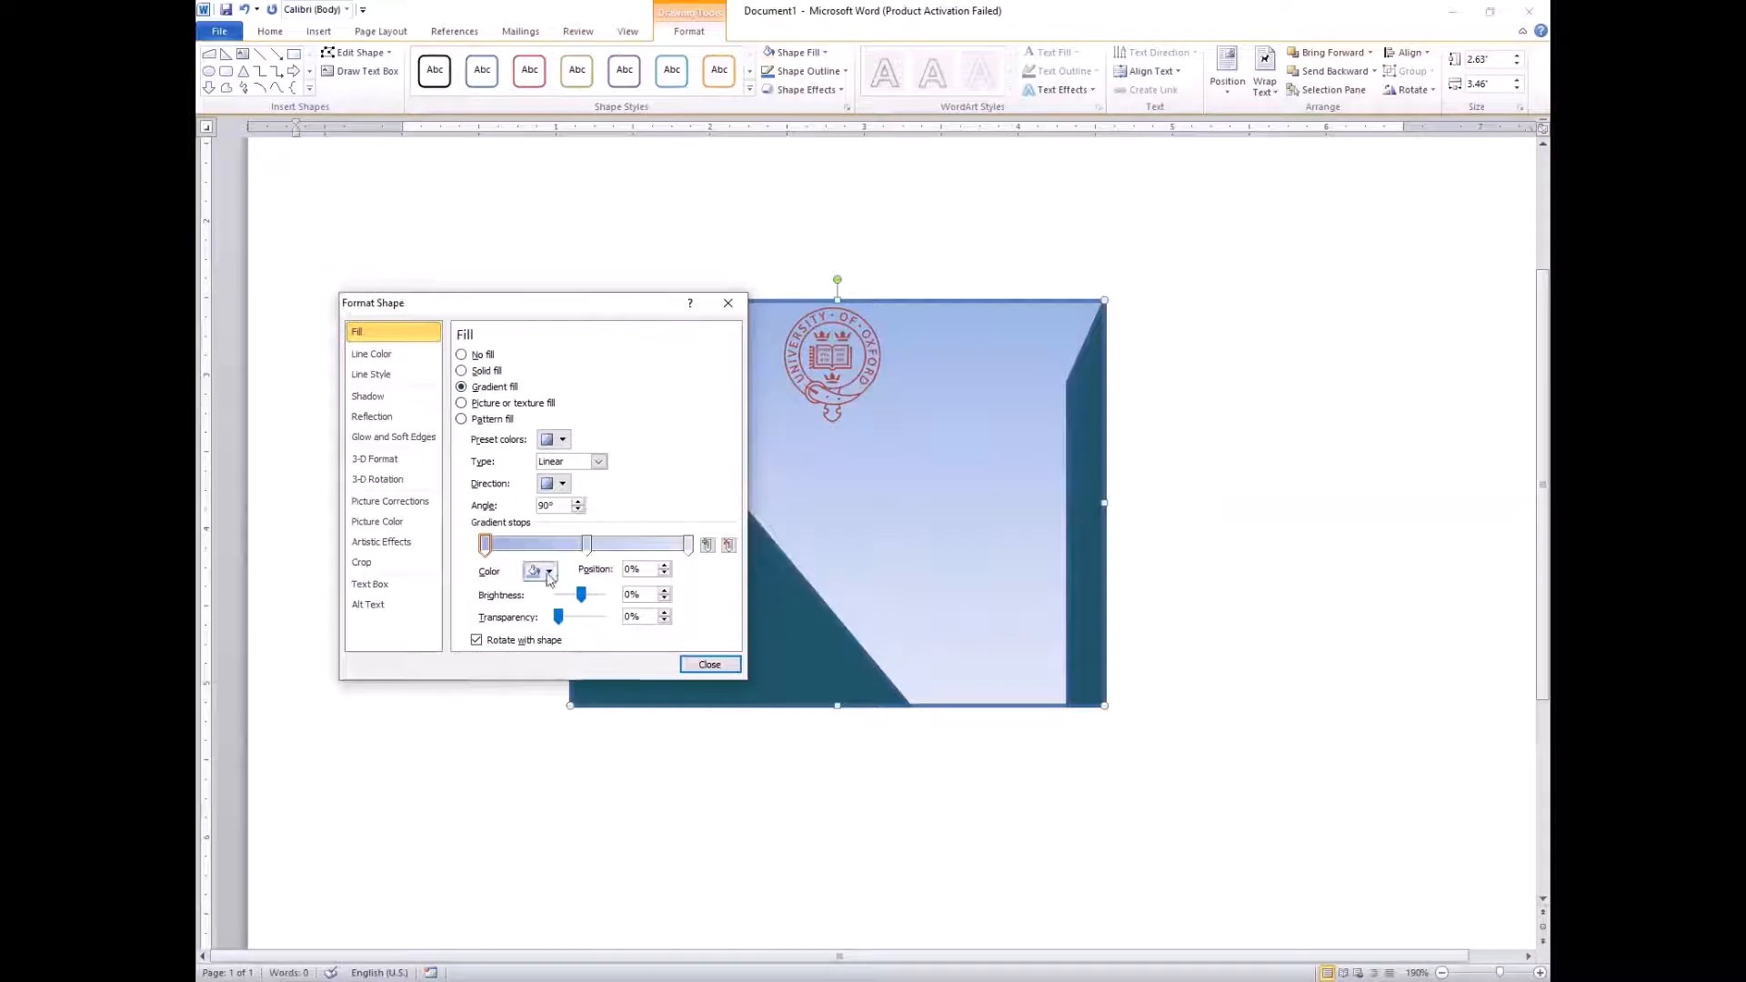
Try the peach-orange and lavender preset gradients on the rectangle, ending with the blue-to-pink preset
{"action": "left_click", "coordinate": [556, 439]}
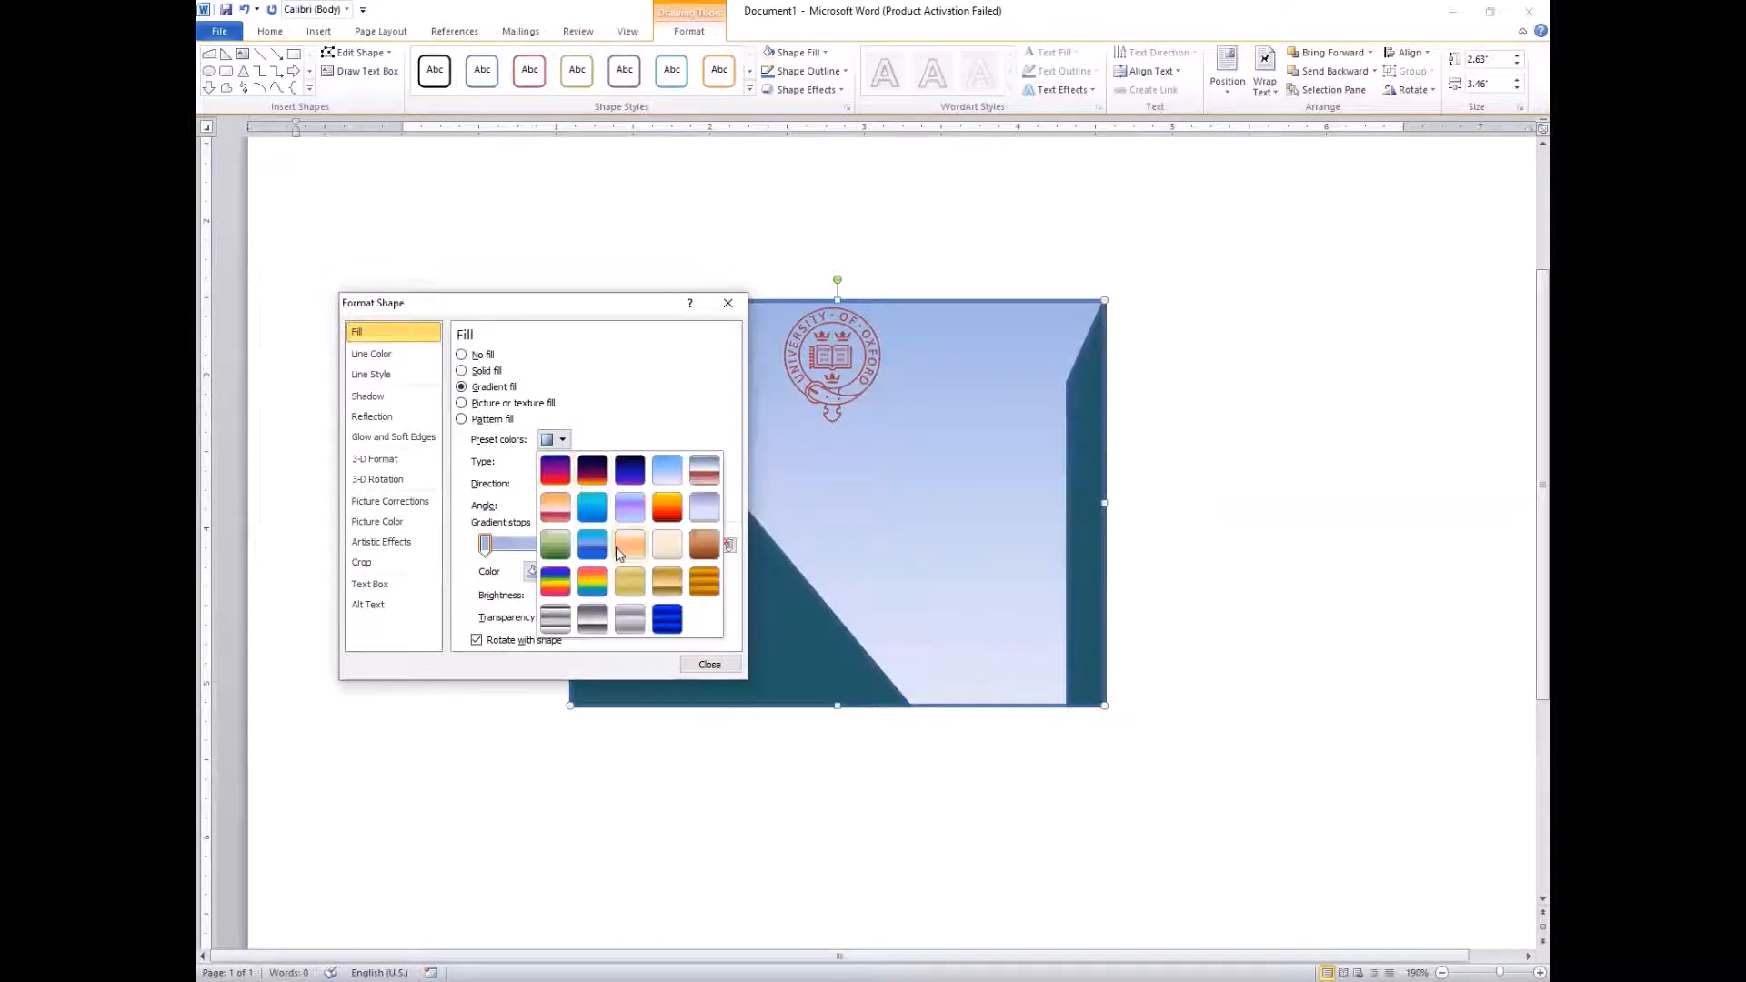
{"action": "left_click", "coordinate": [642, 552]}
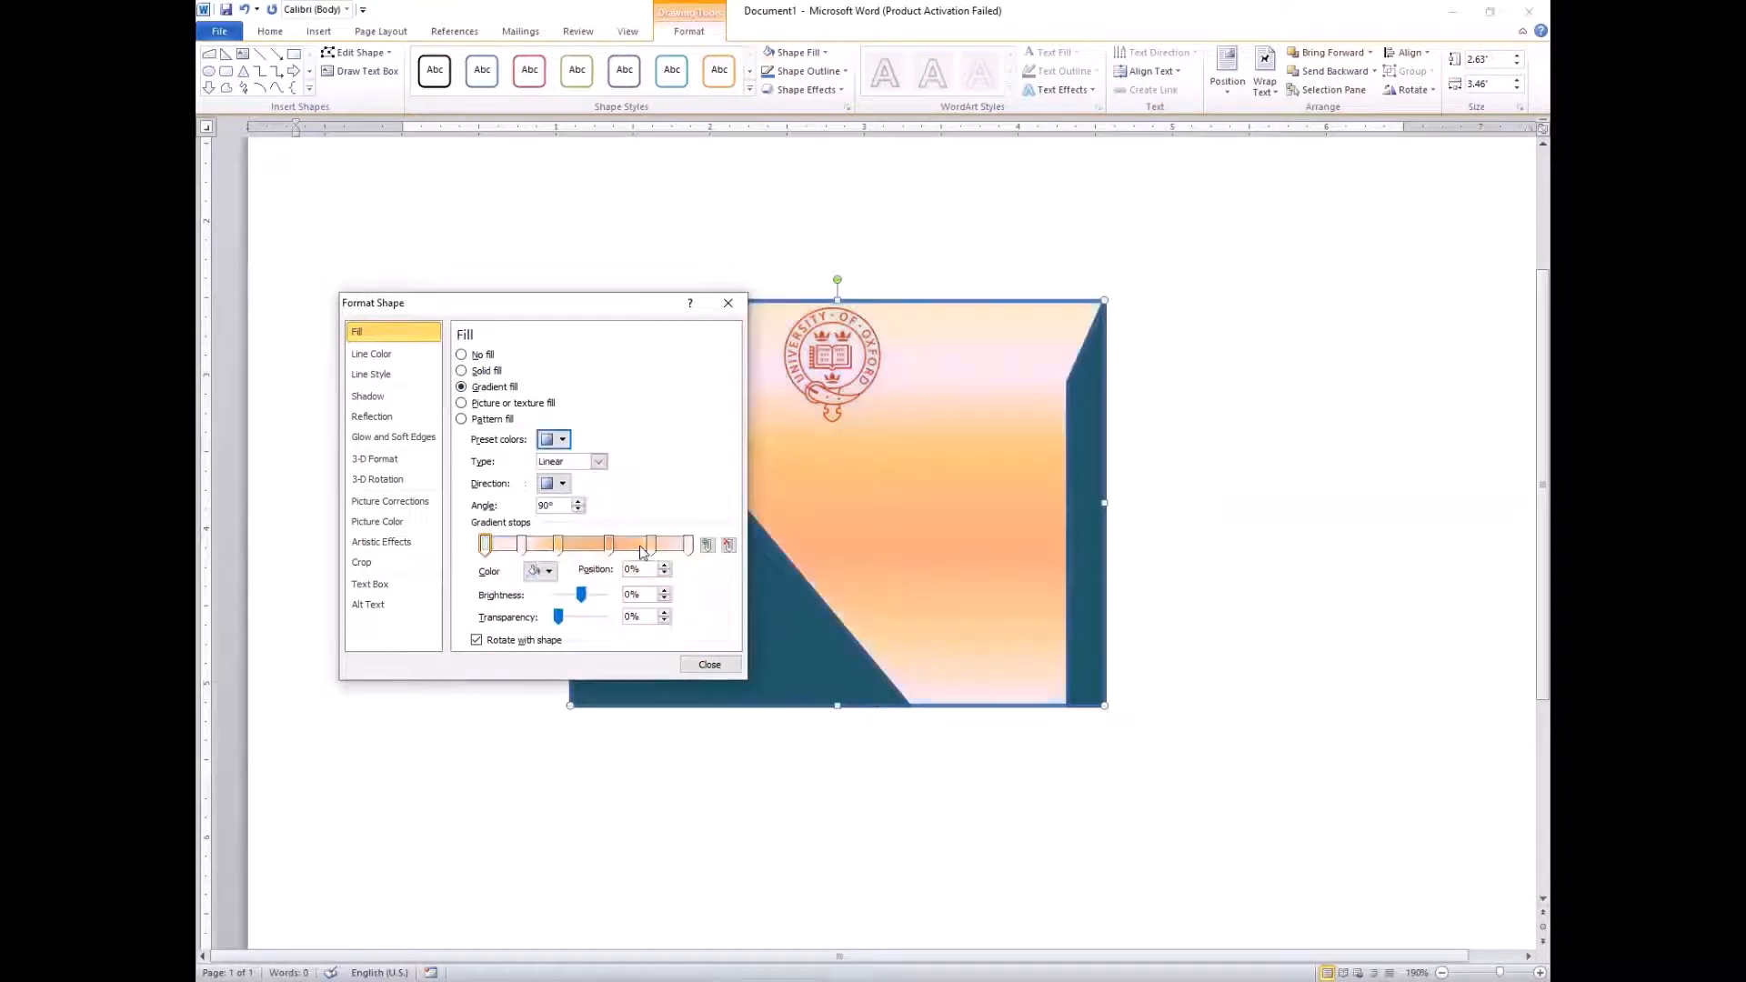
{"action": "left_click", "coordinate": [557, 439]}
{"action": "left_click", "coordinate": [706, 503]}
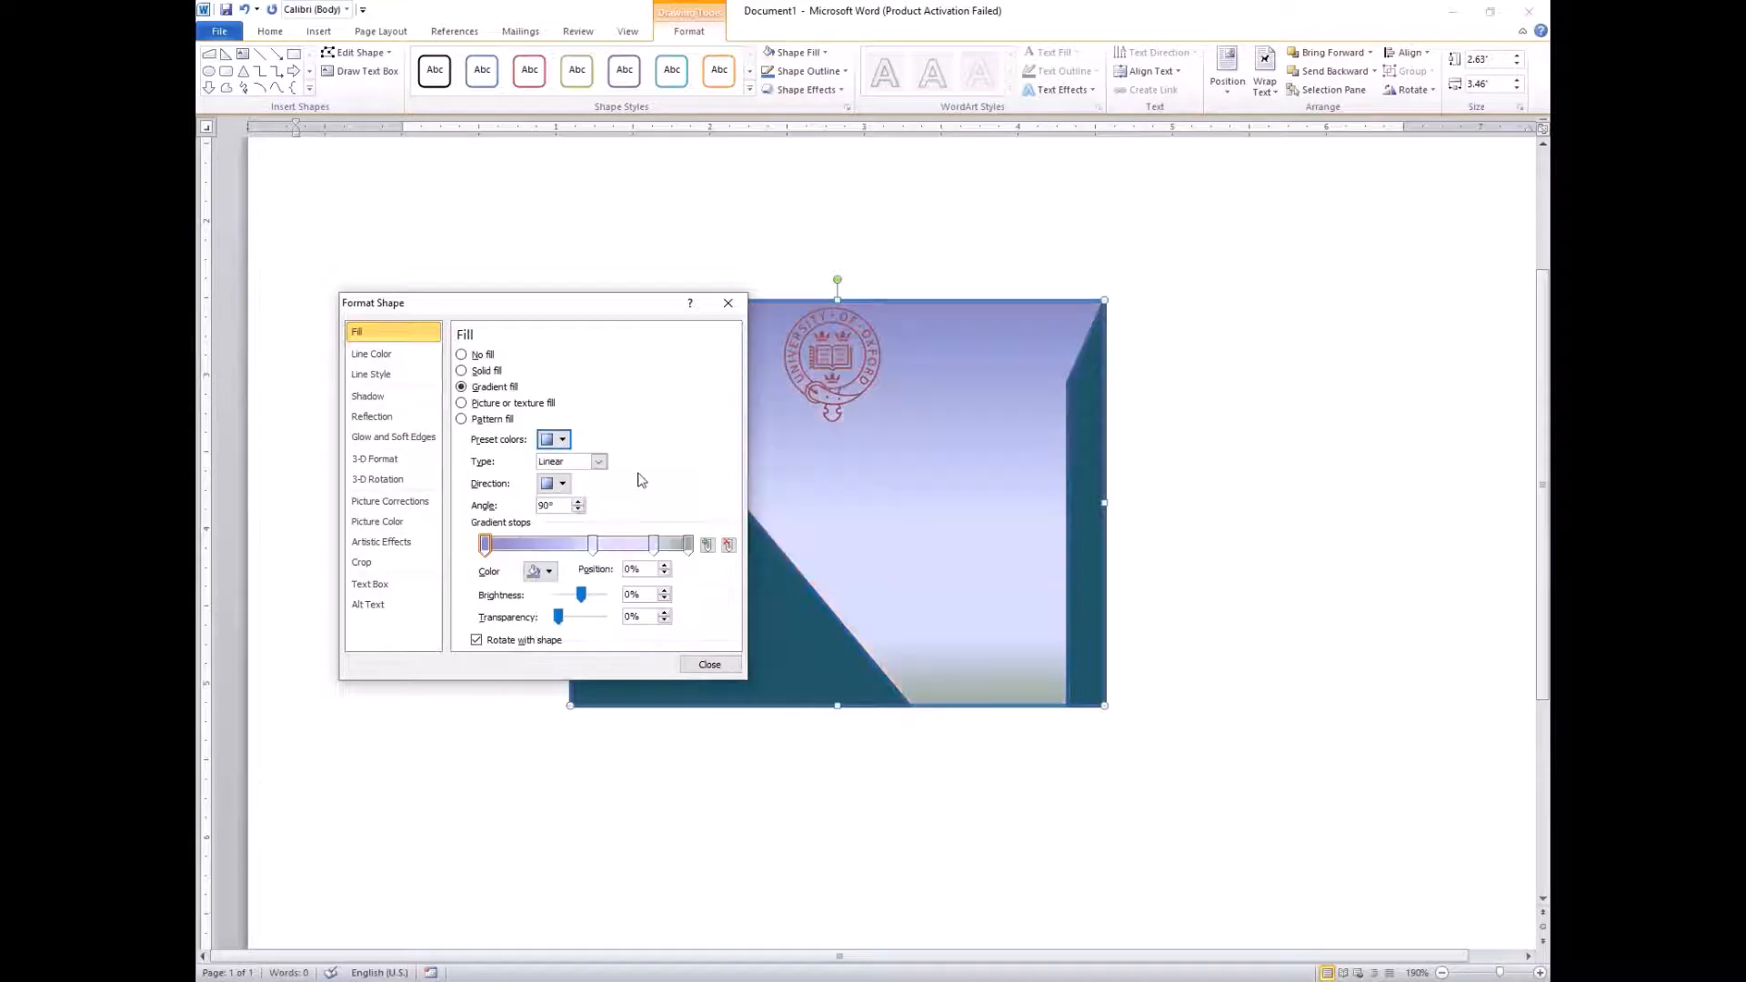
{"action": "left_click", "coordinate": [557, 439]}
{"action": "left_click", "coordinate": [638, 554]}
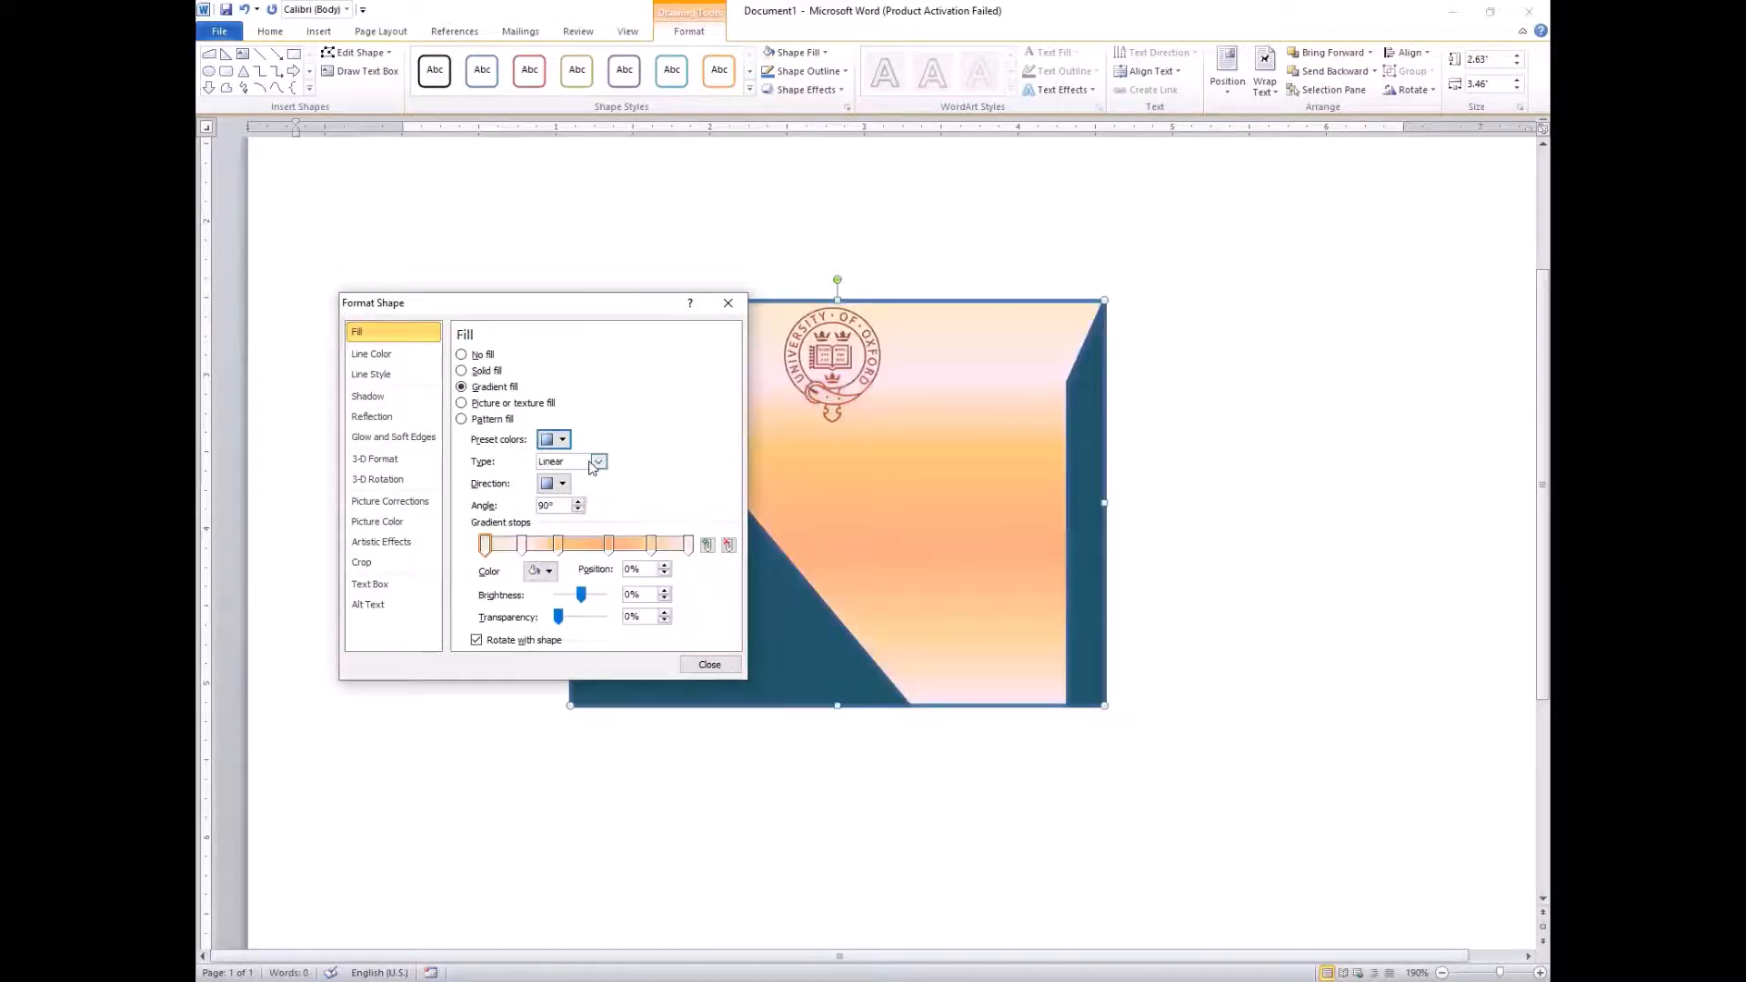
{"action": "left_click", "coordinate": [599, 463]}
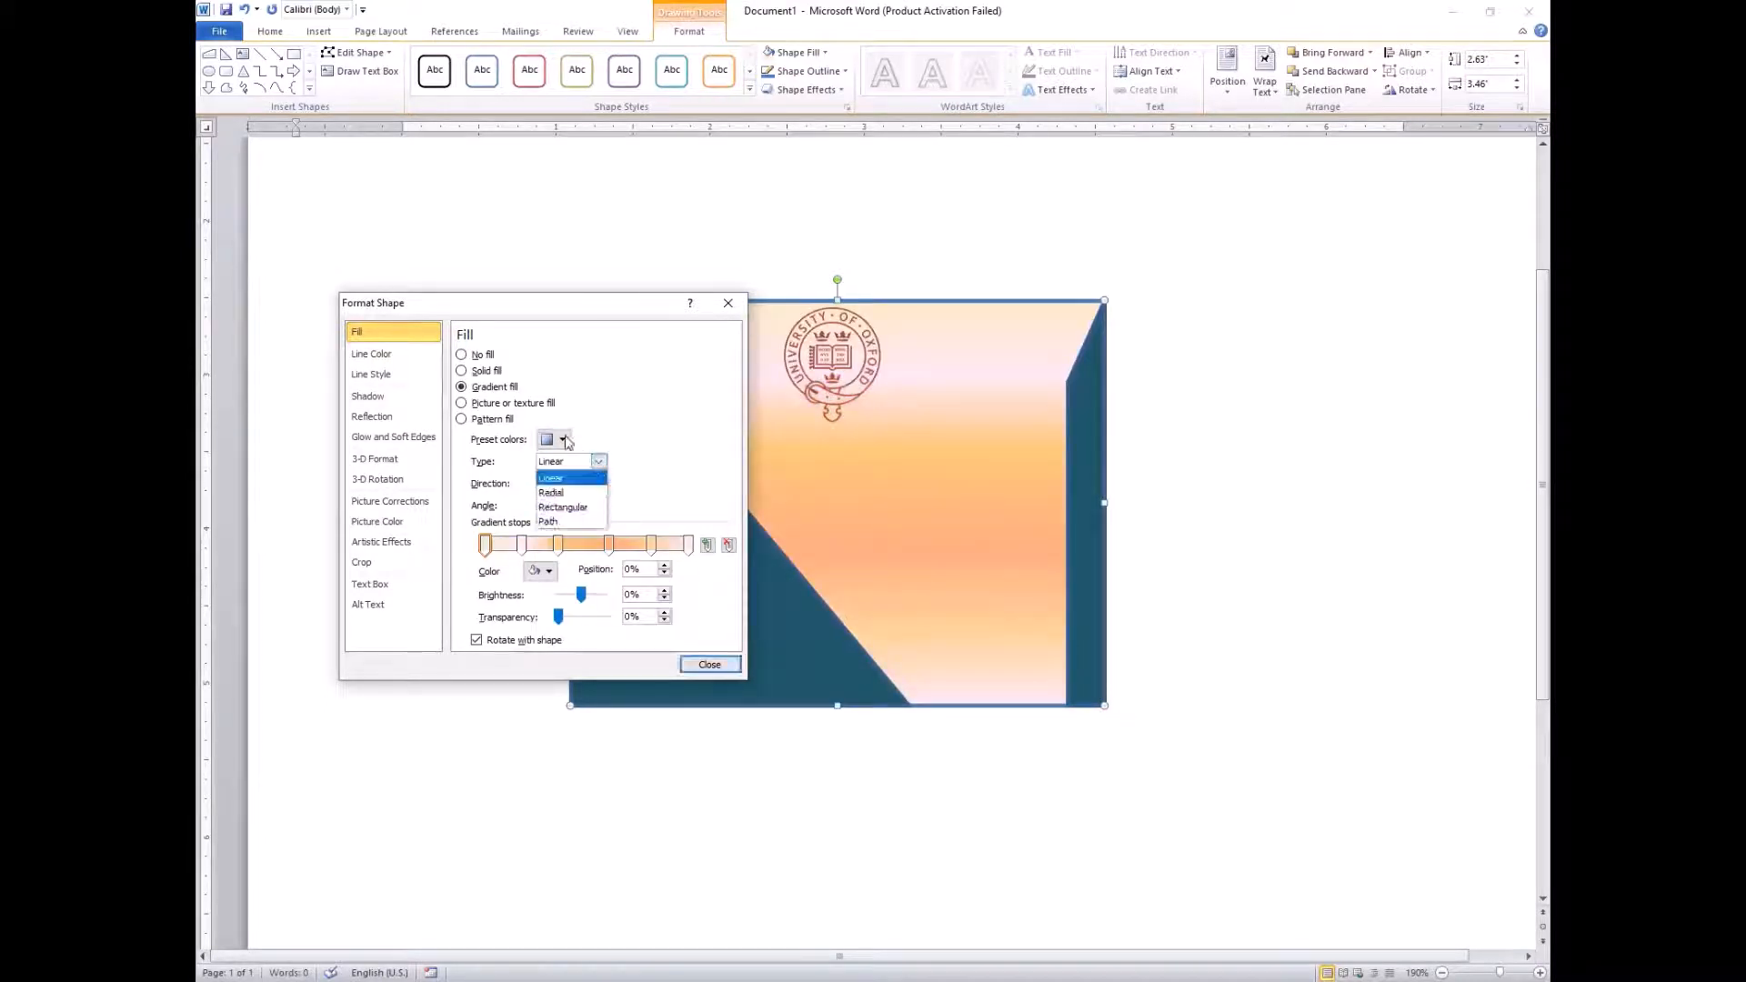
{"action": "left_click", "coordinate": [563, 439]}
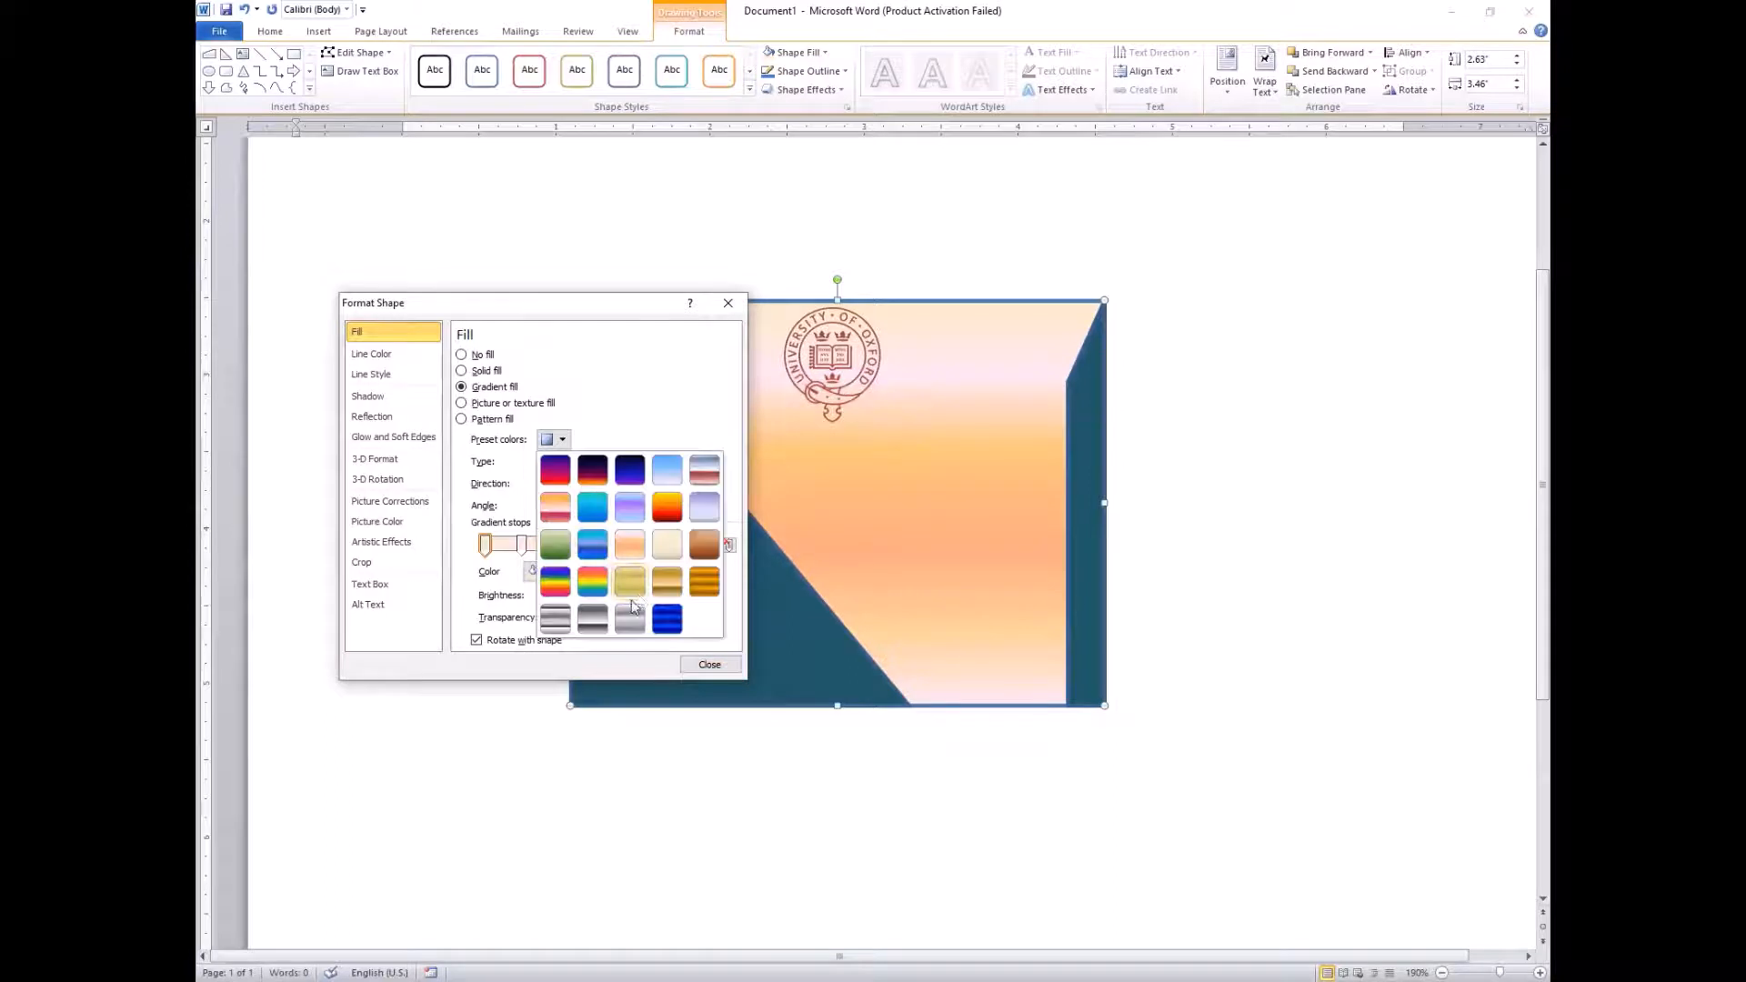
{"action": "left_click", "coordinate": [600, 505]}
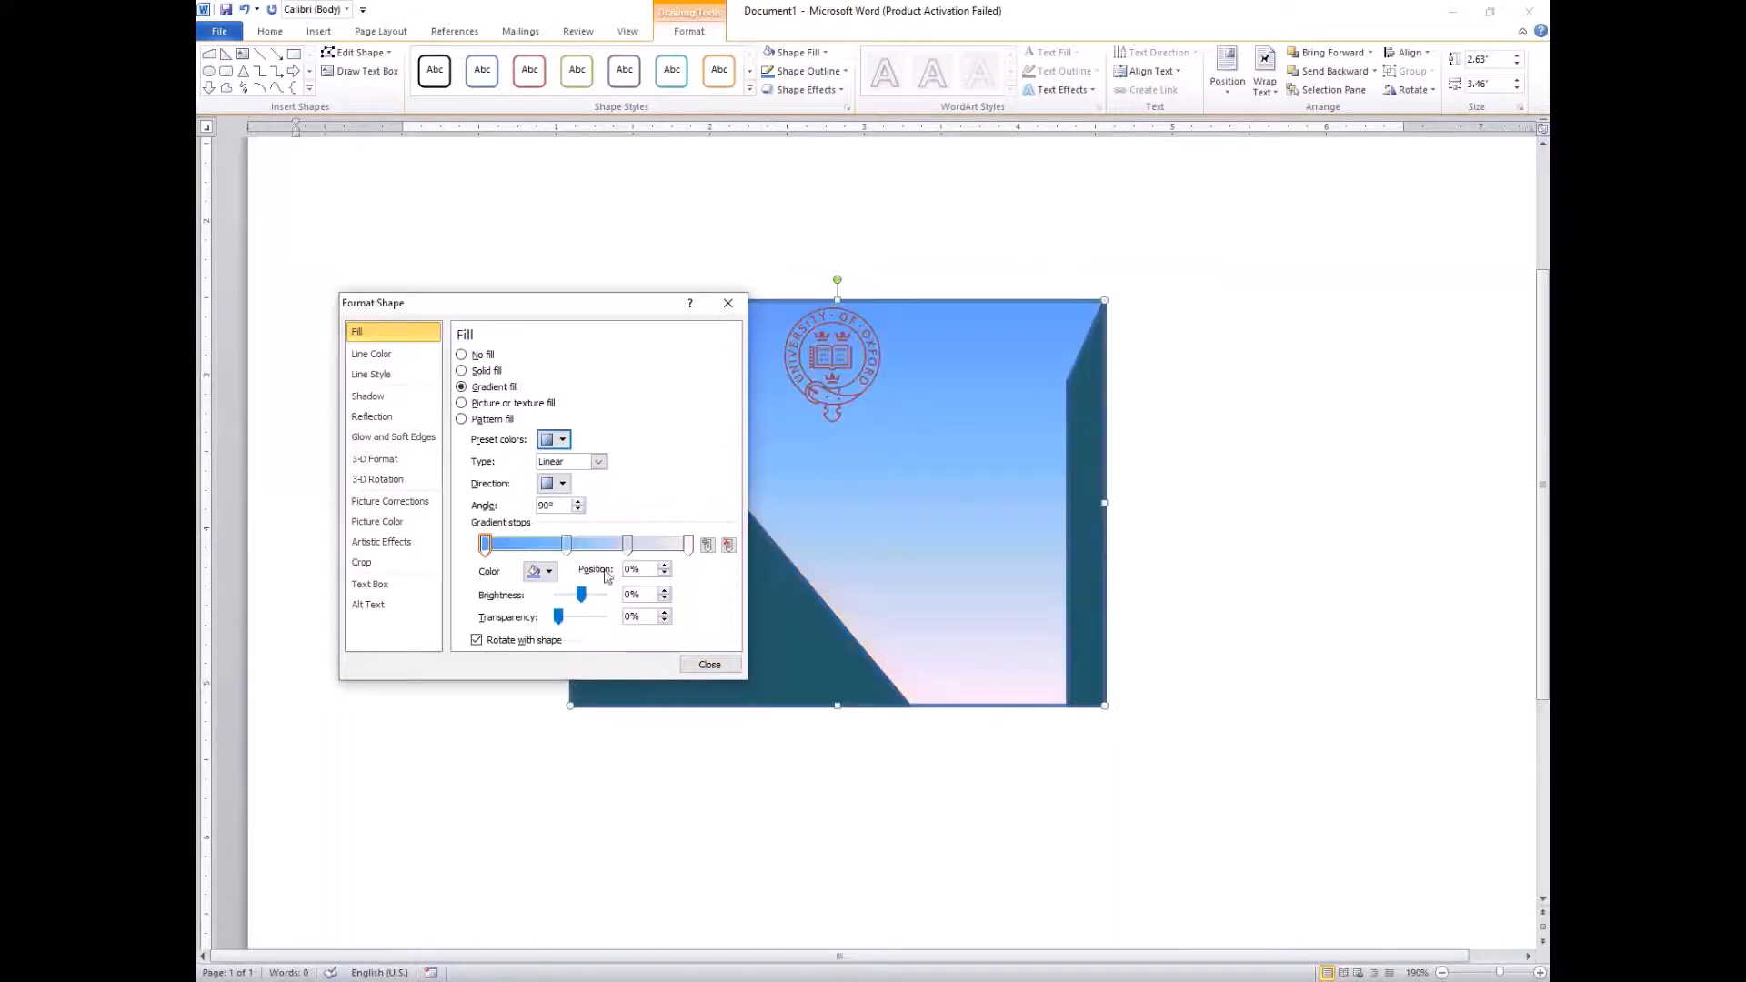
Try the Path, Rectangular and Radial gradient types on the rectangle, then return to Linear
{"action": "left_click", "coordinate": [599, 462]}
{"action": "left_click", "coordinate": [579, 523]}
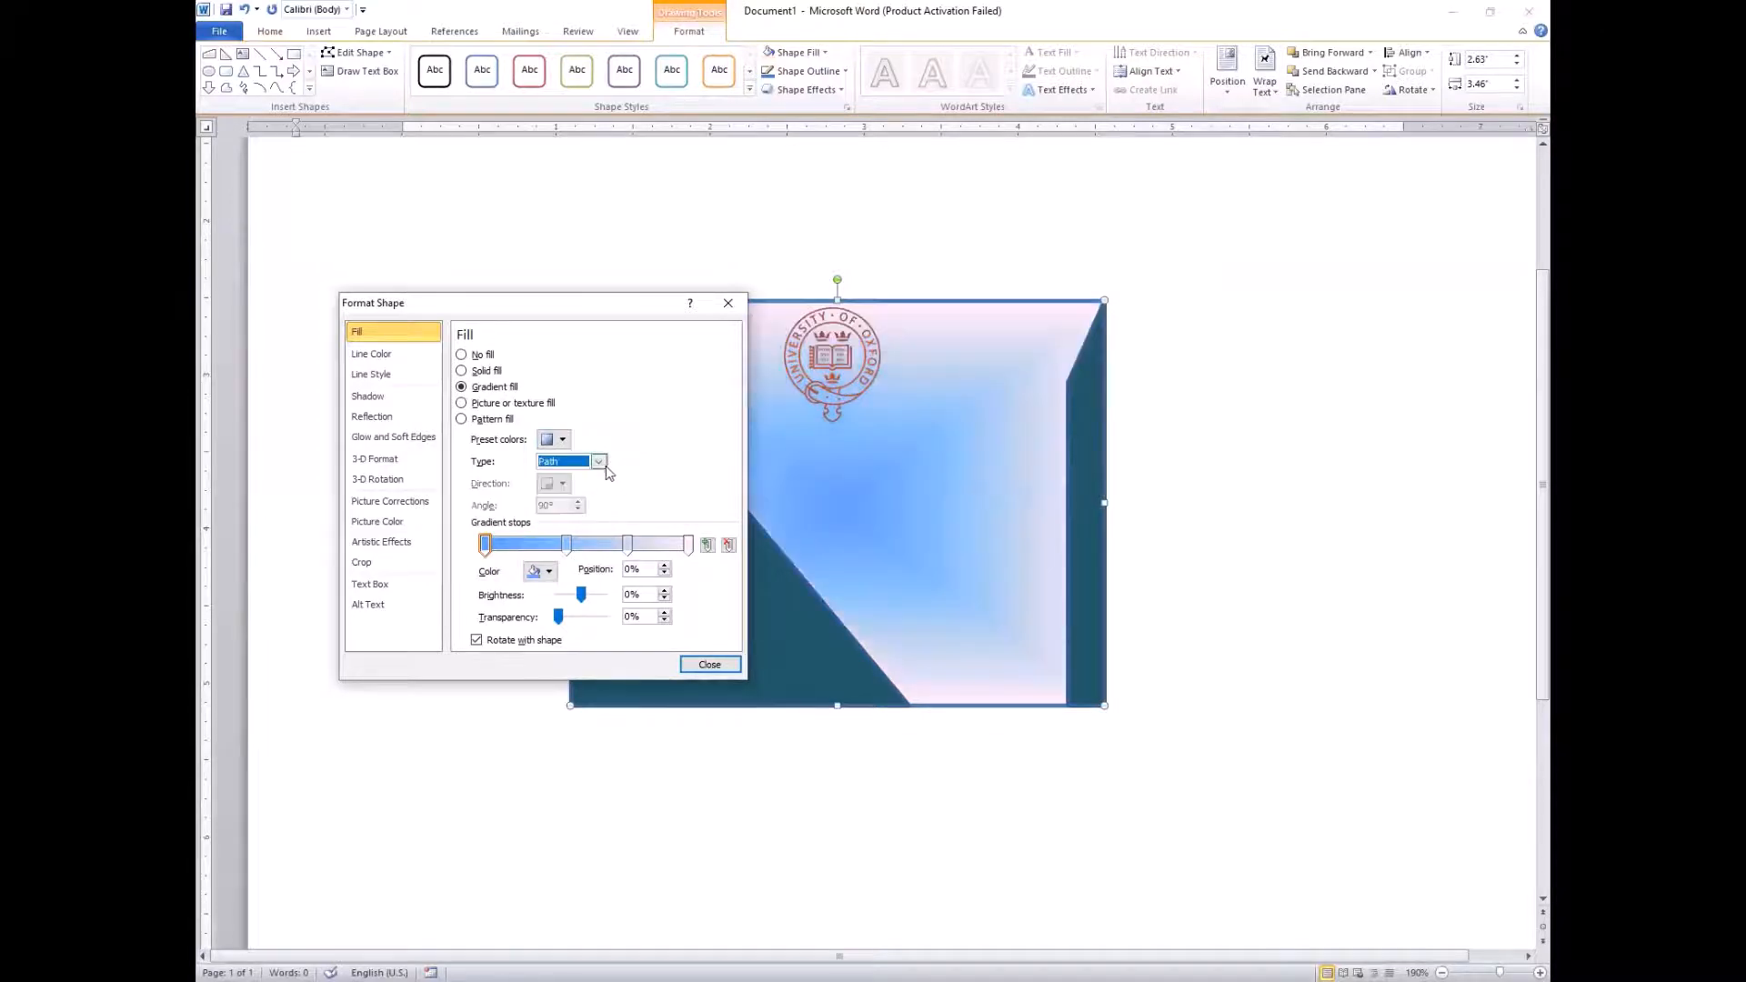
{"action": "left_click", "coordinate": [599, 462]}
{"action": "left_click", "coordinate": [578, 507]}
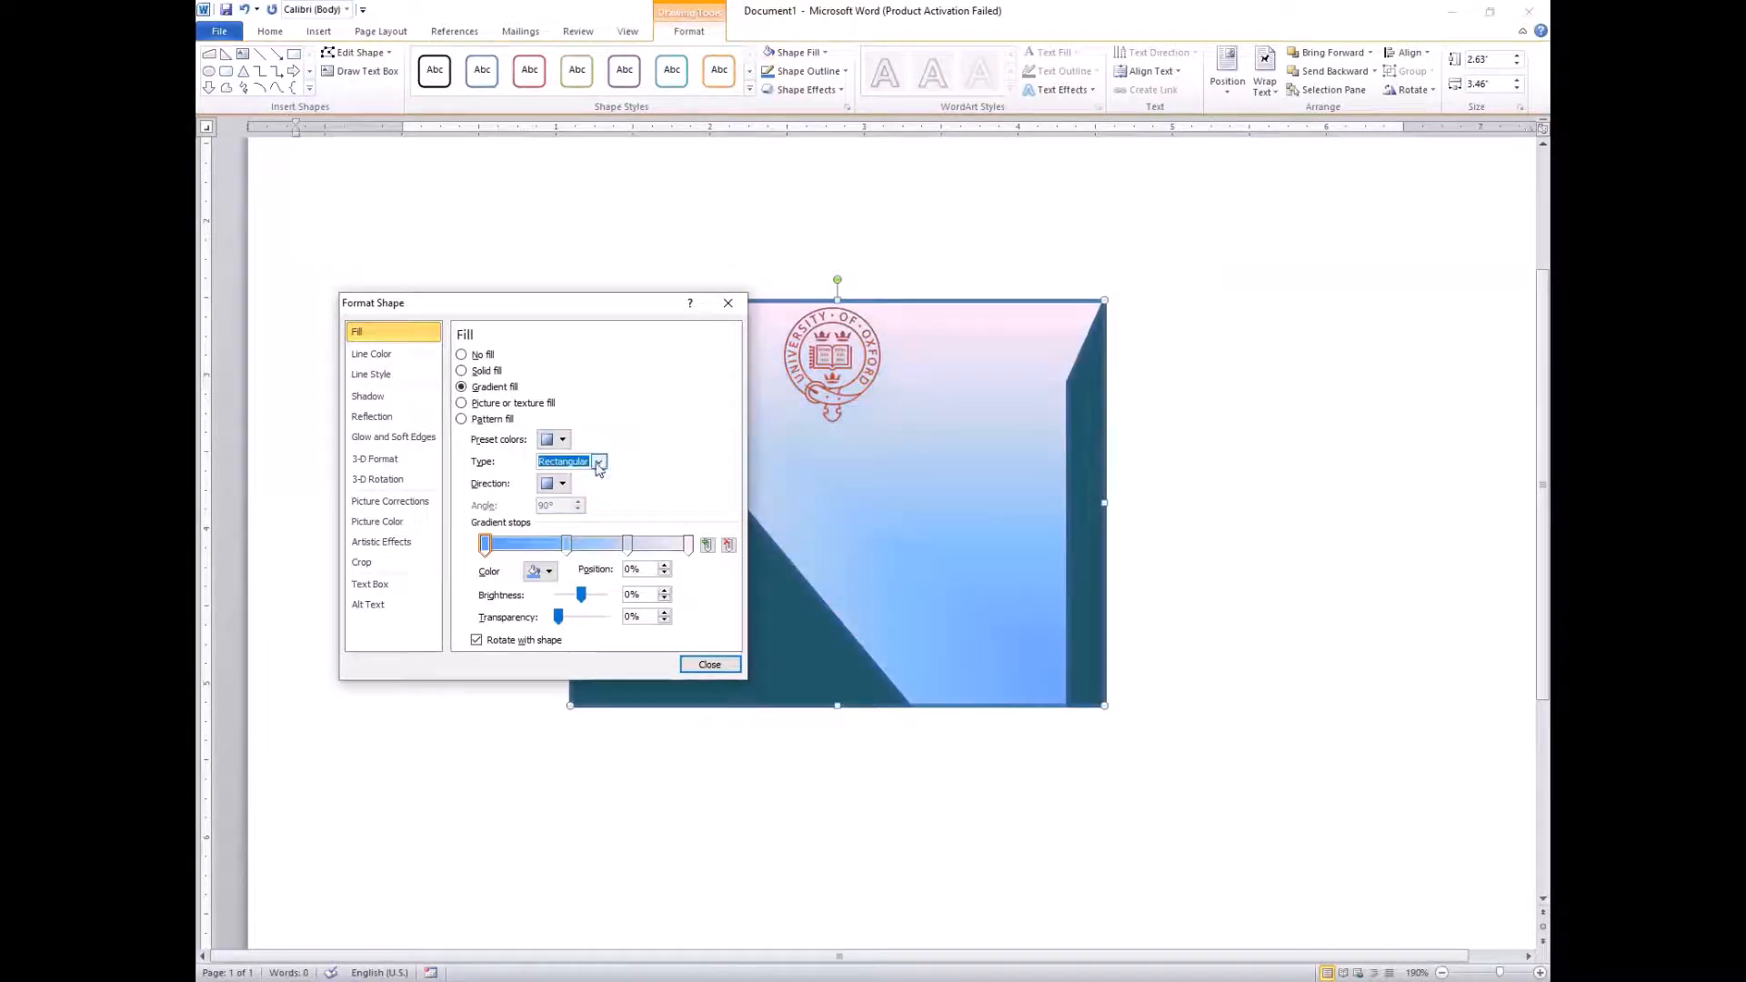
{"action": "left_click", "coordinate": [598, 462]}
{"action": "left_click", "coordinate": [582, 492]}
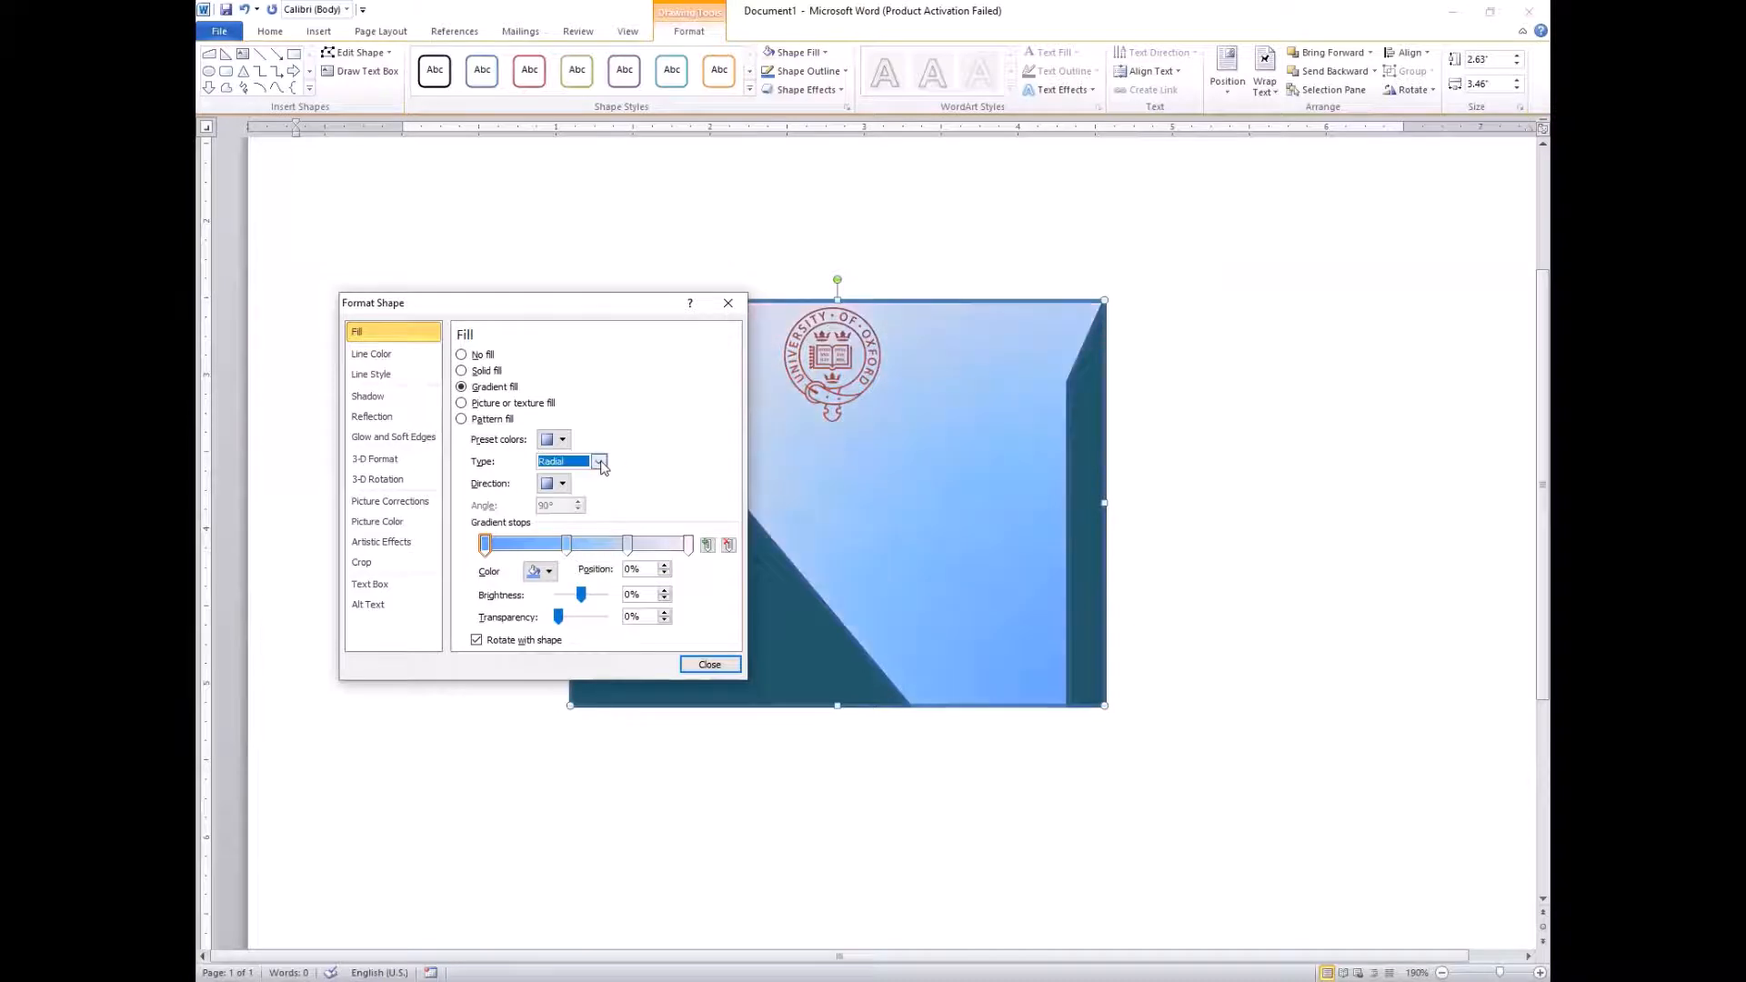
{"action": "left_click", "coordinate": [596, 463]}
{"action": "left_click", "coordinate": [573, 476]}
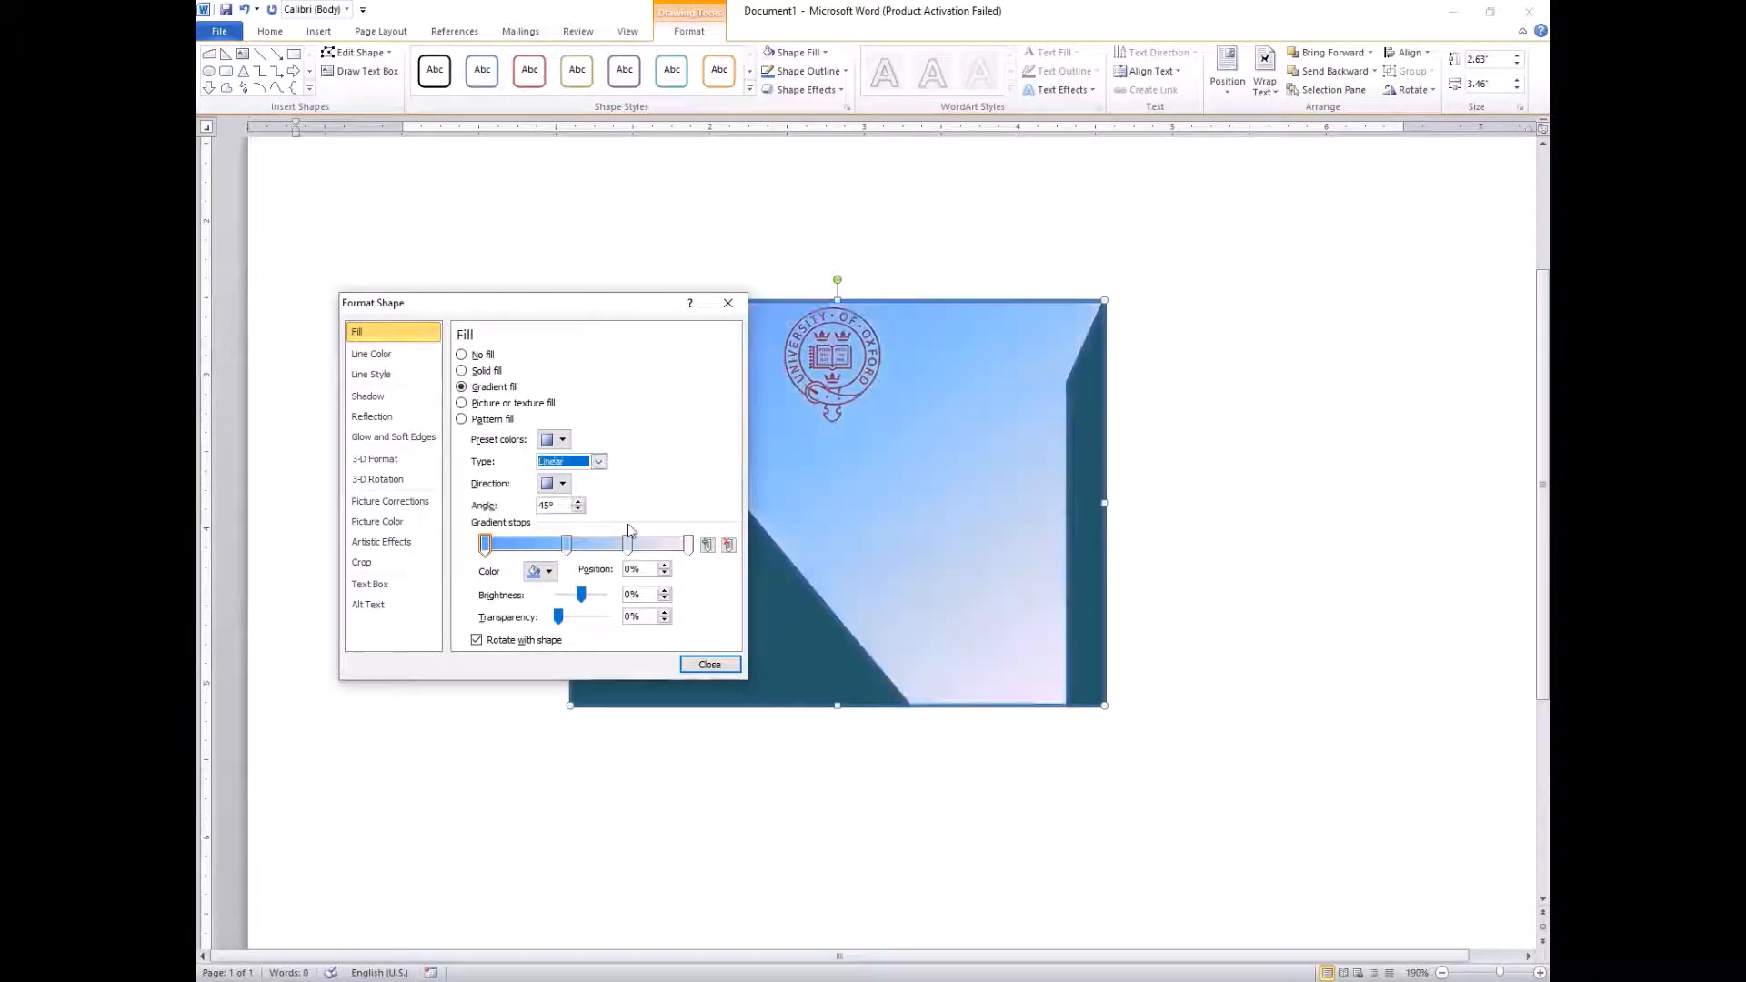
Pick a standard color for the first gradient stop and close the shape formatting settings
{"action": "left_click", "coordinate": [549, 571]}
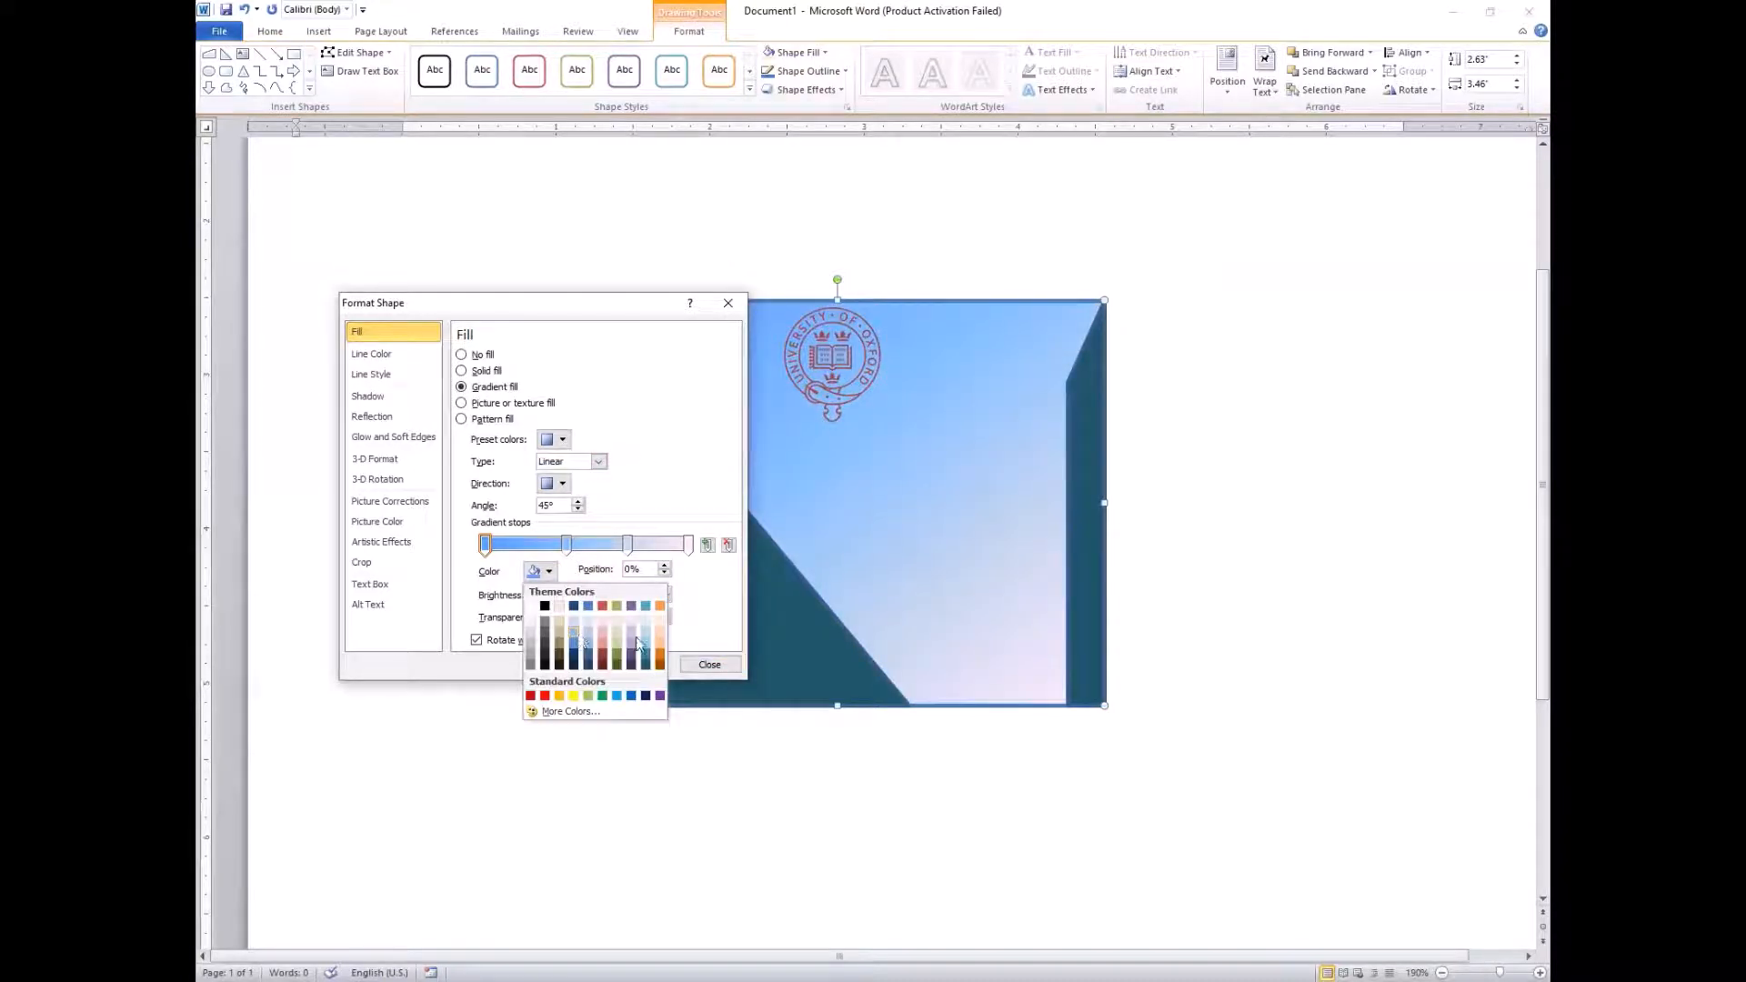
{"action": "left_click", "coordinate": [570, 695]}
{"action": "left_click", "coordinate": [728, 303]}
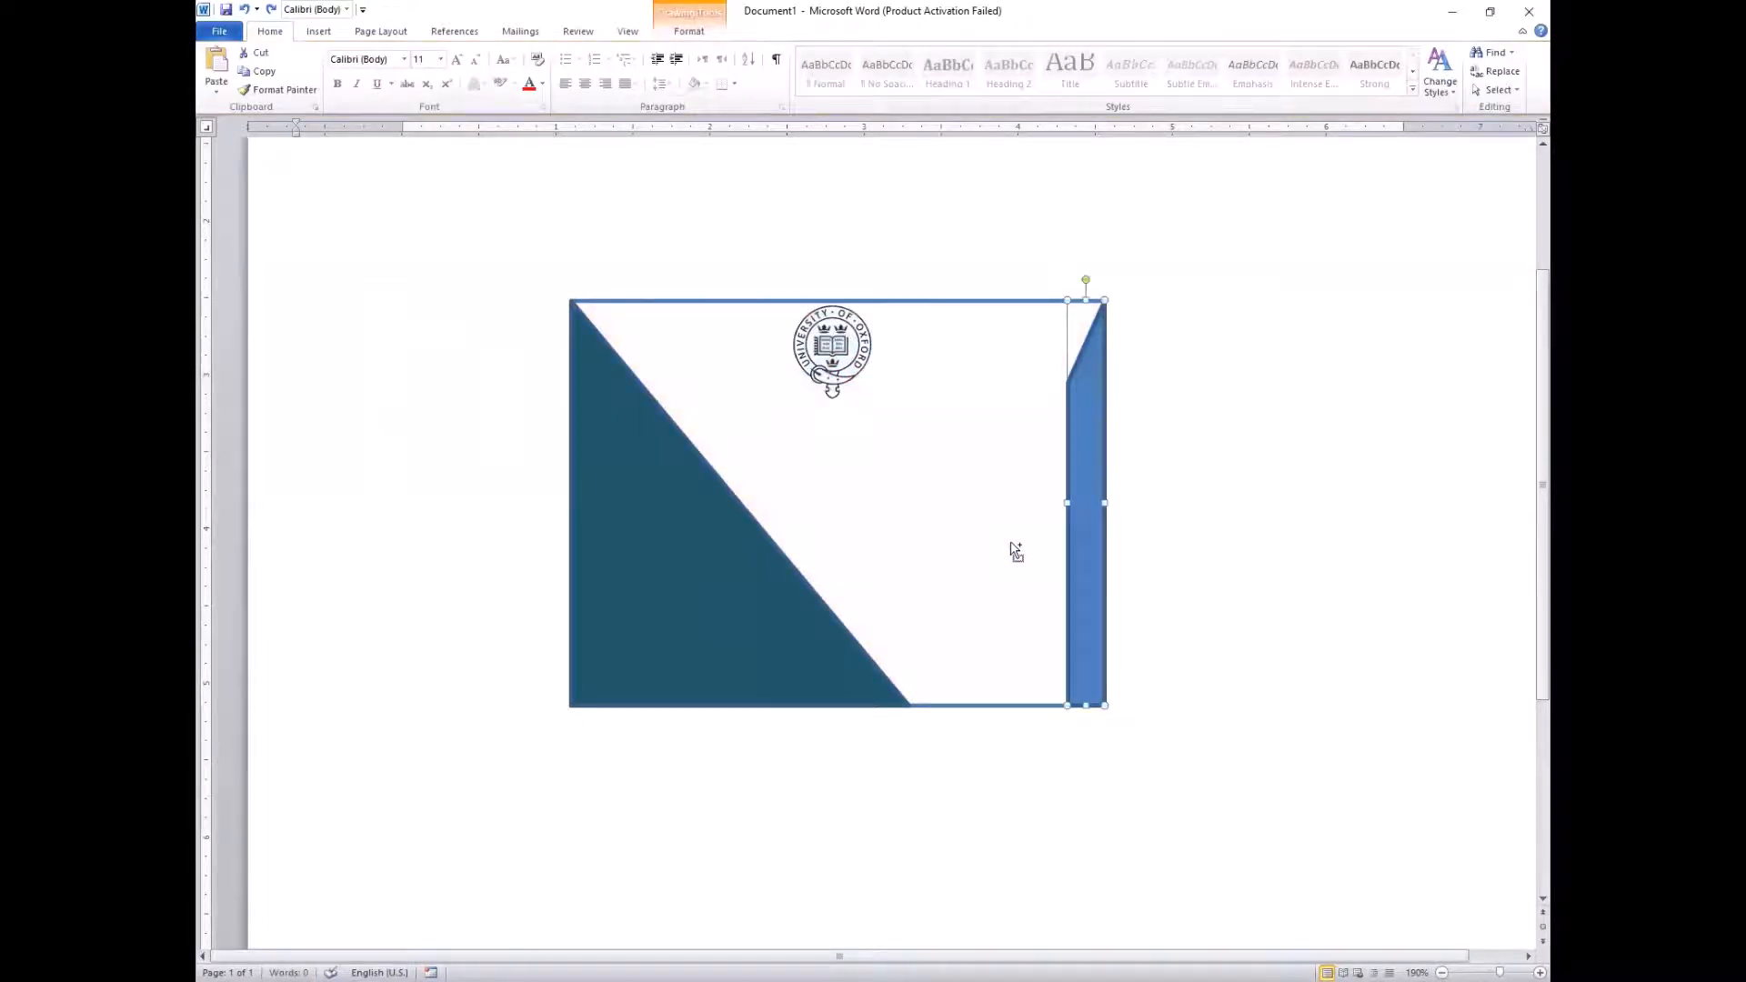
Fill the narrow strip with the triangle's dark teal and give it a matching dark teal outline
{"action": "double_click", "coordinate": [1083, 468]}
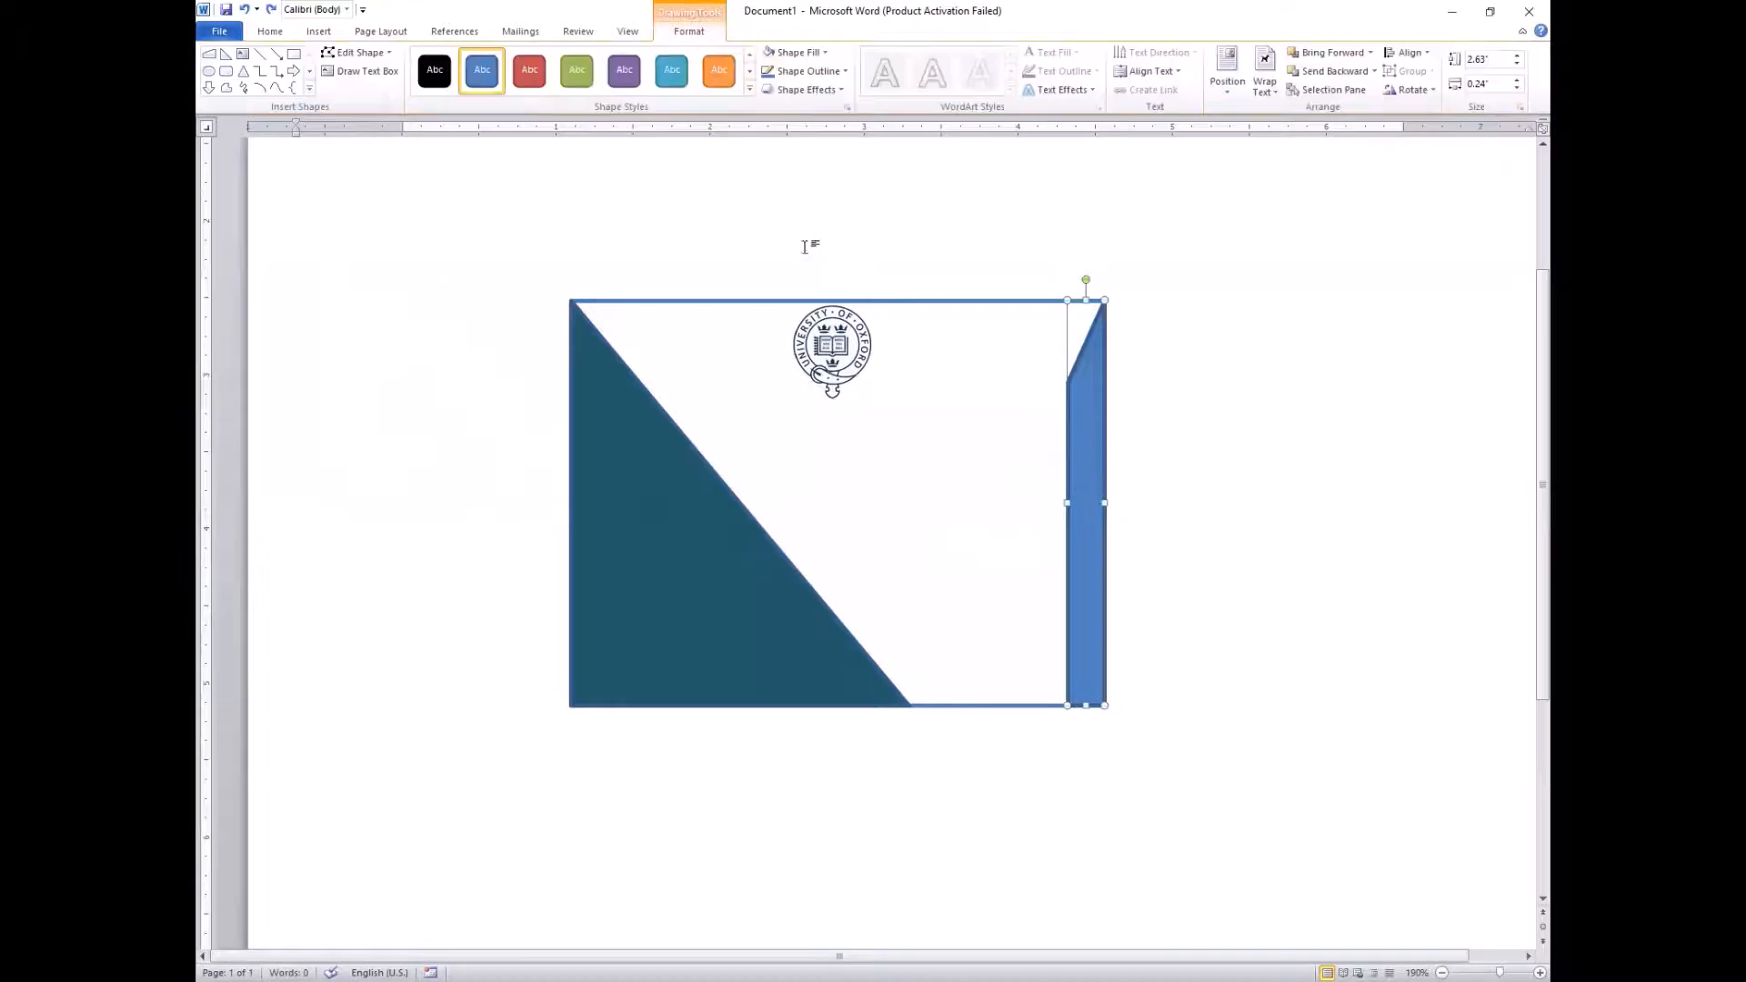
{"action": "left_click", "coordinate": [819, 52]}
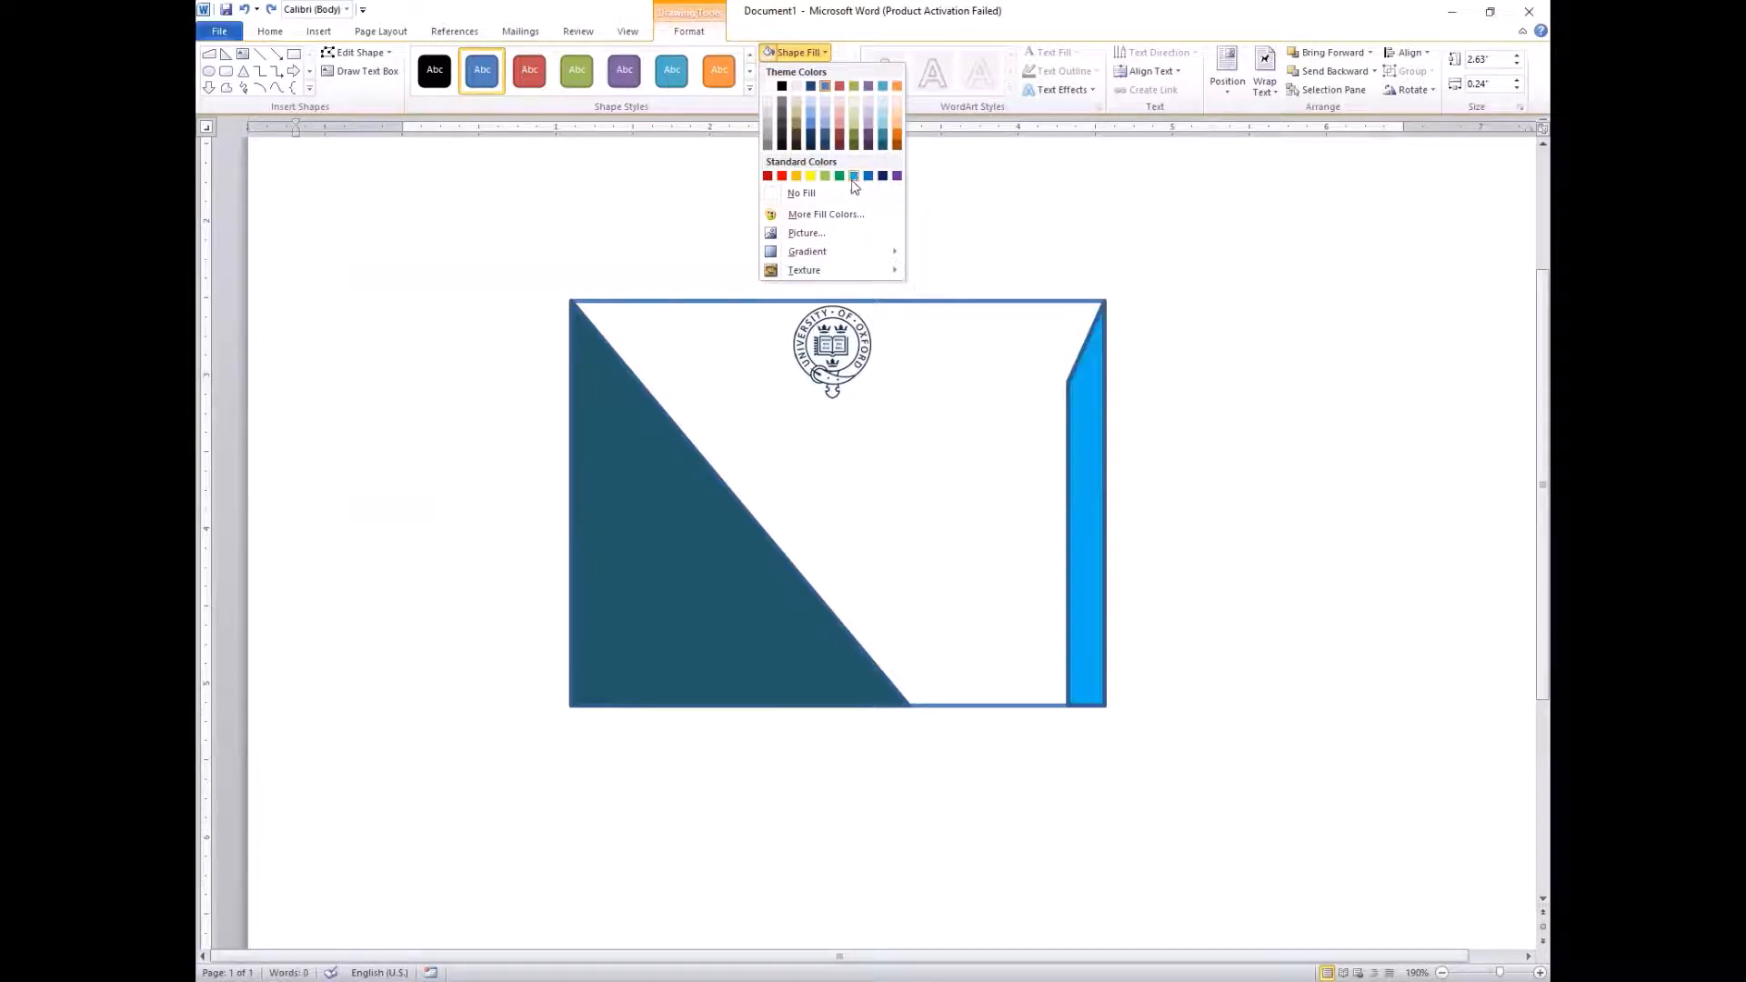
{"action": "left_click", "coordinate": [883, 144]}
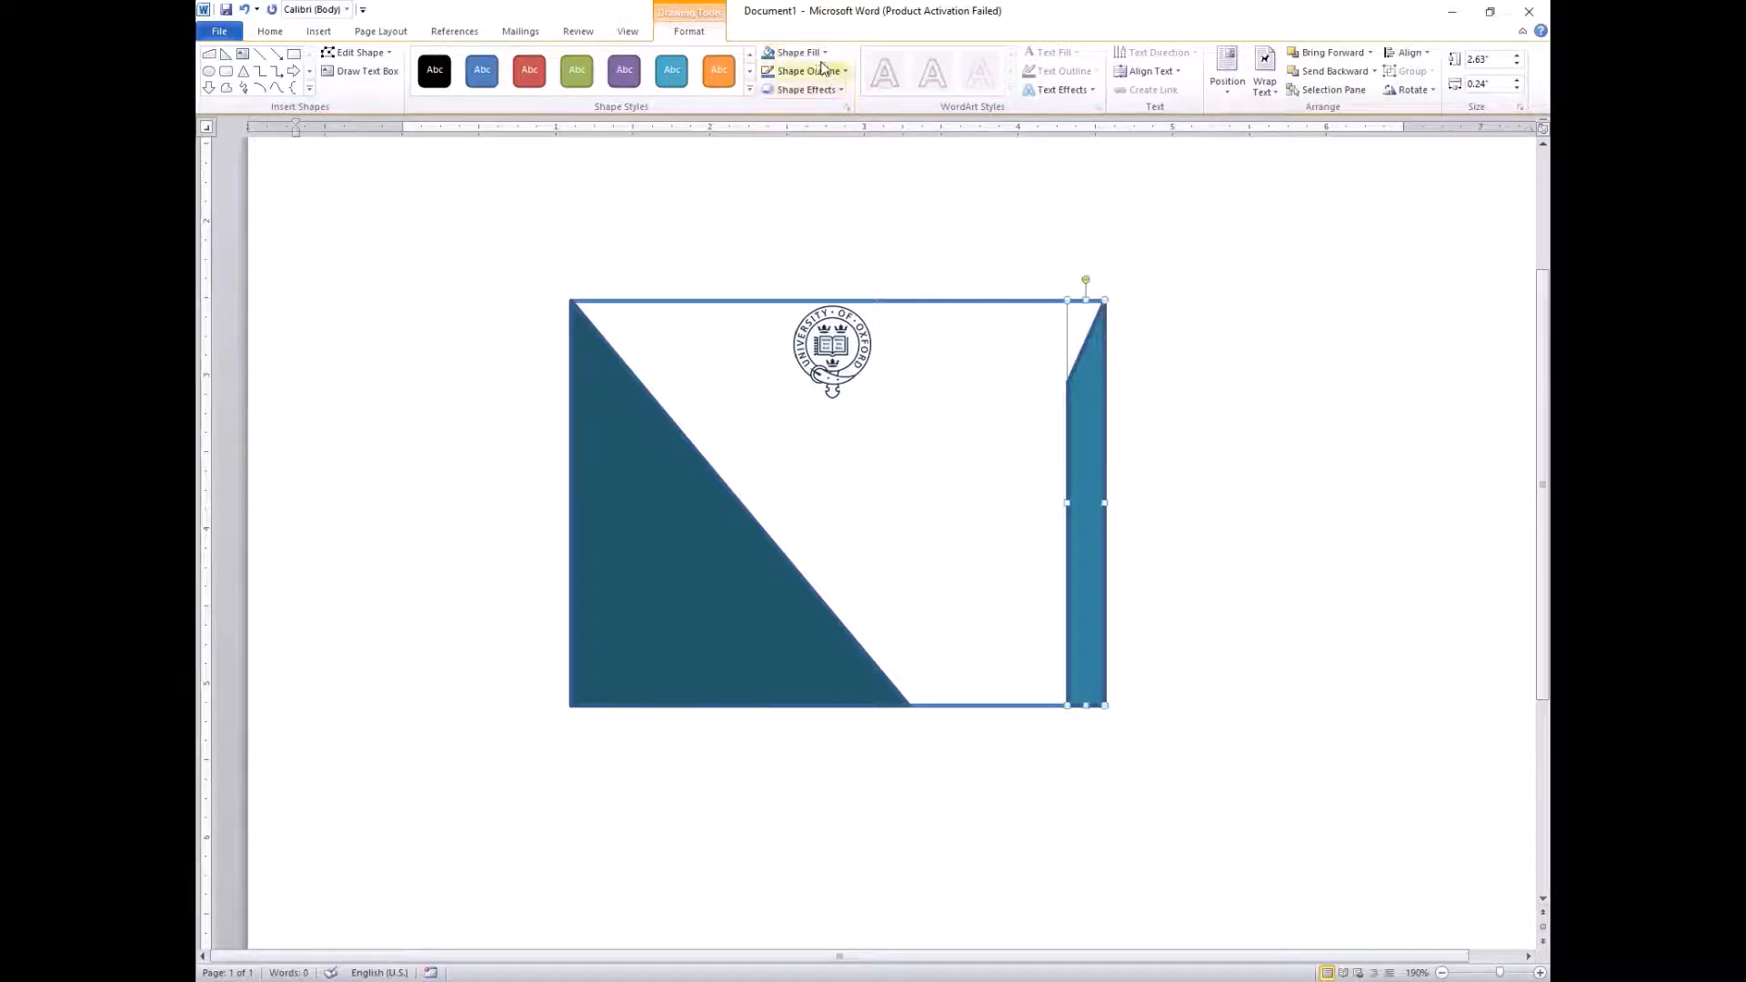
{"action": "left_click", "coordinate": [825, 52]}
{"action": "left_click", "coordinate": [884, 147]}
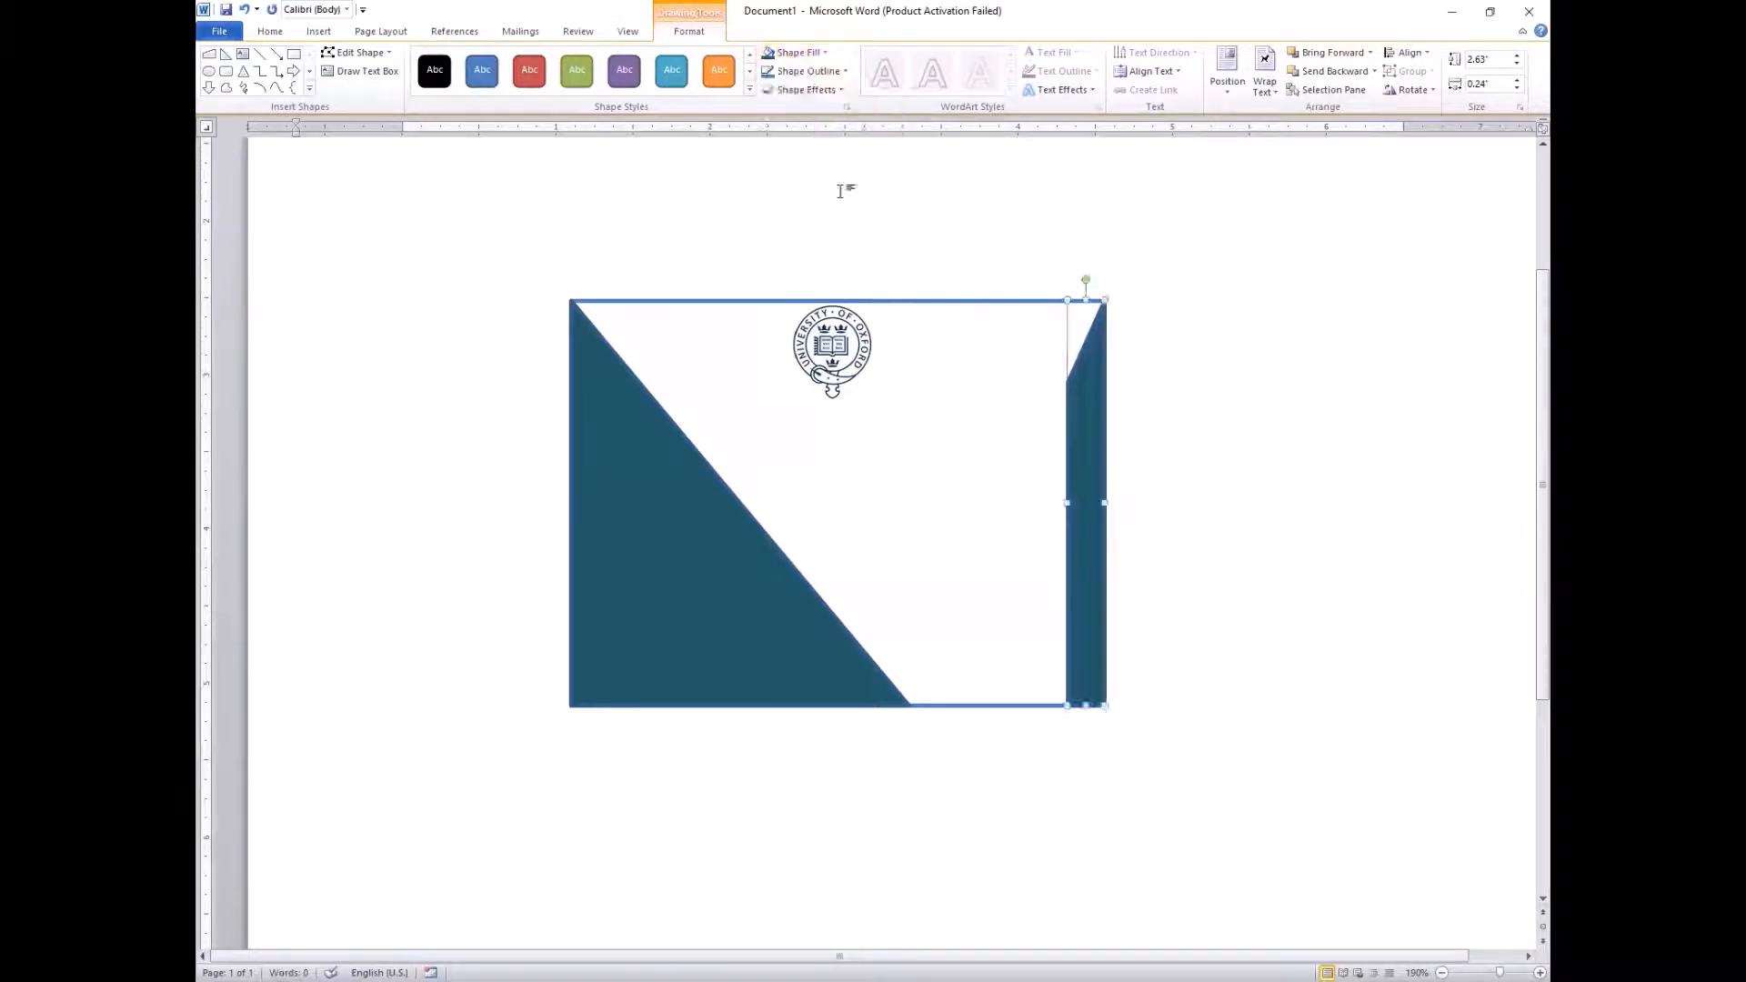
{"action": "left_click", "coordinate": [838, 74]}
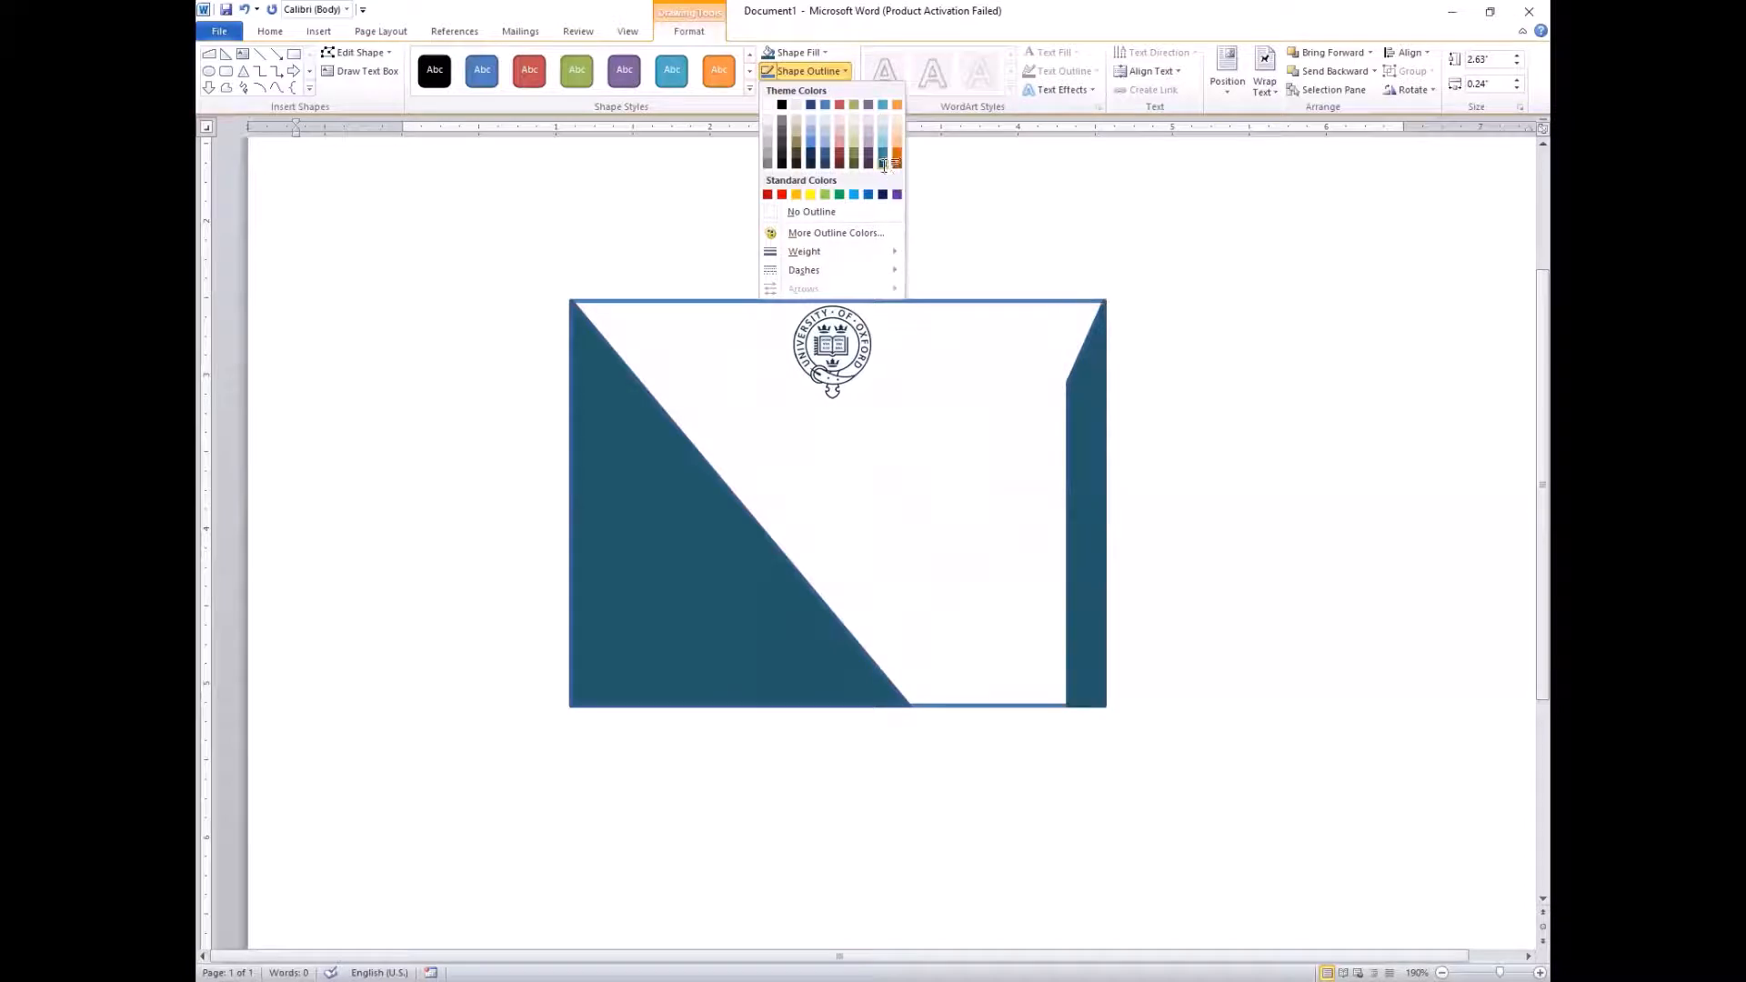
{"action": "left_click", "coordinate": [884, 165]}
Move the Oxford logo to the card's upper-right corner beside the strip and enlarge it to about 0.75 by 0.63 inches
{"action": "left_click", "coordinate": [841, 382]}
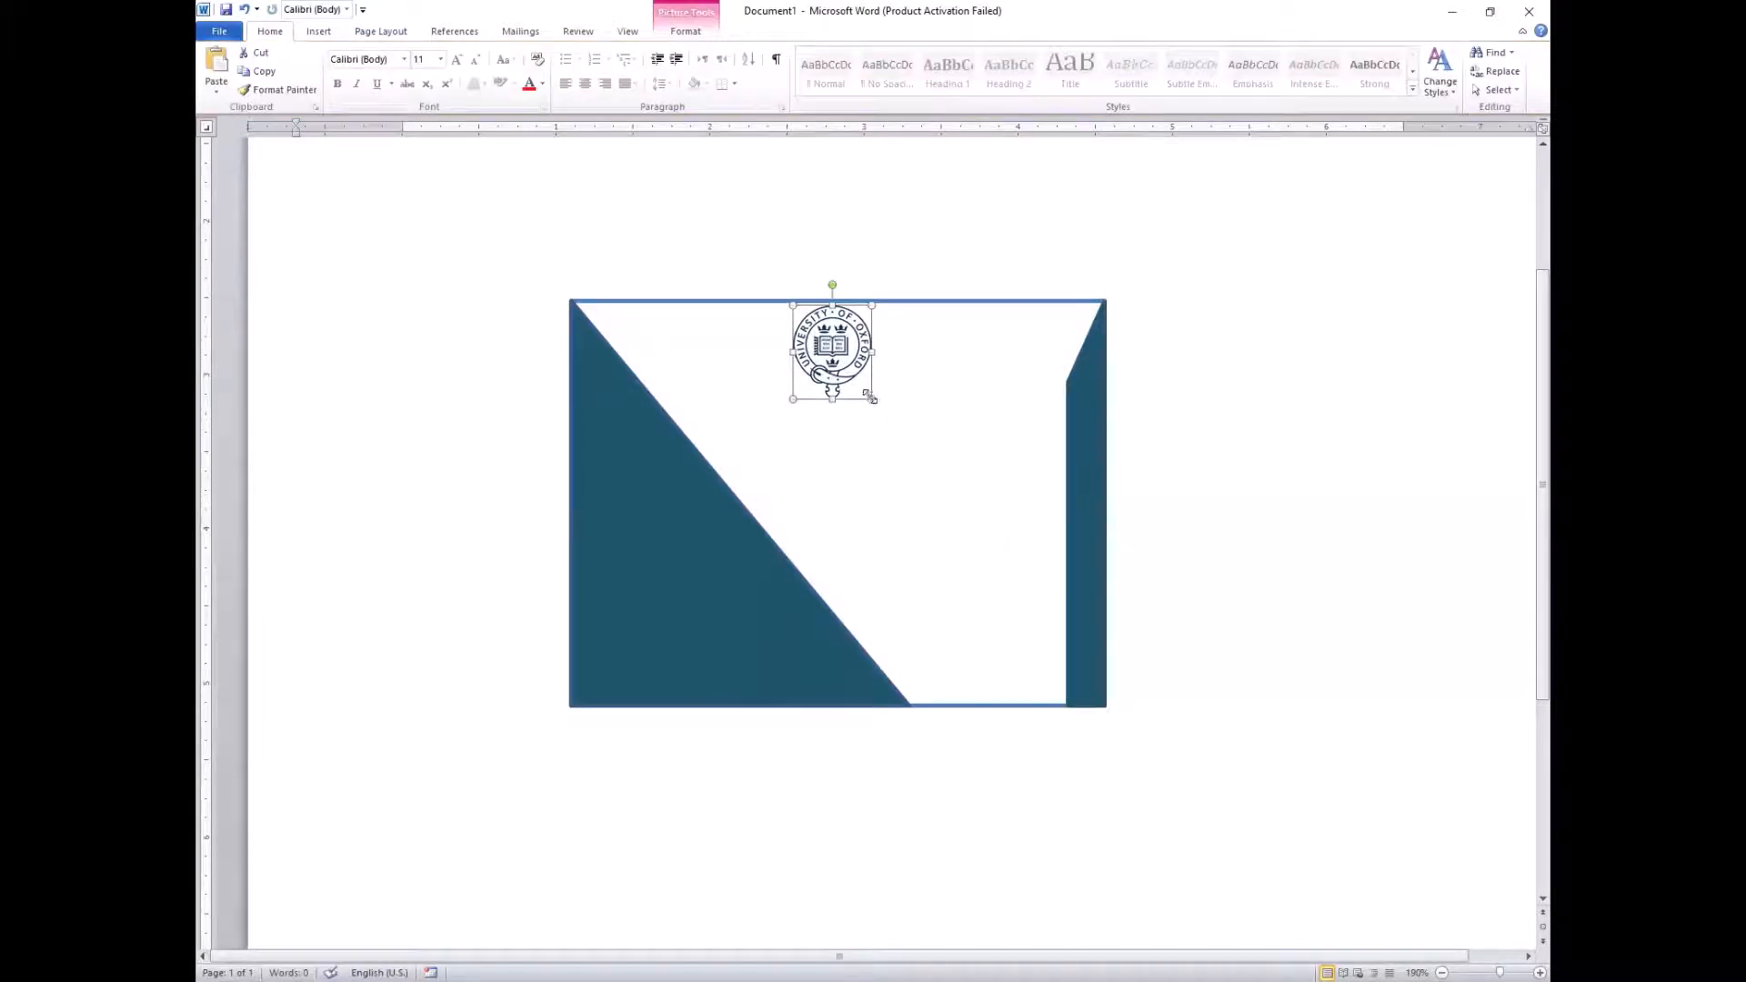
{"action": "left_click", "coordinate": [652, 571]}
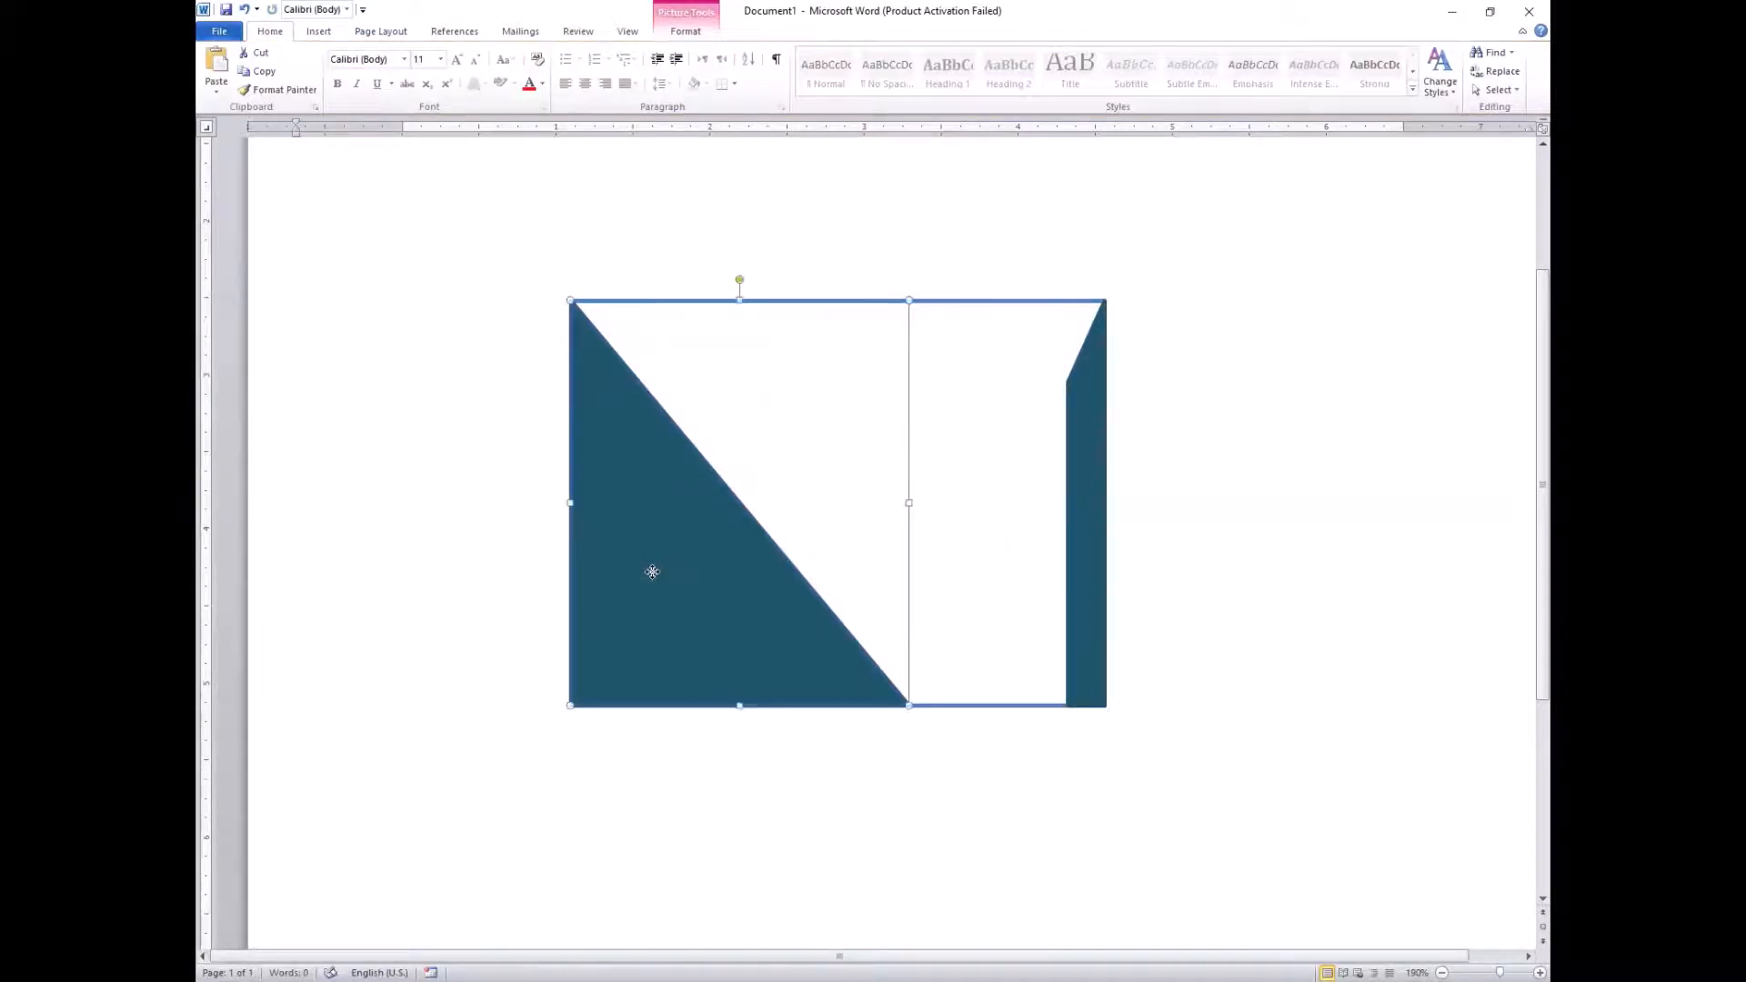
{"action": "left_click_drag", "start_coordinate": [653, 572], "coordinate": [640, 573]}
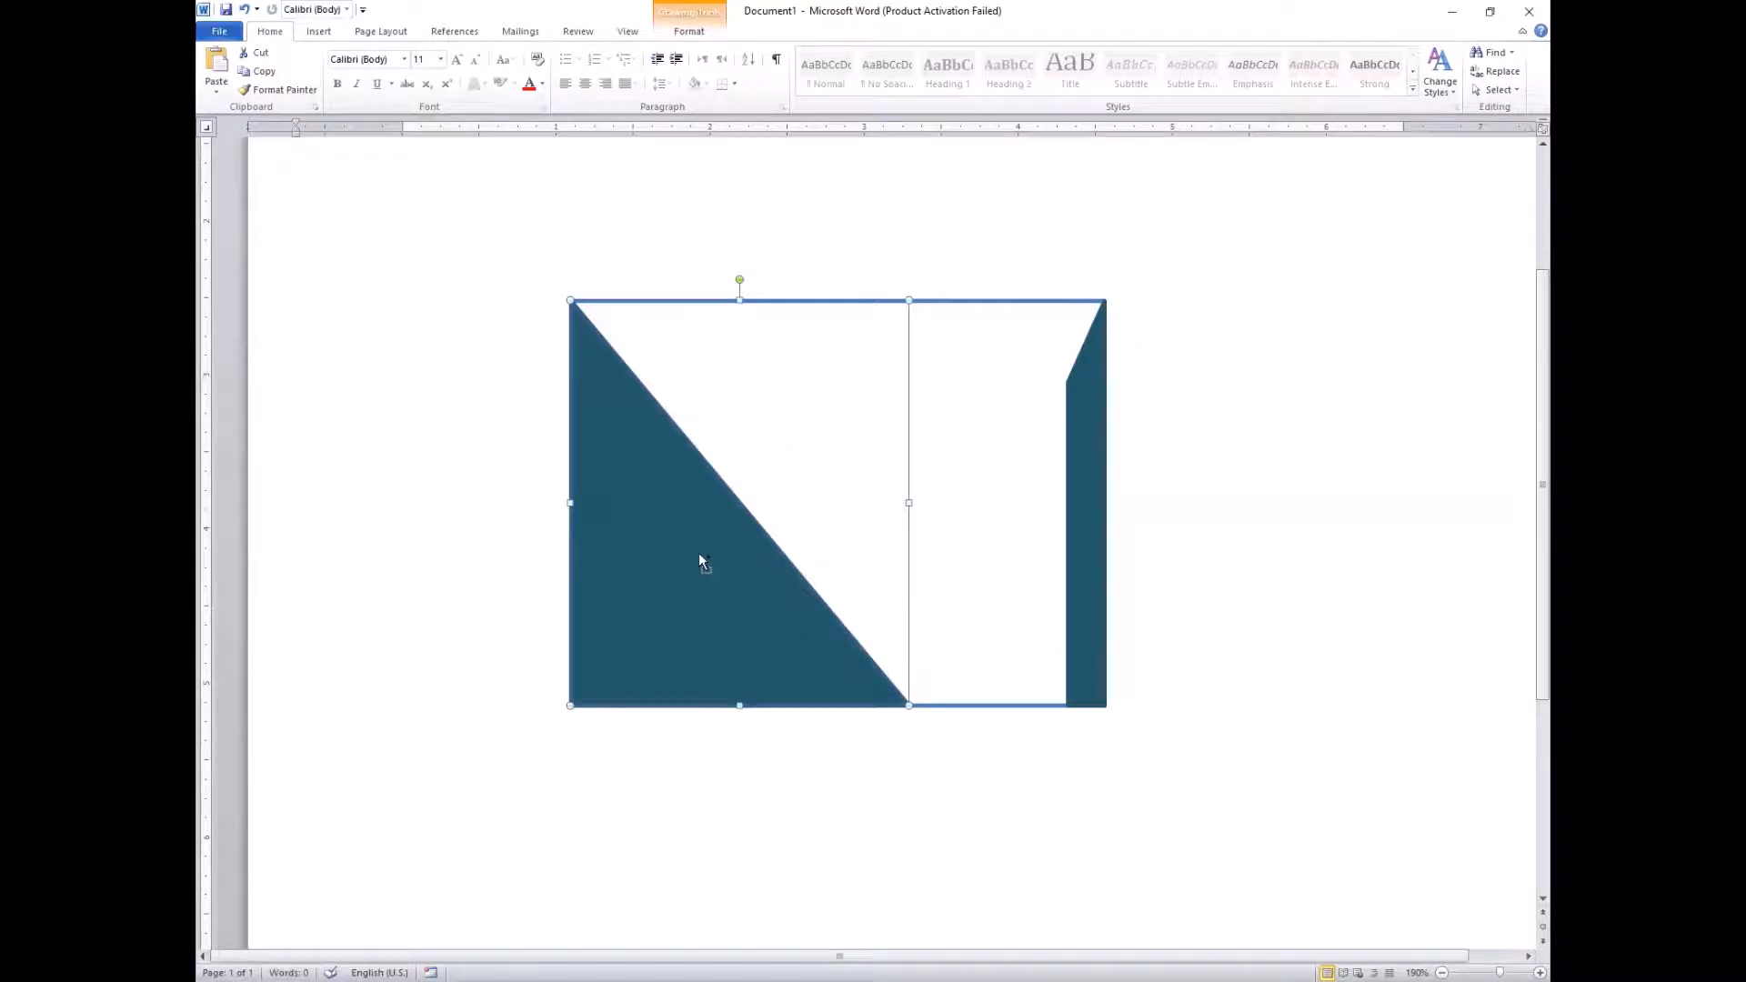
{"action": "left_click_drag", "start_coordinate": [827, 354], "coordinate": [1010, 364]}
{"action": "left_click", "coordinate": [946, 515]}
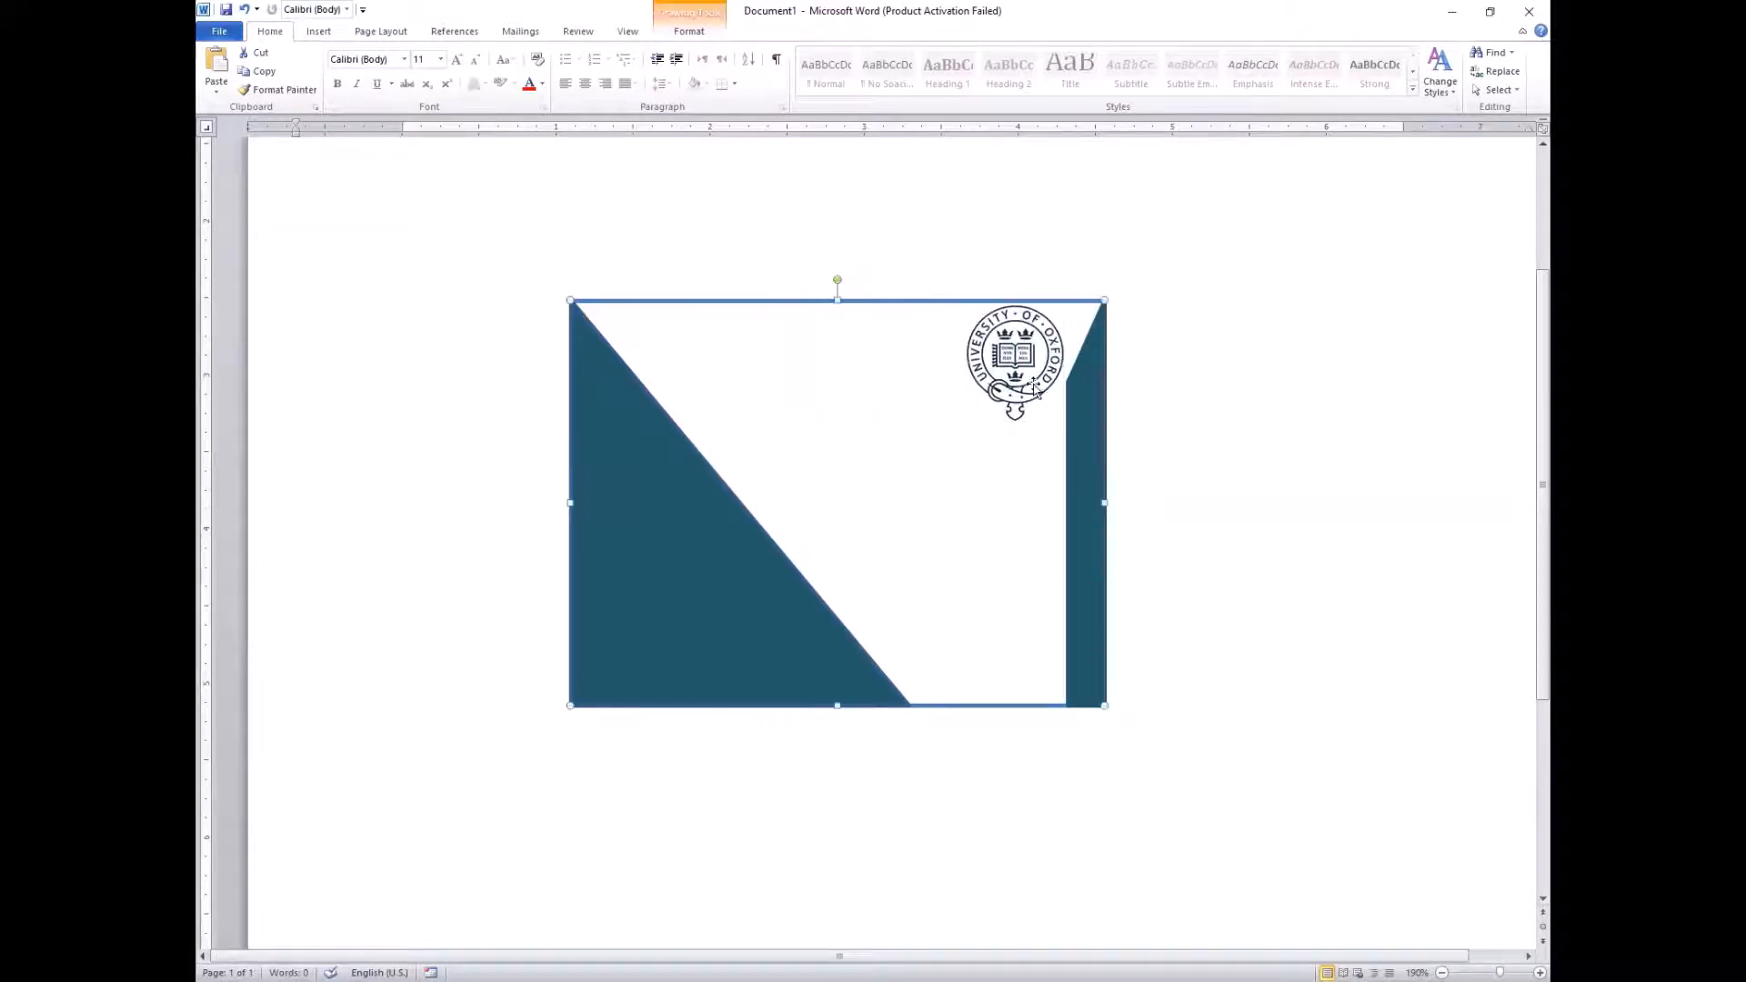
Apply the Brightness +40% Contrast +40% correction to the Oxford logo
{"action": "double_click", "coordinate": [1009, 367]}
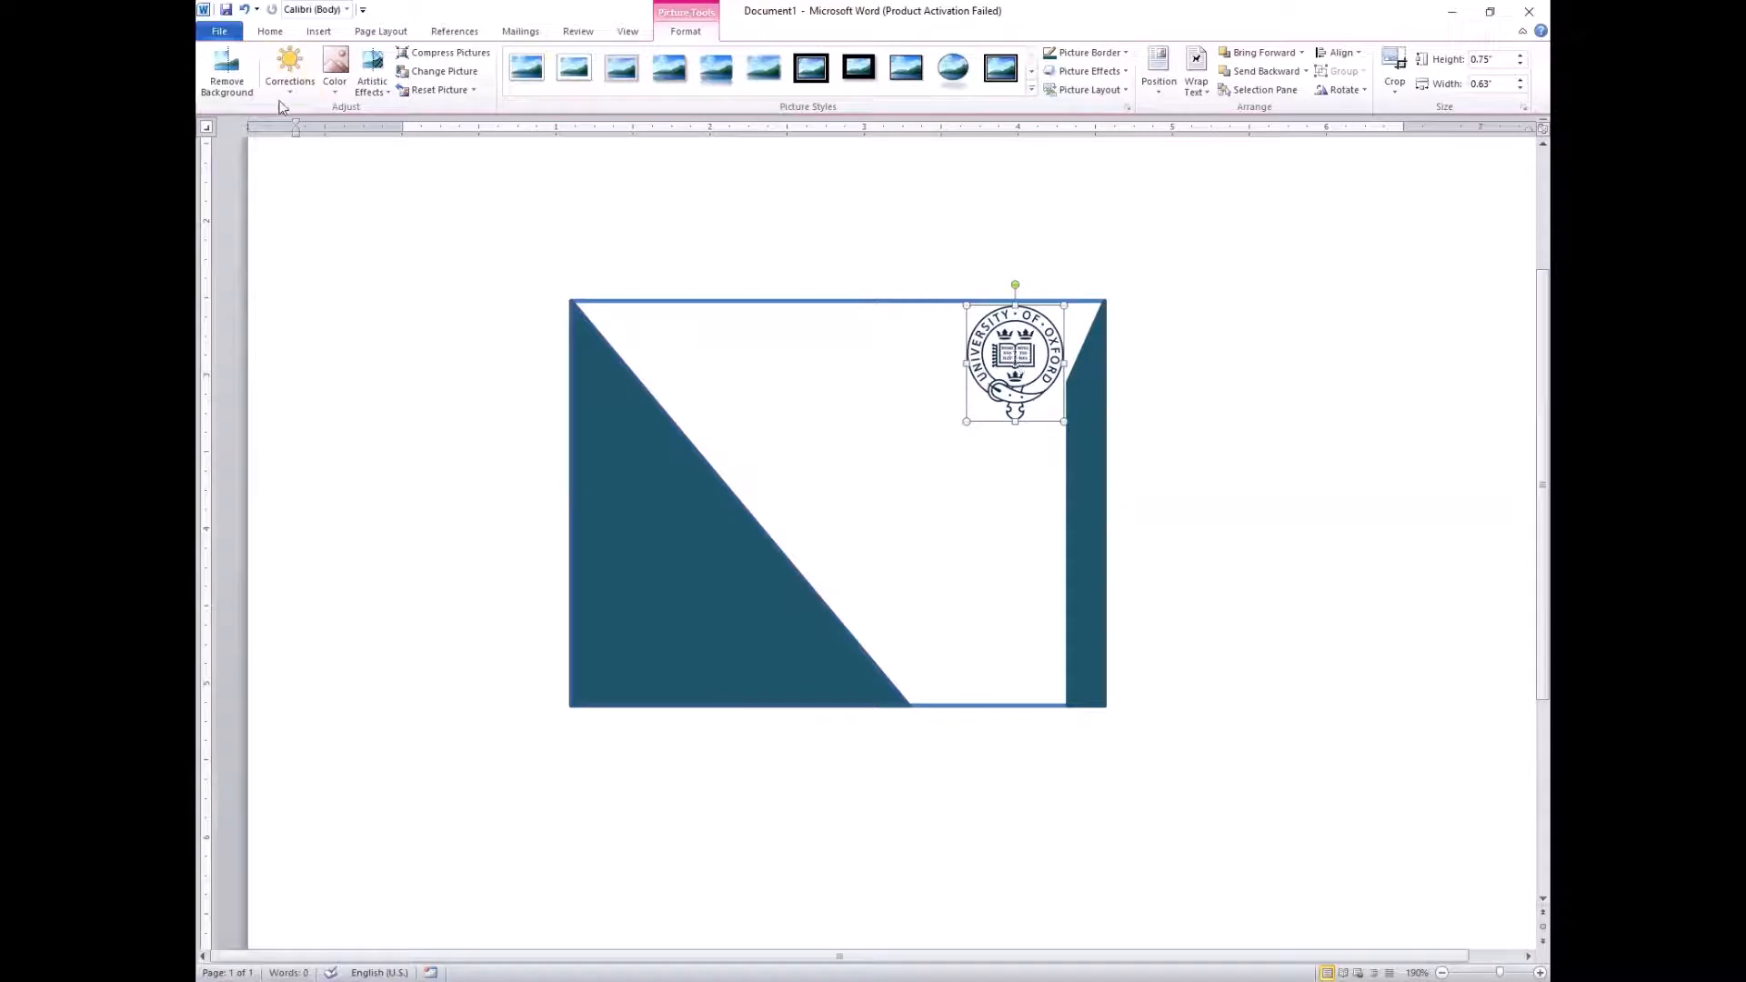
{"action": "left_click", "coordinate": [289, 71]}
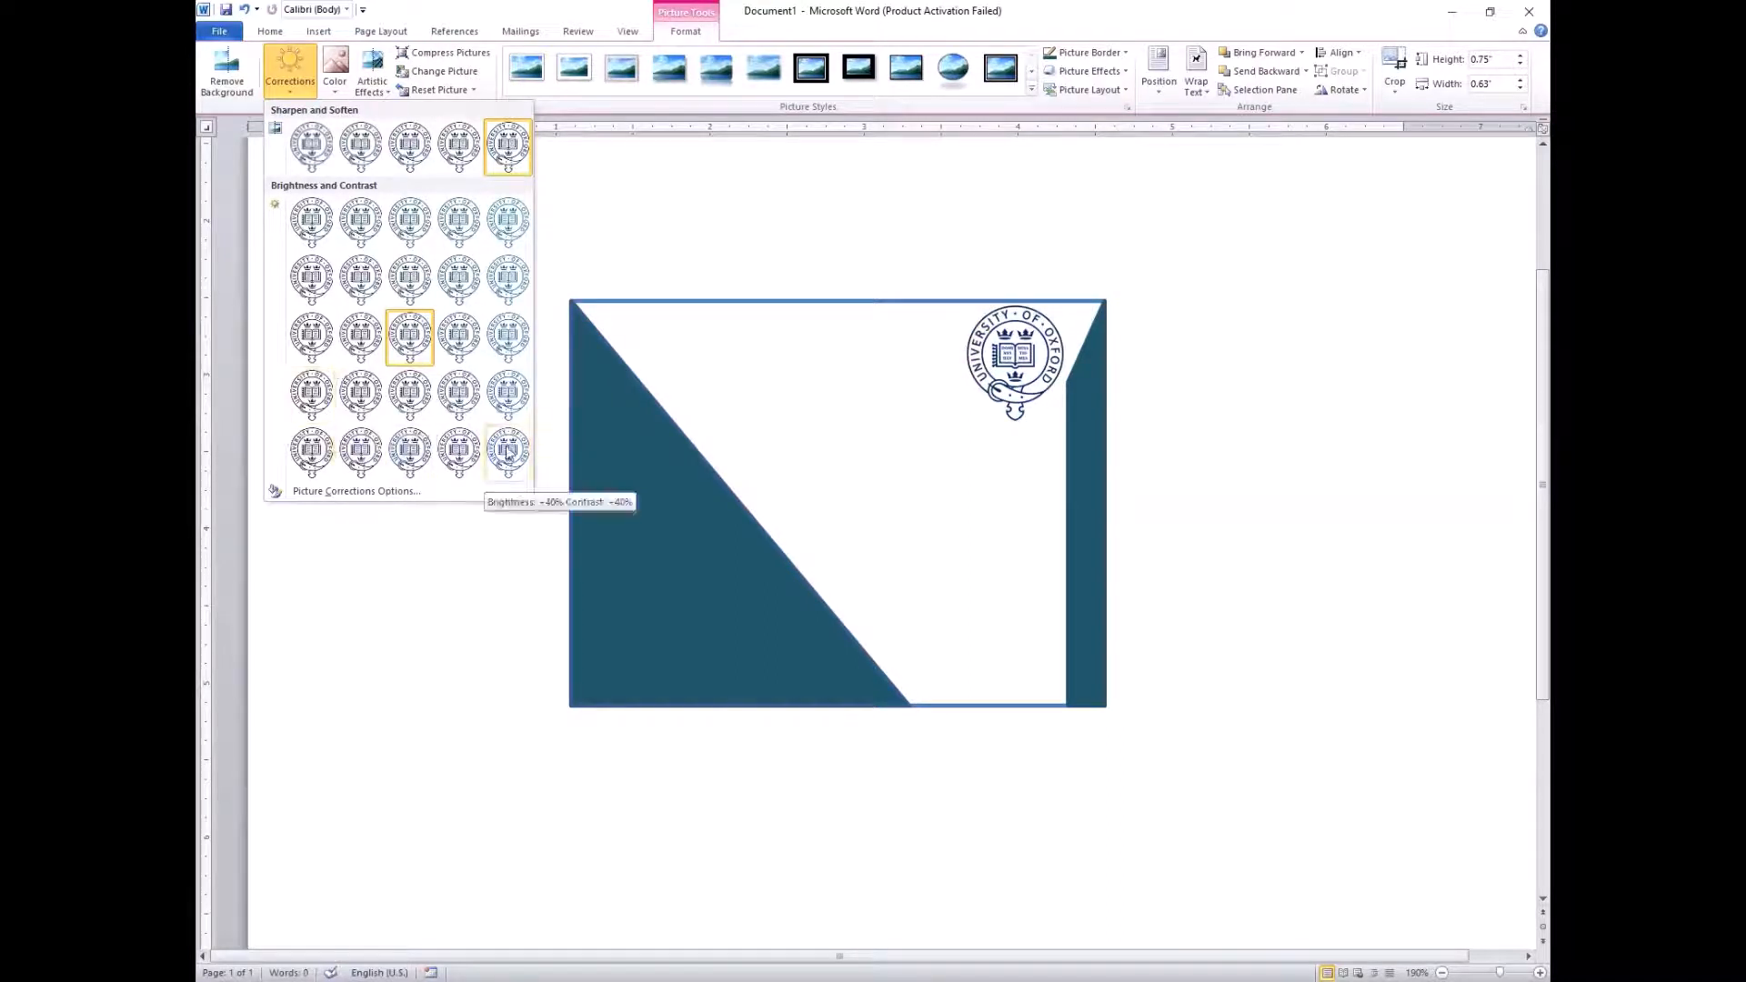
{"action": "left_click", "coordinate": [507, 452]}
{"action": "left_click", "coordinate": [1274, 369]}
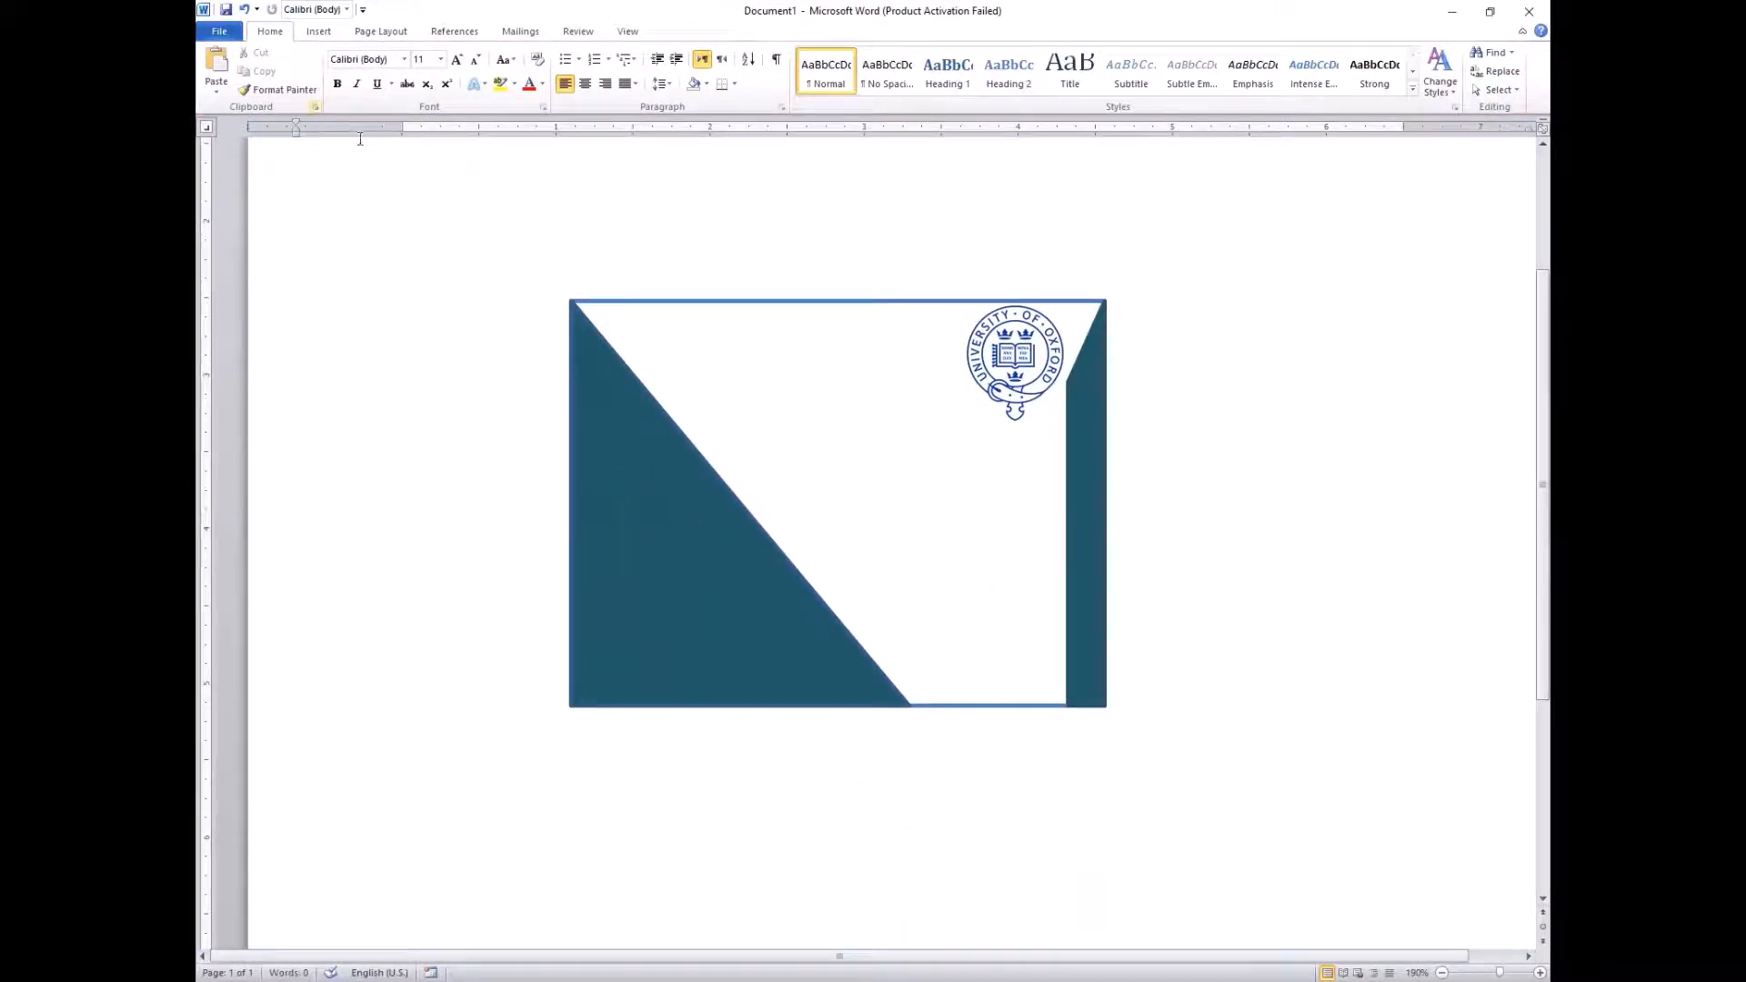
Insert the picture 42122433 from the Desktop and set its text wrapping so that it floats in front of the text
{"action": "left_click", "coordinate": [318, 31]}
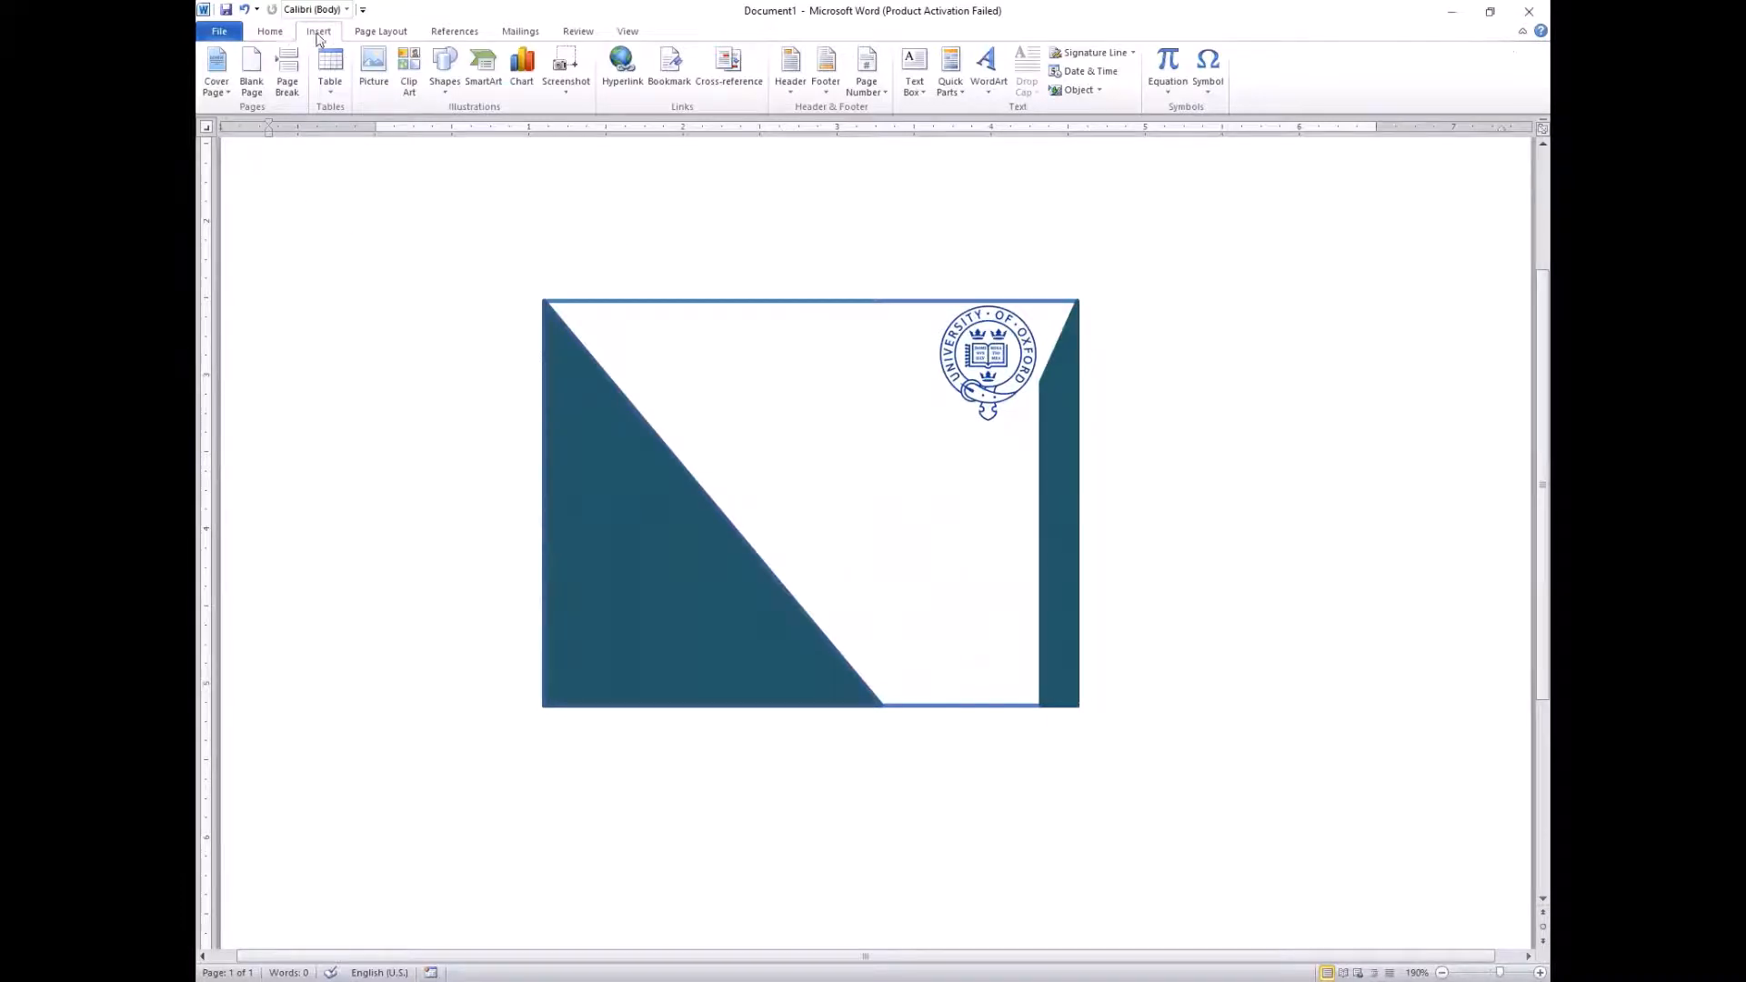
{"action": "left_click", "coordinate": [271, 31]}
{"action": "left_click", "coordinate": [318, 32]}
{"action": "left_click", "coordinate": [371, 72]}
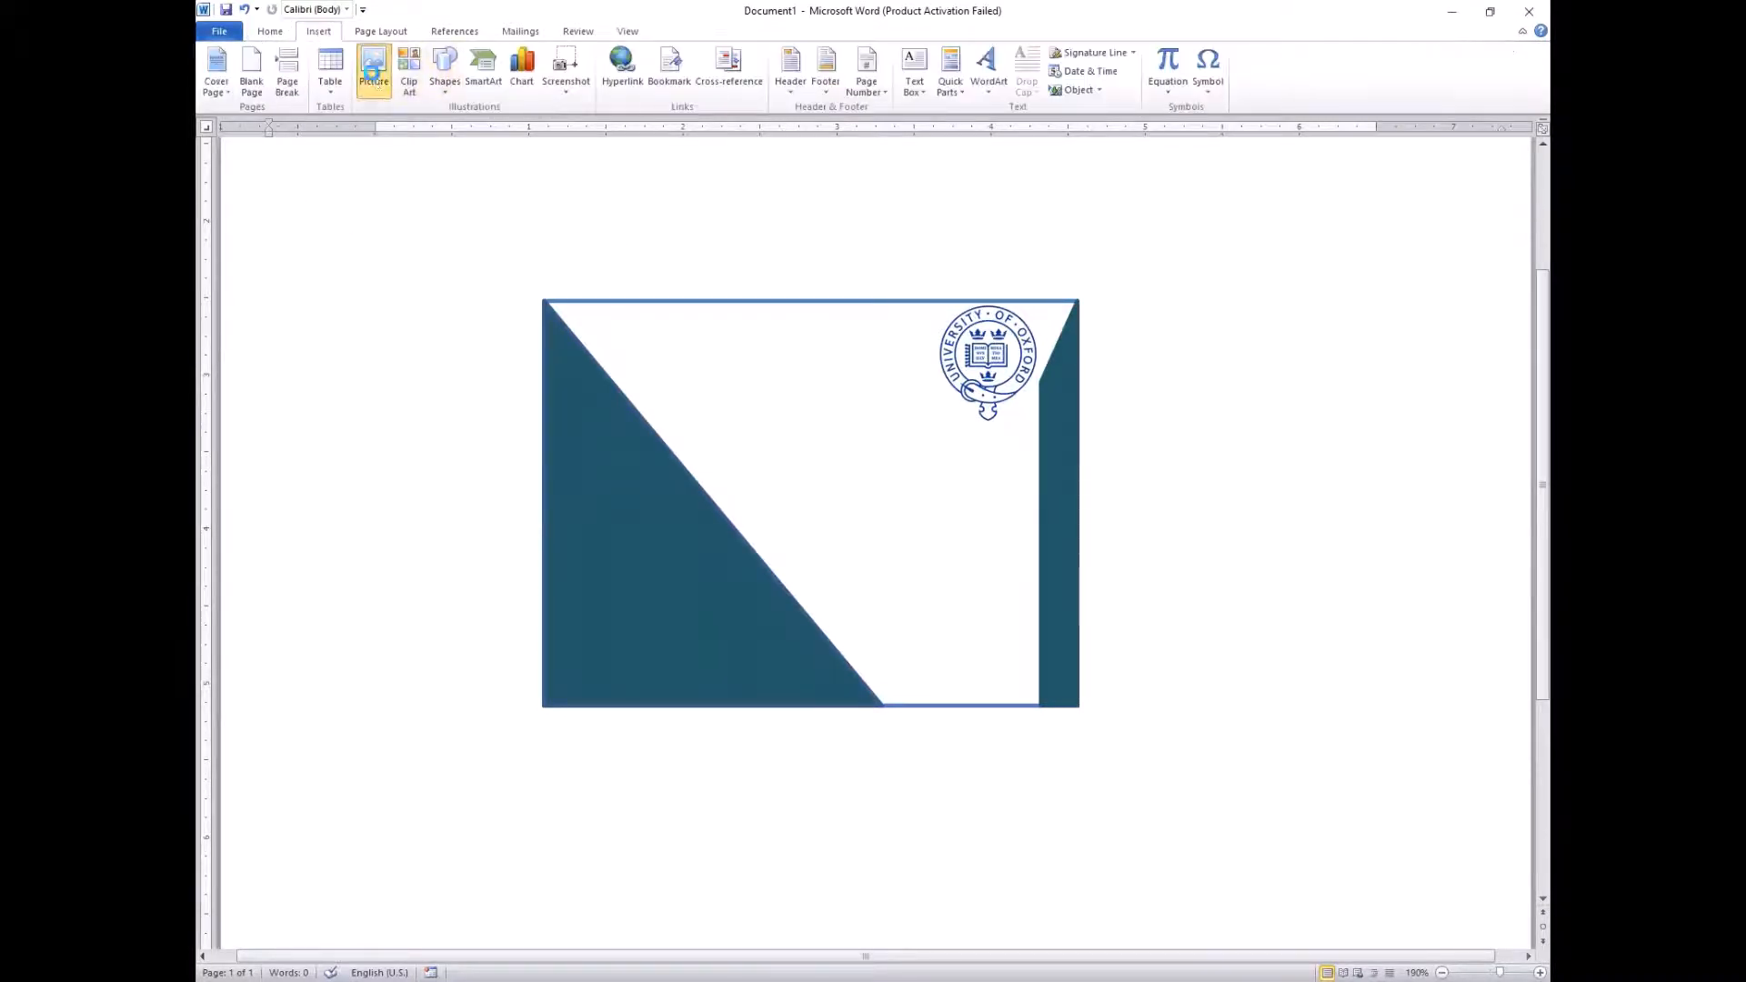
{"action": "left_click", "coordinate": [821, 255]}
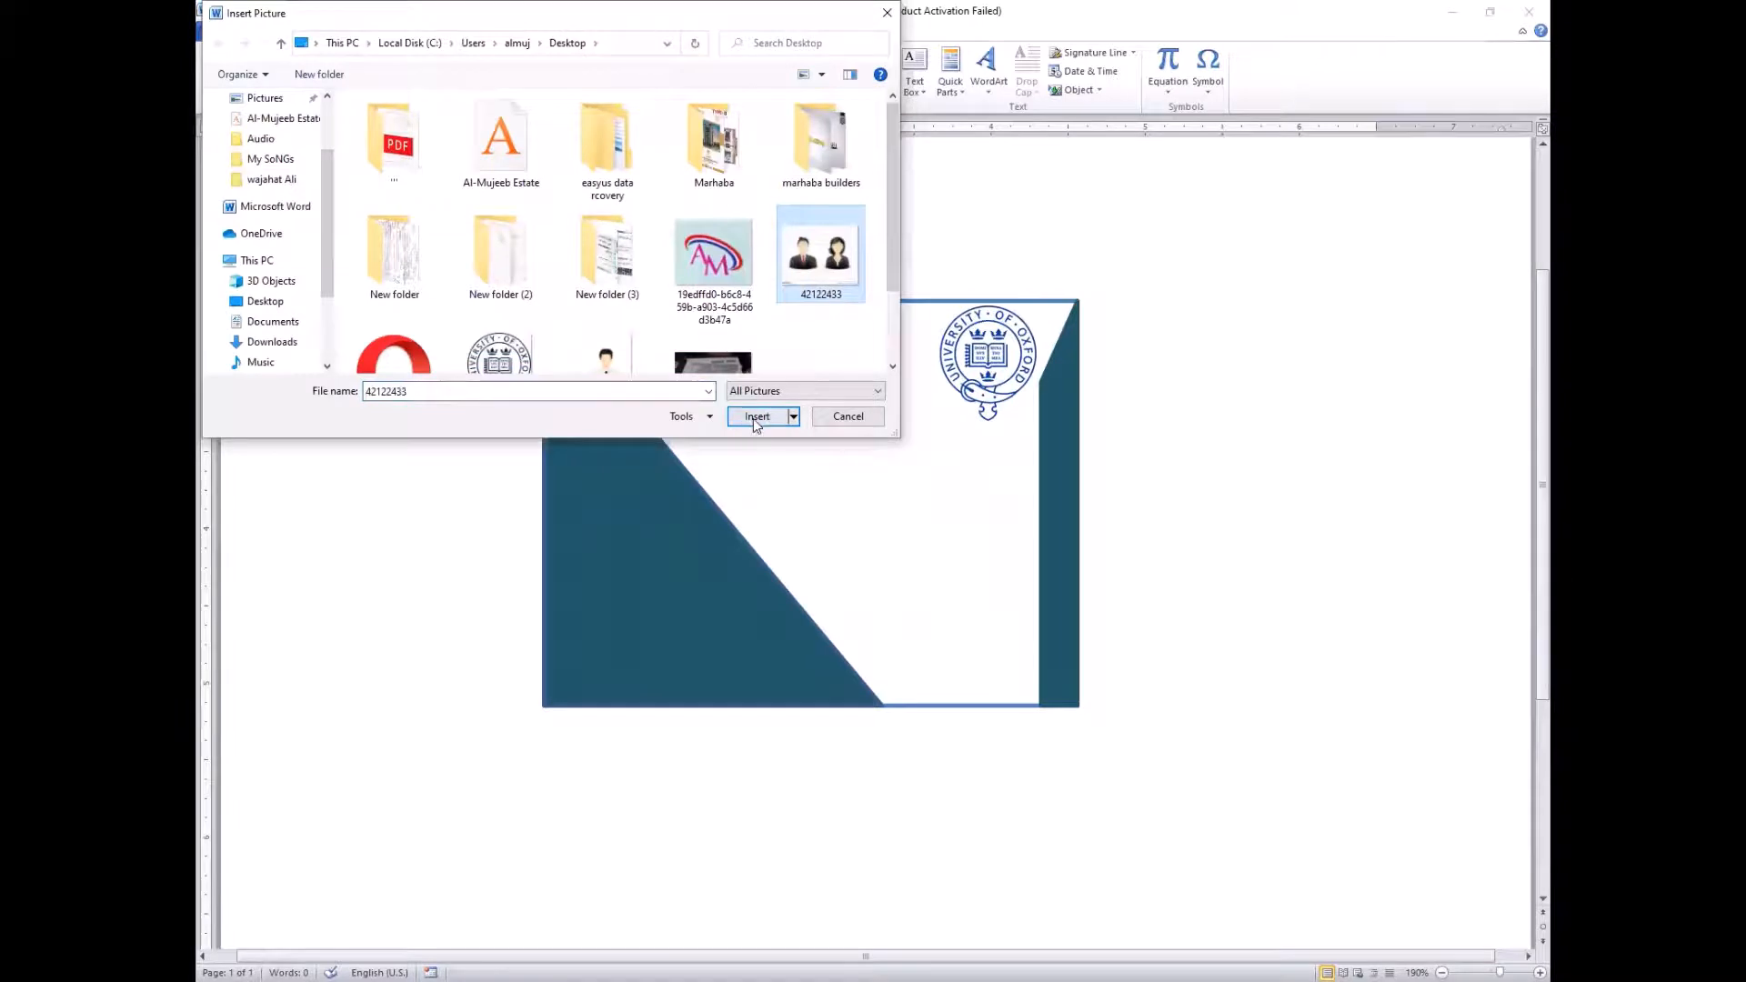
{"action": "left_click", "coordinate": [758, 415]}
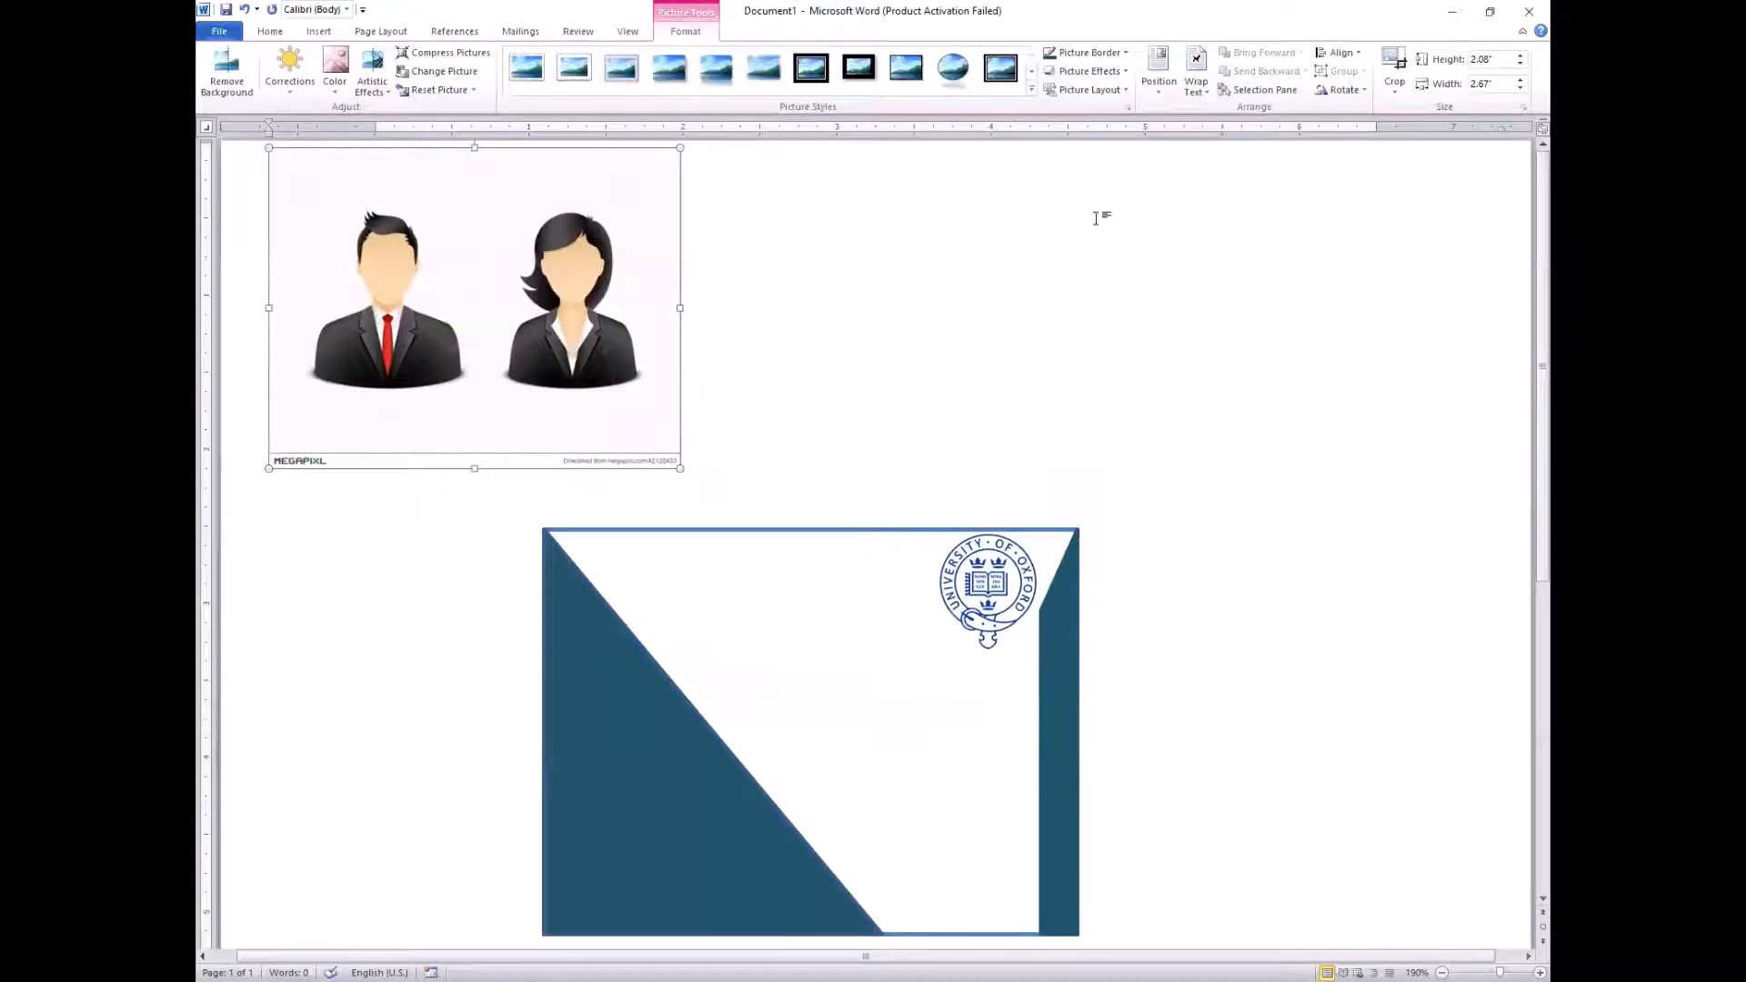
{"action": "left_click", "coordinate": [1196, 73]}
{"action": "left_click", "coordinate": [1223, 238]}
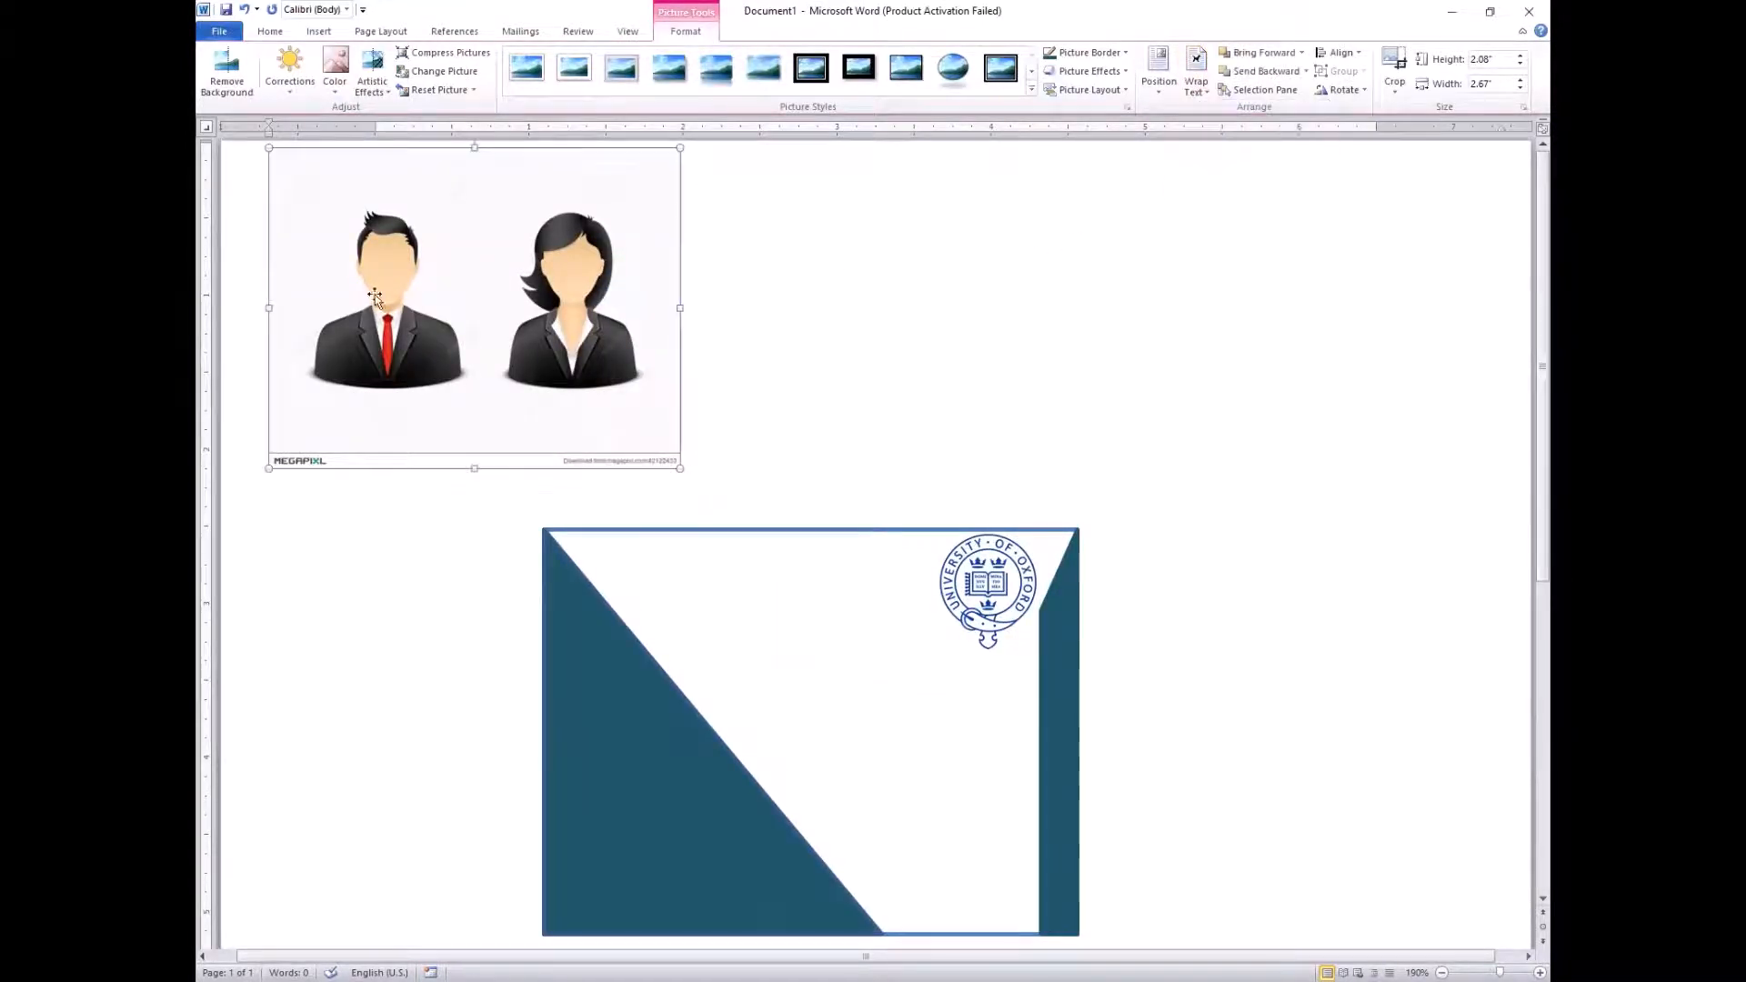
Crop the inserted picture to a rectangle around the man in the red tie, about 1.02 inches wide
{"action": "left_click", "coordinate": [1395, 84]}
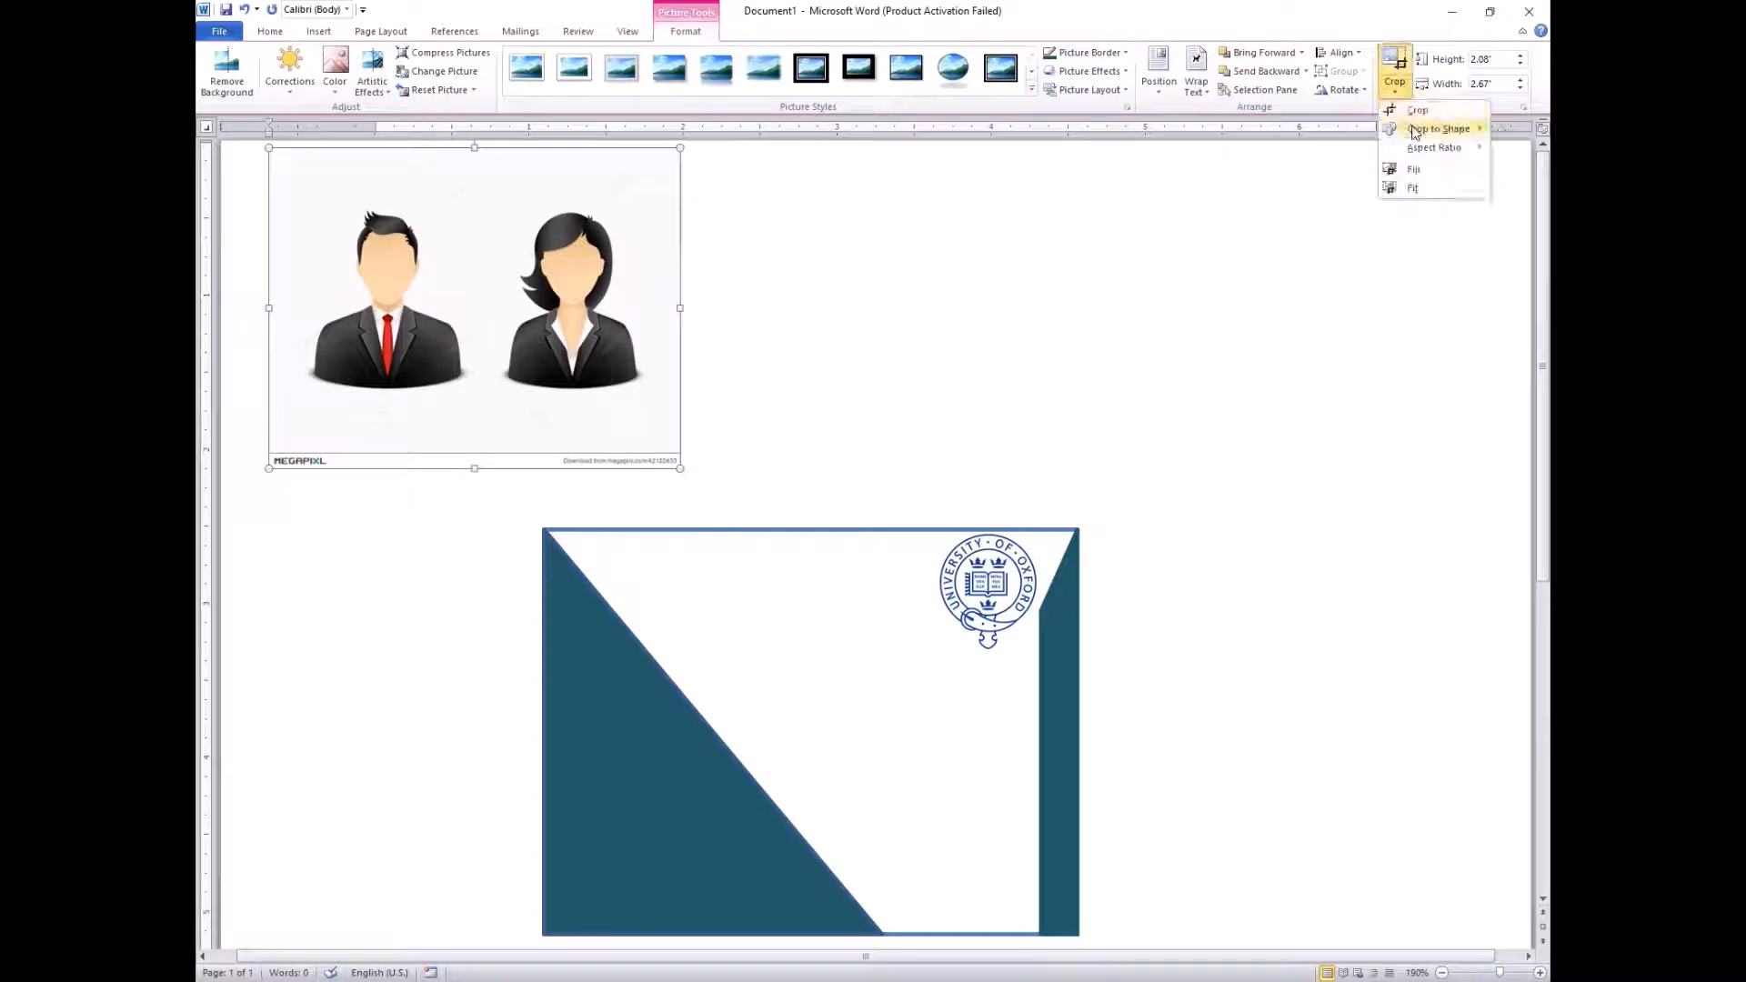
{"action": "mouse_move", "coordinate": [1438, 128]}
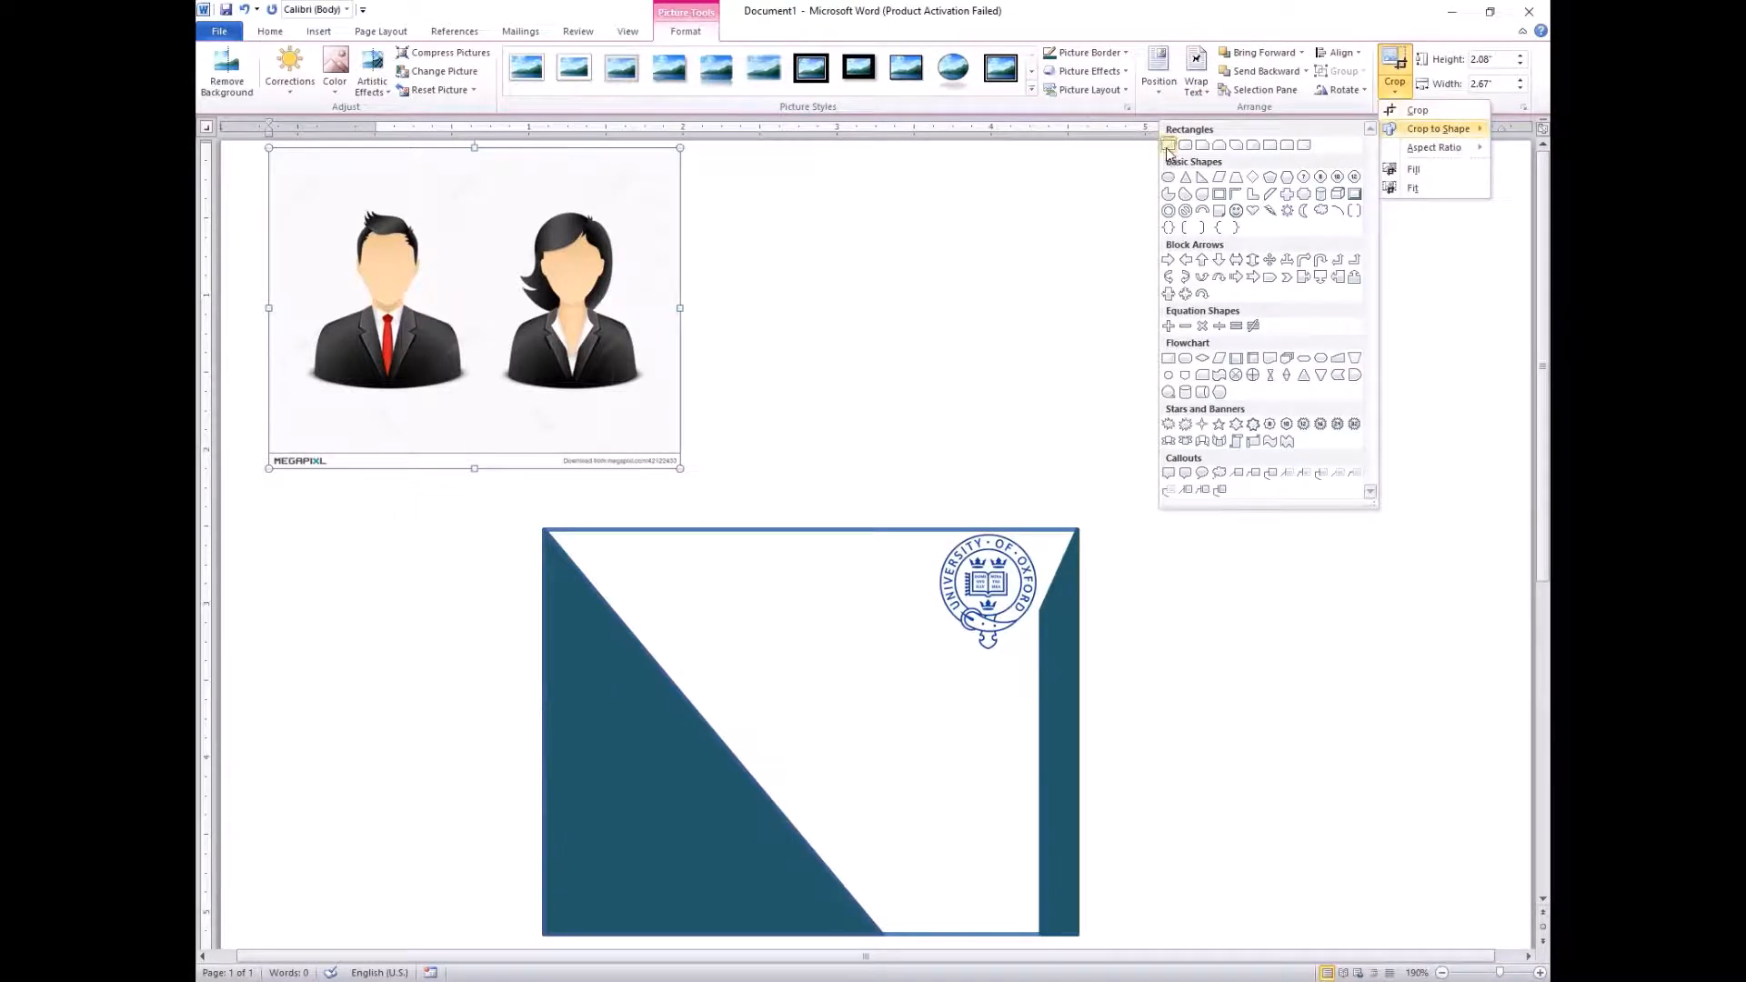
{"action": "left_click", "coordinate": [1169, 147]}
{"action": "left_click_drag", "start_coordinate": [679, 308], "coordinate": [472, 307]}
{"action": "left_click_drag", "start_coordinate": [270, 307], "coordinate": [308, 319]}
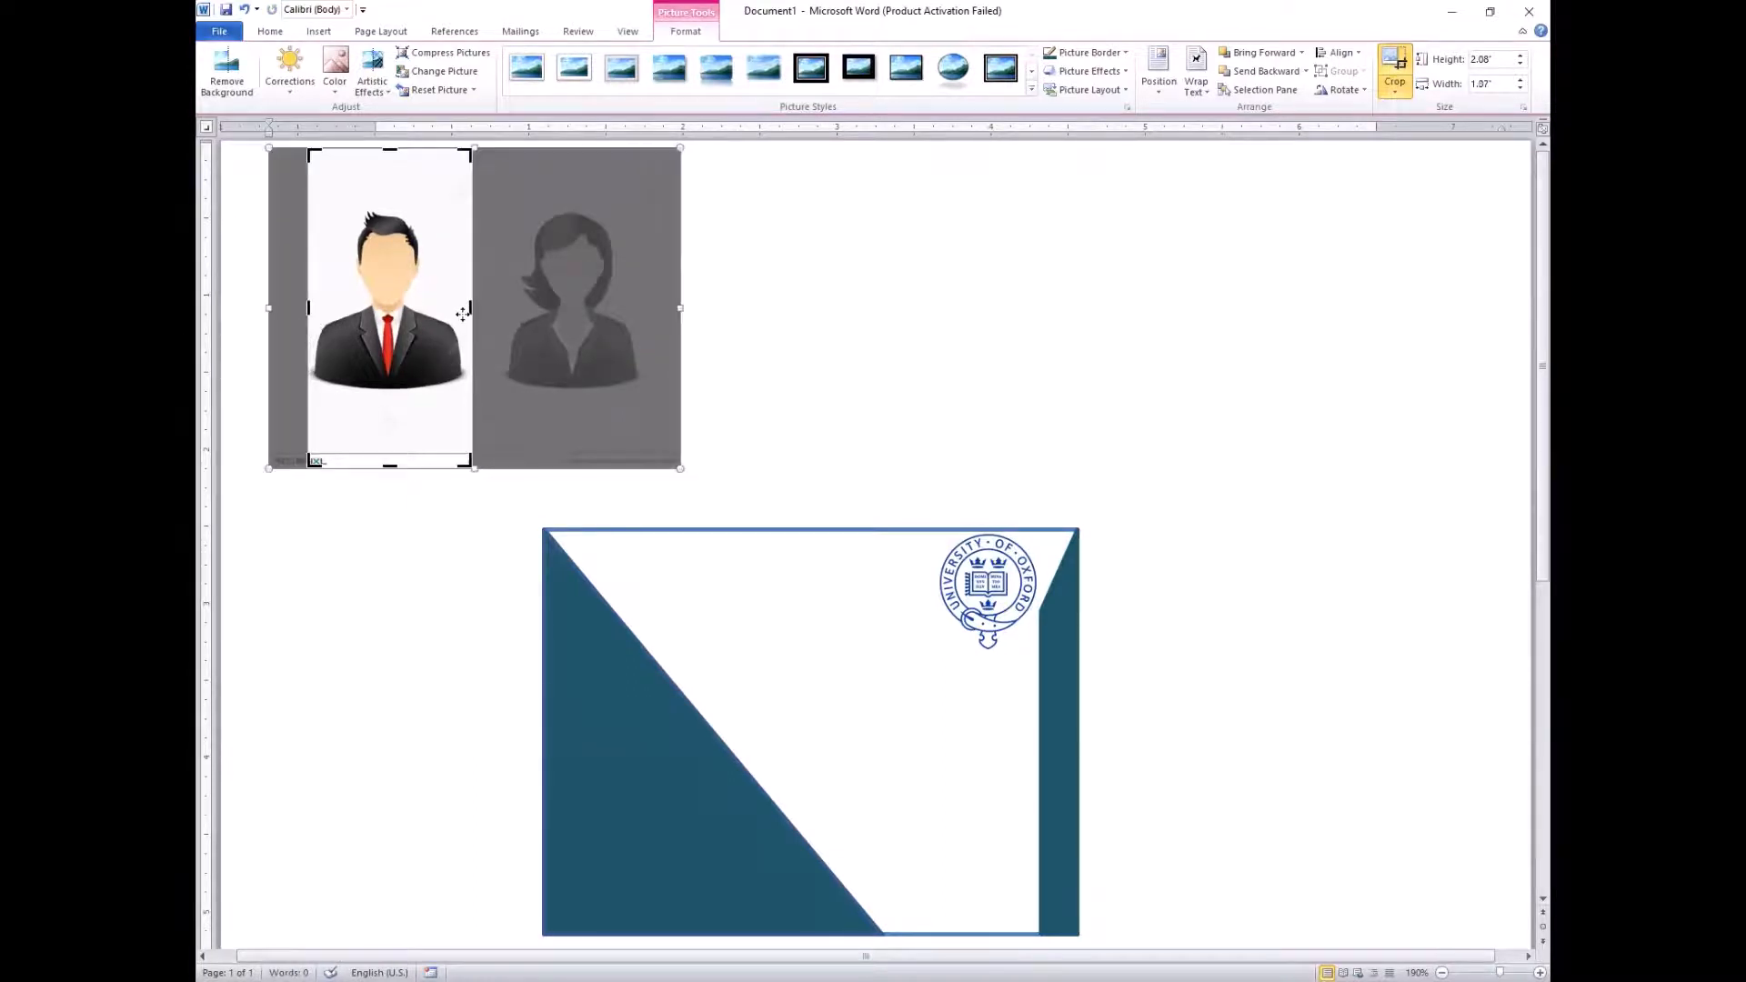
{"action": "left_click_drag", "start_coordinate": [471, 311], "coordinate": [464, 310]}
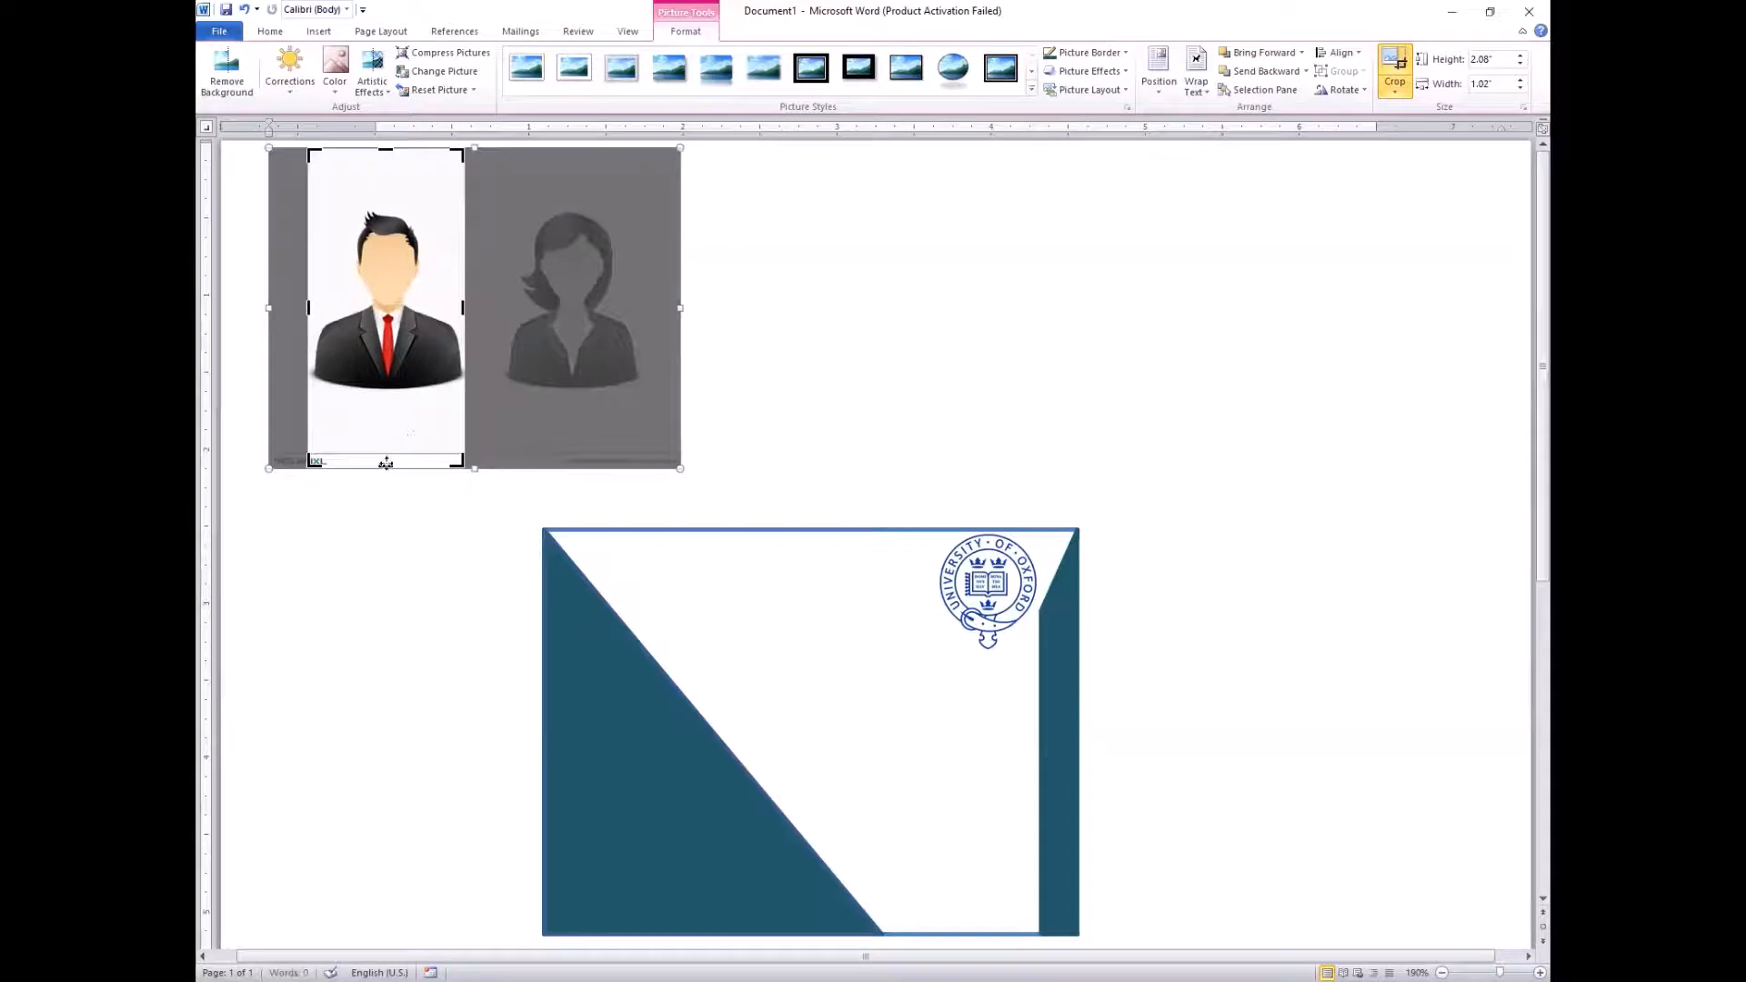
Trim the crop's bottom, top and sides closely around the man to about 1.39 by 0.95 inches and apply it
{"action": "left_click_drag", "start_coordinate": [390, 464], "coordinate": [395, 389]}
{"action": "left_click_drag", "start_coordinate": [386, 151], "coordinate": [386, 162]}
{"action": "left_click_drag", "start_coordinate": [309, 276], "coordinate": [314, 275]}
{"action": "left_click_drag", "start_coordinate": [462, 281], "coordinate": [458, 281]}
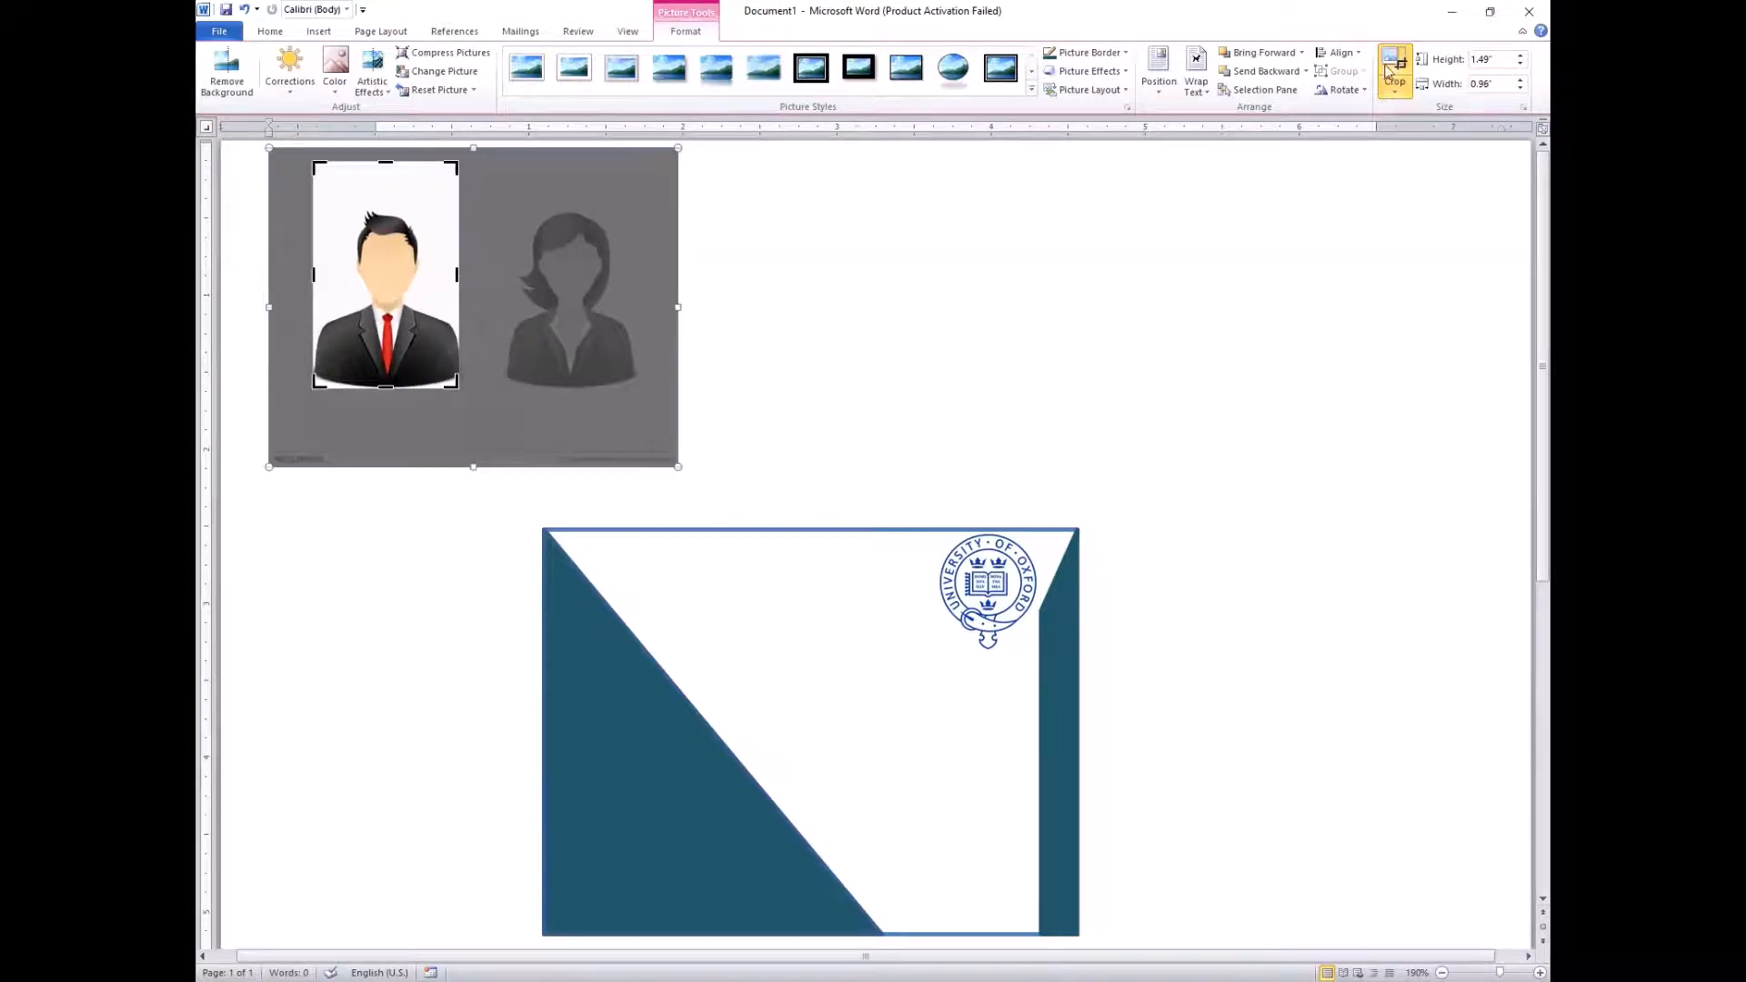
{"action": "left_click_drag", "start_coordinate": [386, 162], "coordinate": [389, 175]}
{"action": "left_click", "coordinate": [1399, 59]}
Place the portrait on the teal triangle near the card's left edge and scale it to about 0.92 by 0.63 inches
{"action": "left_click_drag", "start_coordinate": [364, 264], "coordinate": [616, 576]}
{"action": "left_click_drag", "start_coordinate": [653, 341], "coordinate": [709, 456]}
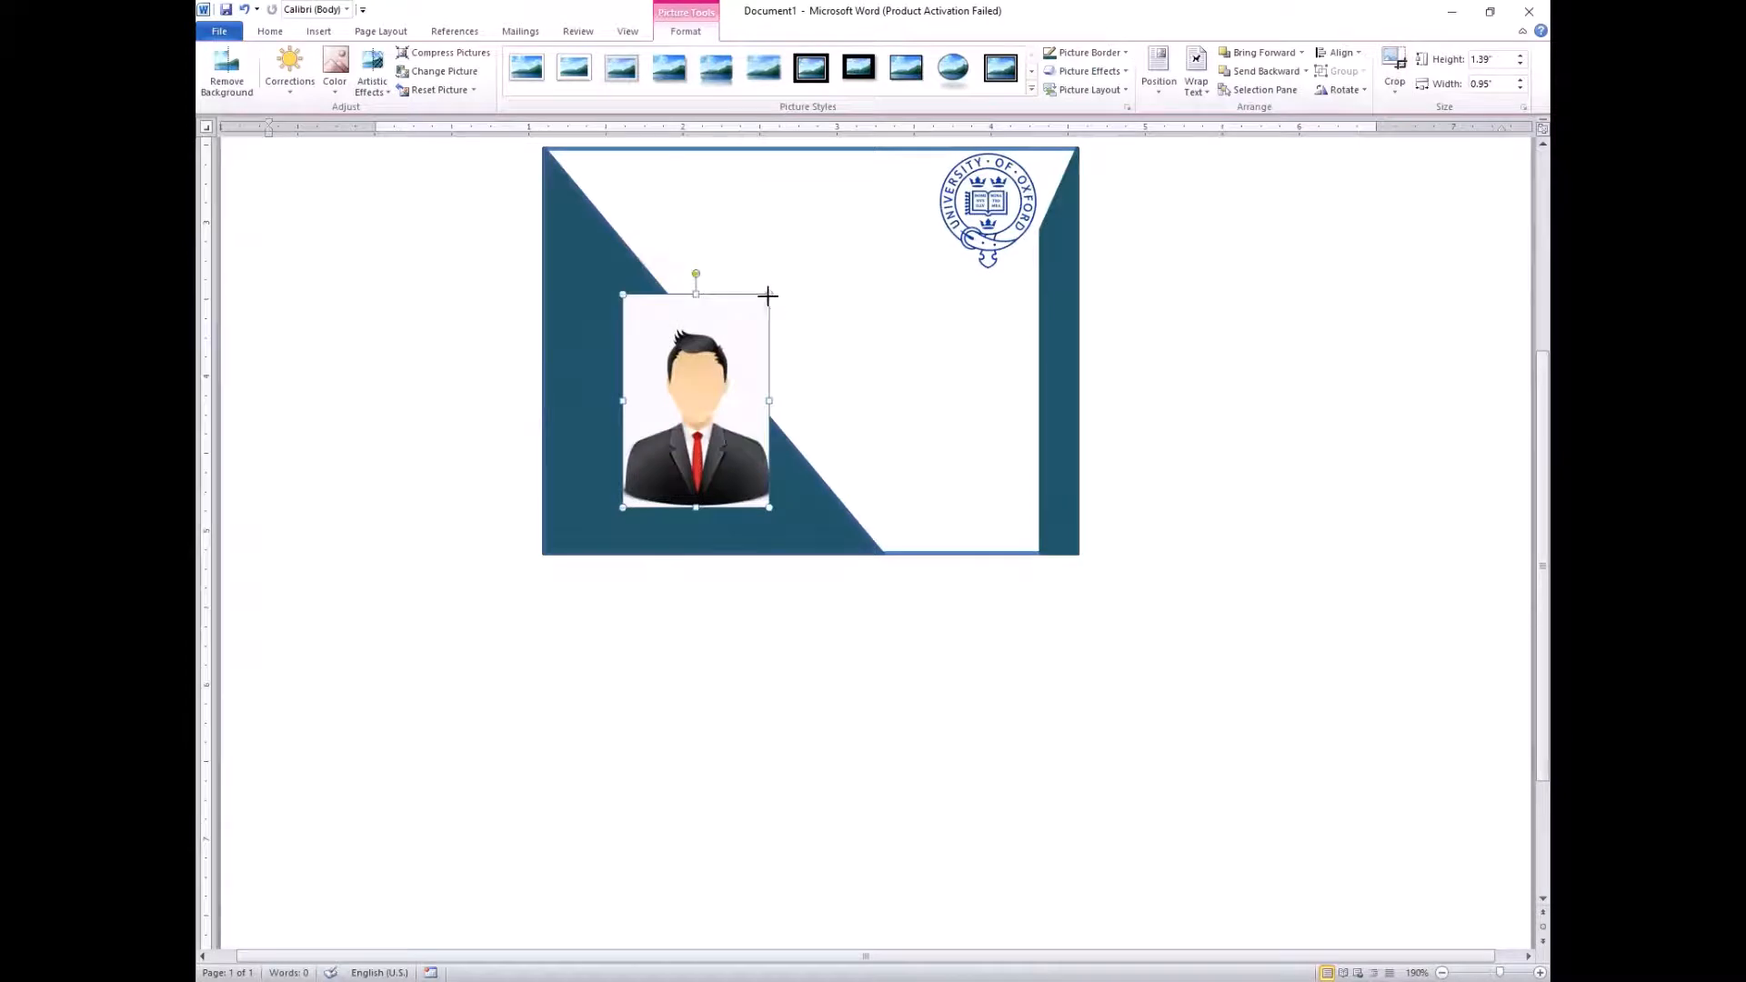
{"action": "left_click_drag", "start_coordinate": [778, 301], "coordinate": [590, 335]}
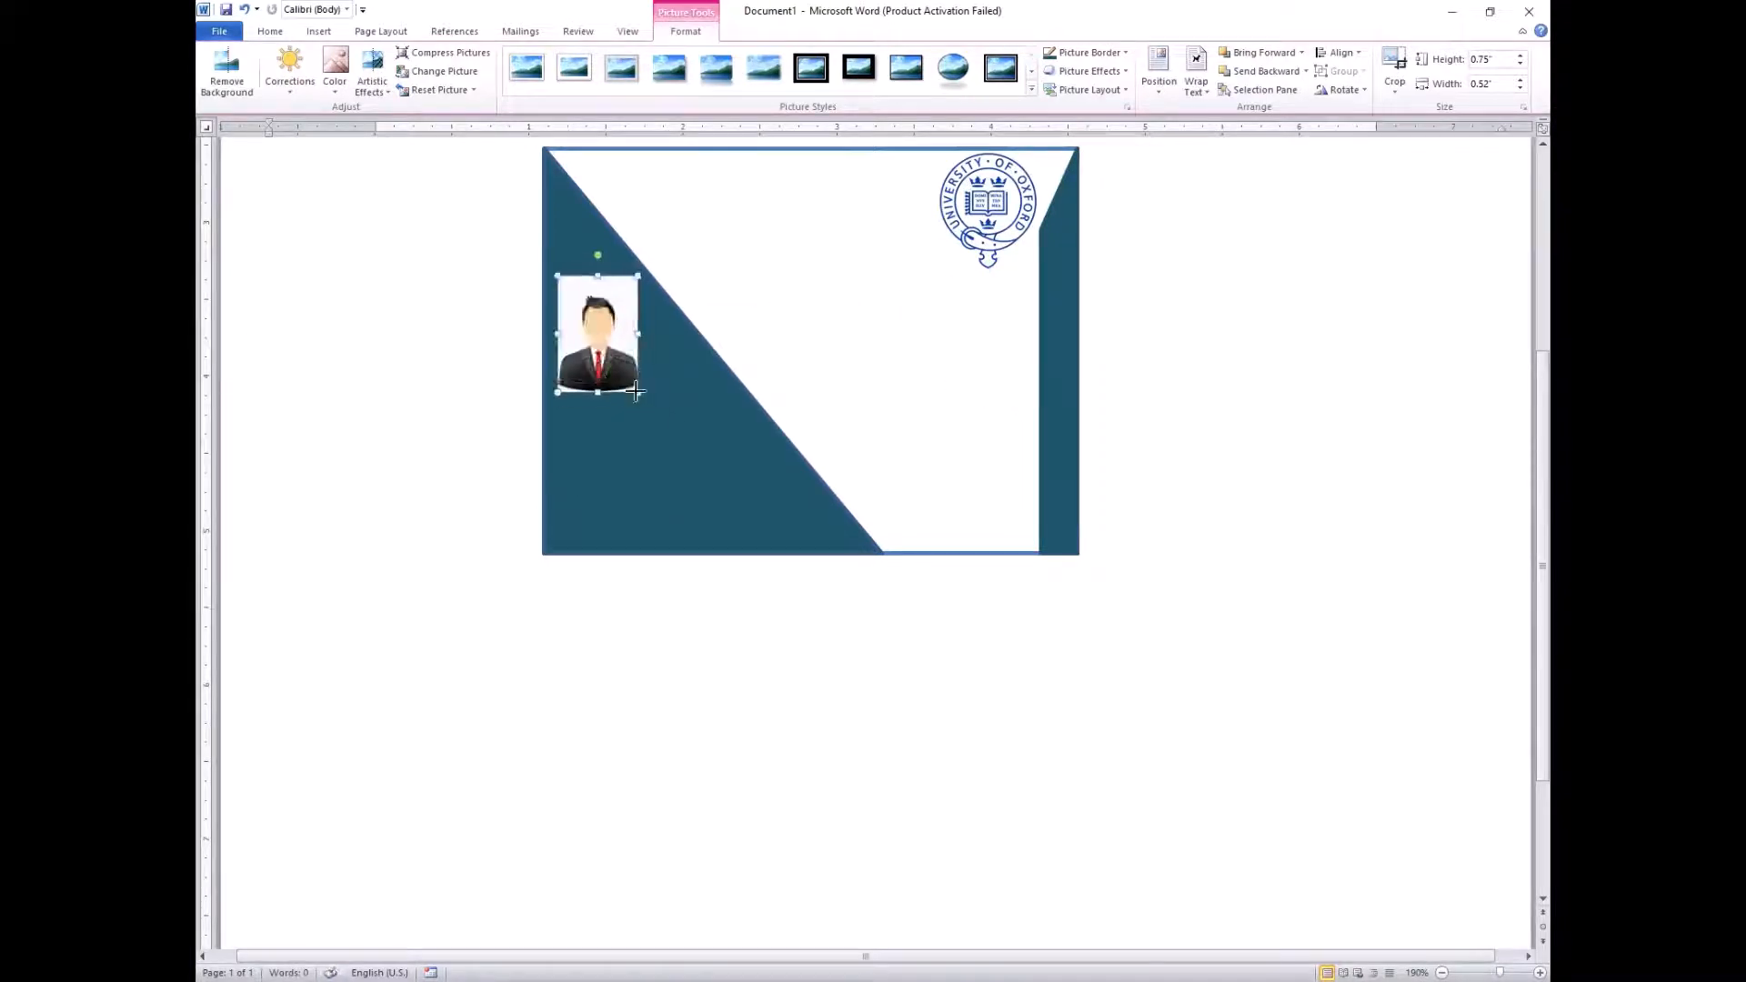
{"action": "left_click_drag", "start_coordinate": [636, 391], "coordinate": [656, 418]}
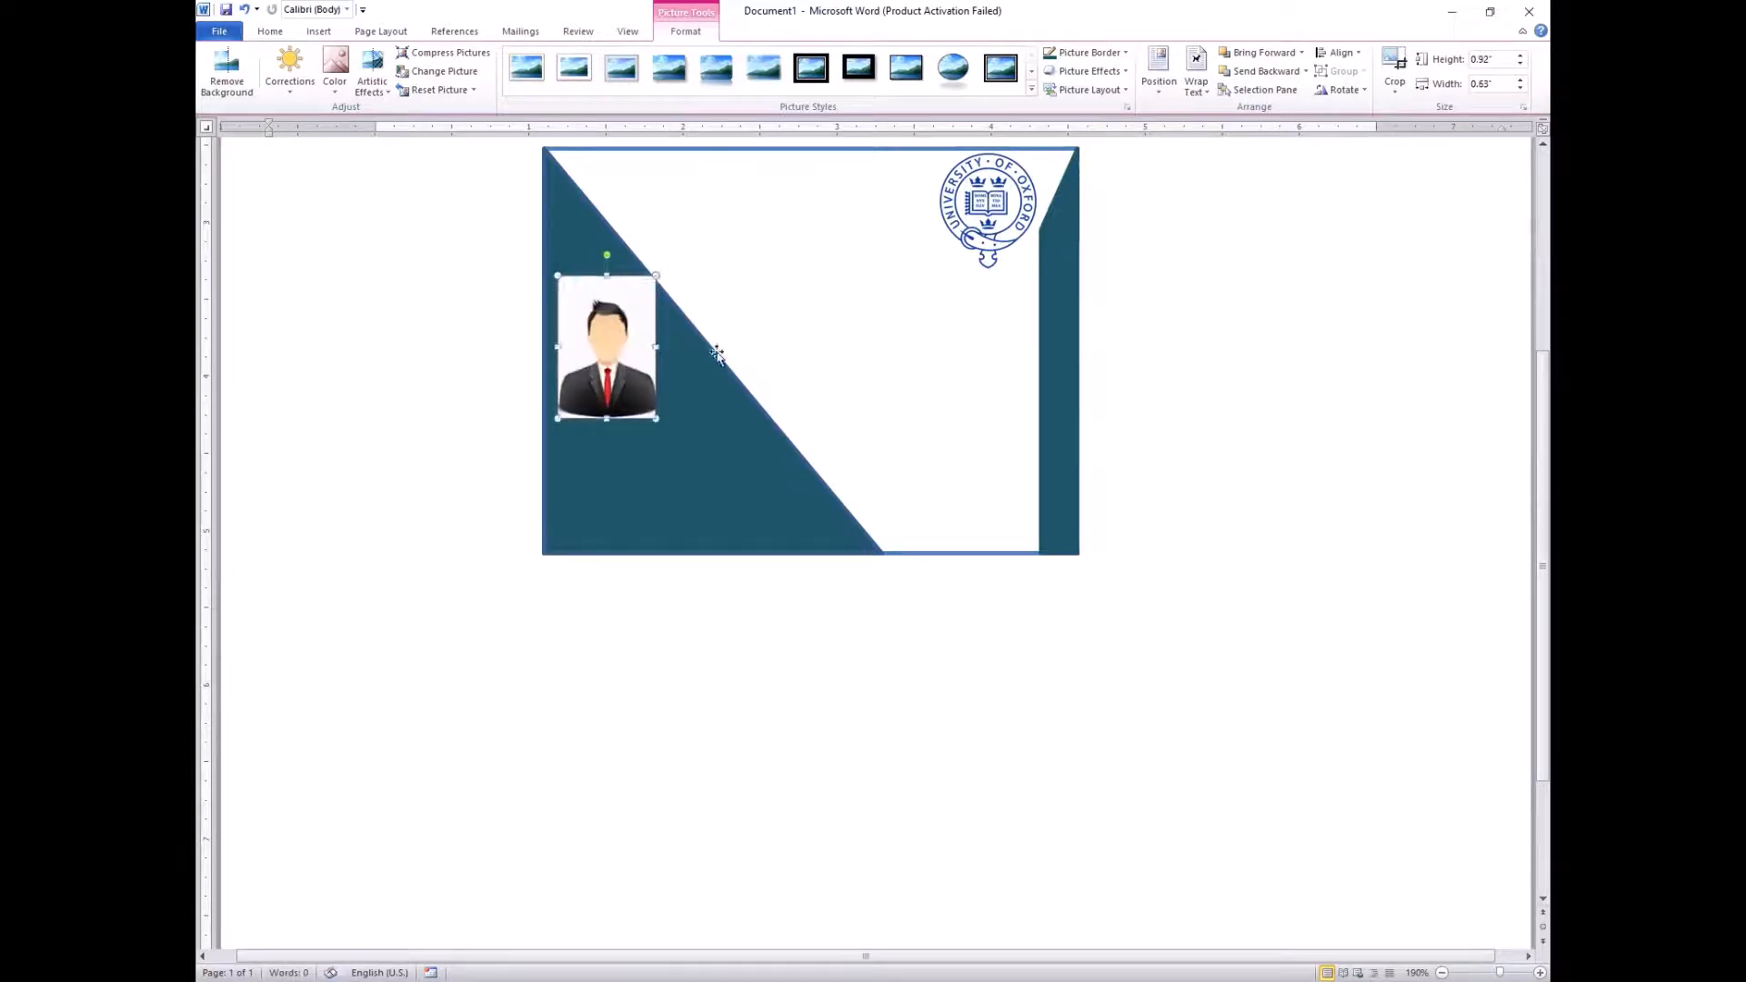
{"action": "left_click", "coordinate": [718, 355]}
{"action": "left_click_drag", "start_coordinate": [609, 359], "coordinate": [601, 372]}
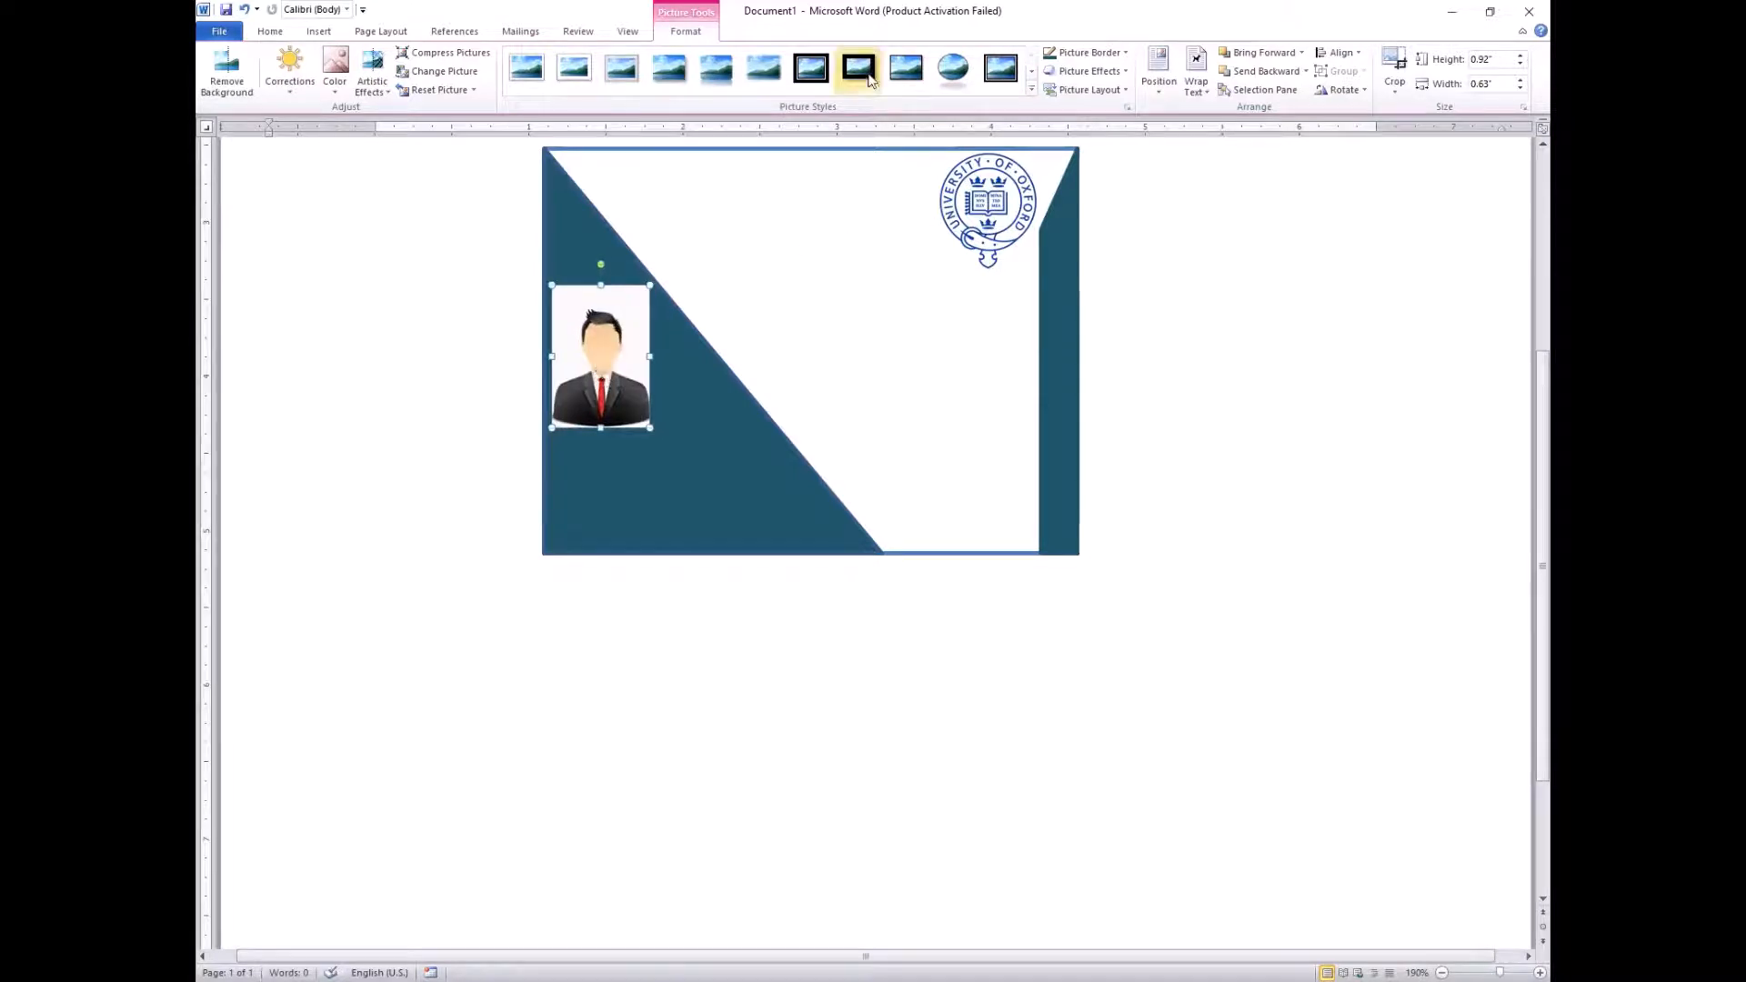
Give the portrait the picture style with rounded corners and a reflection below
{"action": "left_click", "coordinate": [1033, 89]}
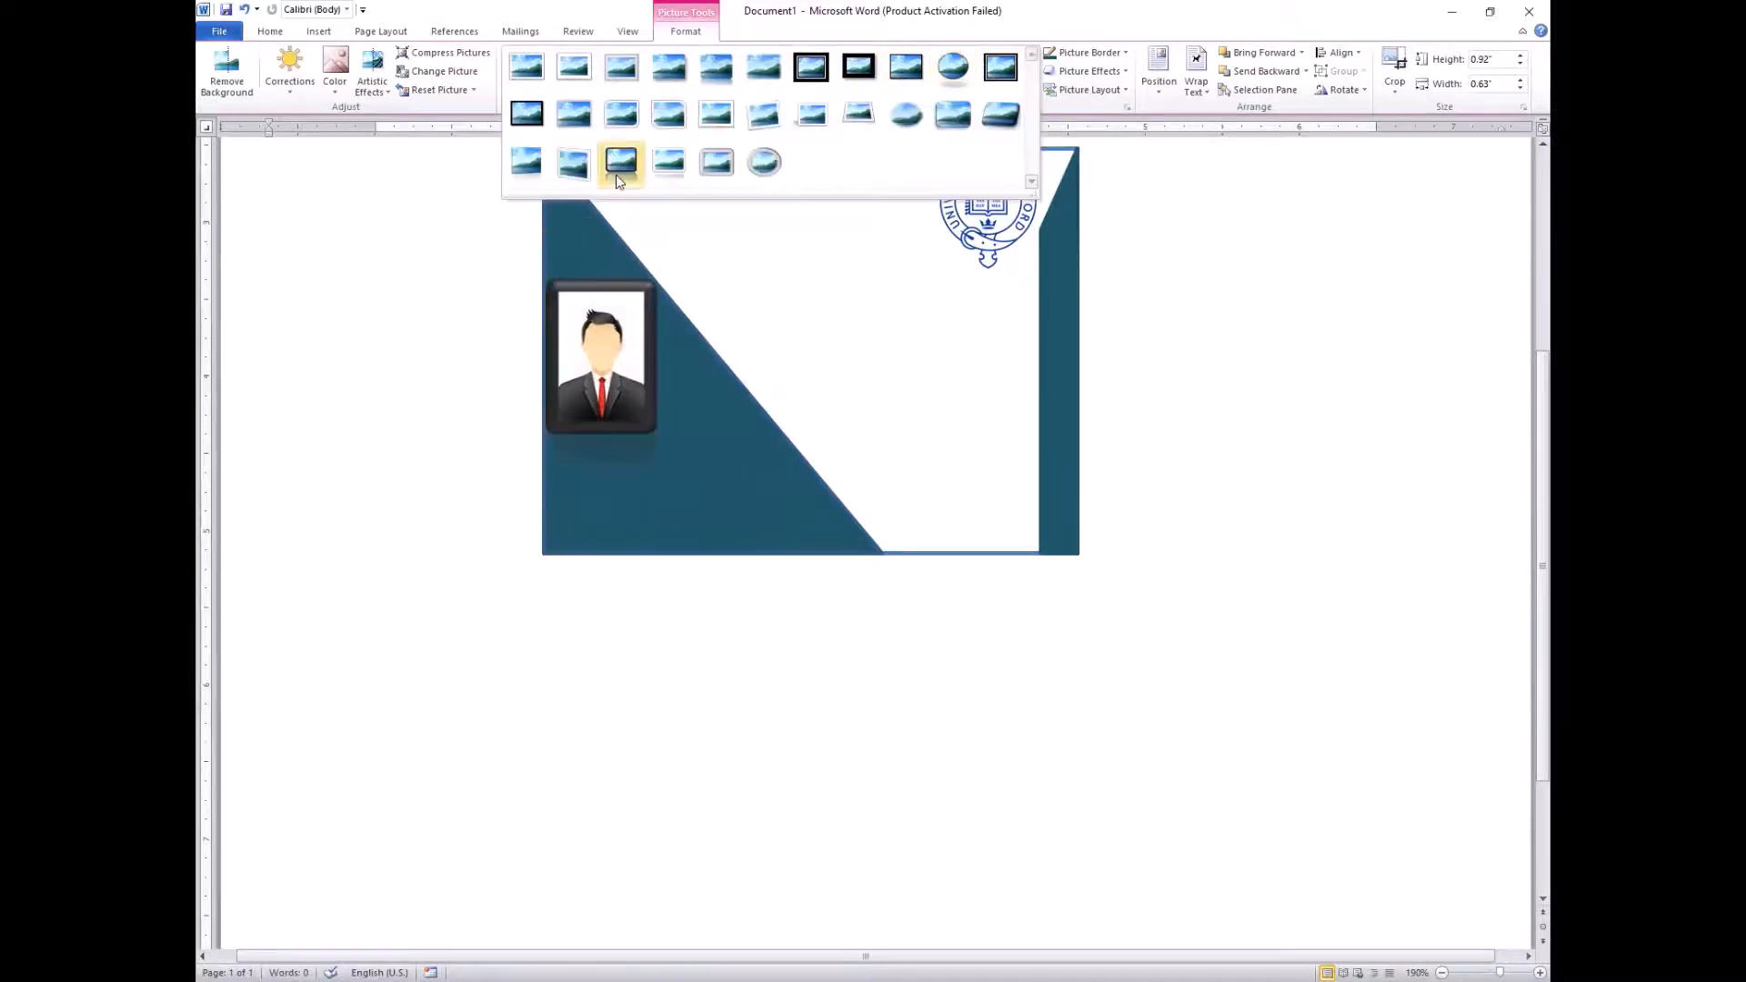
{"action": "left_click", "coordinate": [717, 77]}
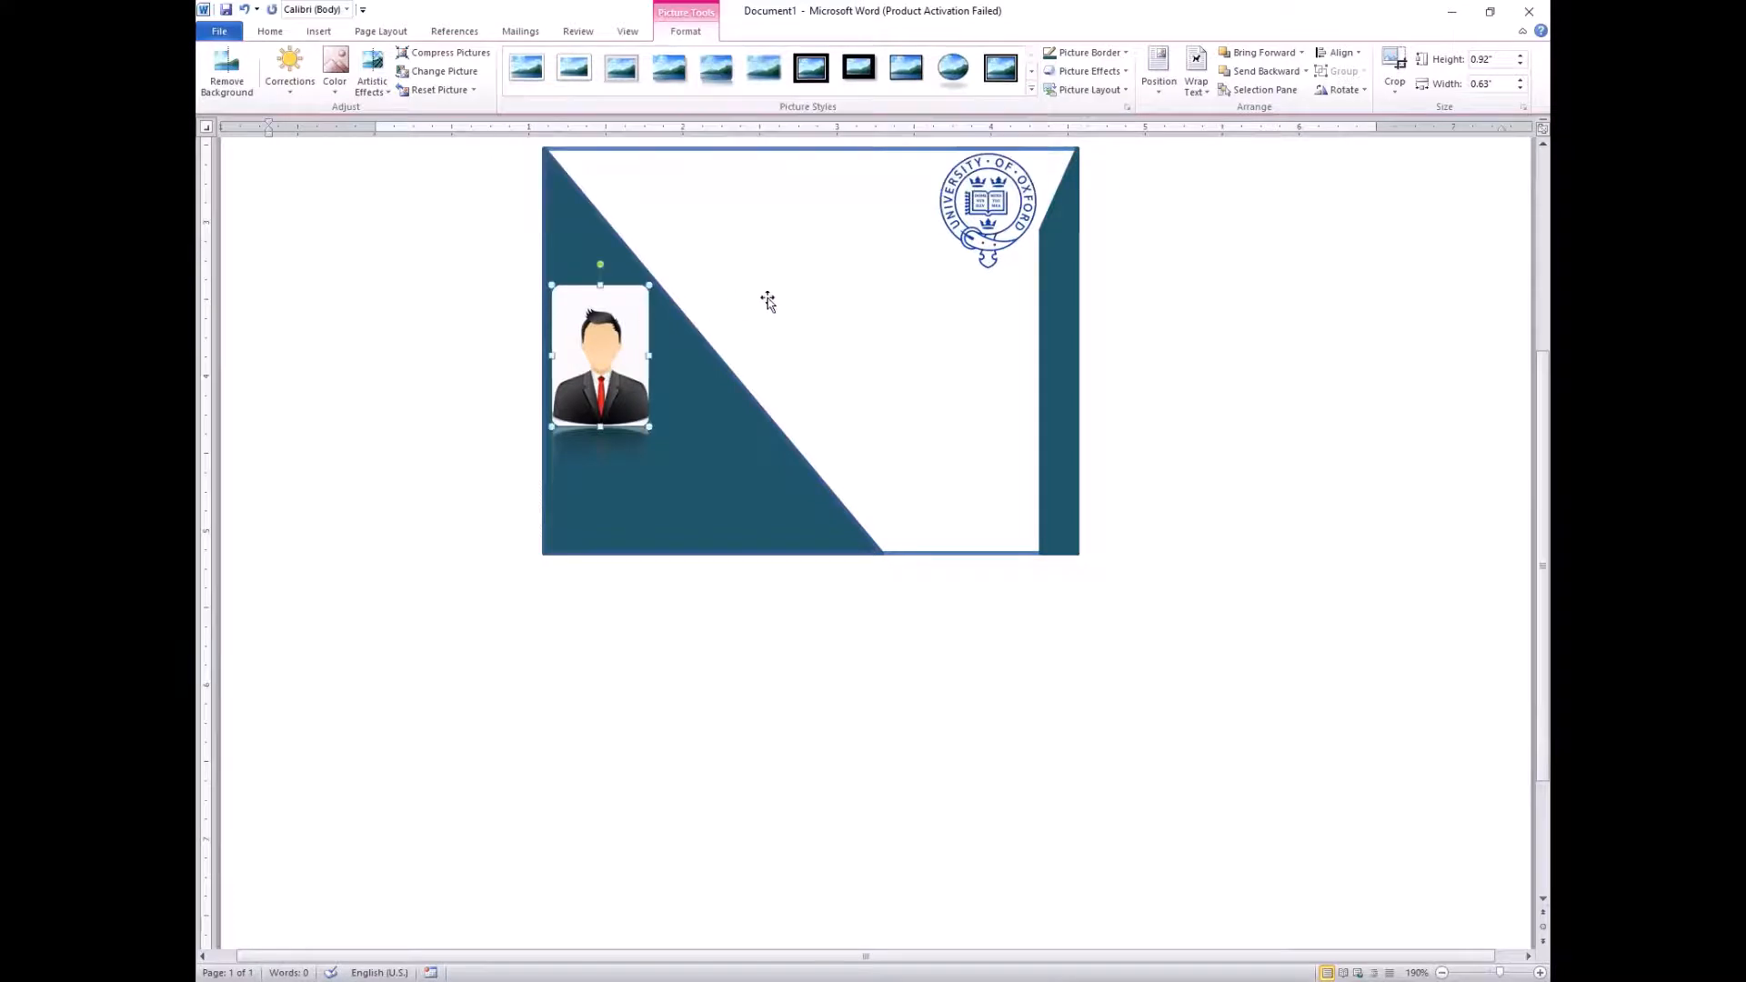
{"action": "left_click", "coordinate": [291, 91]}
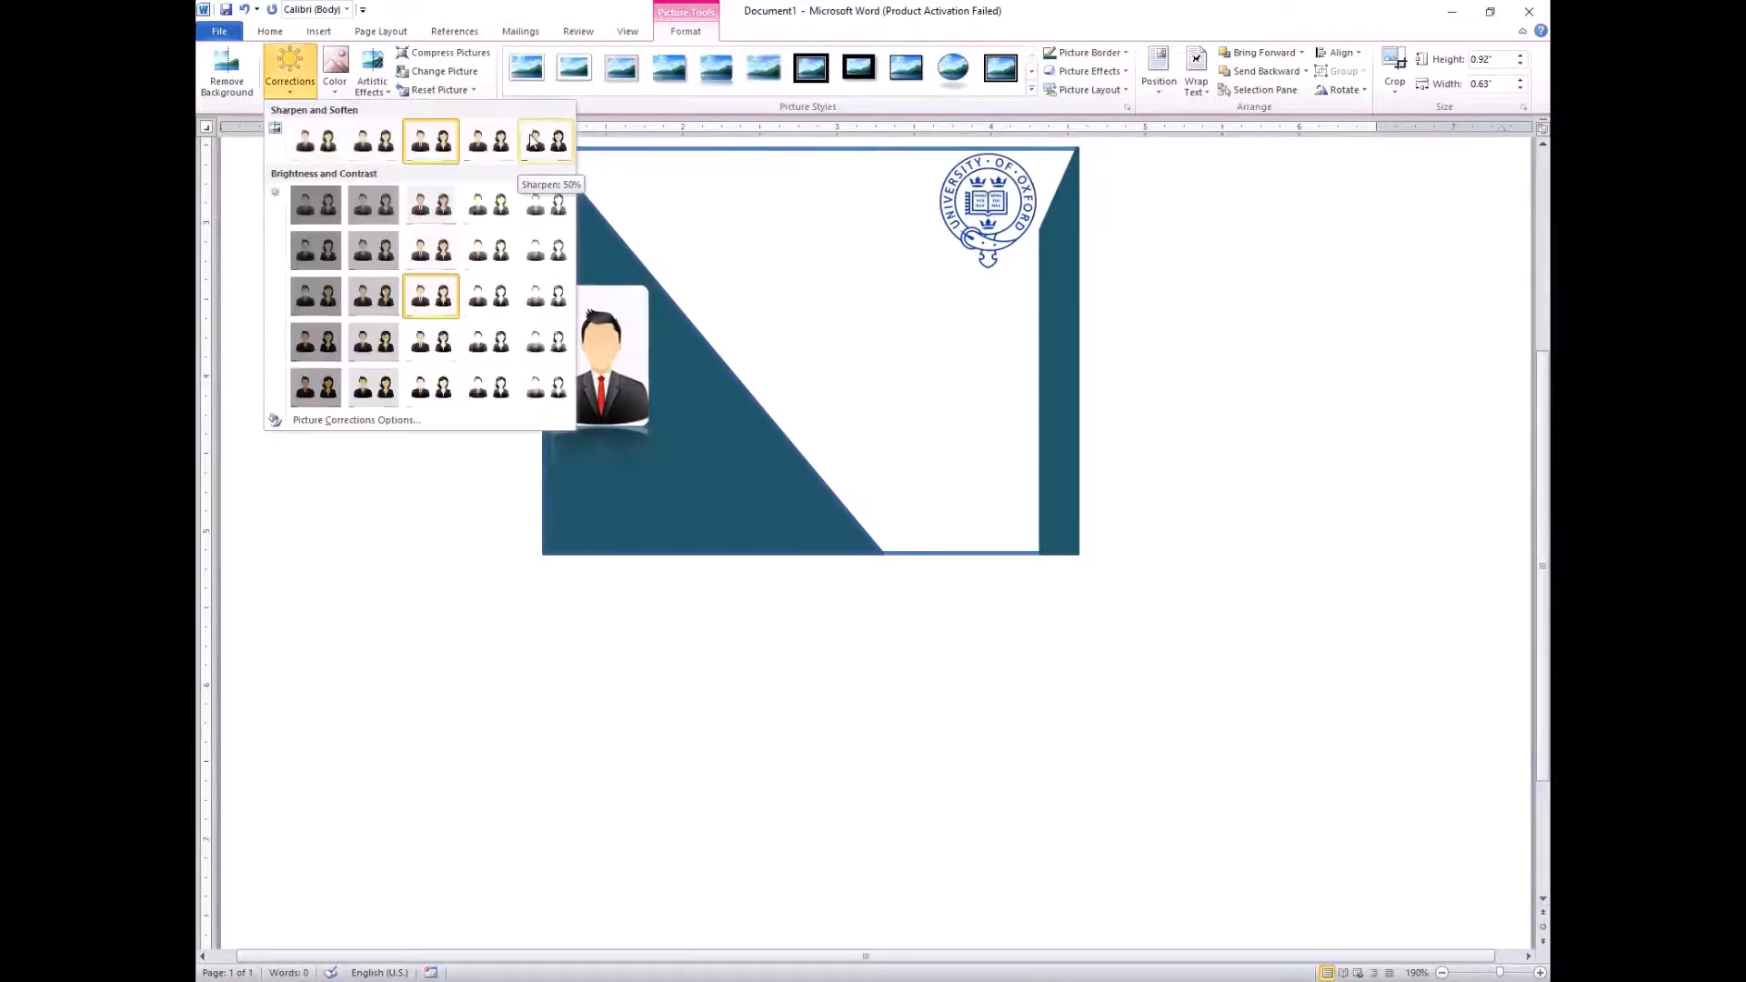
{"action": "left_click", "coordinate": [758, 335]}
Insert a Simple Text Box and replace its placeholder text with "Name:"
{"action": "scroll", "coordinate": [569, 503], "scroll_direction": "up", "scroll_amount": 1}
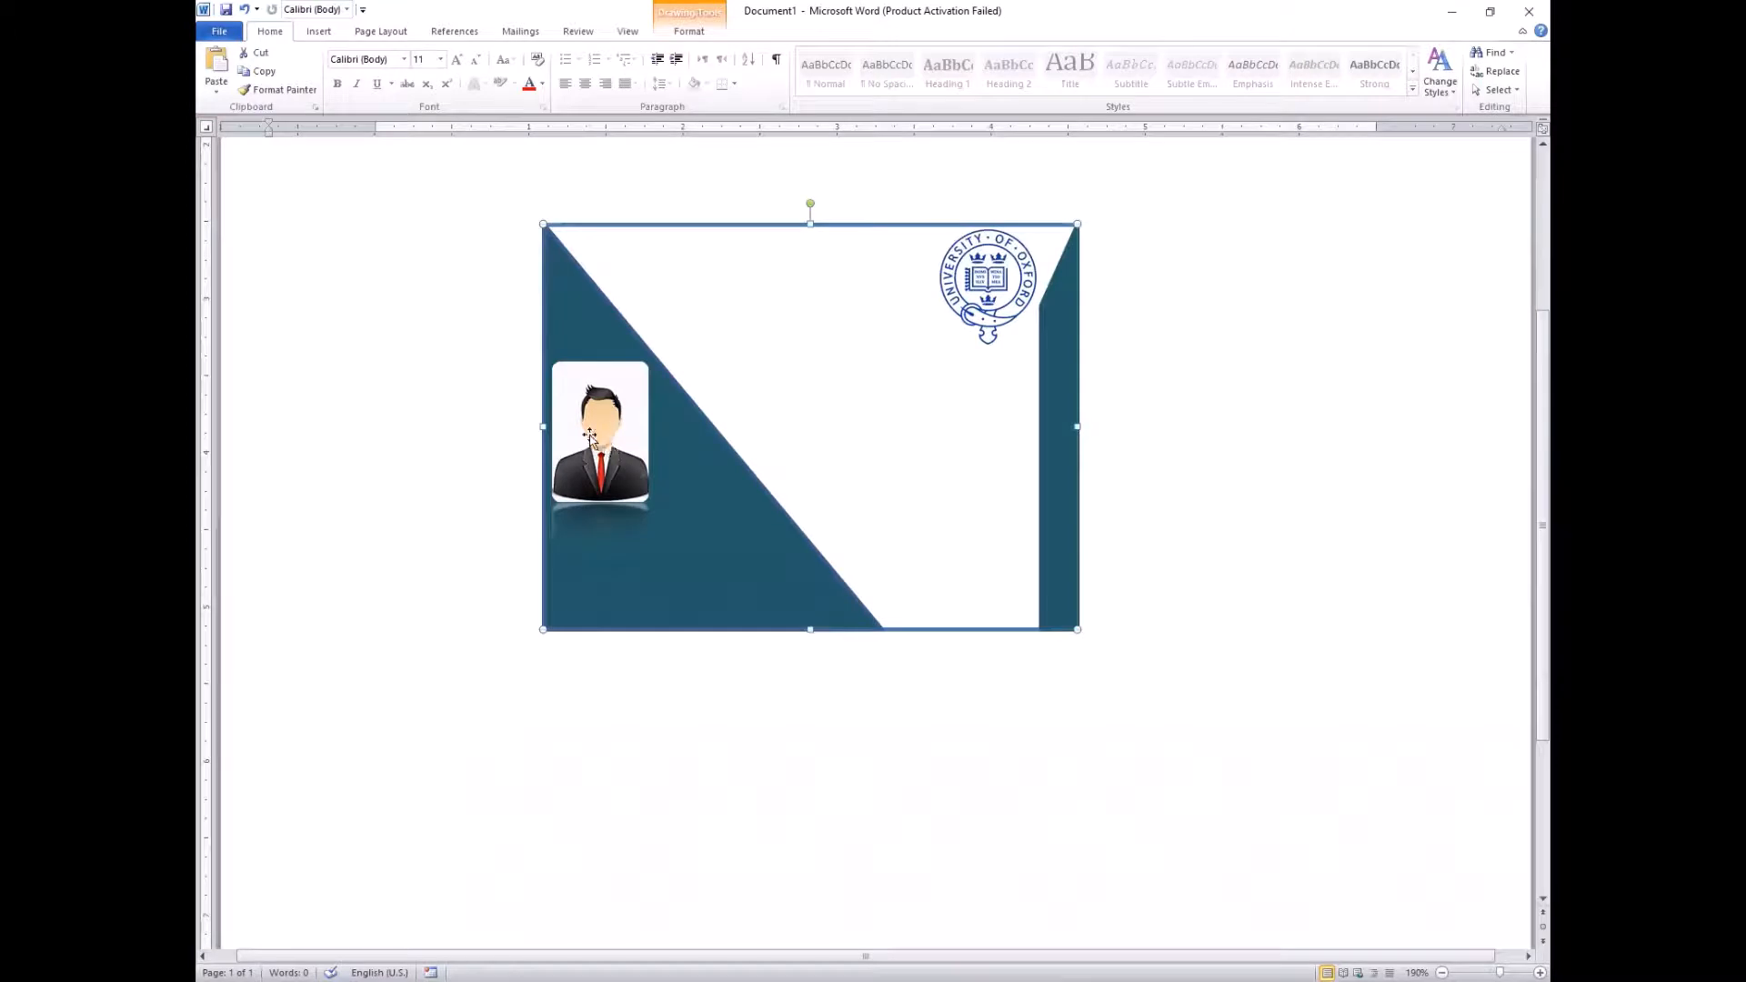
{"action": "left_click", "coordinate": [319, 36]}
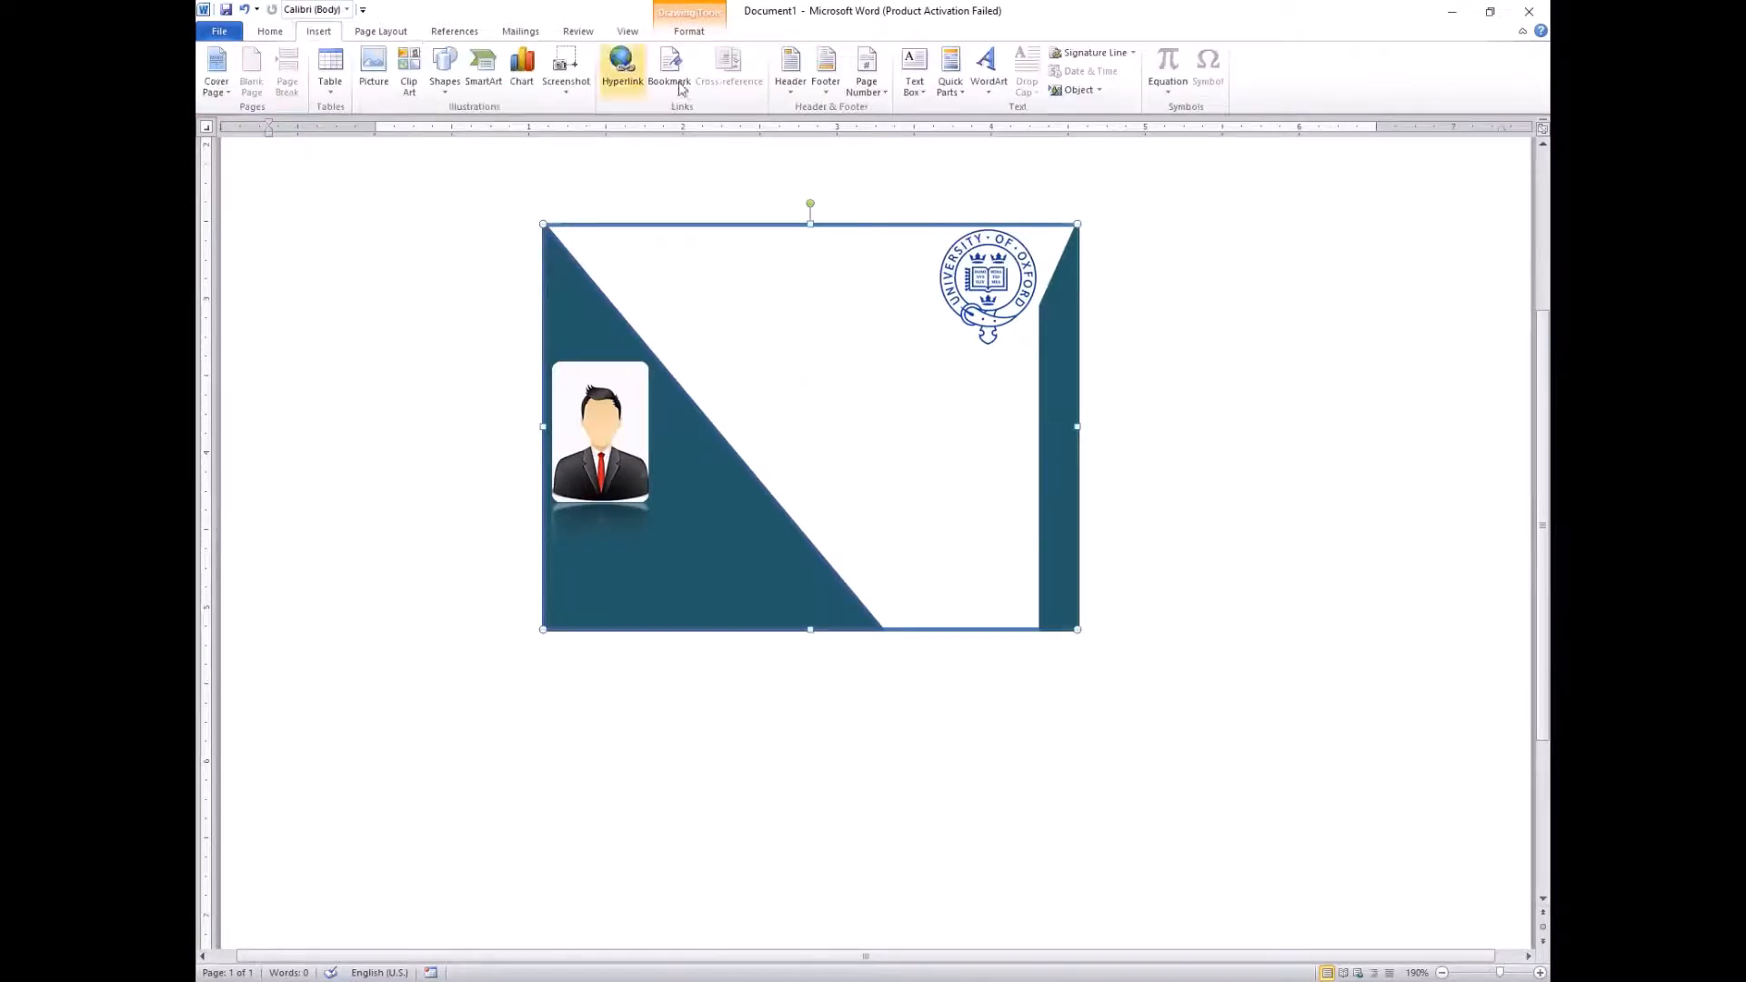
{"action": "left_click", "coordinate": [913, 70]}
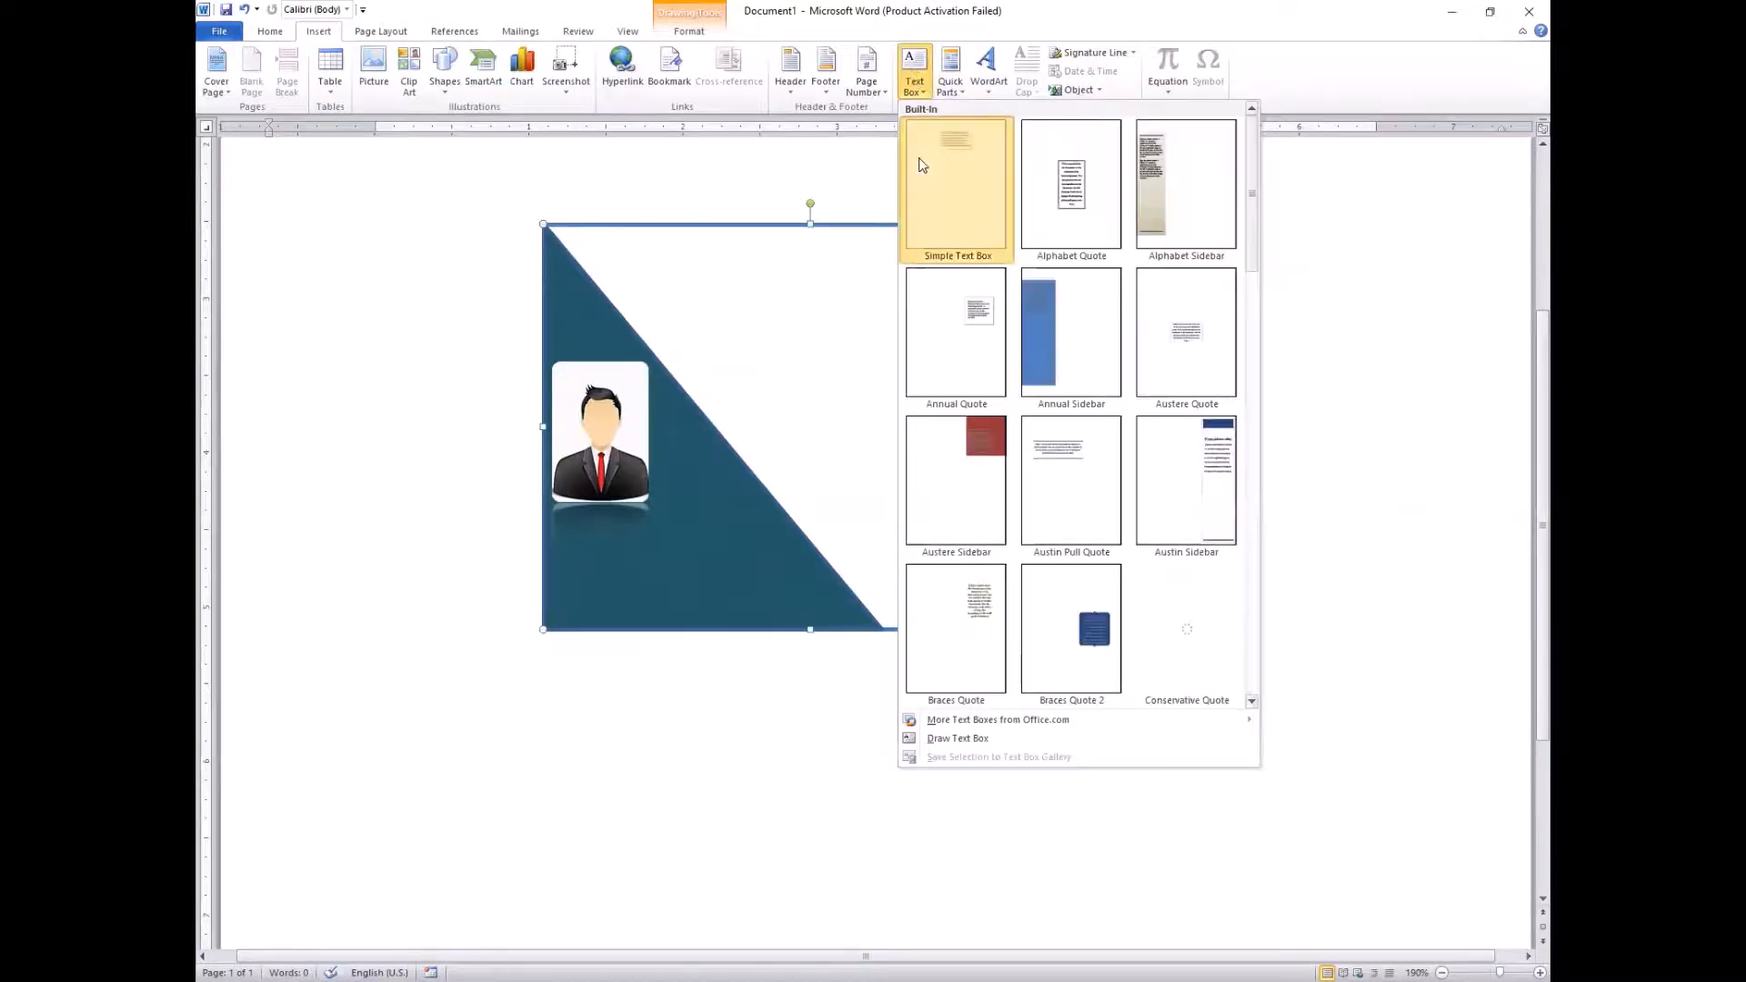
{"action": "left_click", "coordinate": [981, 311]}
{"action": "key", "text": "BackSpace"}
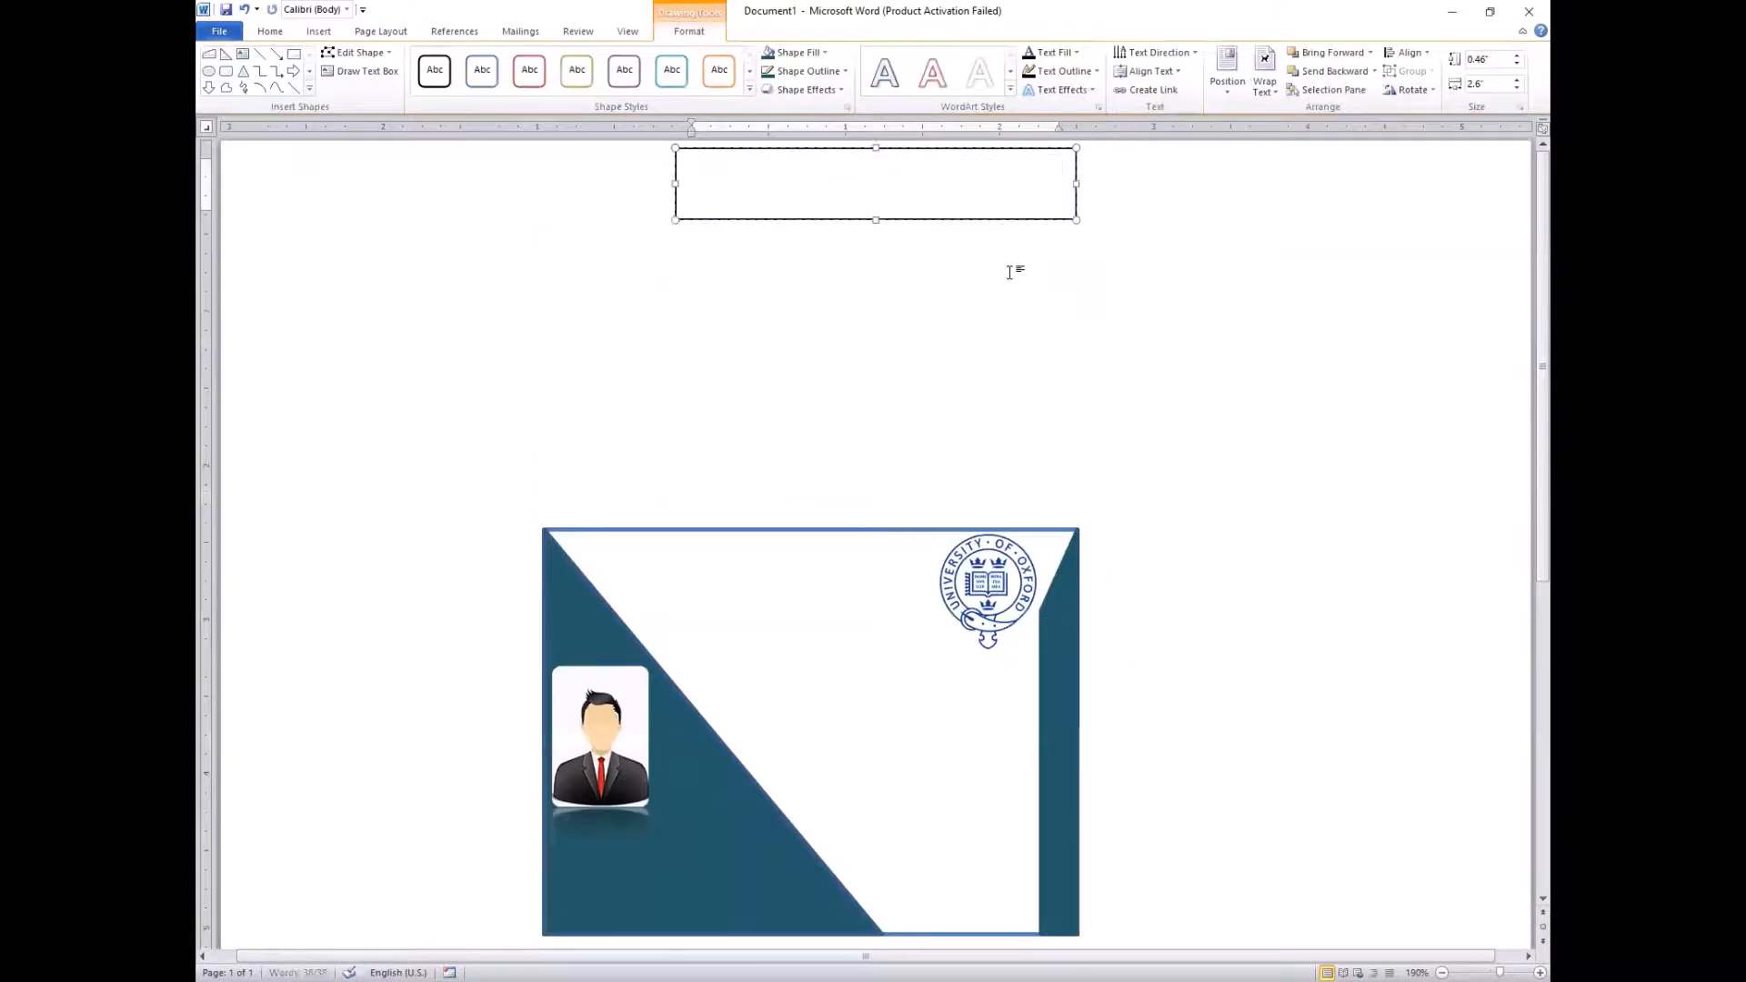
{"action": "type", "text": "Name:"}
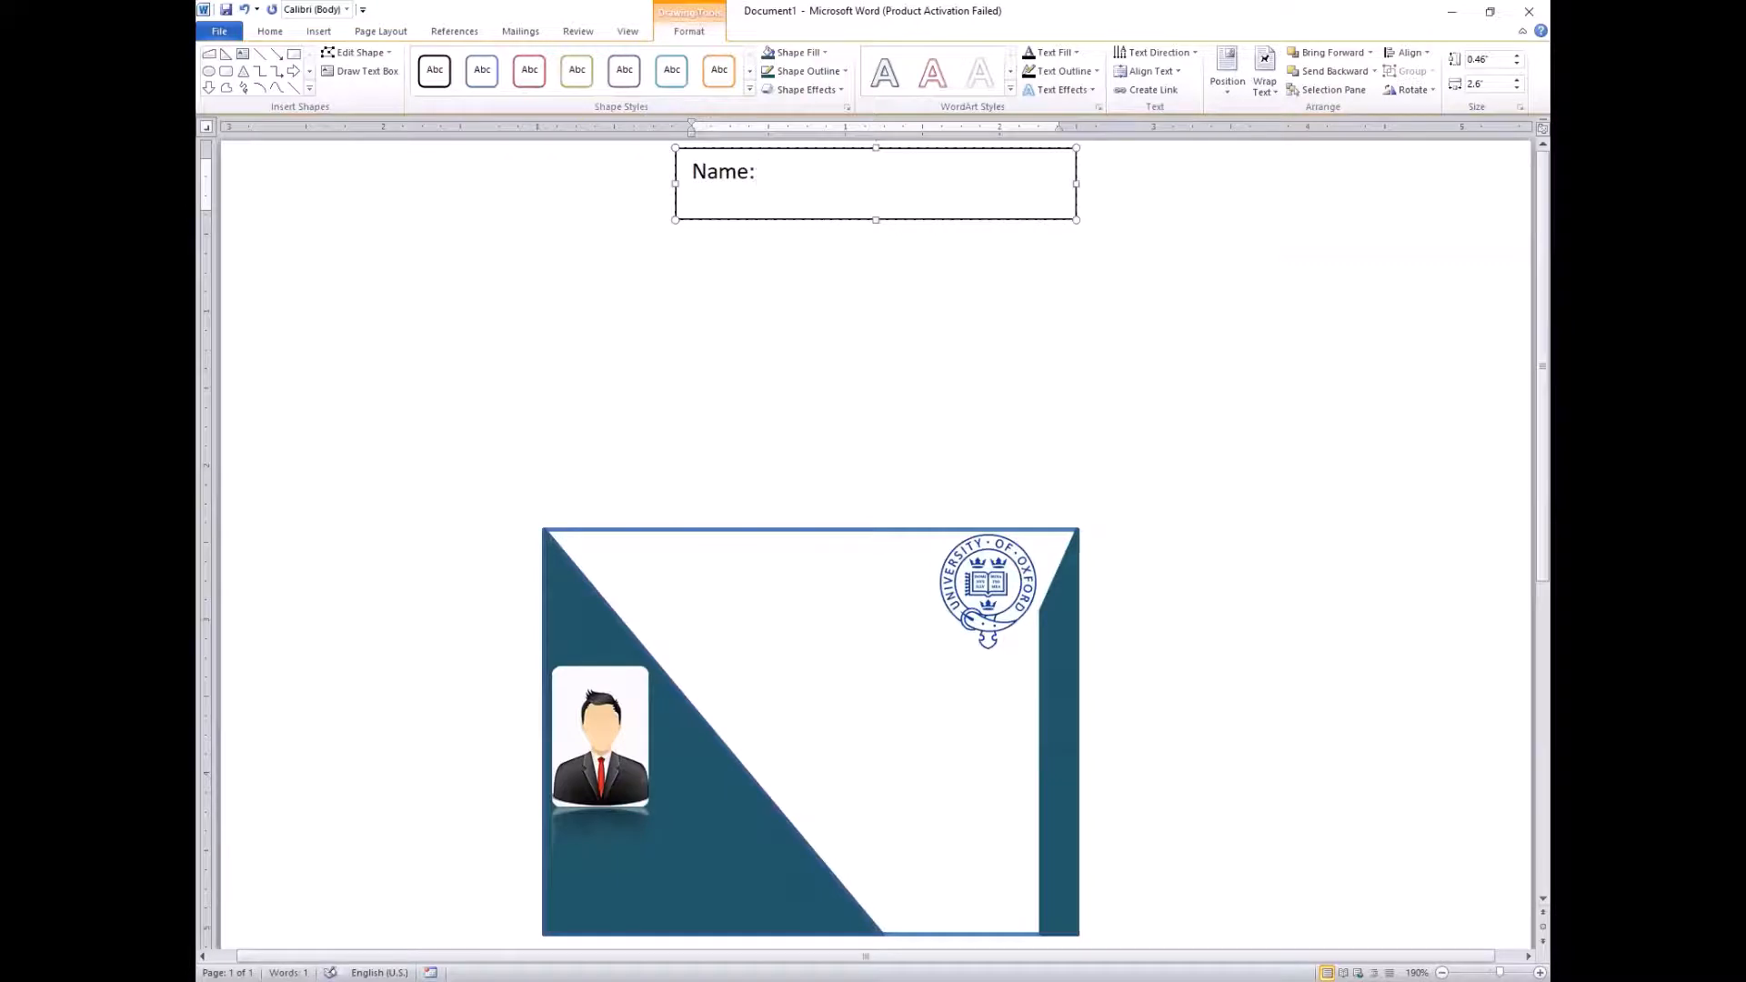
Add the lines "F/Name:", "Cast:" and "Department:" below the name label in the text box
{"action": "key", "text": "Return"}
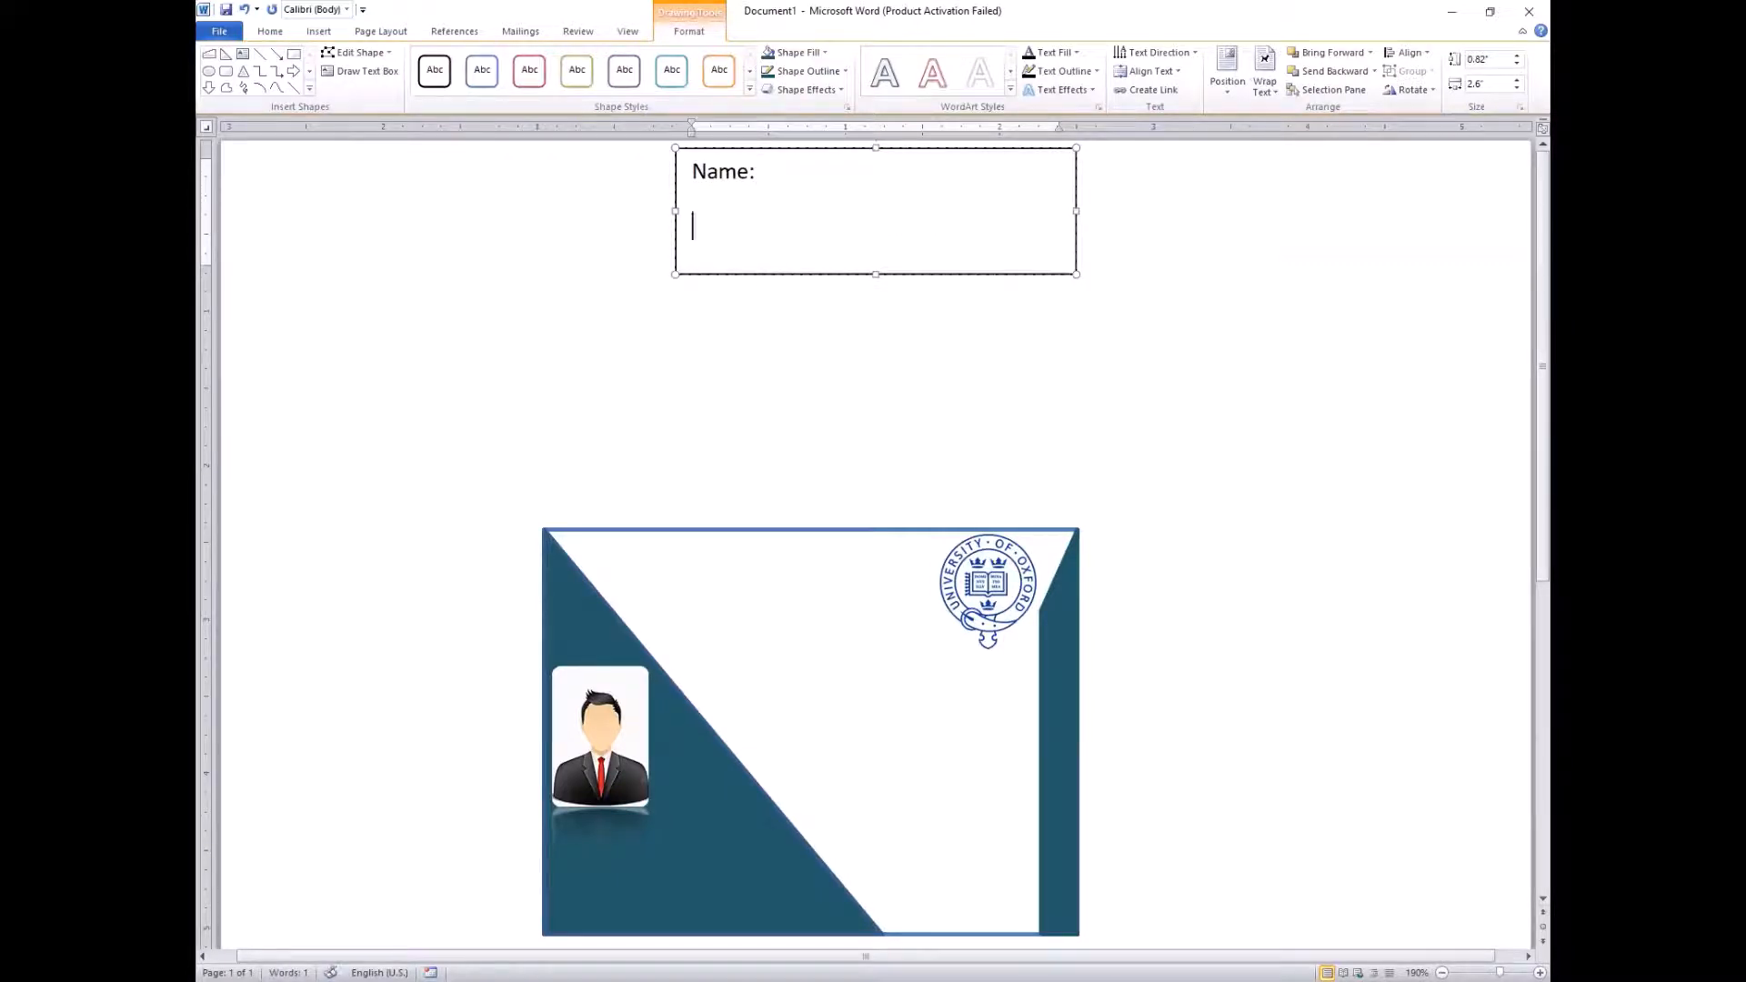
{"action": "type", "text": "F/Name:"}
{"action": "key", "text": "Return"}
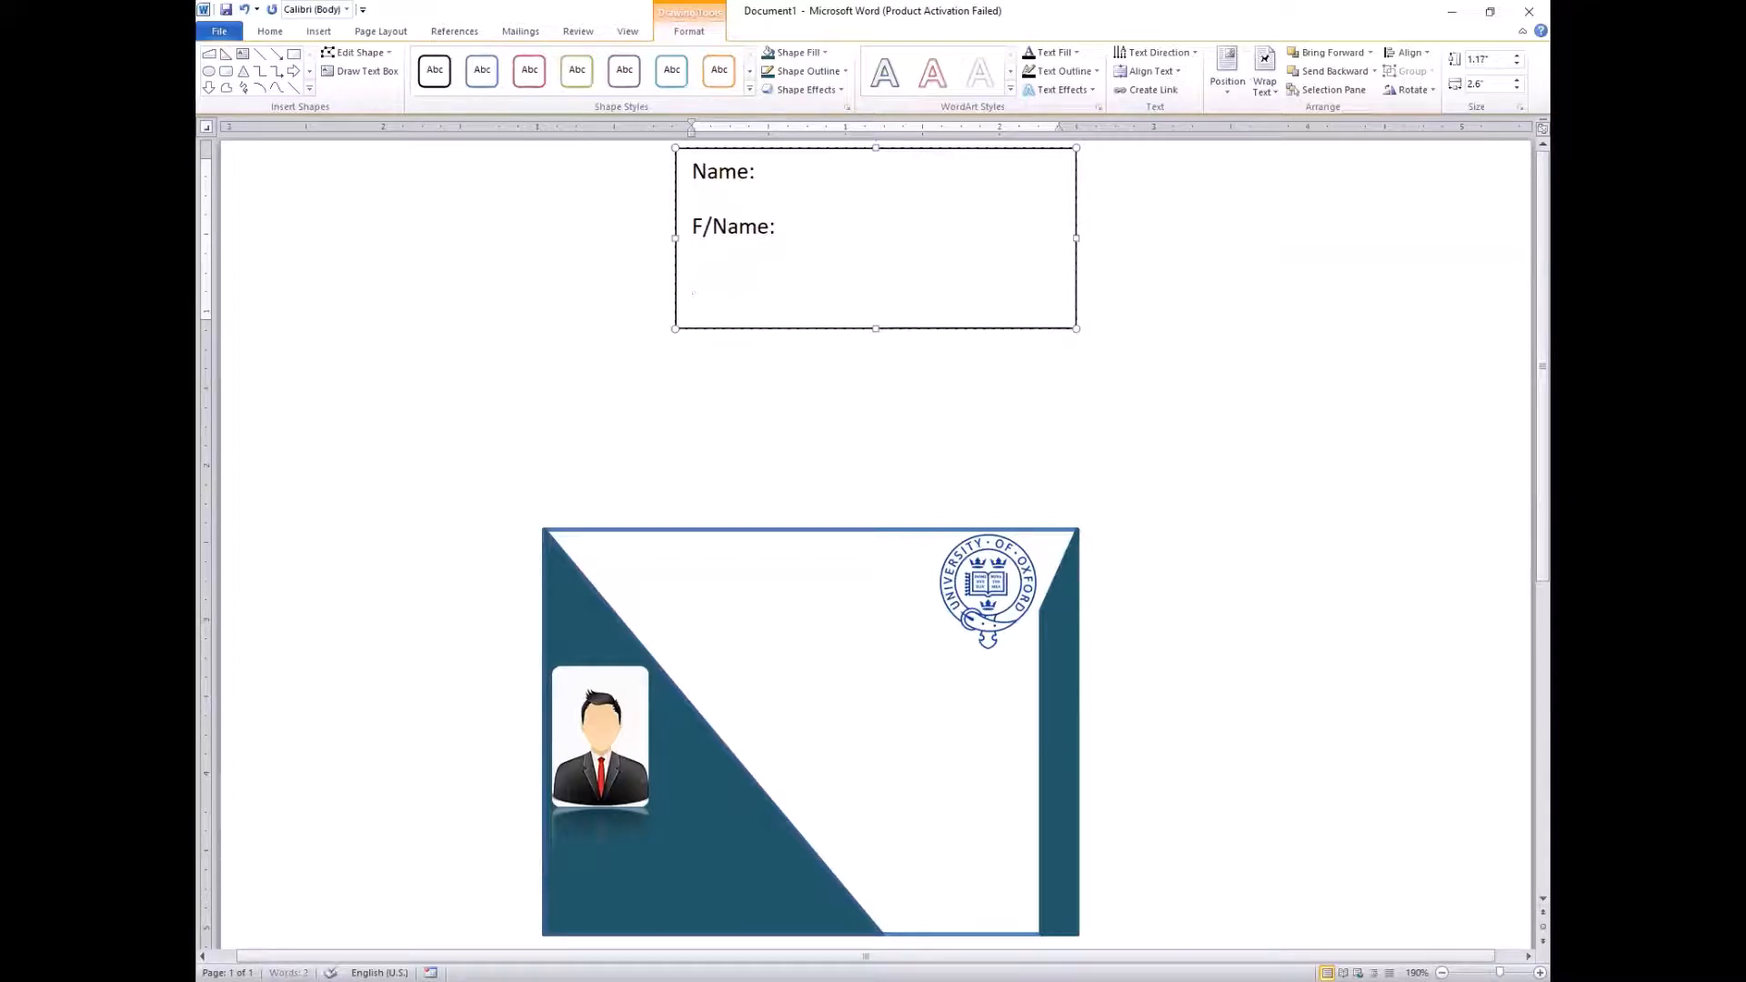
{"action": "type", "text": "Caste"}
{"action": "key", "text": "BackSpace"}
{"action": "type", "text": ":"}
{"action": "key", "text": "Return"}
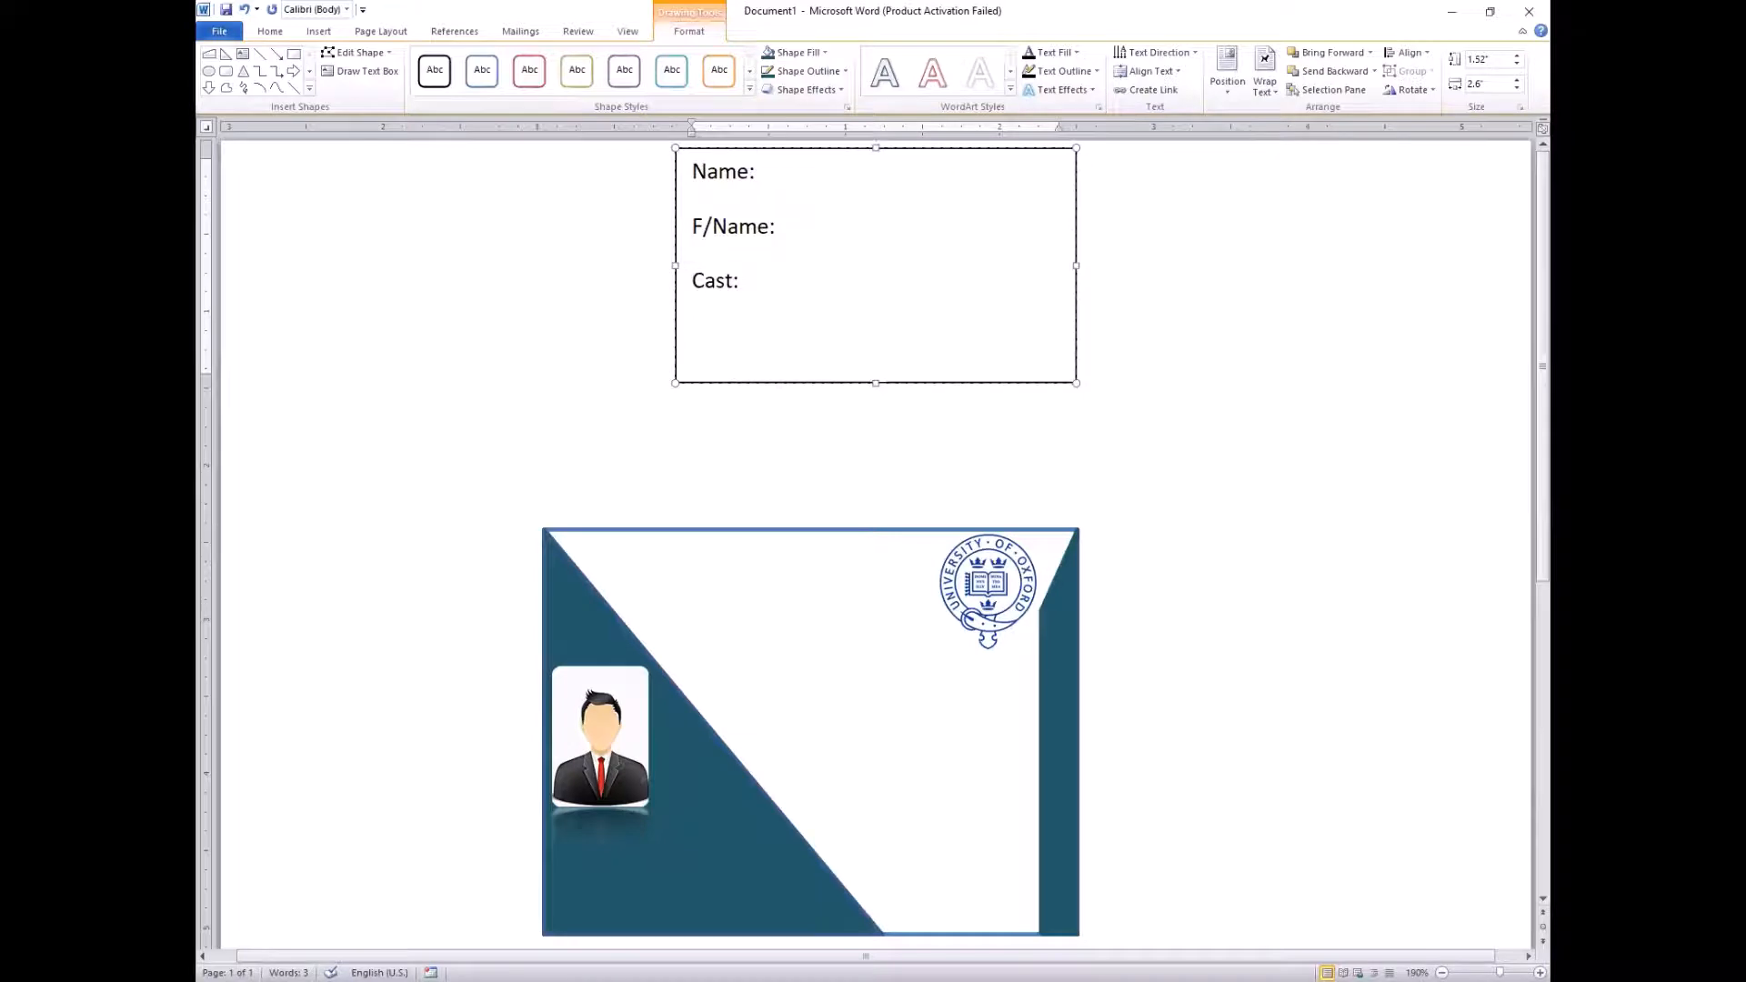
{"action": "type", "text": "Department"}
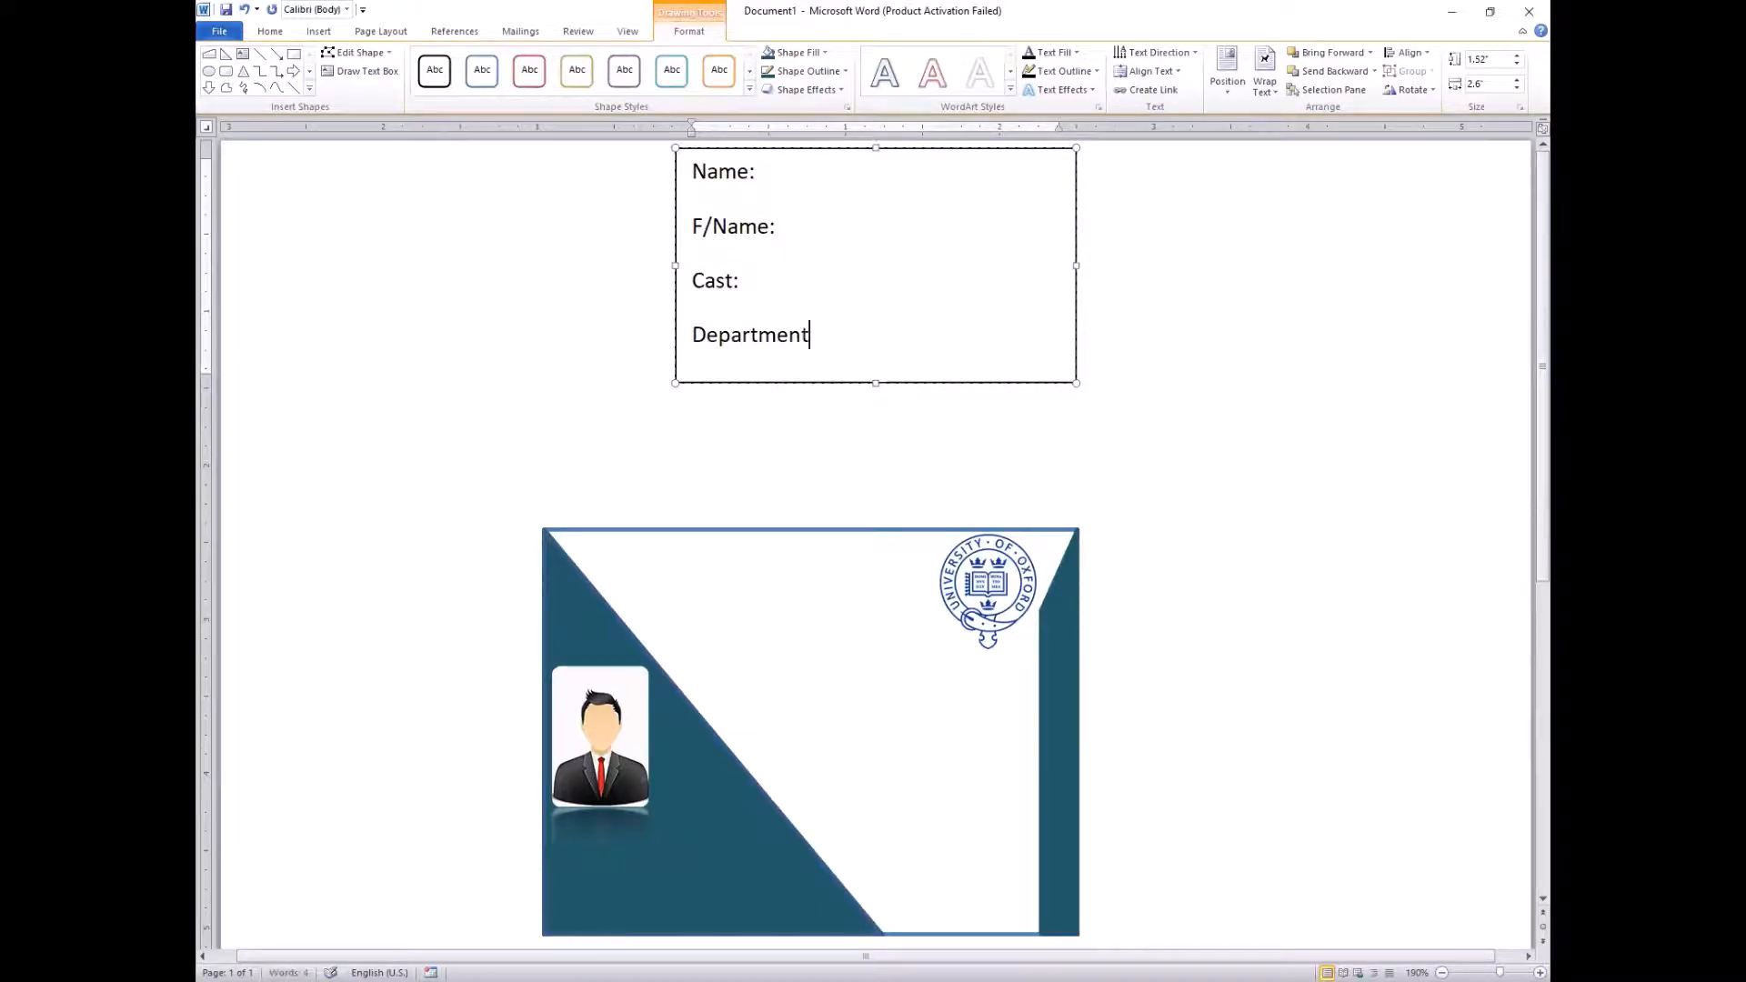
{"action": "type", "text": ":"}
Add underscore blanks after the Name, F/Name, Cast and Department labels, ending at roughly the same point
{"action": "left_click", "coordinate": [775, 173]}
{"action": "type", "text": "_________"}
{"action": "key", "text": "Down"}
{"action": "type", "text": "________________"}
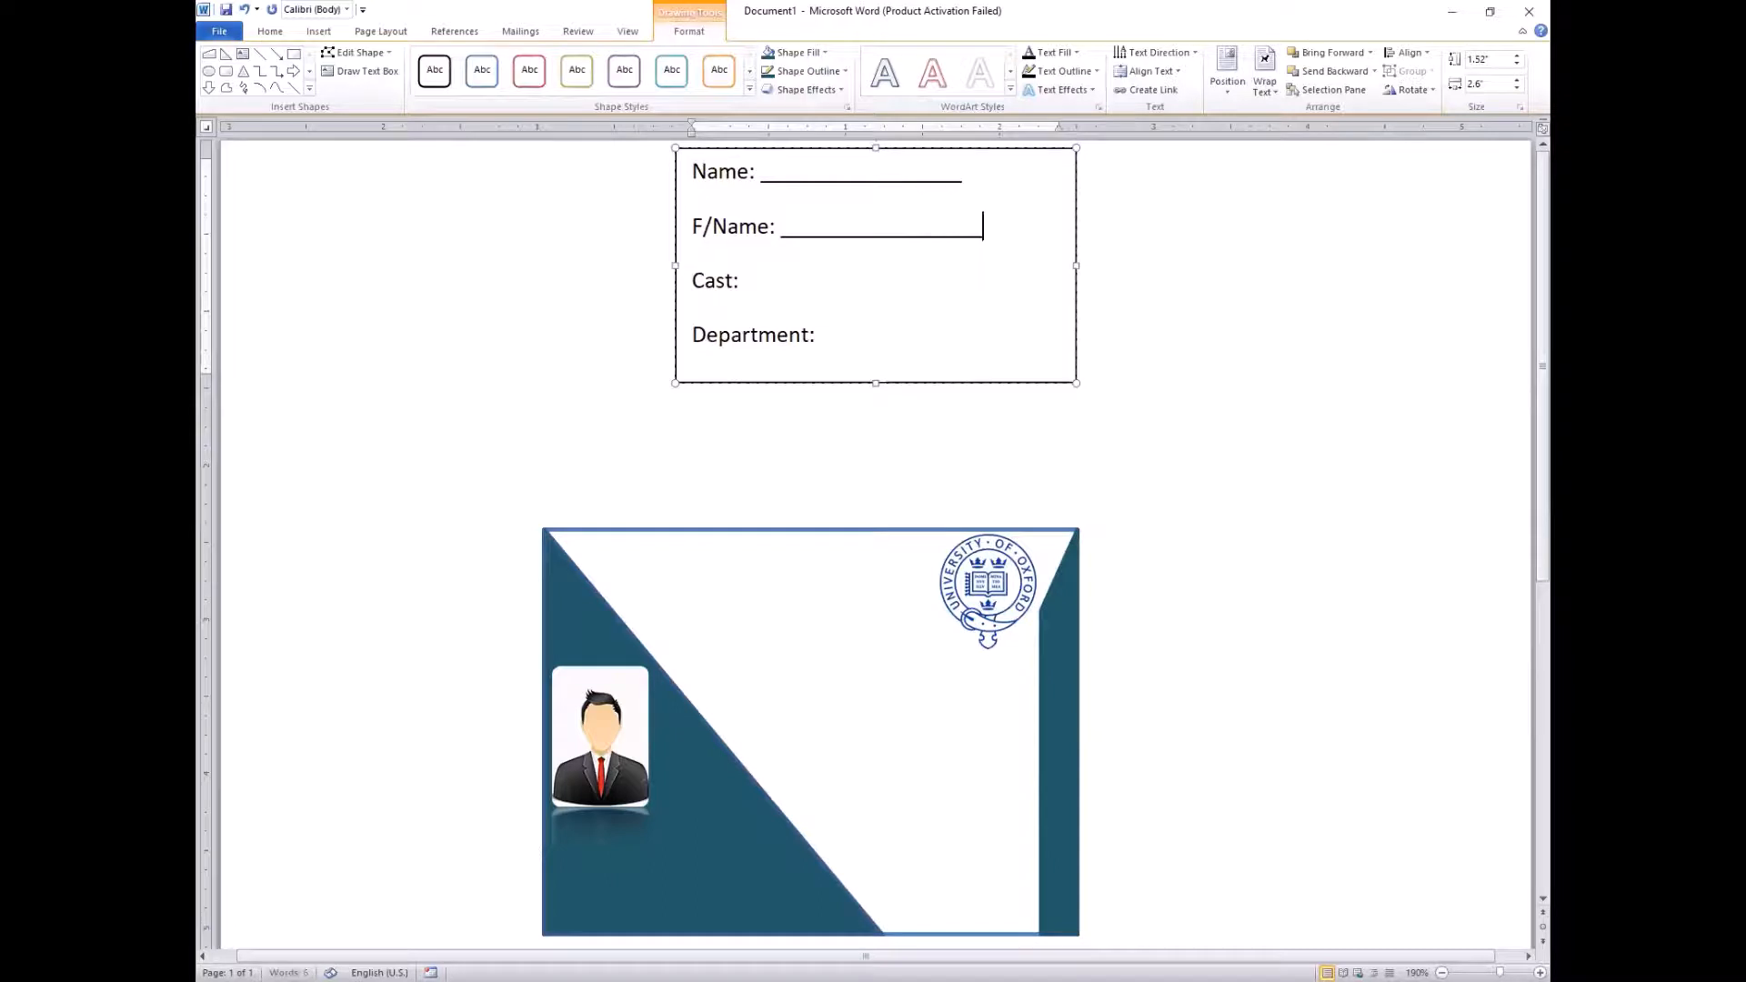
{"action": "key", "text": "BackSpace"}
{"action": "key", "text": "Down"}
{"action": "type", "text": "__________________"}
{"action": "key", "text": "Down"}
{"action": "type", "text": "__________"}
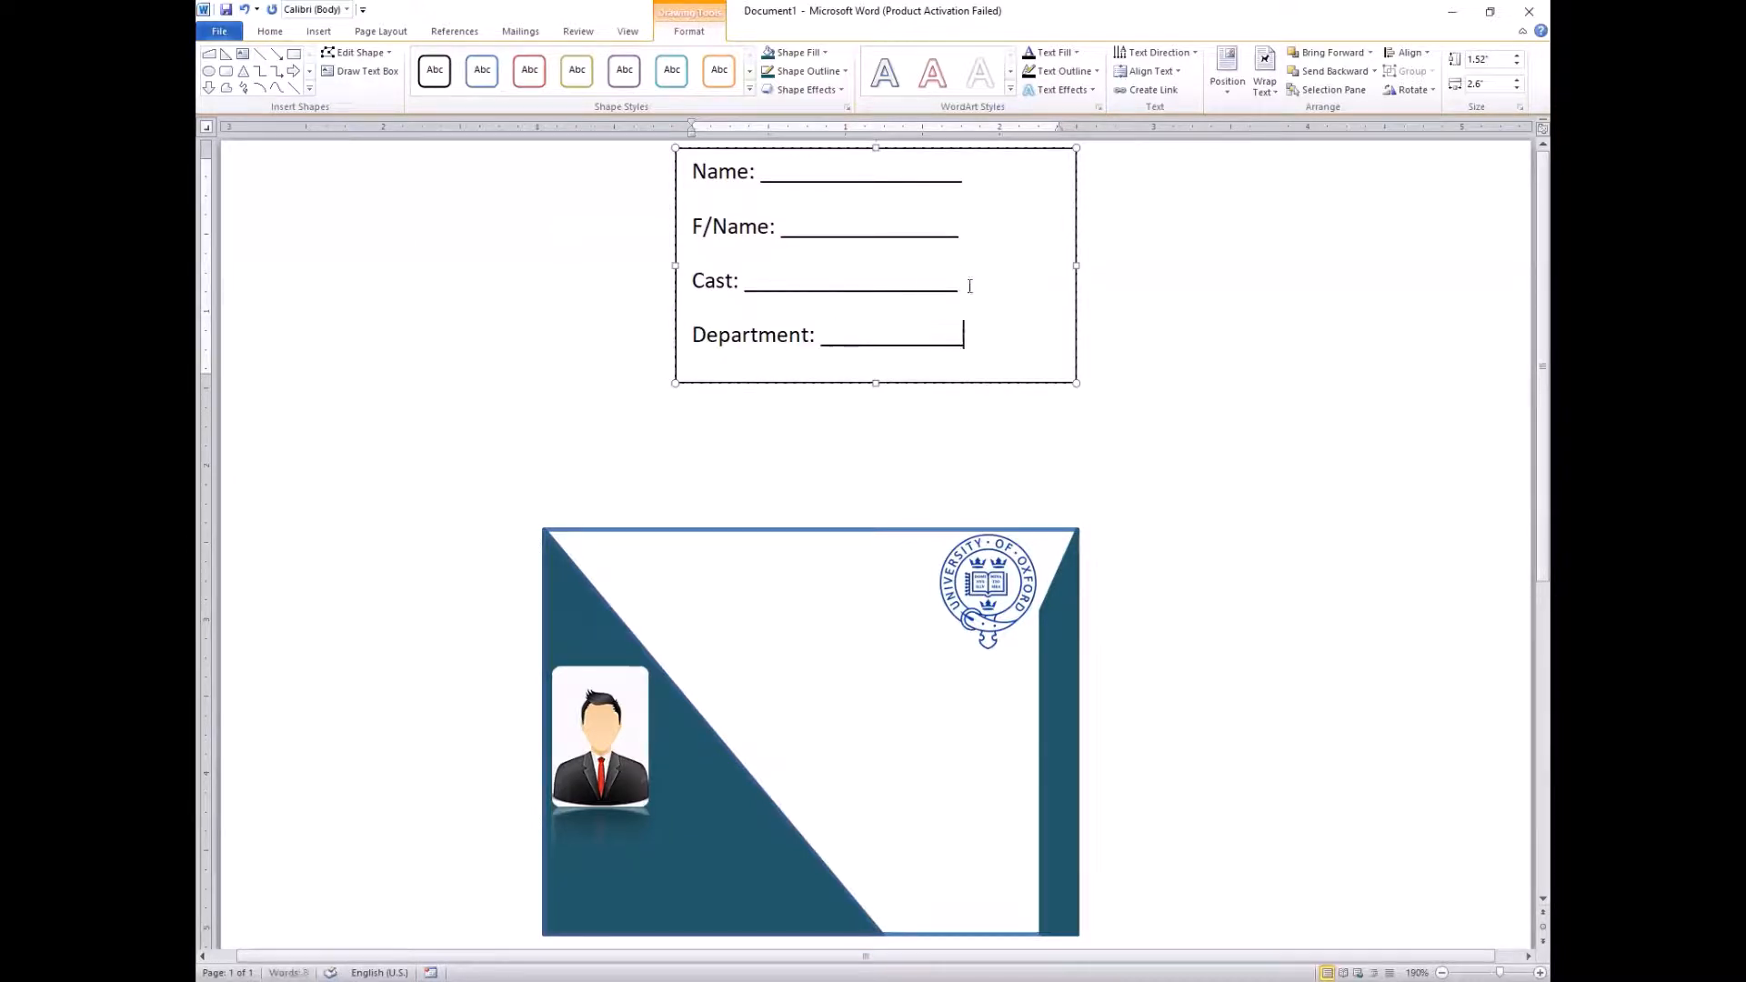
Make all four detail lines bold and narrow their text box to about 2.07"
{"action": "left_click_drag", "start_coordinate": [964, 336], "coordinate": [830, 174]}
{"action": "key", "text": "ctrl+b"}
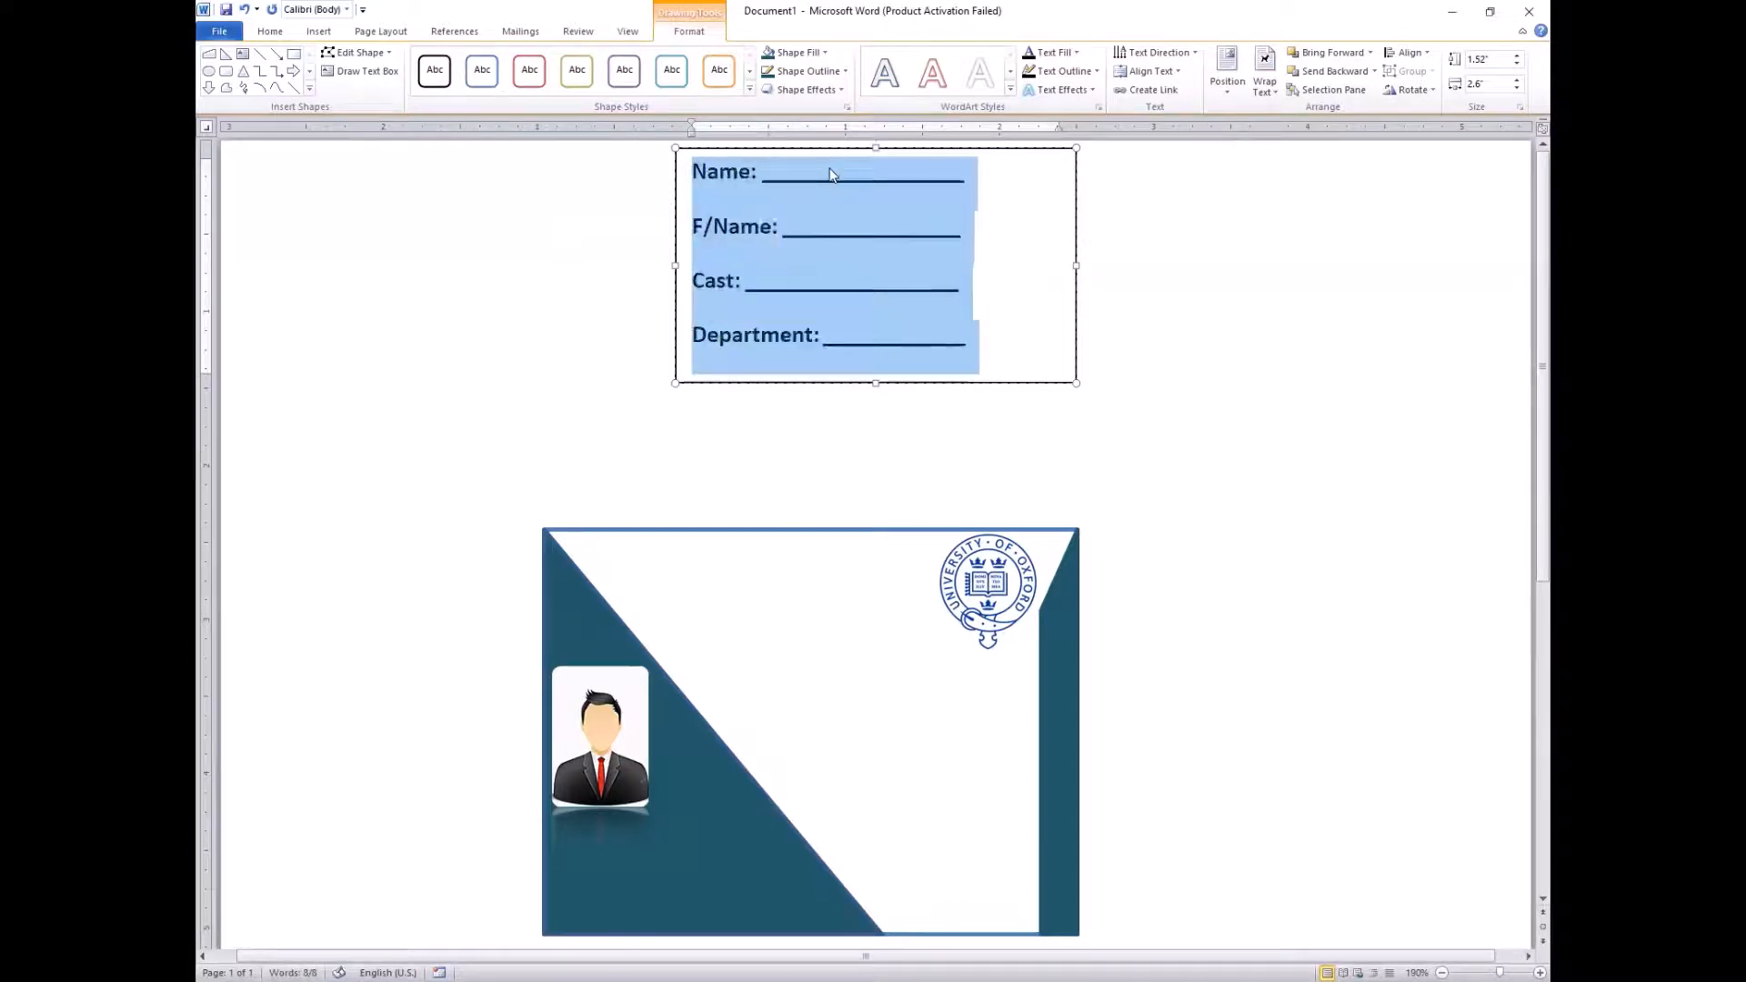
{"action": "left_click_drag", "start_coordinate": [1076, 264], "coordinate": [1044, 281]}
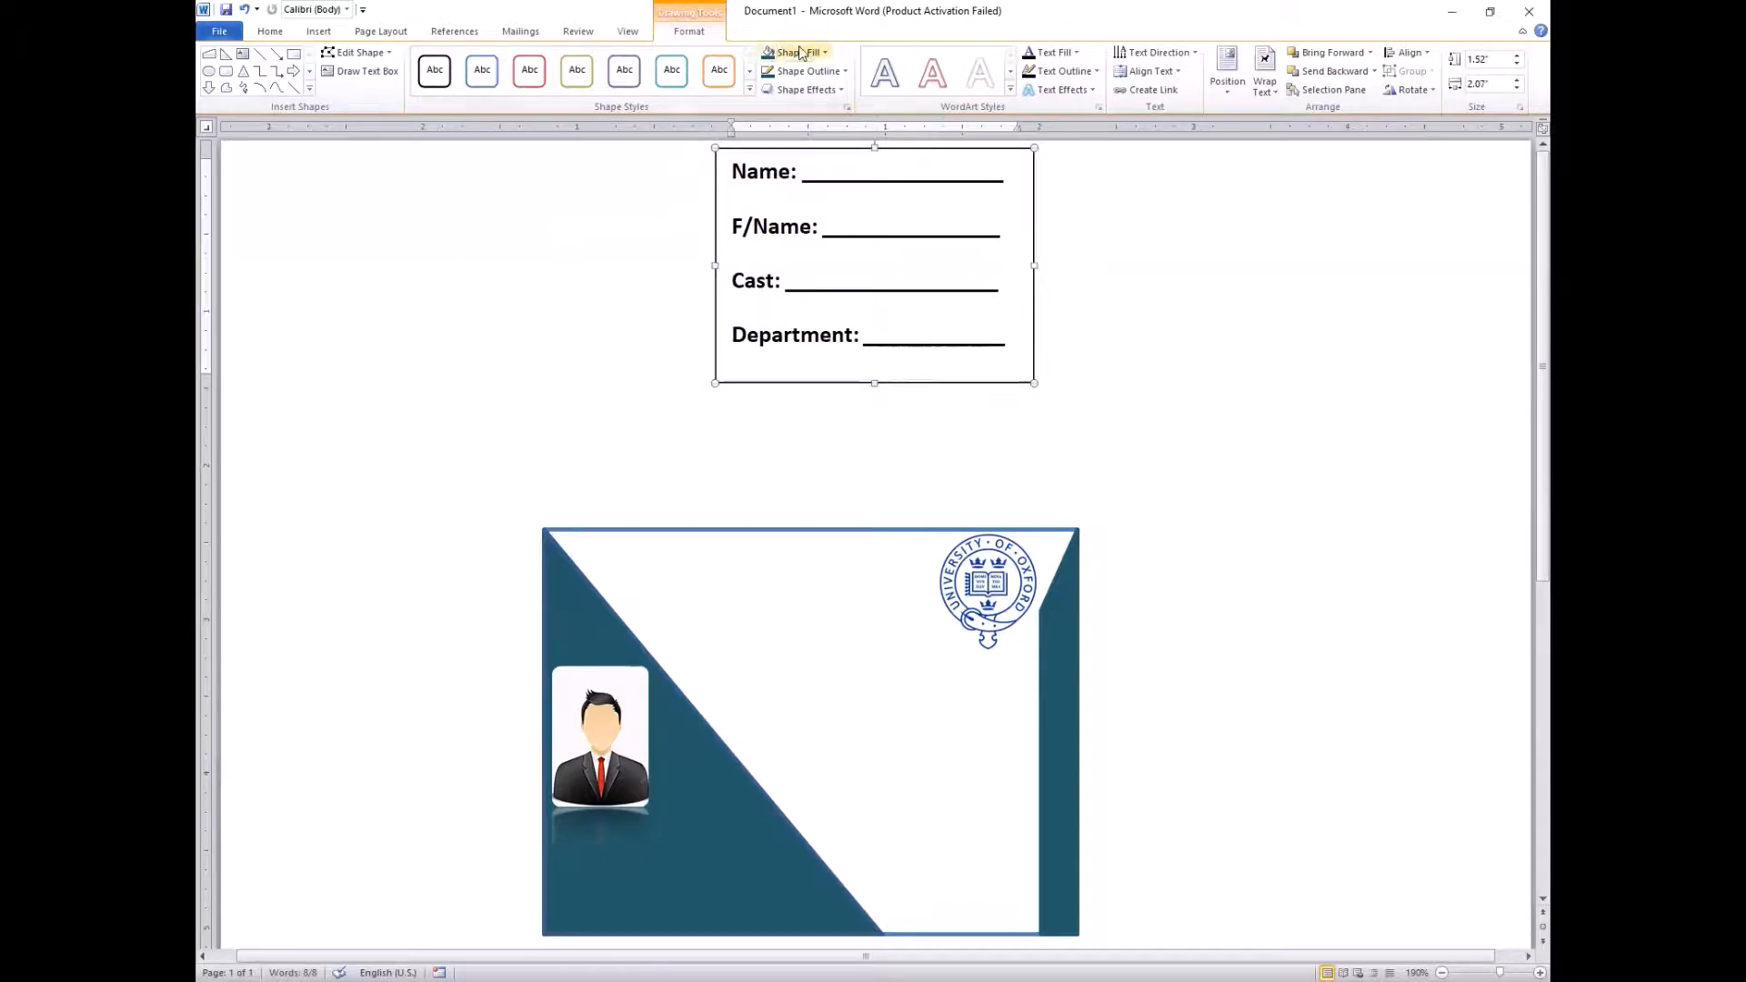
Remove the fill and the outline from the details text box
{"action": "left_click", "coordinate": [826, 56]}
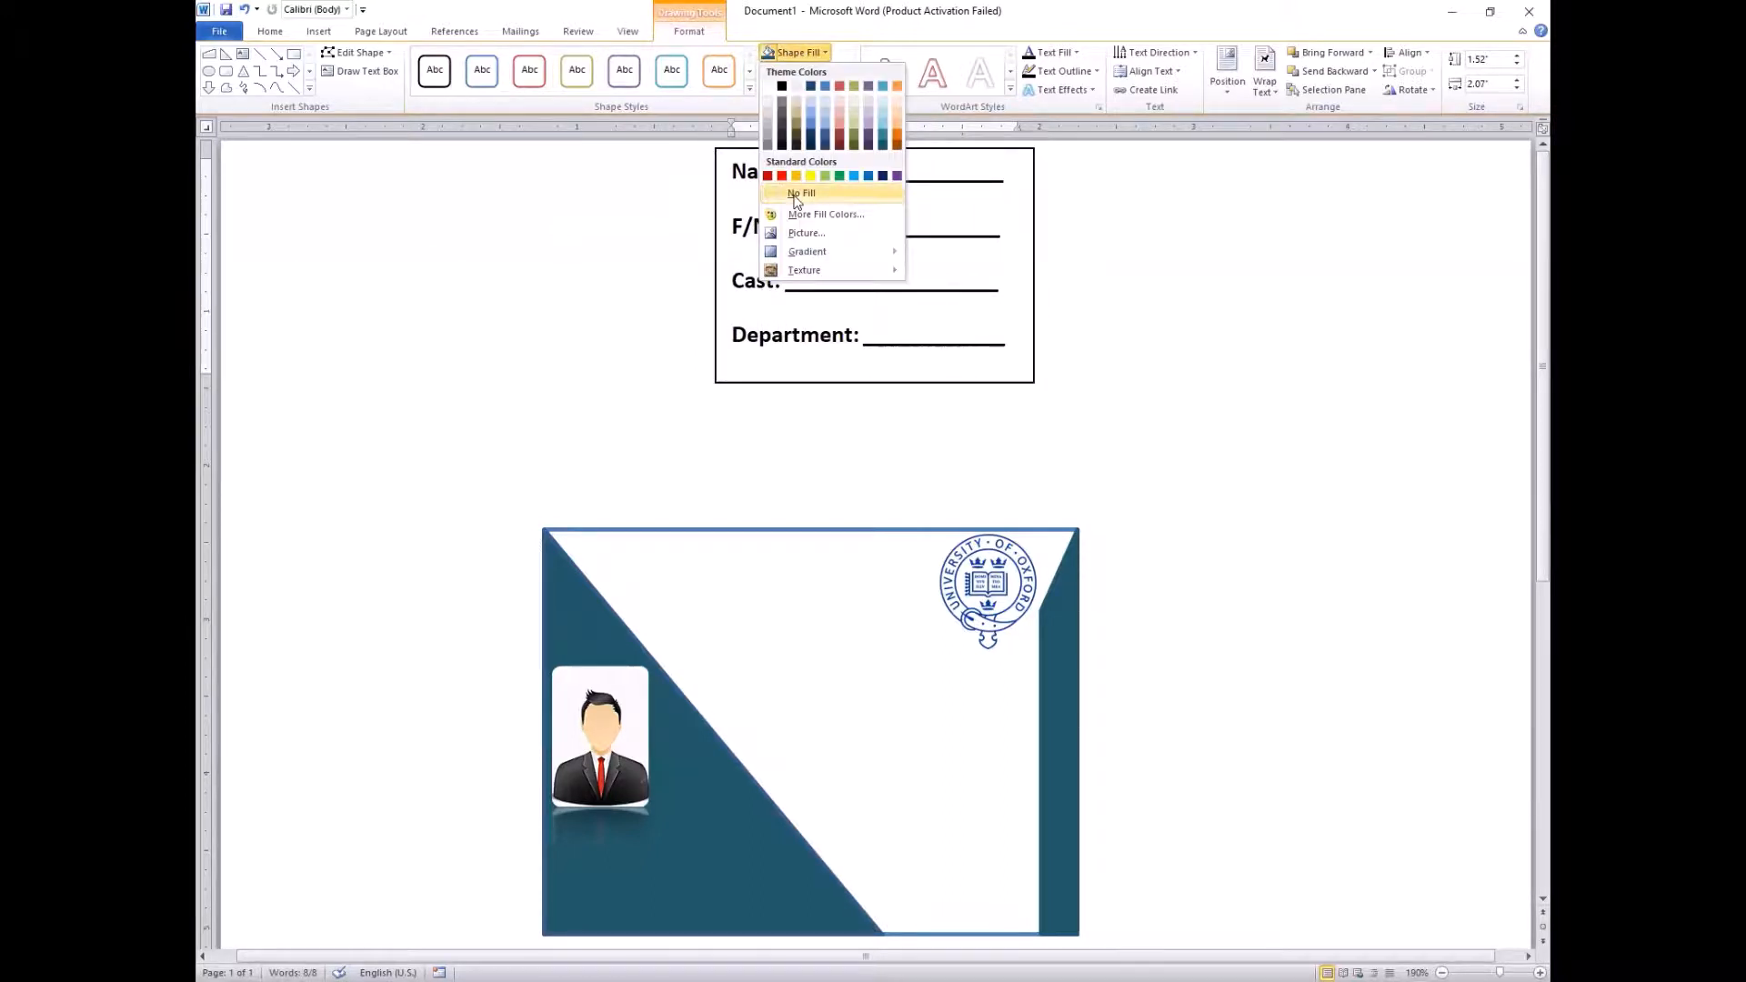
{"action": "left_click", "coordinate": [799, 193]}
{"action": "left_click", "coordinate": [846, 73]}
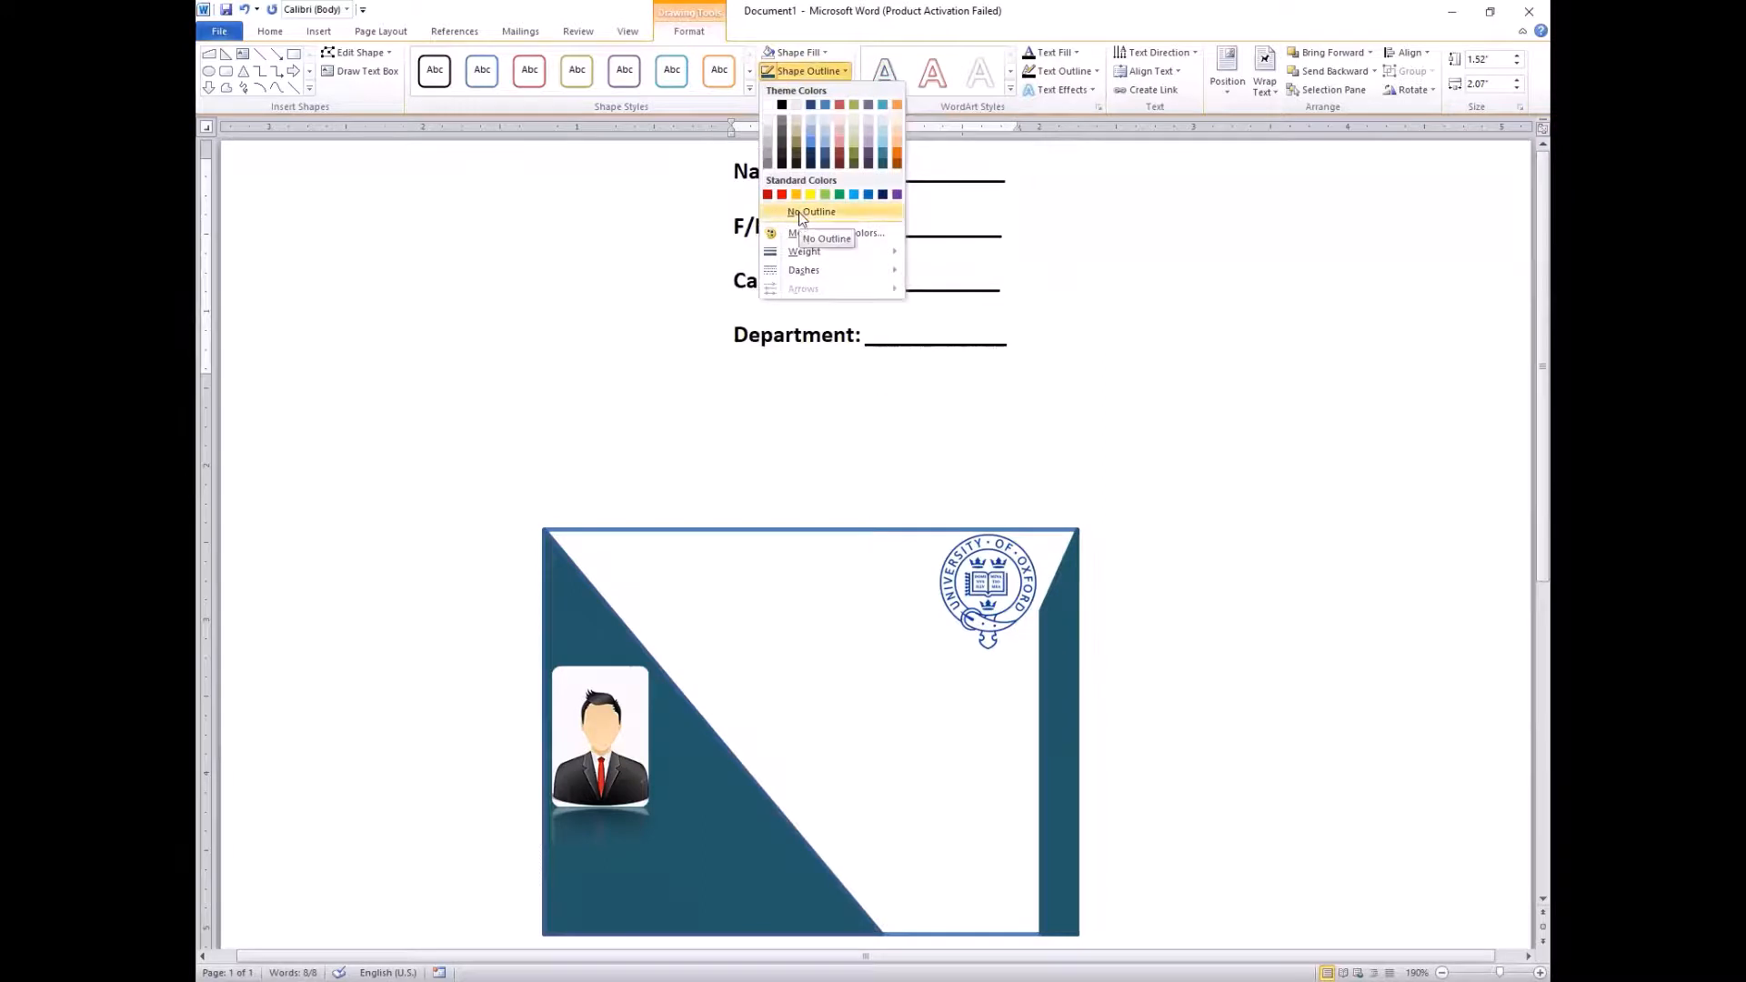
{"action": "left_click", "coordinate": [798, 211]}
Move the details text box onto the card, below the university logo and beside the teal strip
{"action": "left_click_drag", "start_coordinate": [966, 158], "coordinate": [933, 676]}
{"action": "scroll", "coordinate": [891, 546], "scroll_direction": "down", "scroll_amount": 2}
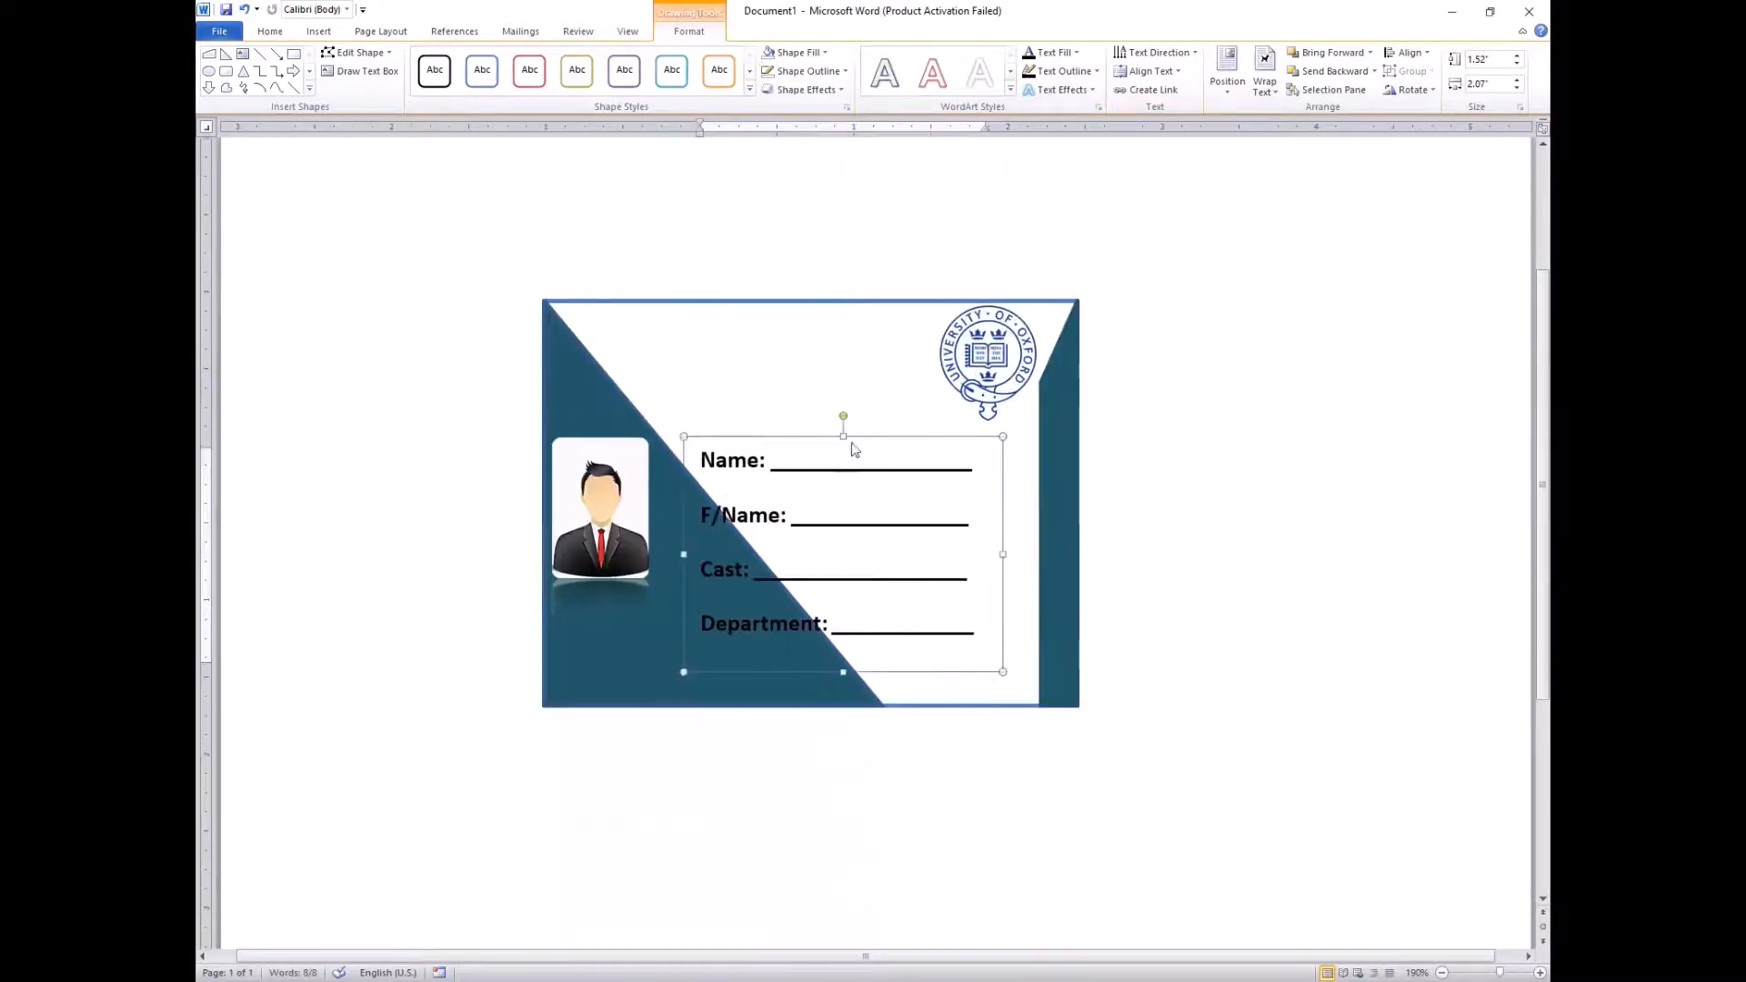
{"action": "left_click_drag", "start_coordinate": [879, 437], "coordinate": [925, 418]}
{"action": "left_click", "coordinate": [1193, 588]}
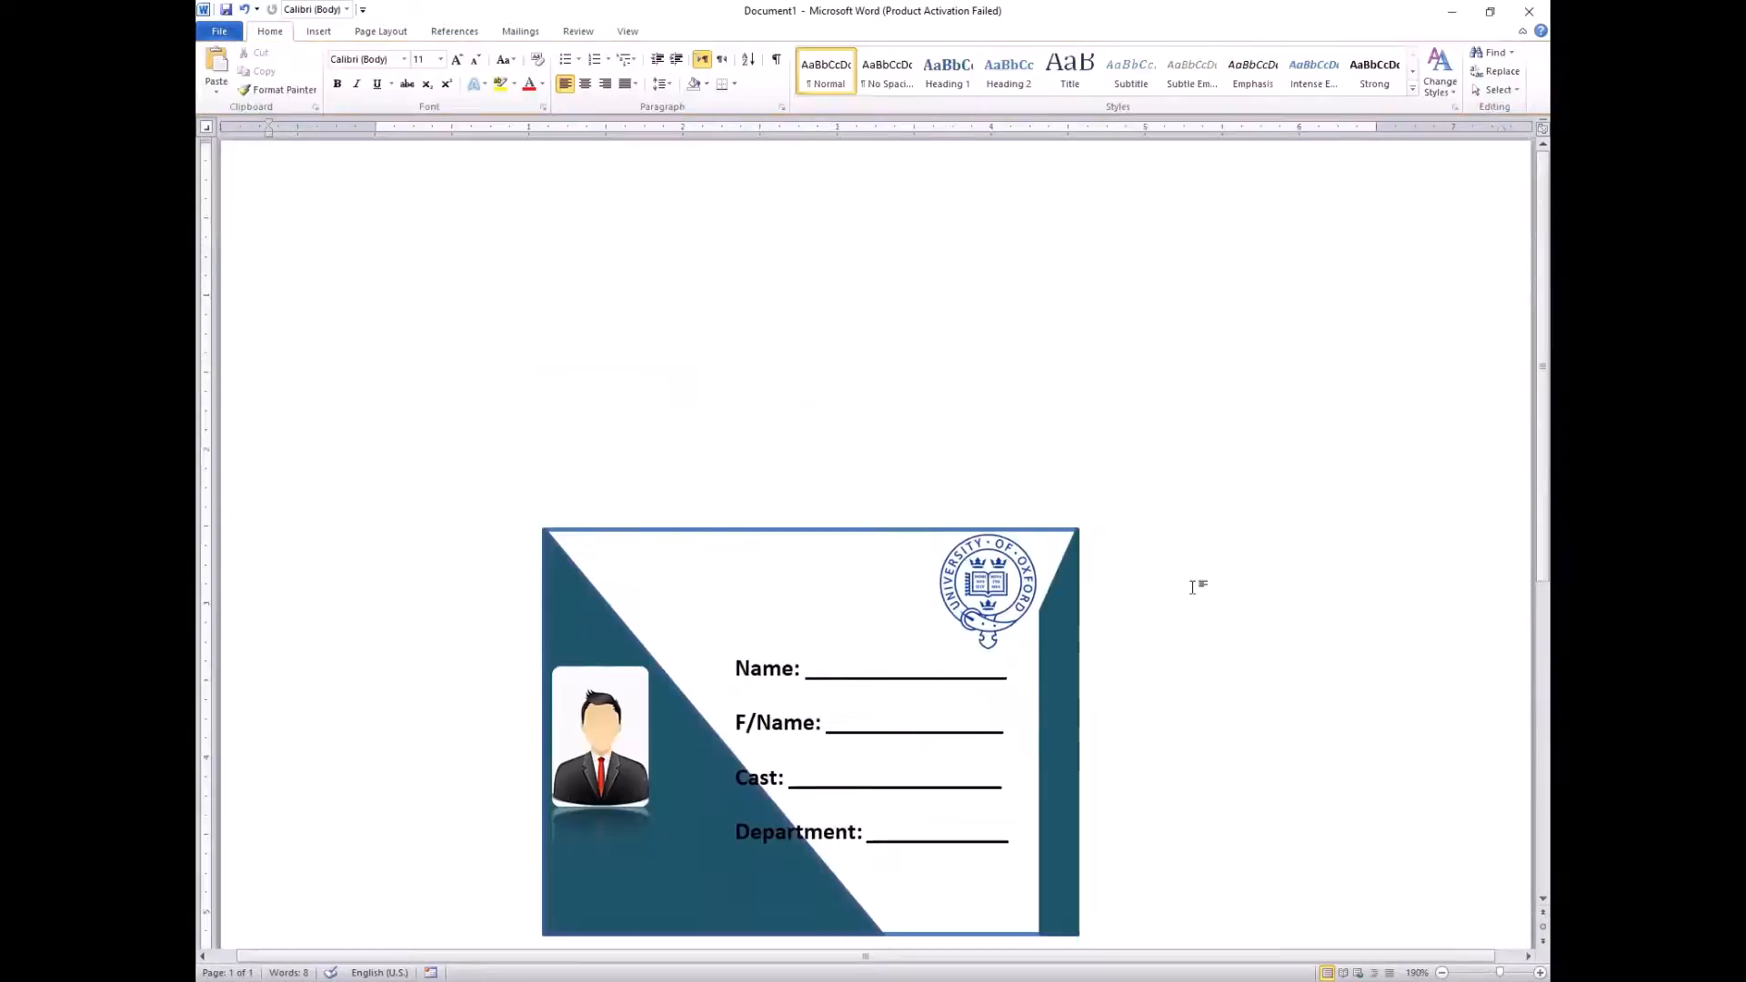
Narrow the large teal triangle so that its slanted edge covers less of the detail labels
{"action": "scroll", "coordinate": [1302, 609], "scroll_direction": "down", "scroll_amount": 3}
{"action": "left_click", "coordinate": [675, 596]}
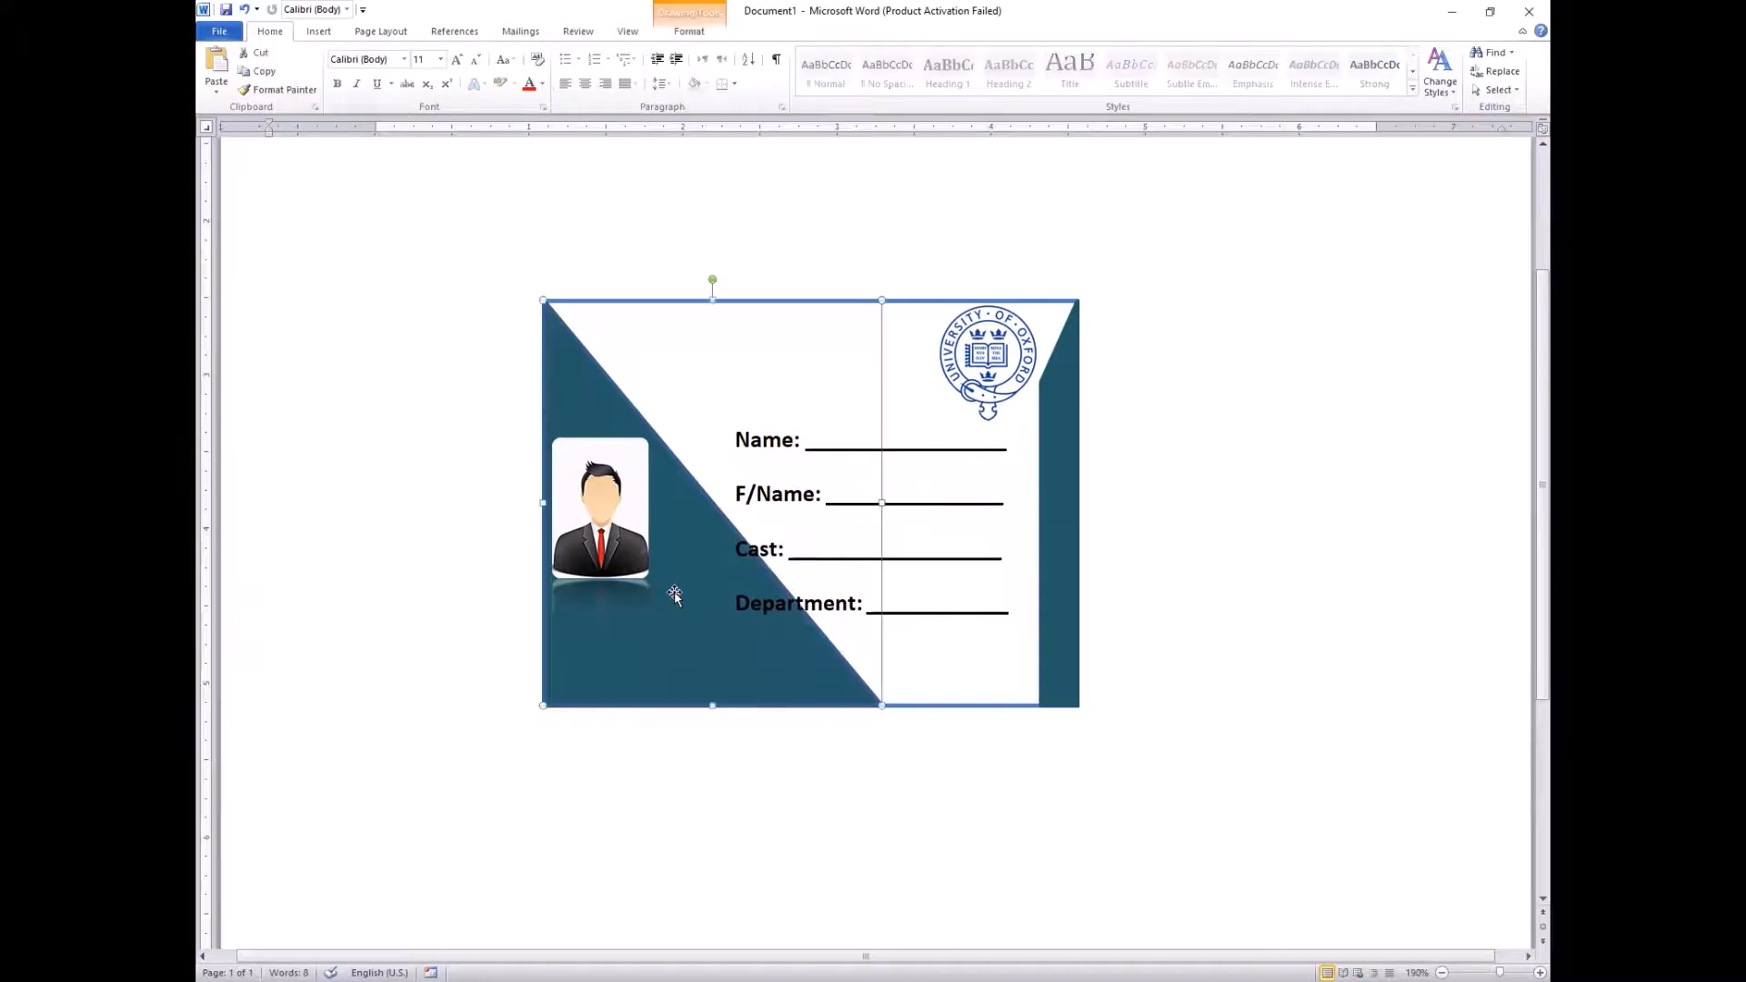
{"action": "mouse_move", "coordinate": [881, 300]}
{"action": "left_mouse_down"}
{"action": "mouse_move", "coordinate": [830, 353]}
{"action": "mouse_move", "coordinate": [909, 300]}
{"action": "left_mouse_up"}
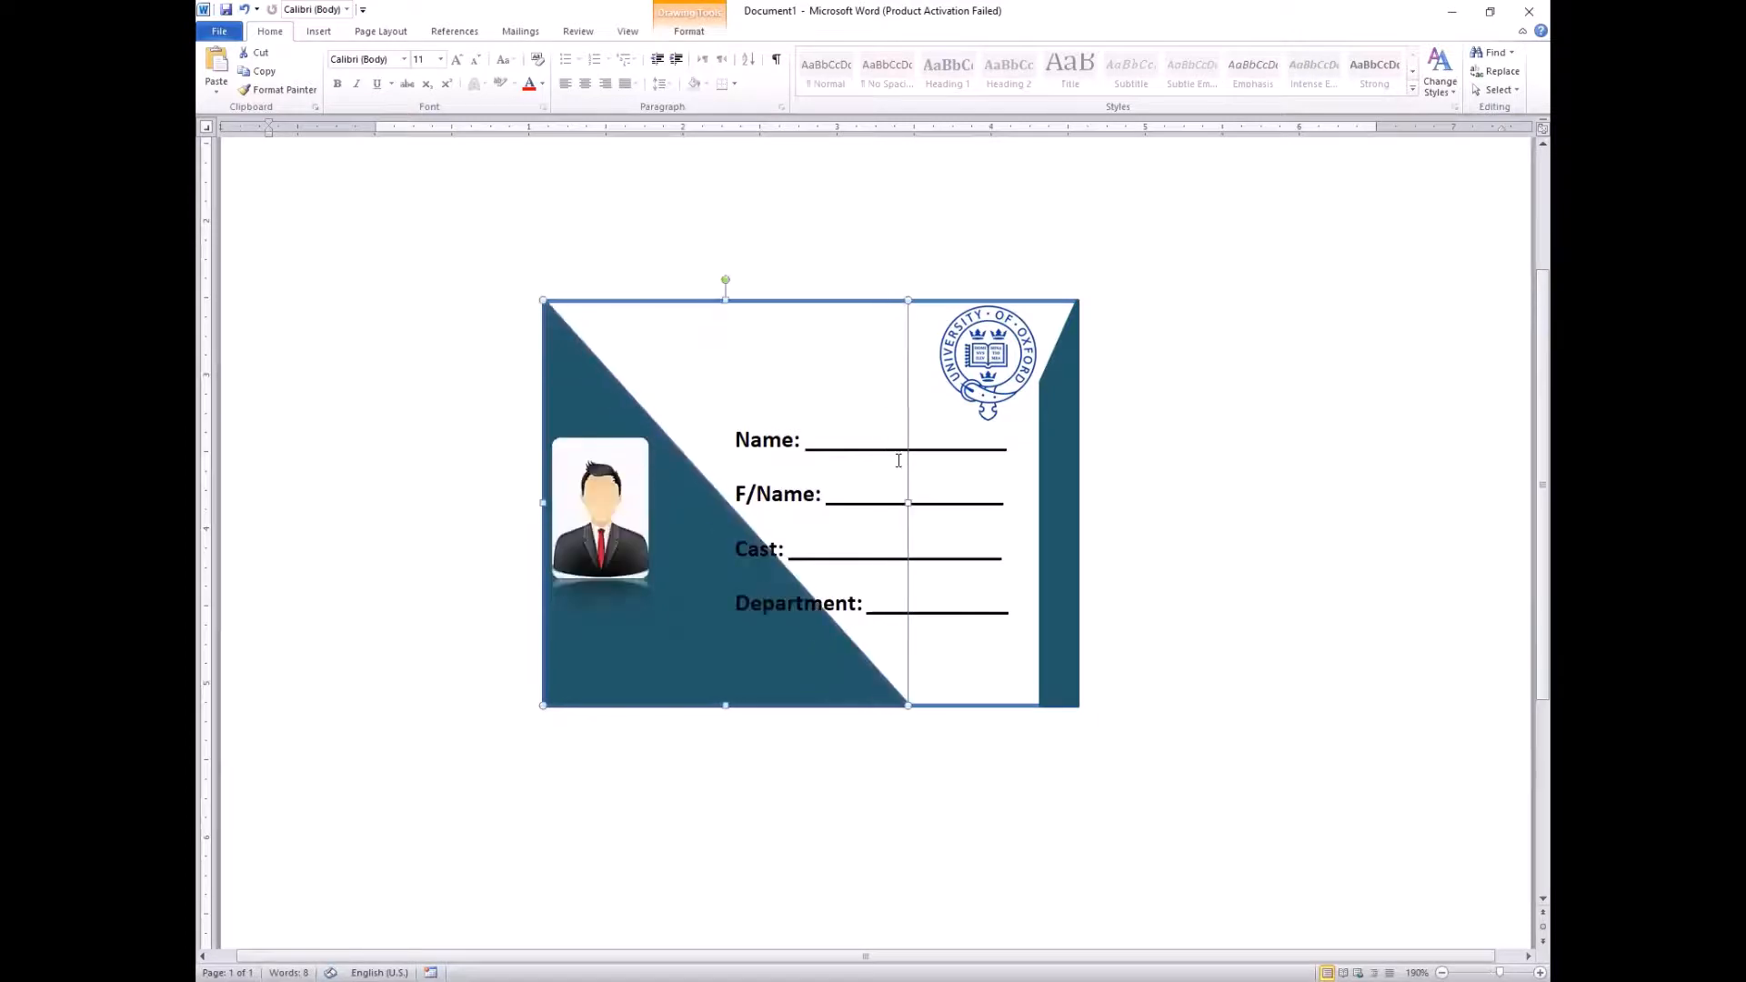
{"action": "left_click_drag", "start_coordinate": [910, 500], "coordinate": [835, 501]}
Nudge the portrait slightly left, closer to the card's left edge
{"action": "left_click", "coordinate": [605, 521]}
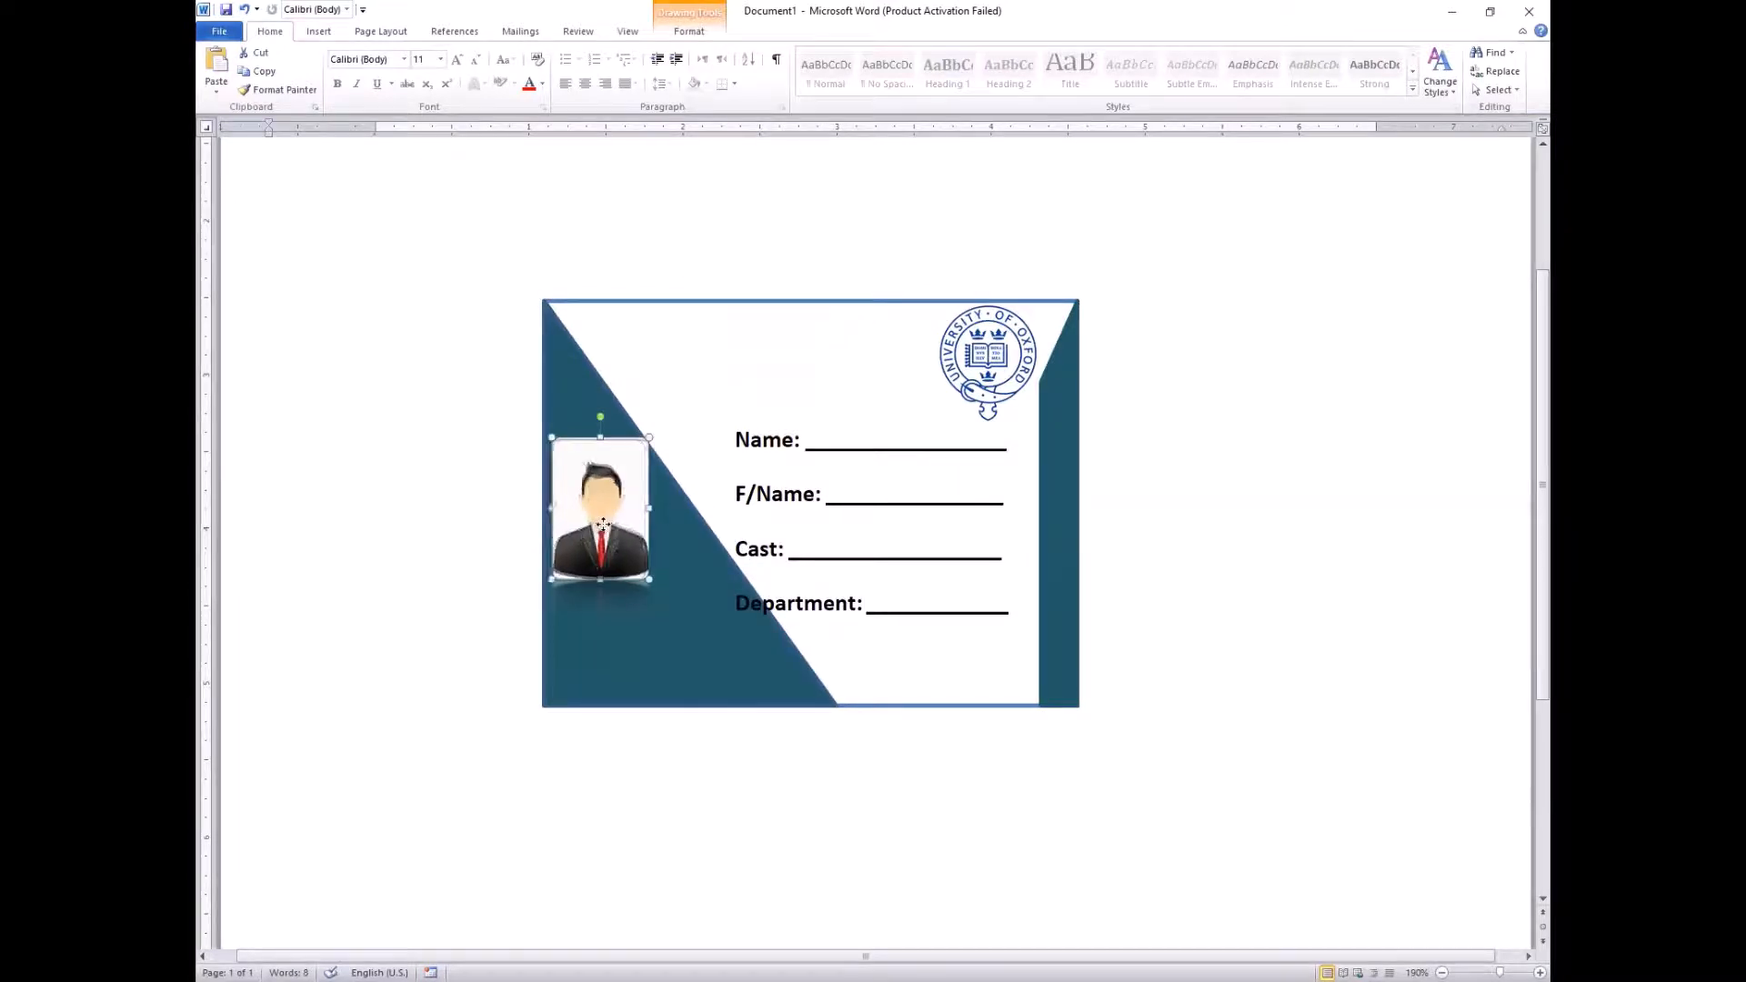
{"action": "left_click_drag", "start_coordinate": [603, 525], "coordinate": [598, 525]}
{"action": "left_click", "coordinate": [776, 555]}
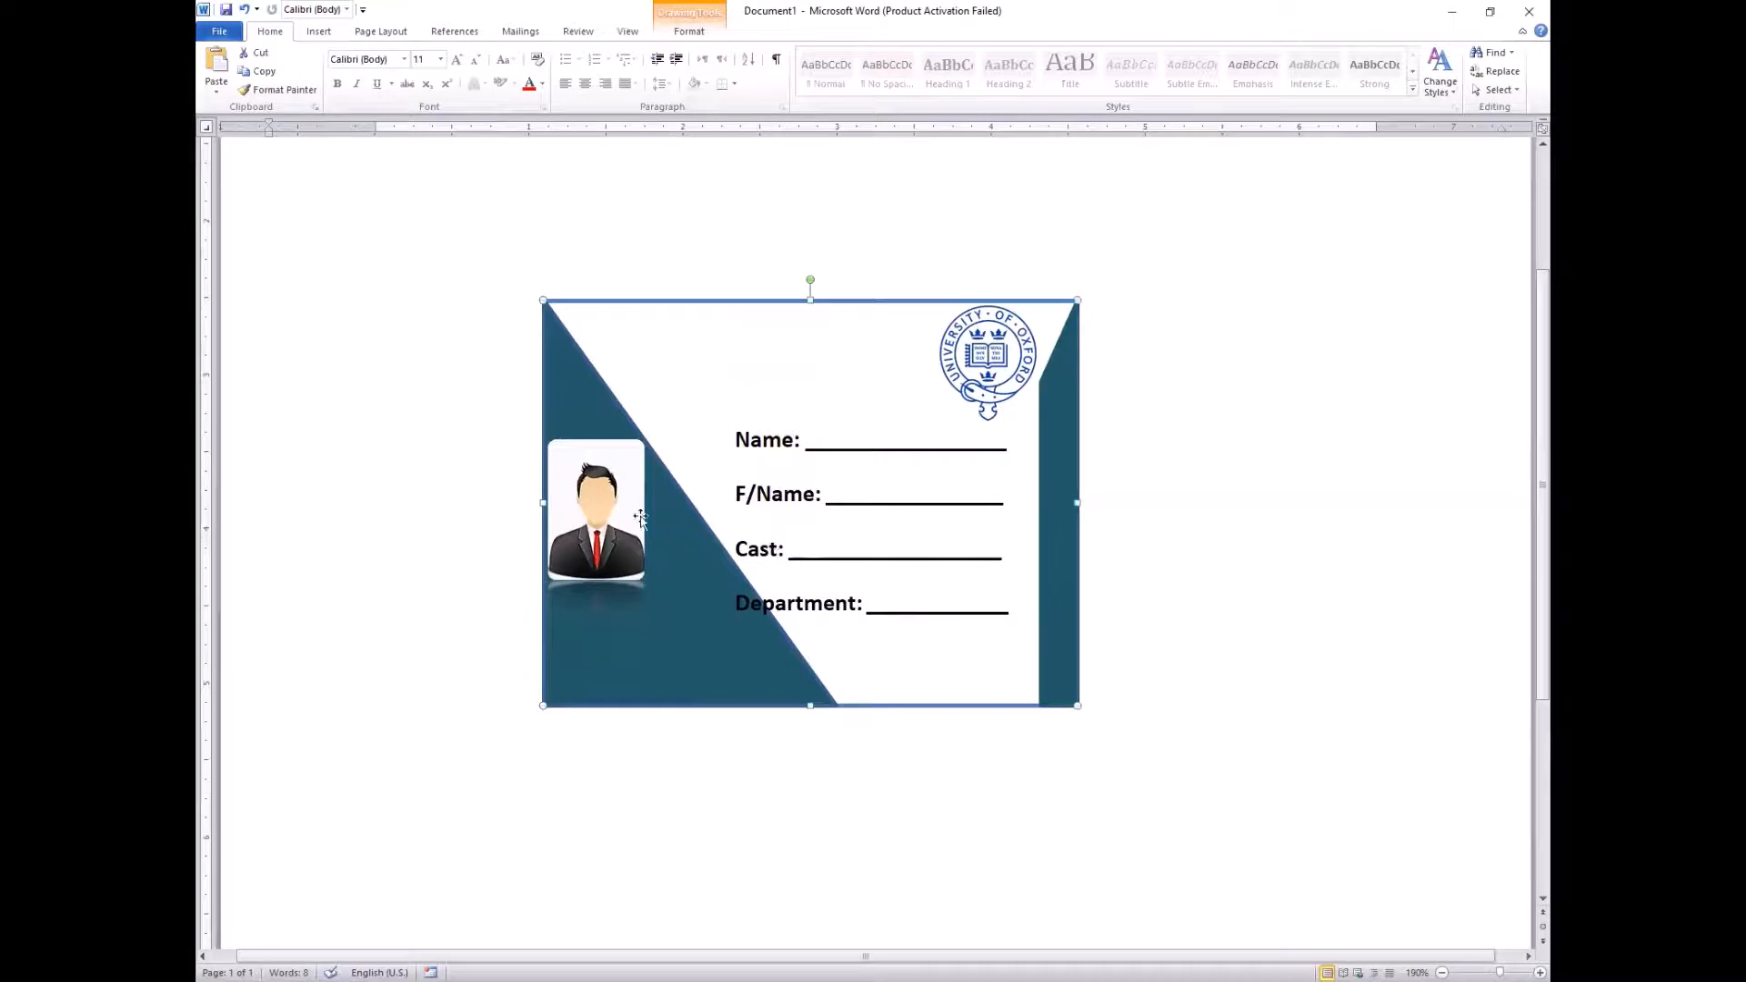
{"action": "left_click", "coordinate": [603, 505]}
{"action": "left_click", "coordinate": [682, 378]}
Shift the details text box slightly left and down on the card
{"action": "left_click", "coordinate": [757, 568]}
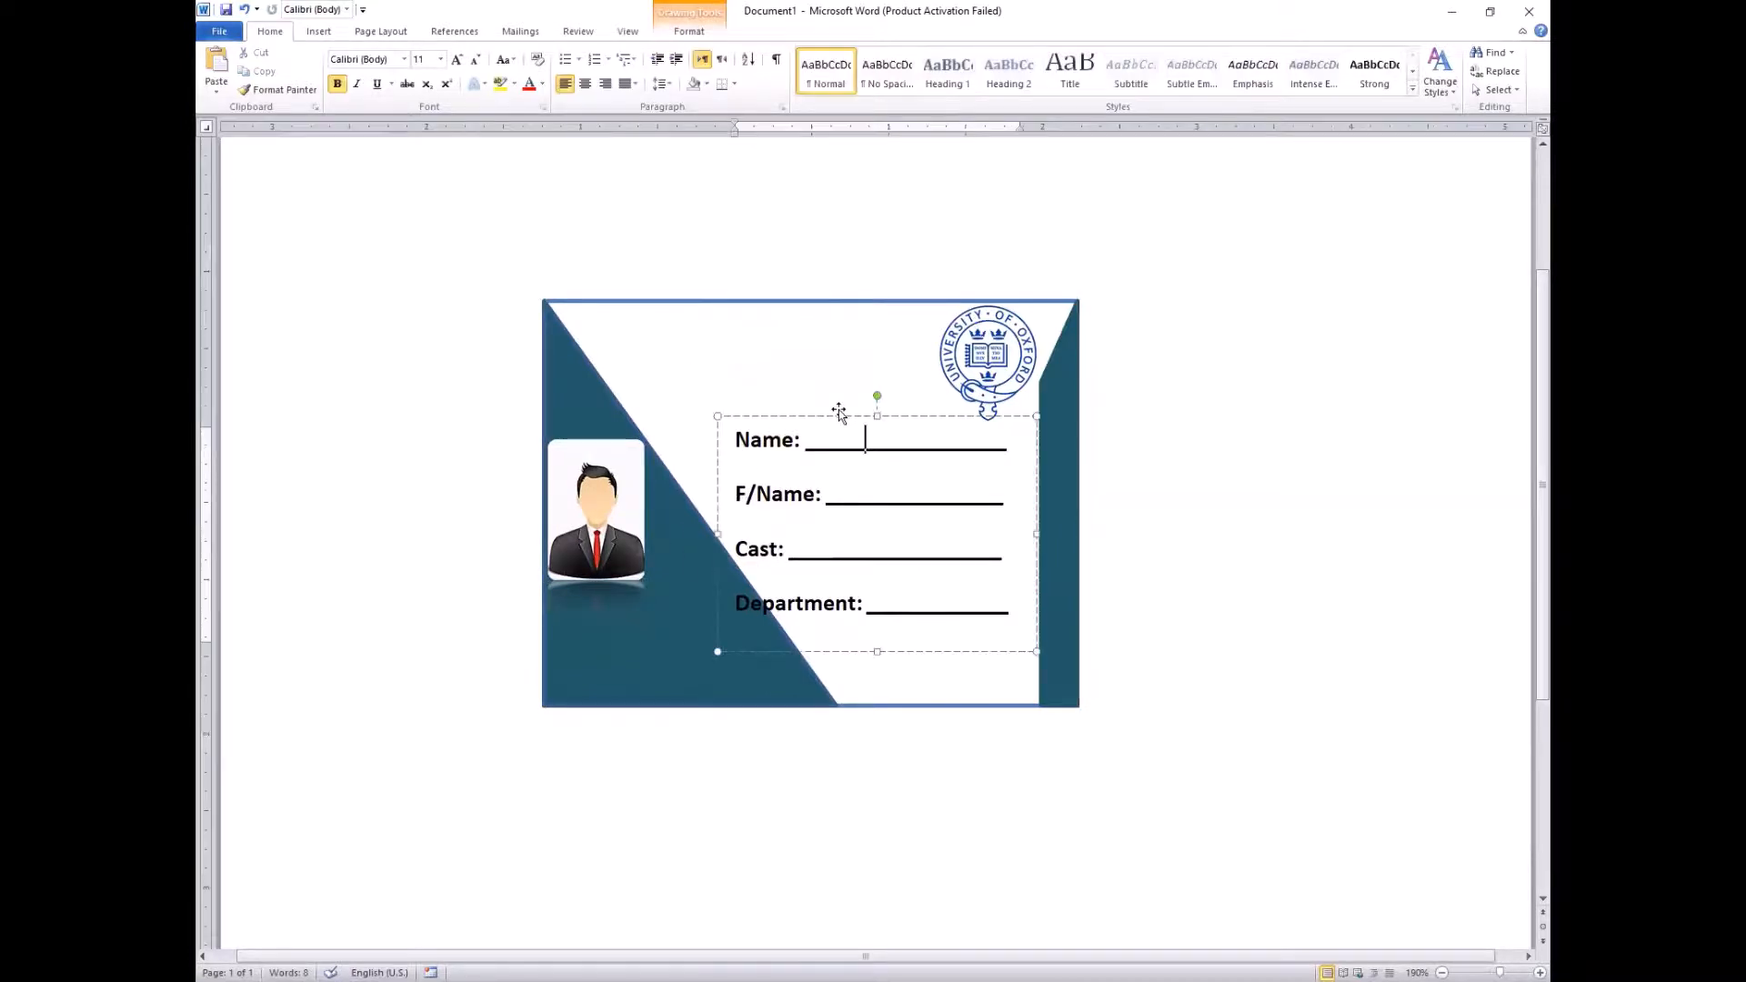
{"action": "left_click_drag", "start_coordinate": [834, 406], "coordinate": [793, 421]}
{"action": "left_click", "coordinate": [830, 500]}
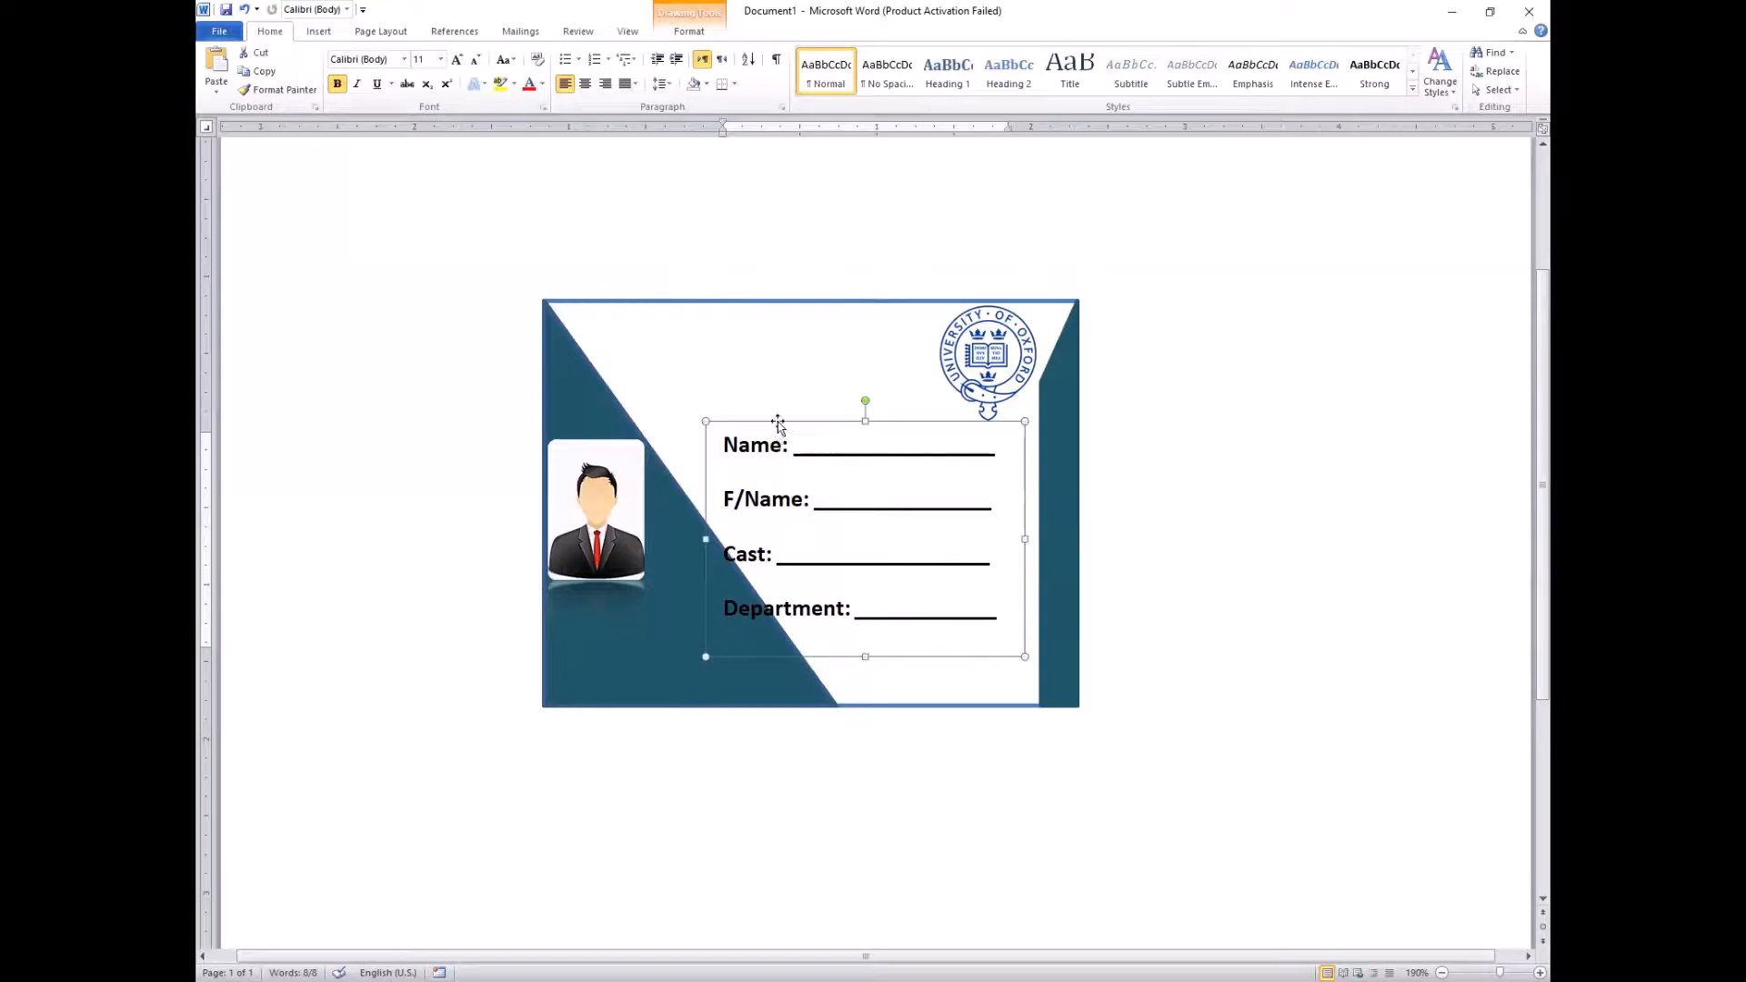
{"action": "left_click", "coordinate": [1184, 497]}
{"action": "scroll", "coordinate": [909, 491], "scroll_direction": "down", "scroll_amount": 5}
{"action": "left_click", "coordinate": [881, 402]}
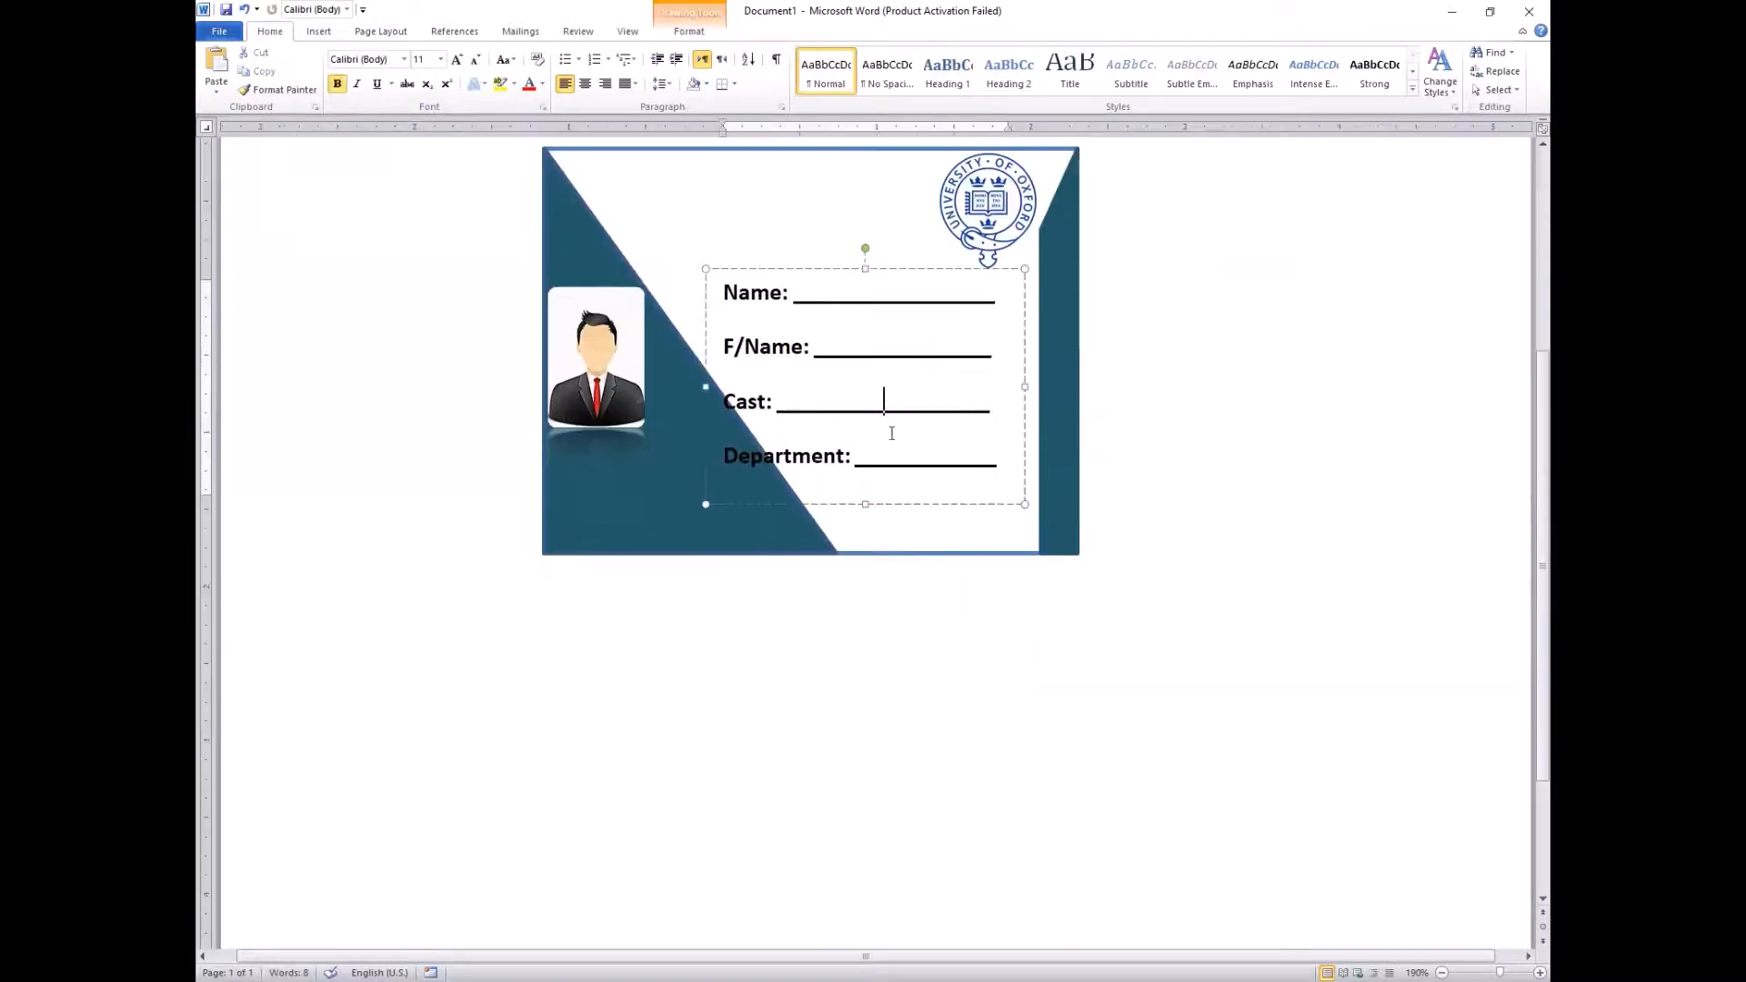
{"action": "scroll", "coordinate": [891, 432], "scroll_direction": "up", "scroll_amount": 2}
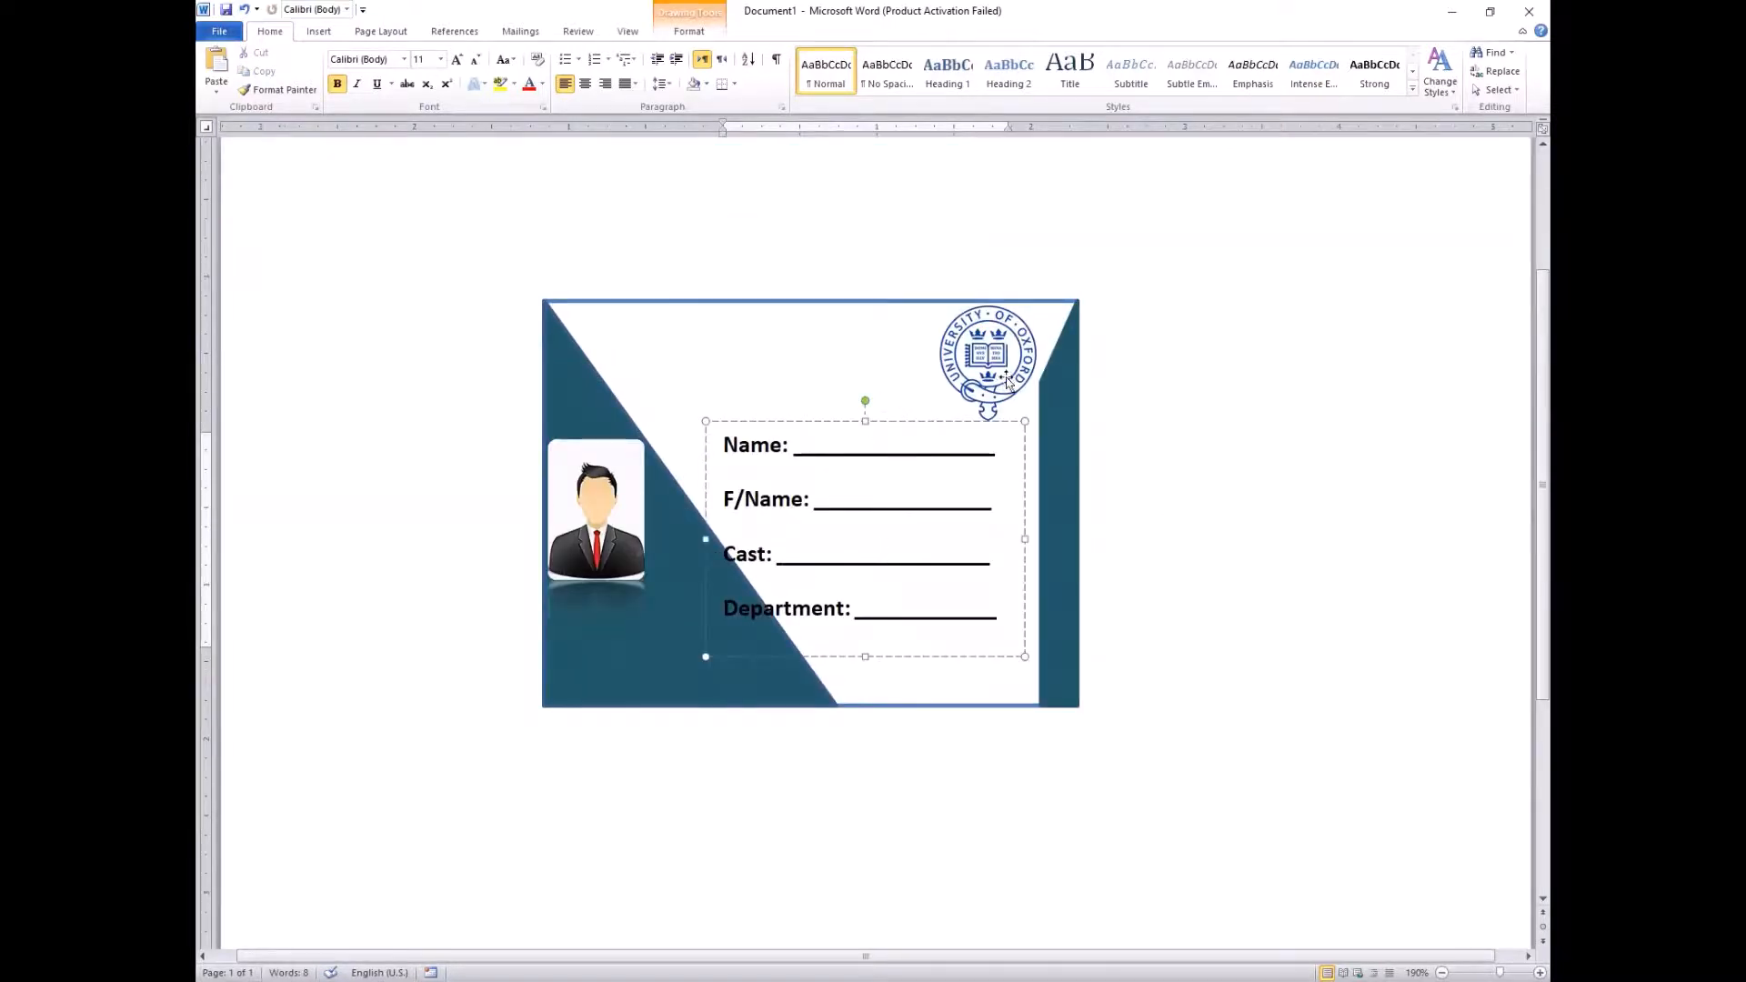
Nudge the university logo slightly left and the details text box slightly right
{"action": "mouse_move", "coordinate": [1005, 380]}
{"action": "left_mouse_down"}
{"action": "mouse_move", "coordinate": [686, 364]}
{"action": "mouse_move", "coordinate": [997, 370]}
{"action": "mouse_move", "coordinate": [983, 371]}
{"action": "left_mouse_up"}
{"action": "left_click", "coordinate": [908, 551]}
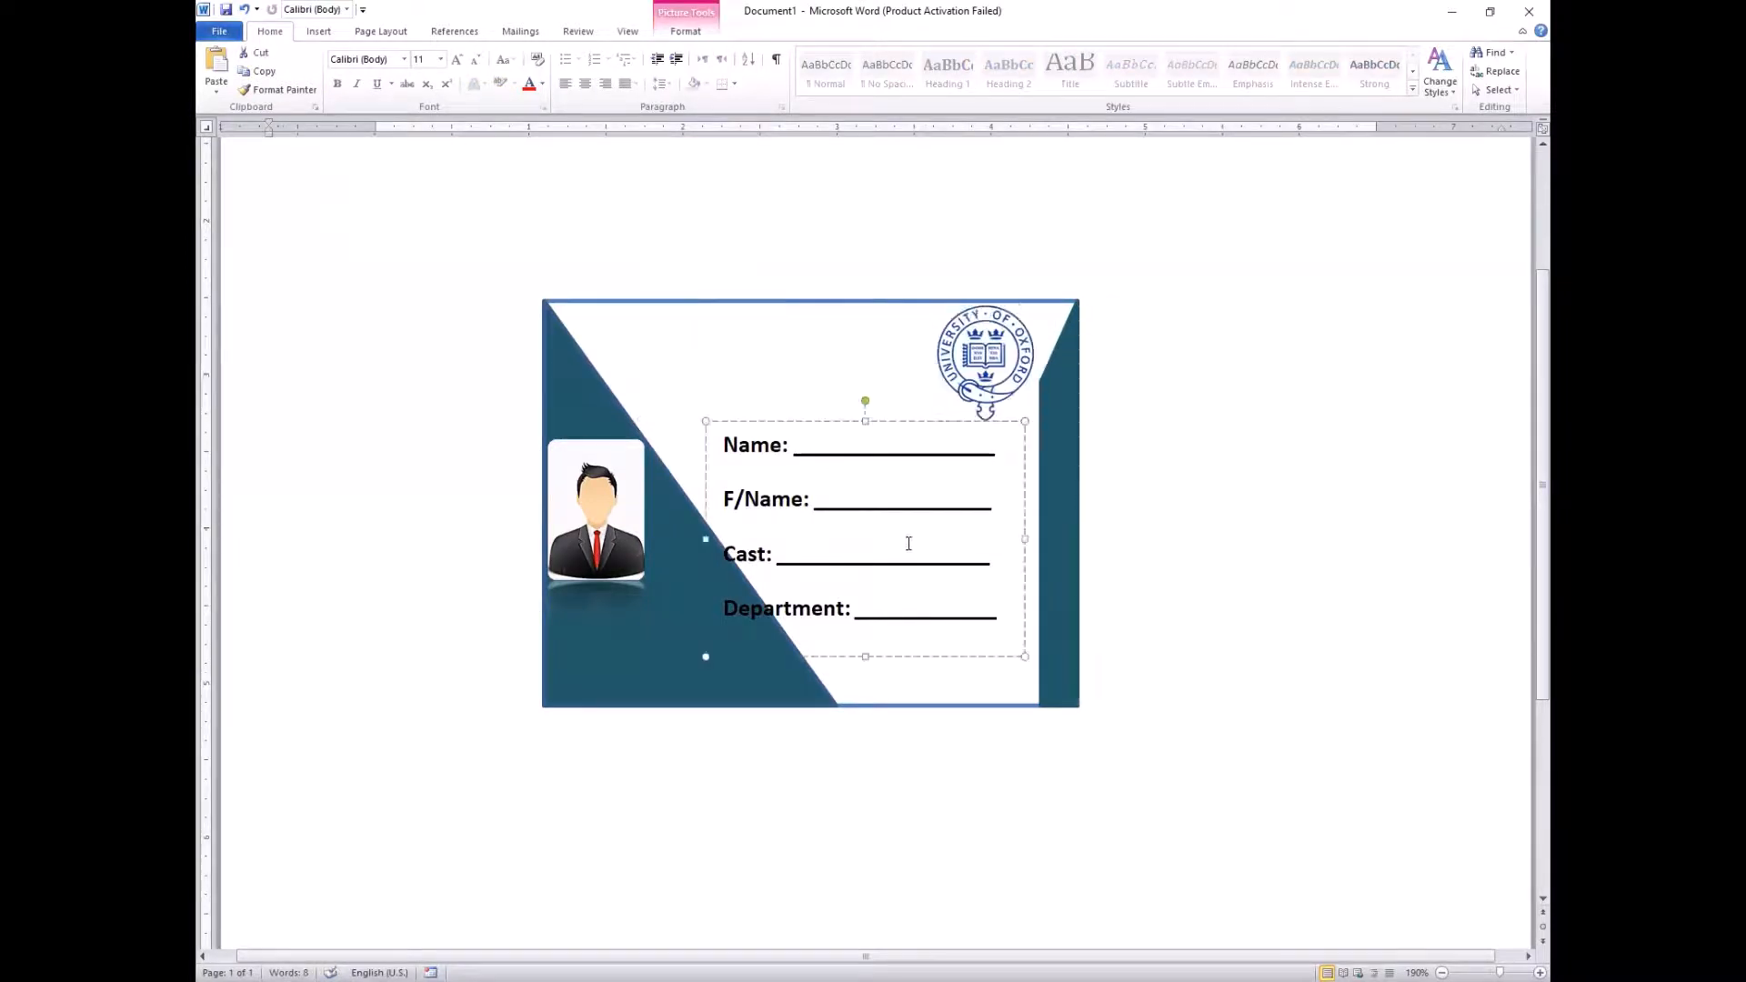
{"action": "left_click_drag", "start_coordinate": [900, 421], "coordinate": [910, 420]}
Reduce the detail lines to 10 pt, then narrow their text box and move it right, away from the teal triangle
{"action": "left_click_drag", "start_coordinate": [992, 608], "coordinate": [695, 449]}
{"action": "key", "text": "ctrl+bracketleft"}
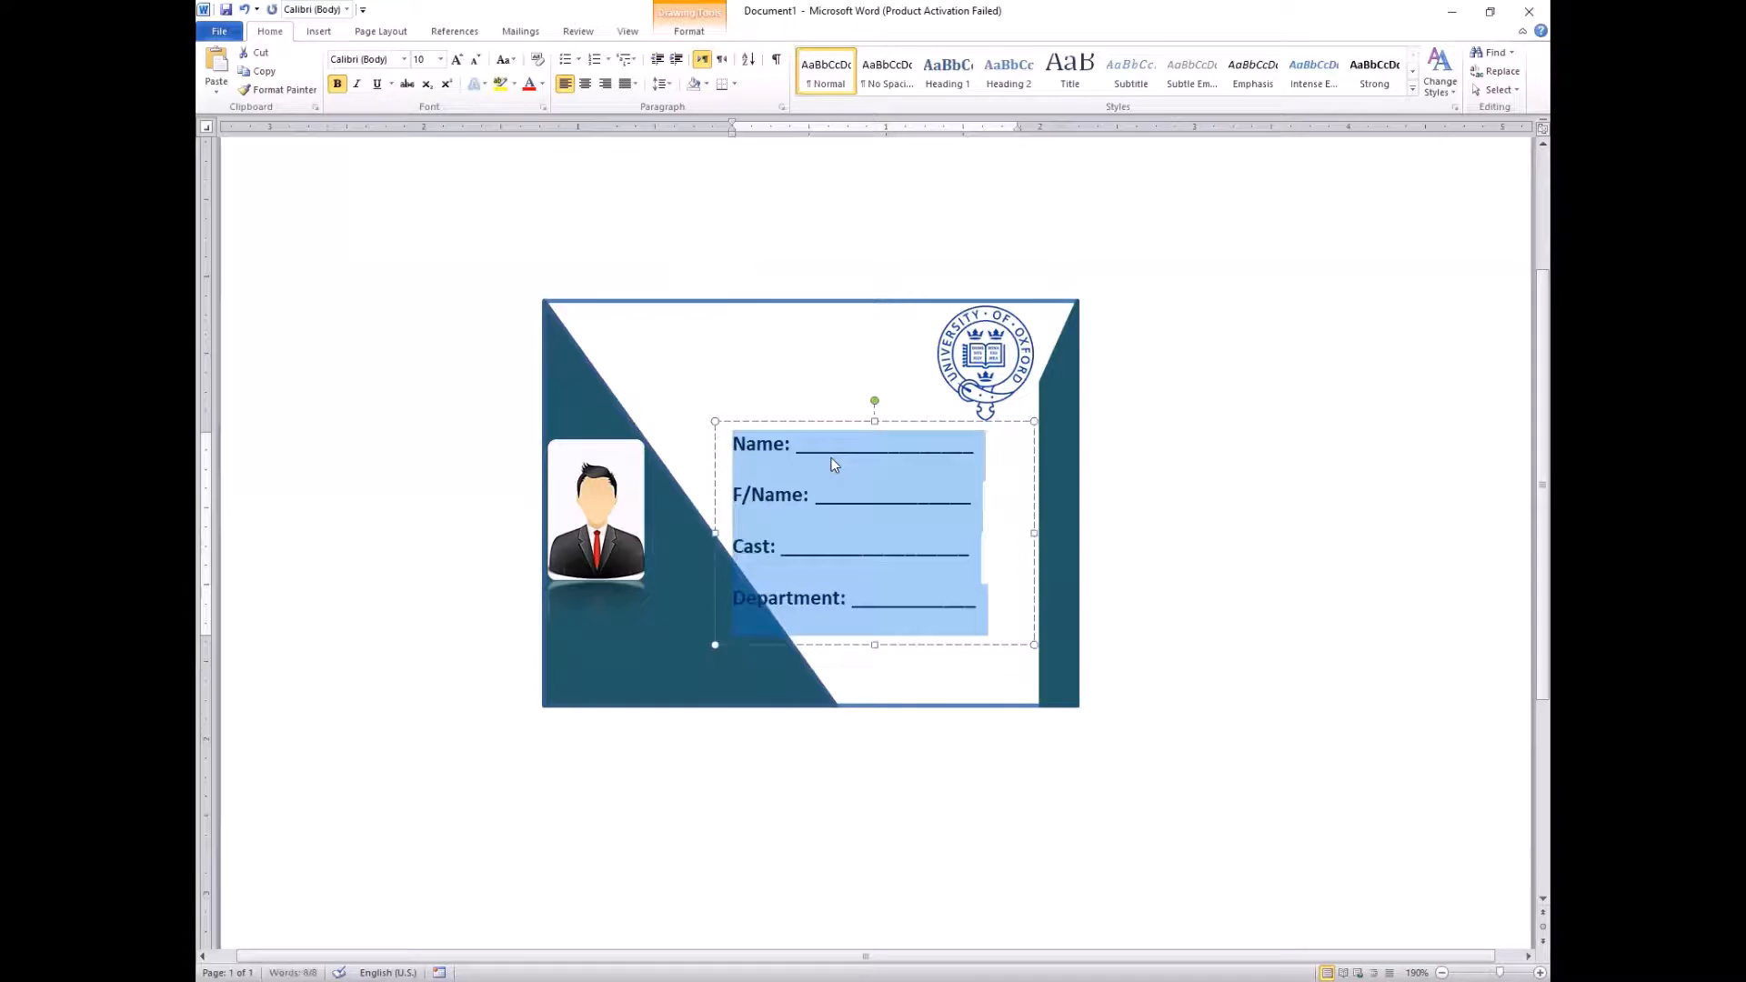
{"action": "left_click_drag", "start_coordinate": [1034, 533], "coordinate": [1001, 533]}
{"action": "left_click_drag", "start_coordinate": [885, 420], "coordinate": [918, 420]}
{"action": "left_click", "coordinate": [1282, 513]}
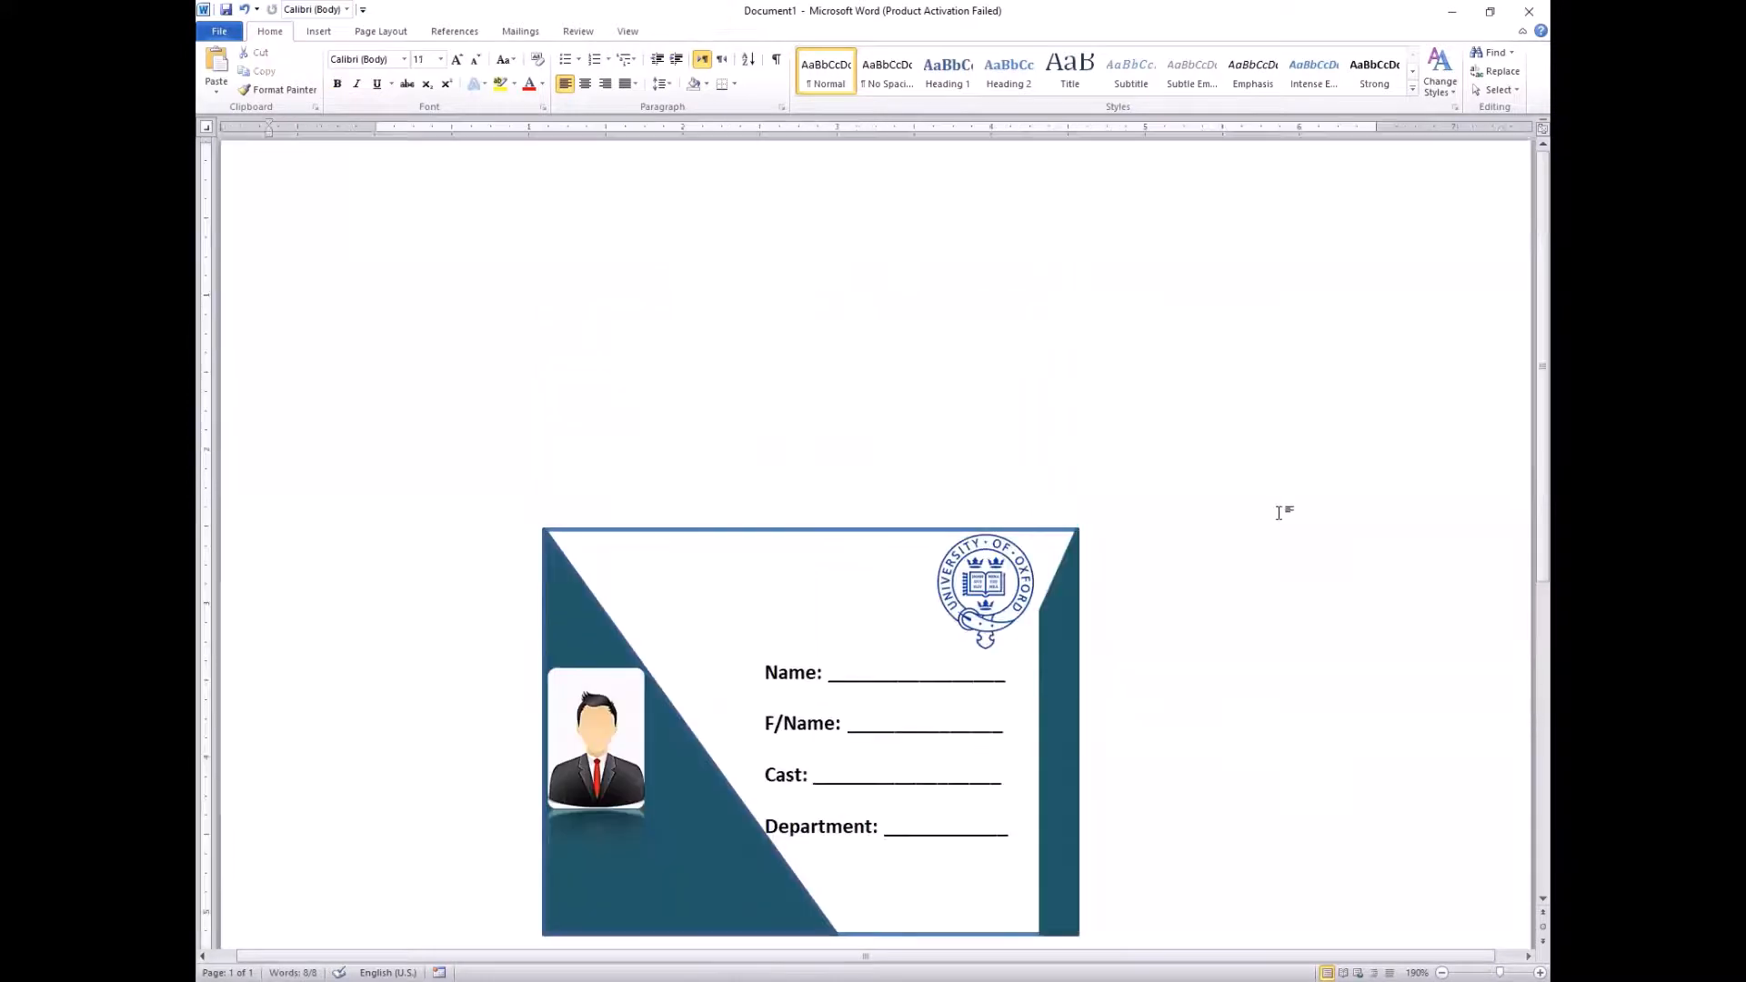
{"action": "scroll", "coordinate": [1273, 515], "scroll_direction": "down", "scroll_amount": 4}
{"action": "scroll", "coordinate": [910, 573], "scroll_direction": "up", "scroll_amount": 1}
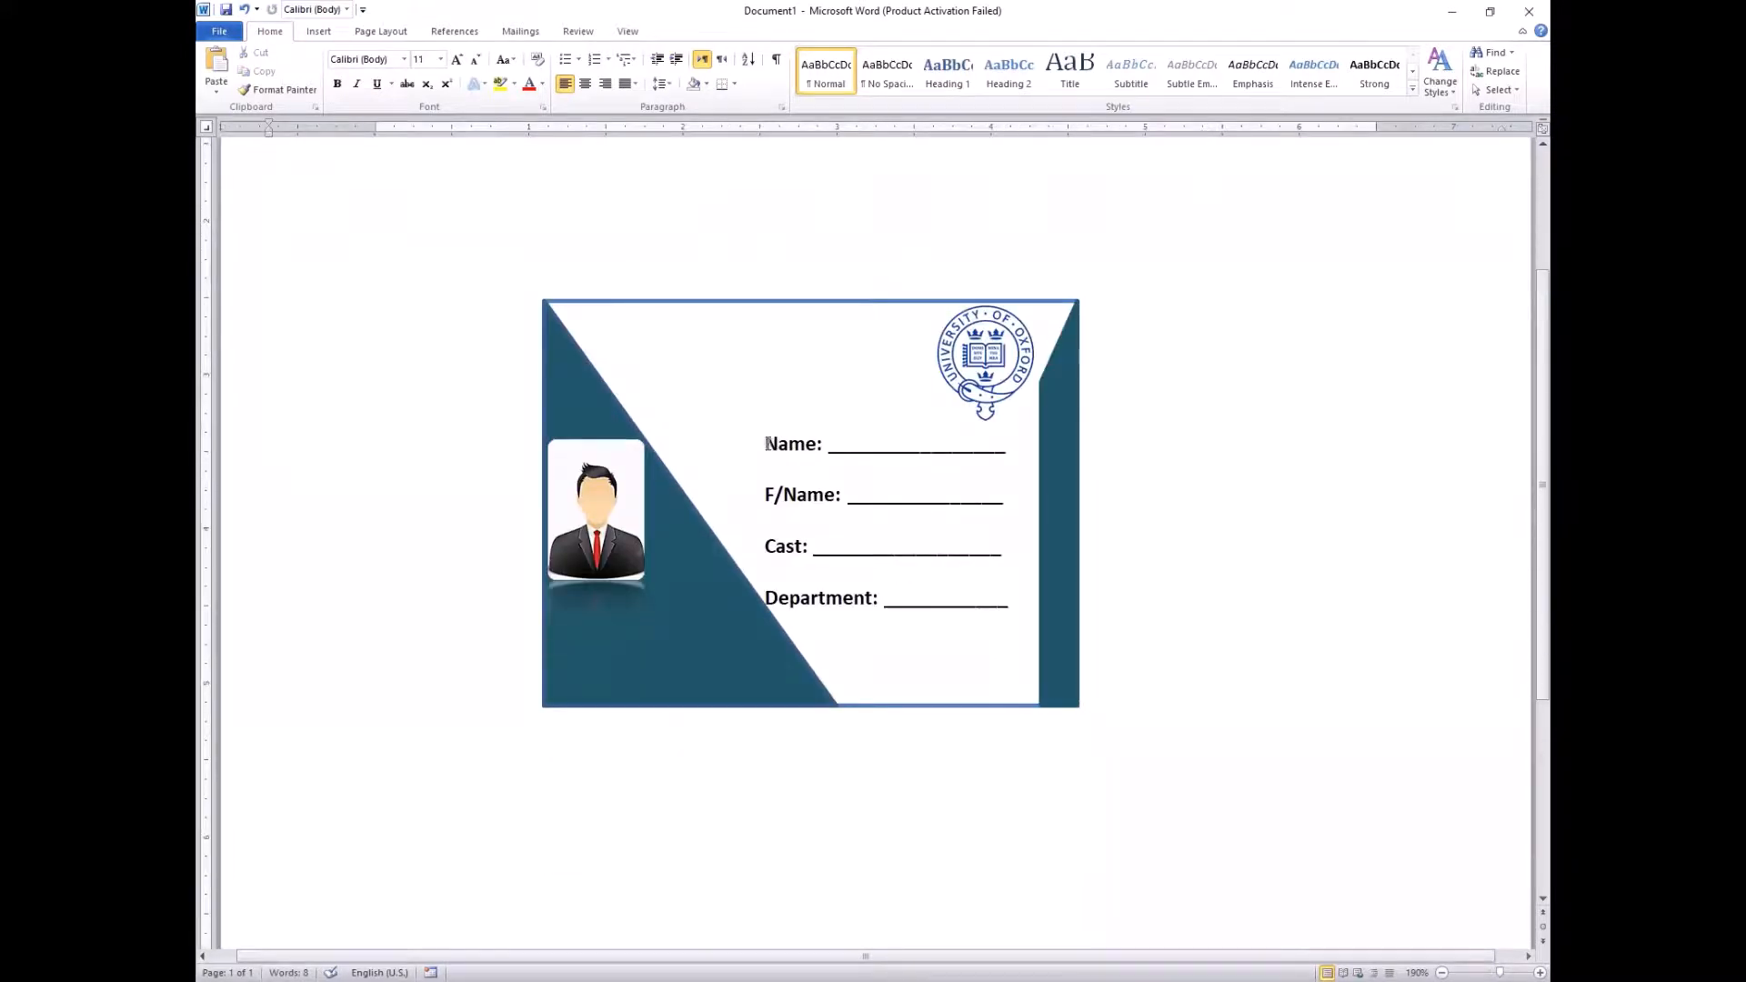
Italicize the Name, F/Name, Cast and Department lines
{"action": "mouse_move", "coordinate": [767, 444]}
{"action": "left_mouse_down"}
{"action": "mouse_move", "coordinate": [1009, 573]}
{"action": "mouse_move", "coordinate": [1008, 627]}
{"action": "left_mouse_up"}
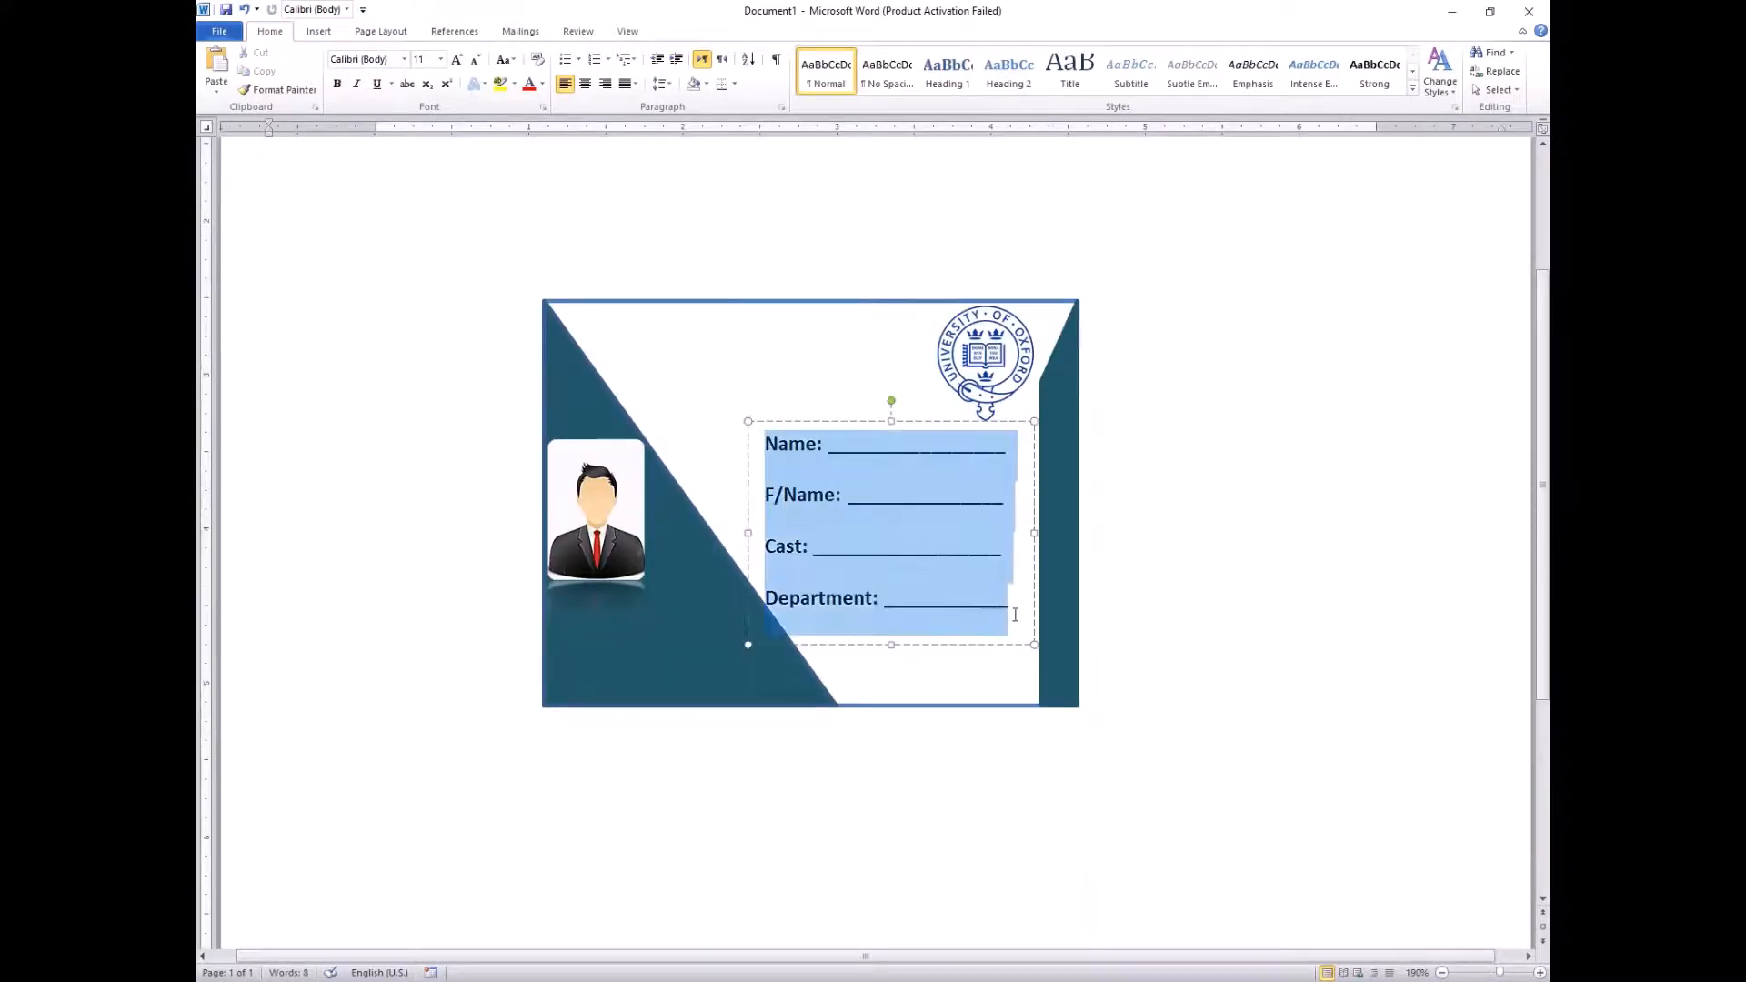
{"action": "left_click", "coordinate": [542, 84]}
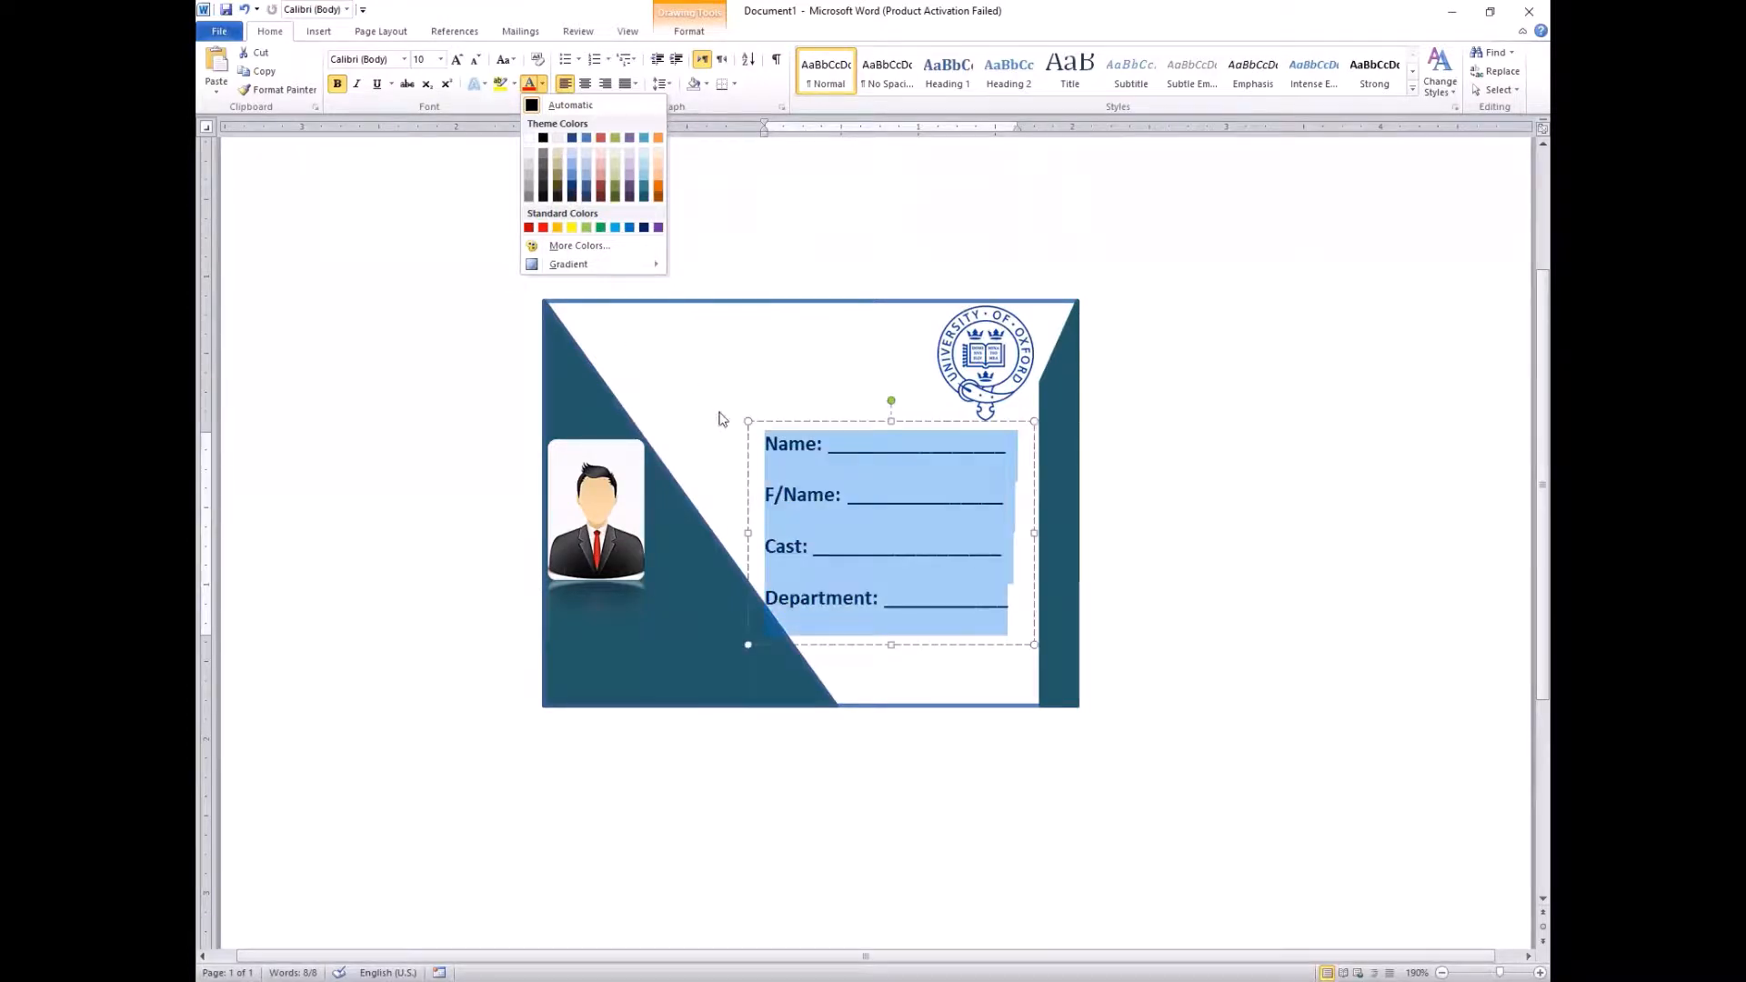
{"action": "left_click", "coordinate": [882, 501]}
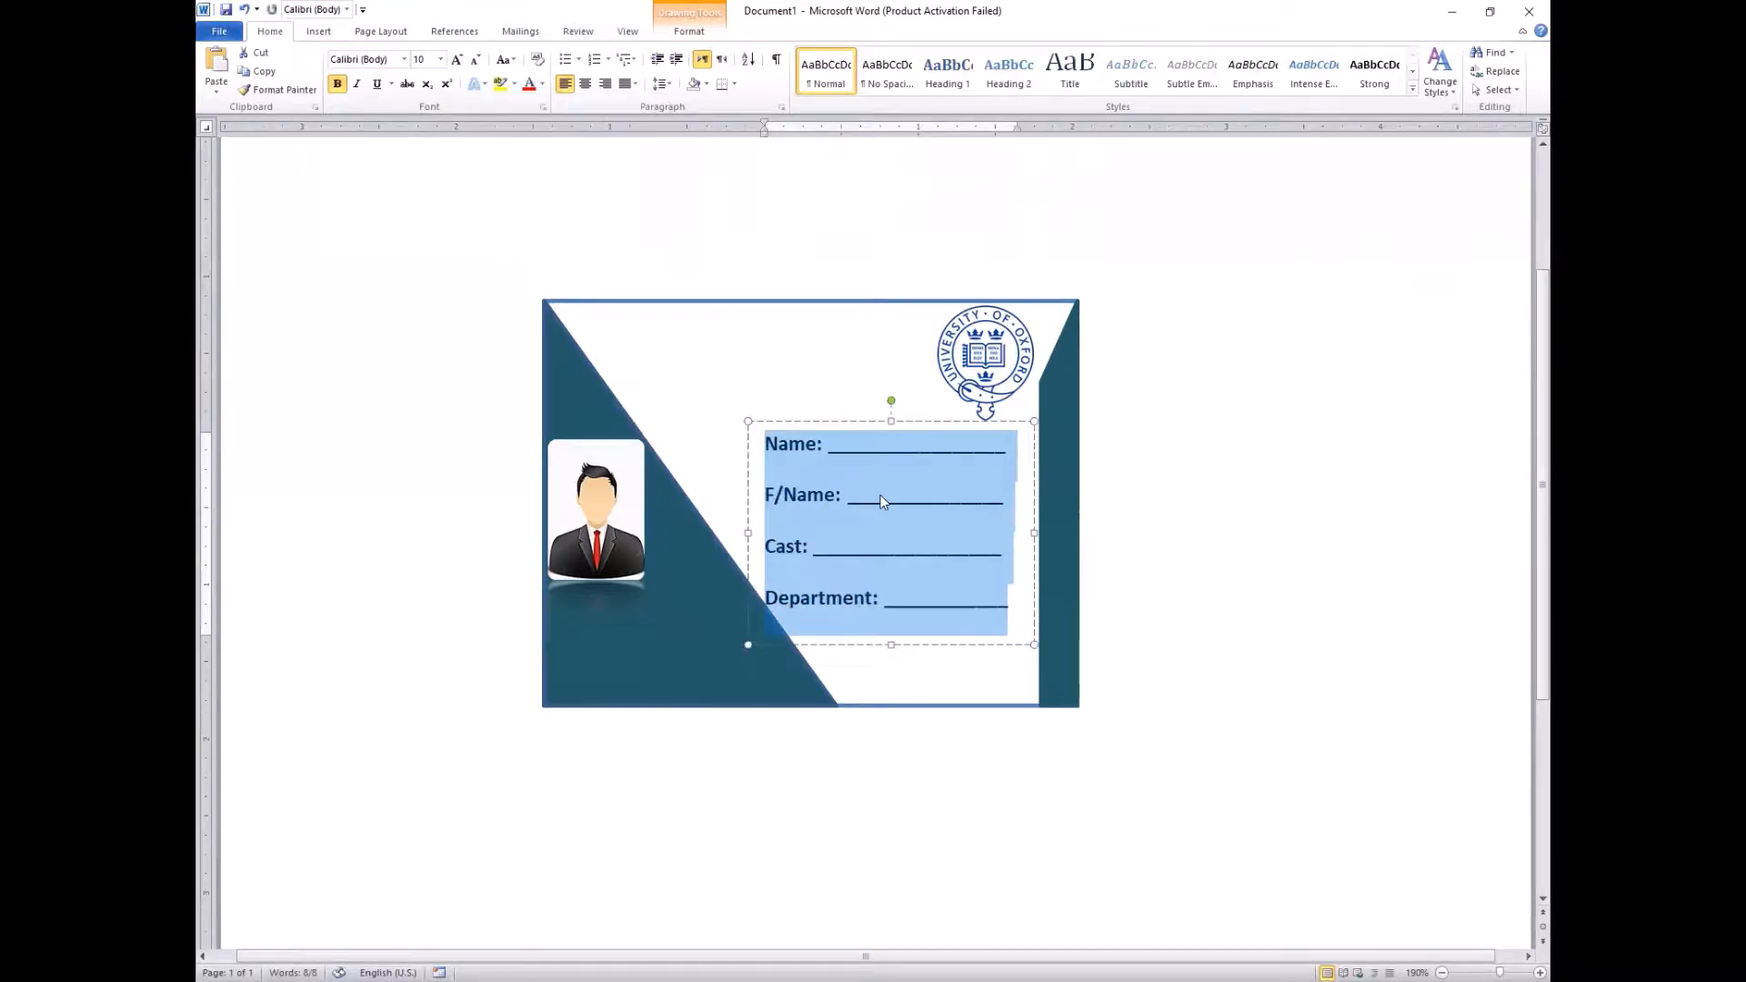
{"action": "key", "text": "ctrl+i"}
{"action": "left_click", "coordinate": [807, 397]}
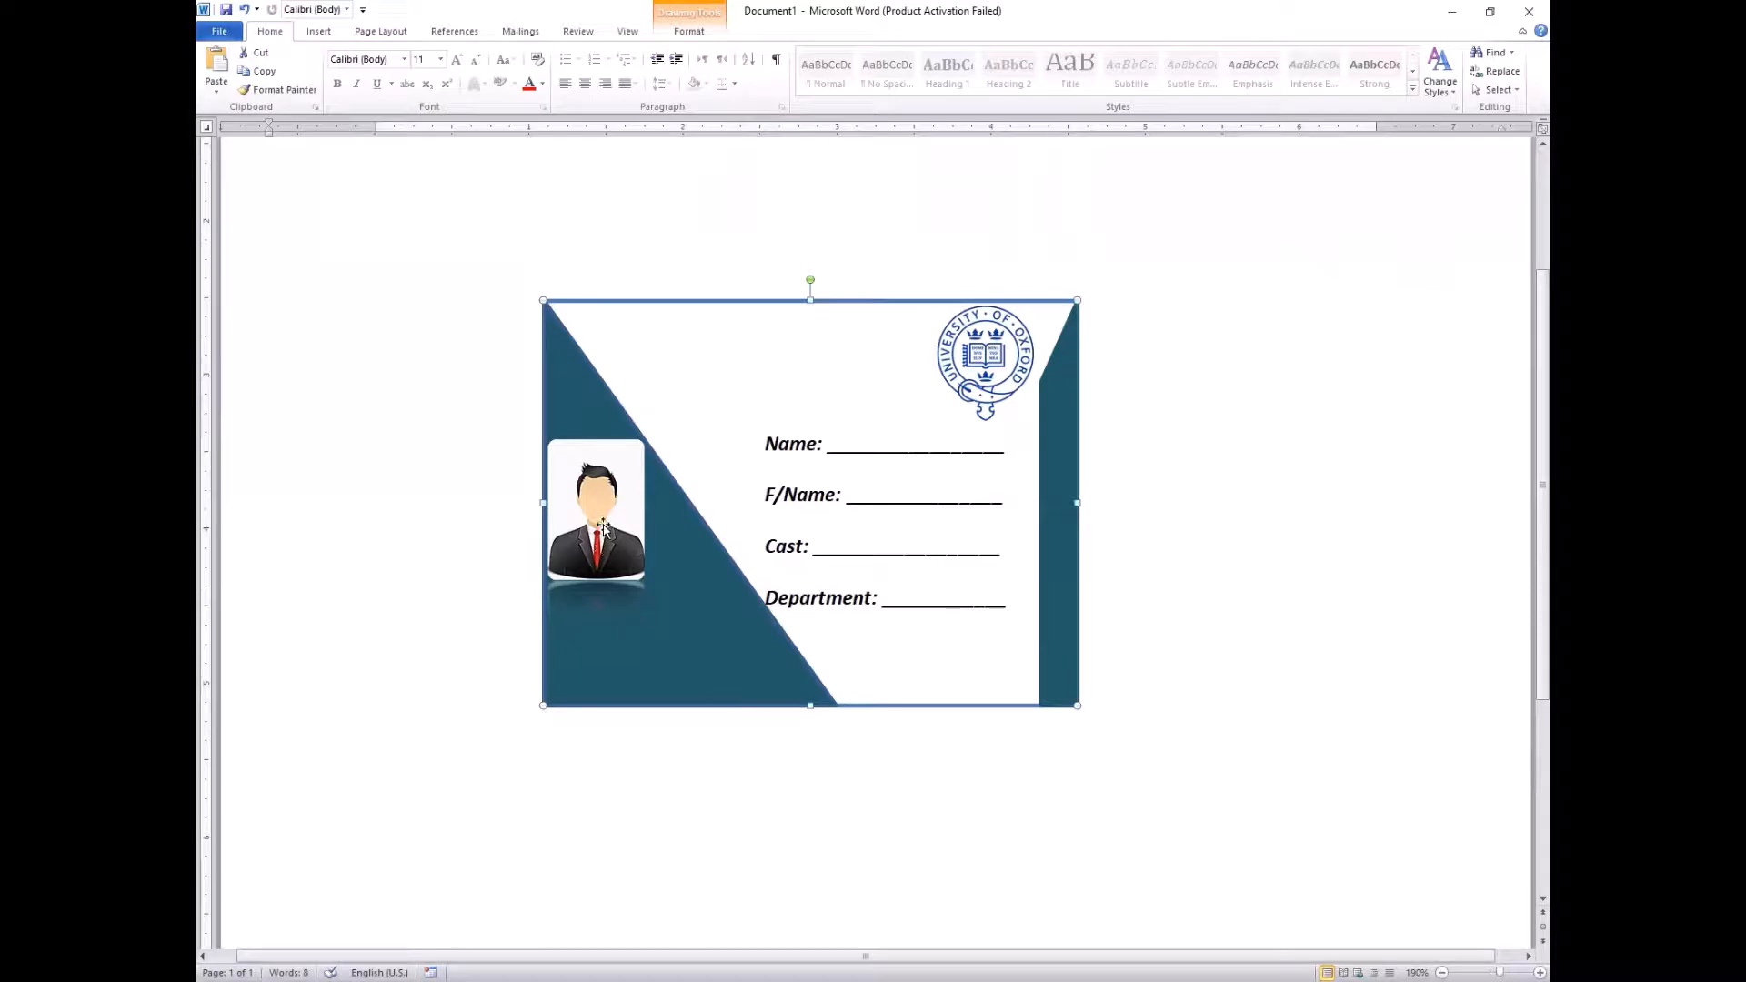
Insert a Simple Text Box and replace its placeholder with a signature line and "Signature of Student" beneath it
{"action": "left_click", "coordinate": [318, 31]}
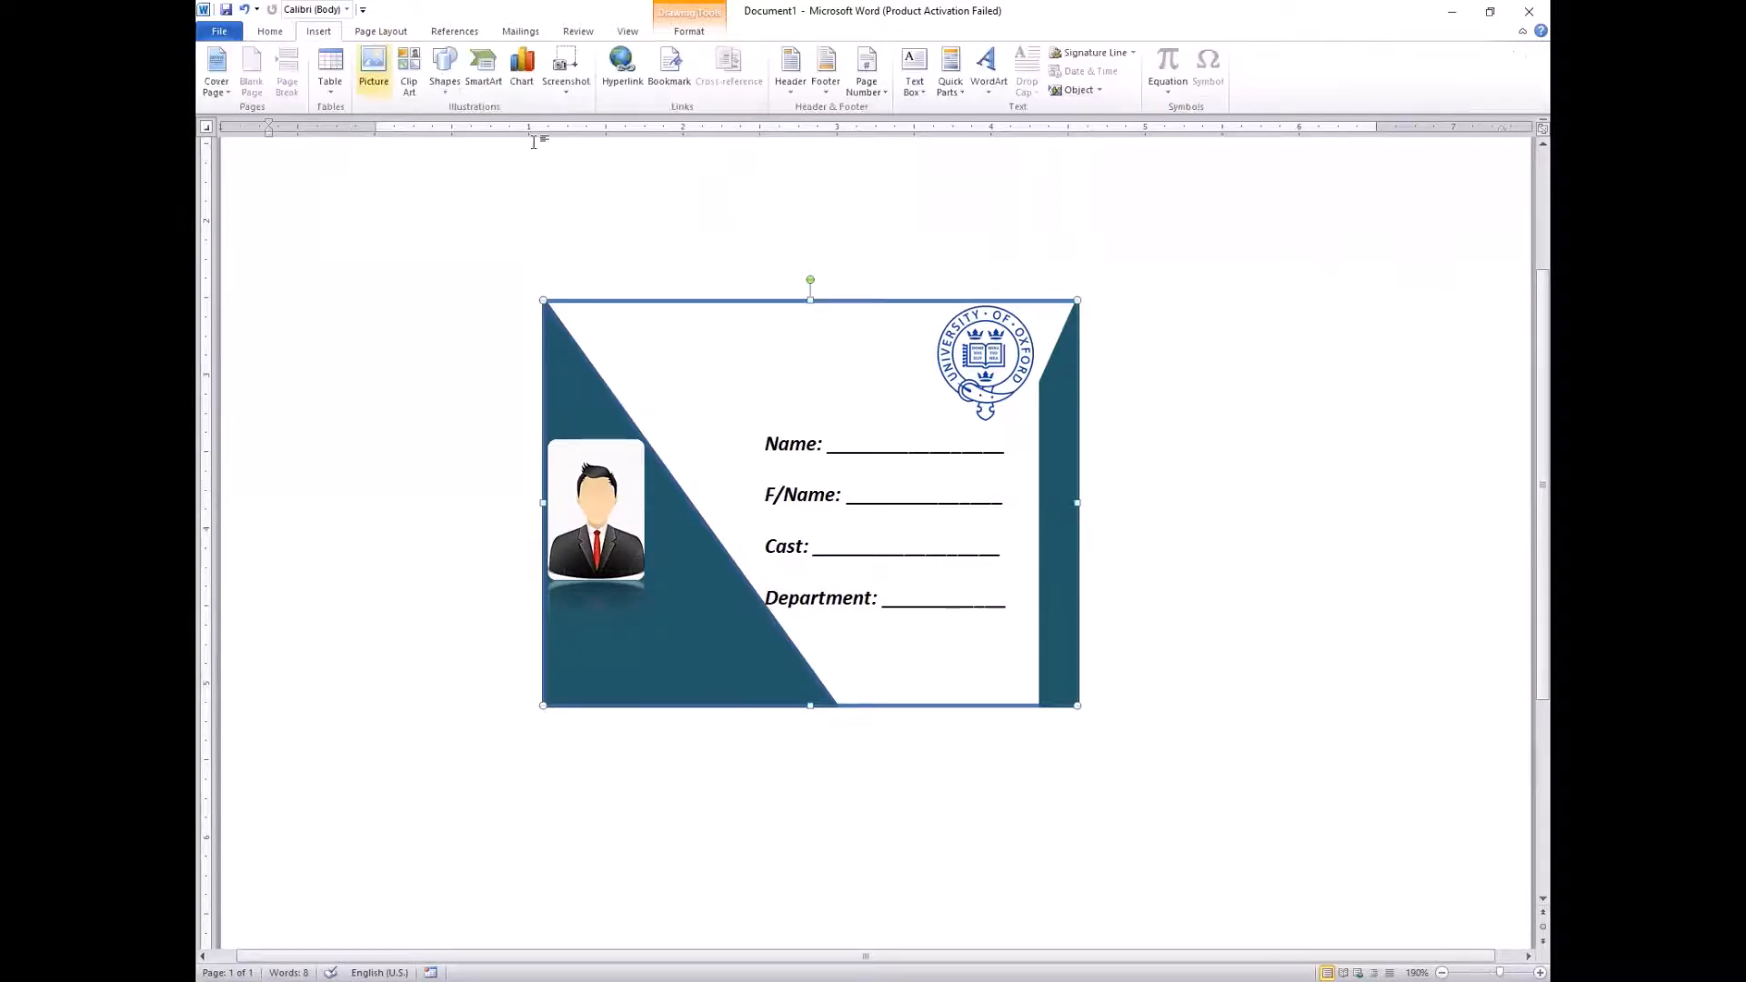
{"action": "left_click", "coordinate": [914, 73]}
{"action": "left_click", "coordinate": [937, 328]}
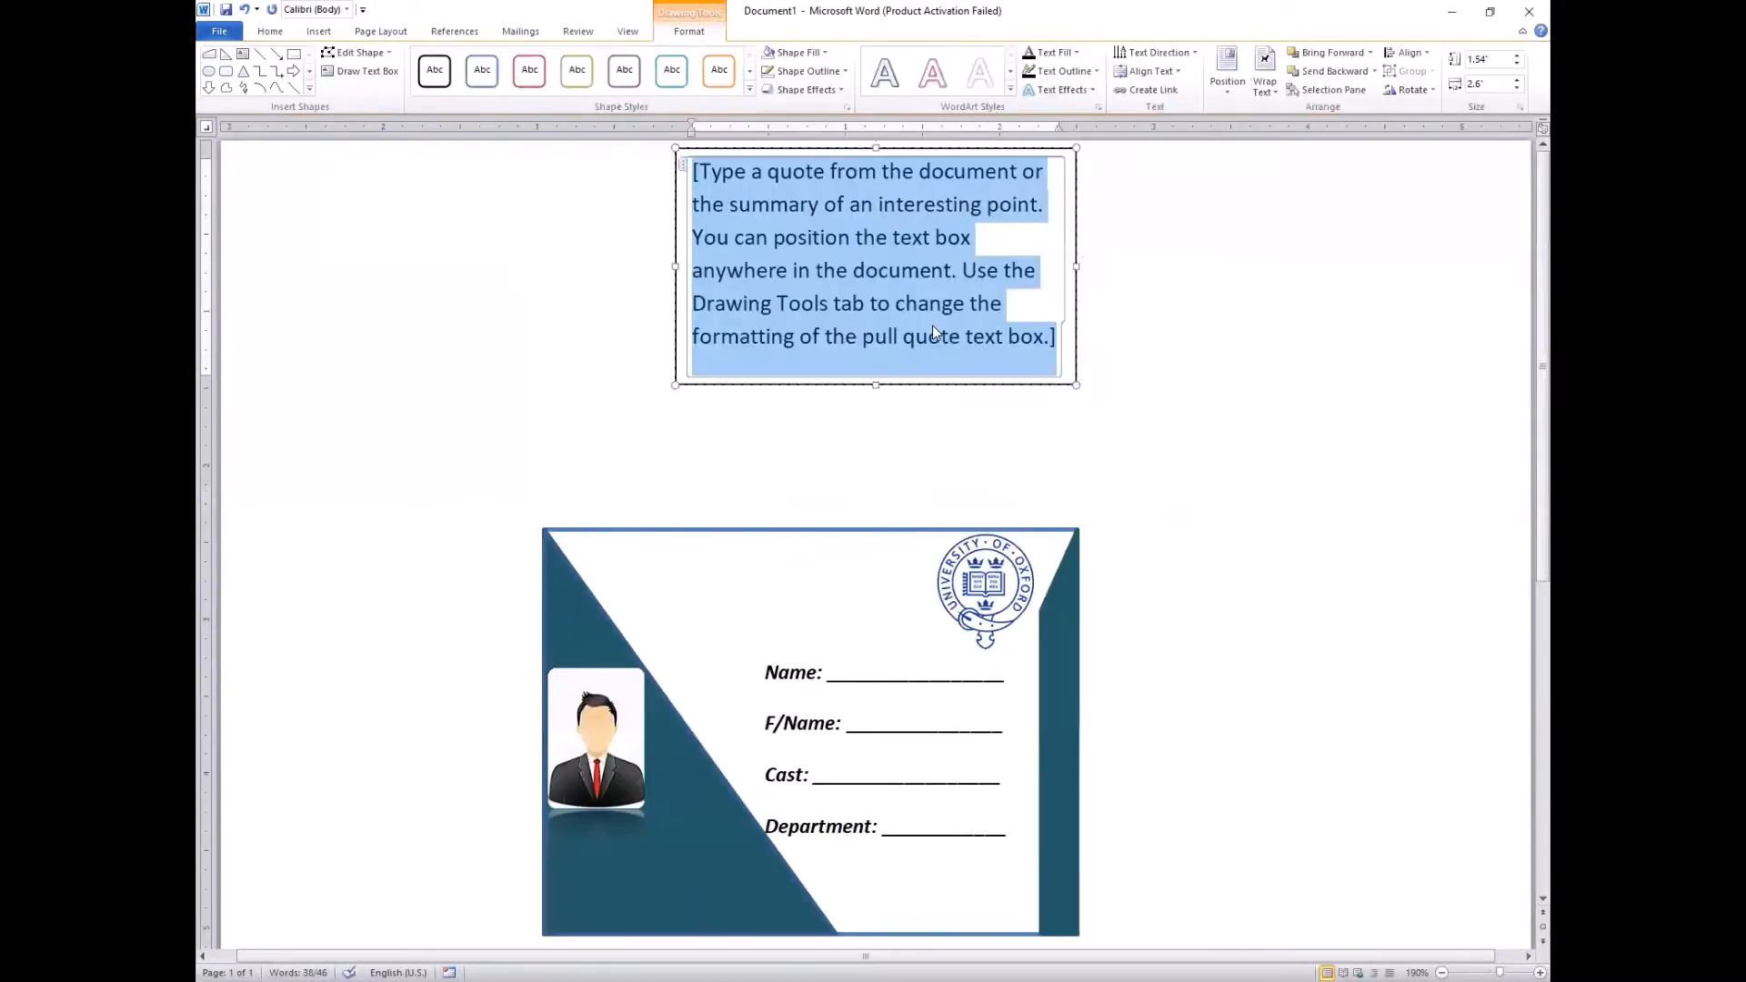
{"action": "key", "text": "Delete"}
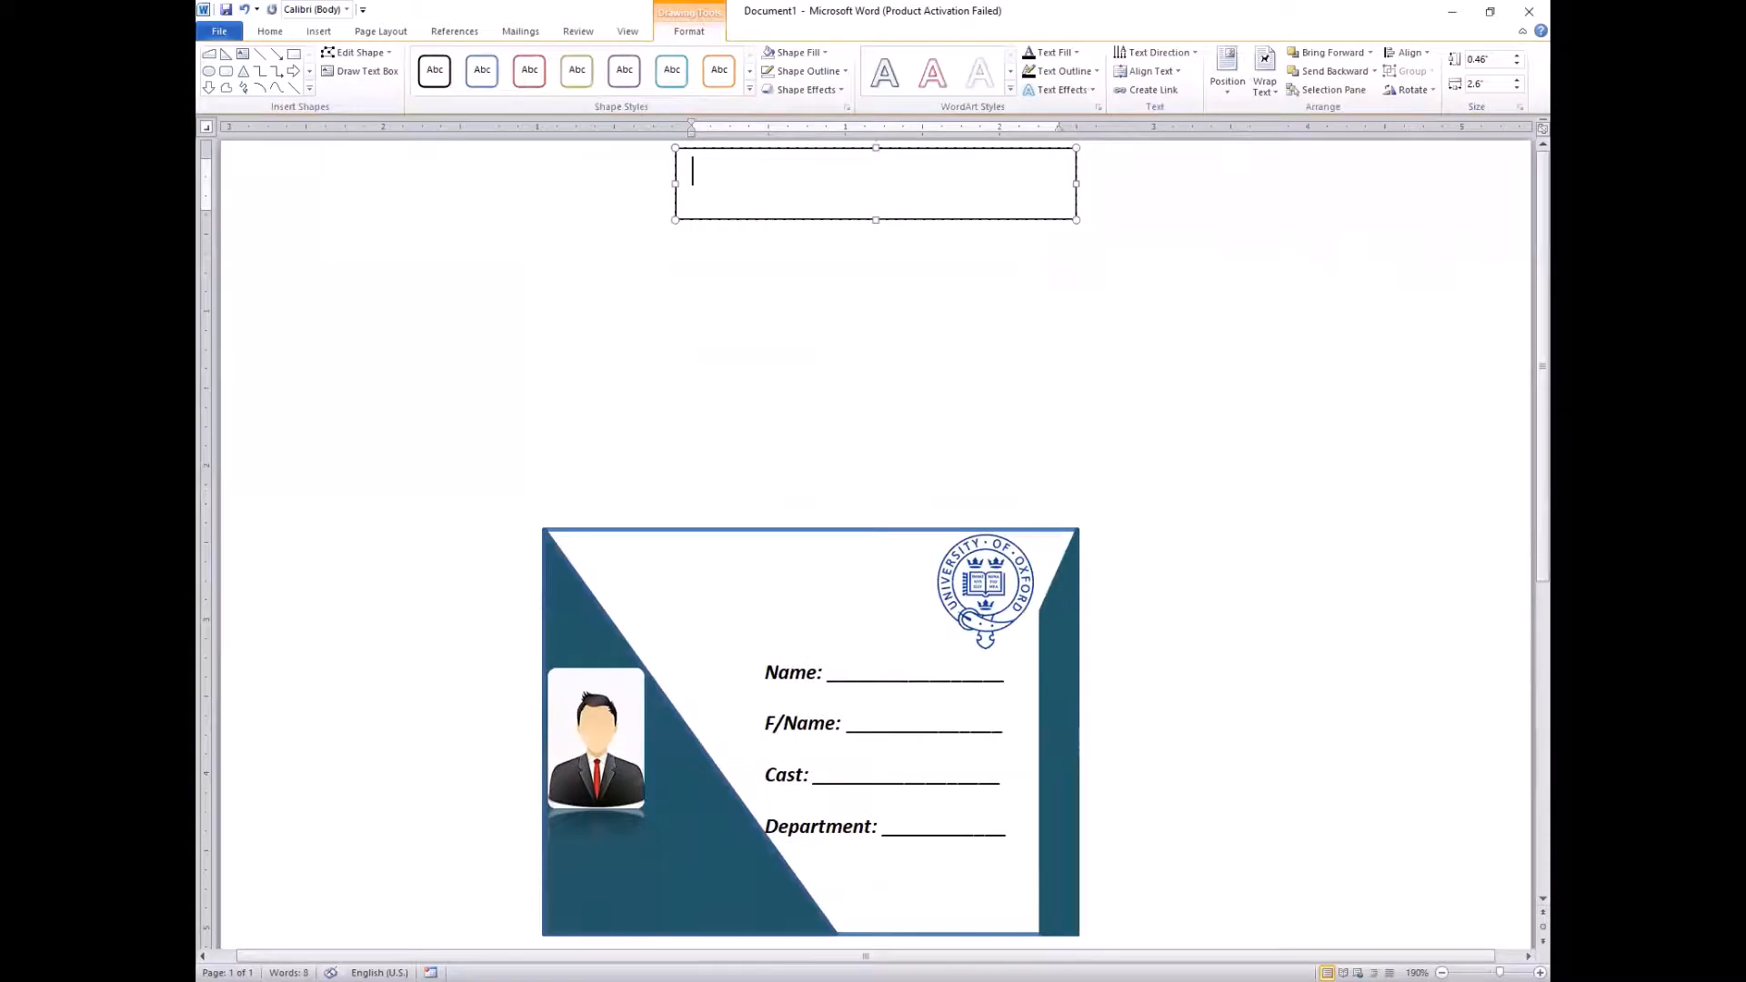
{"action": "type", "text": "__________"}
{"action": "key", "text": "Return"}
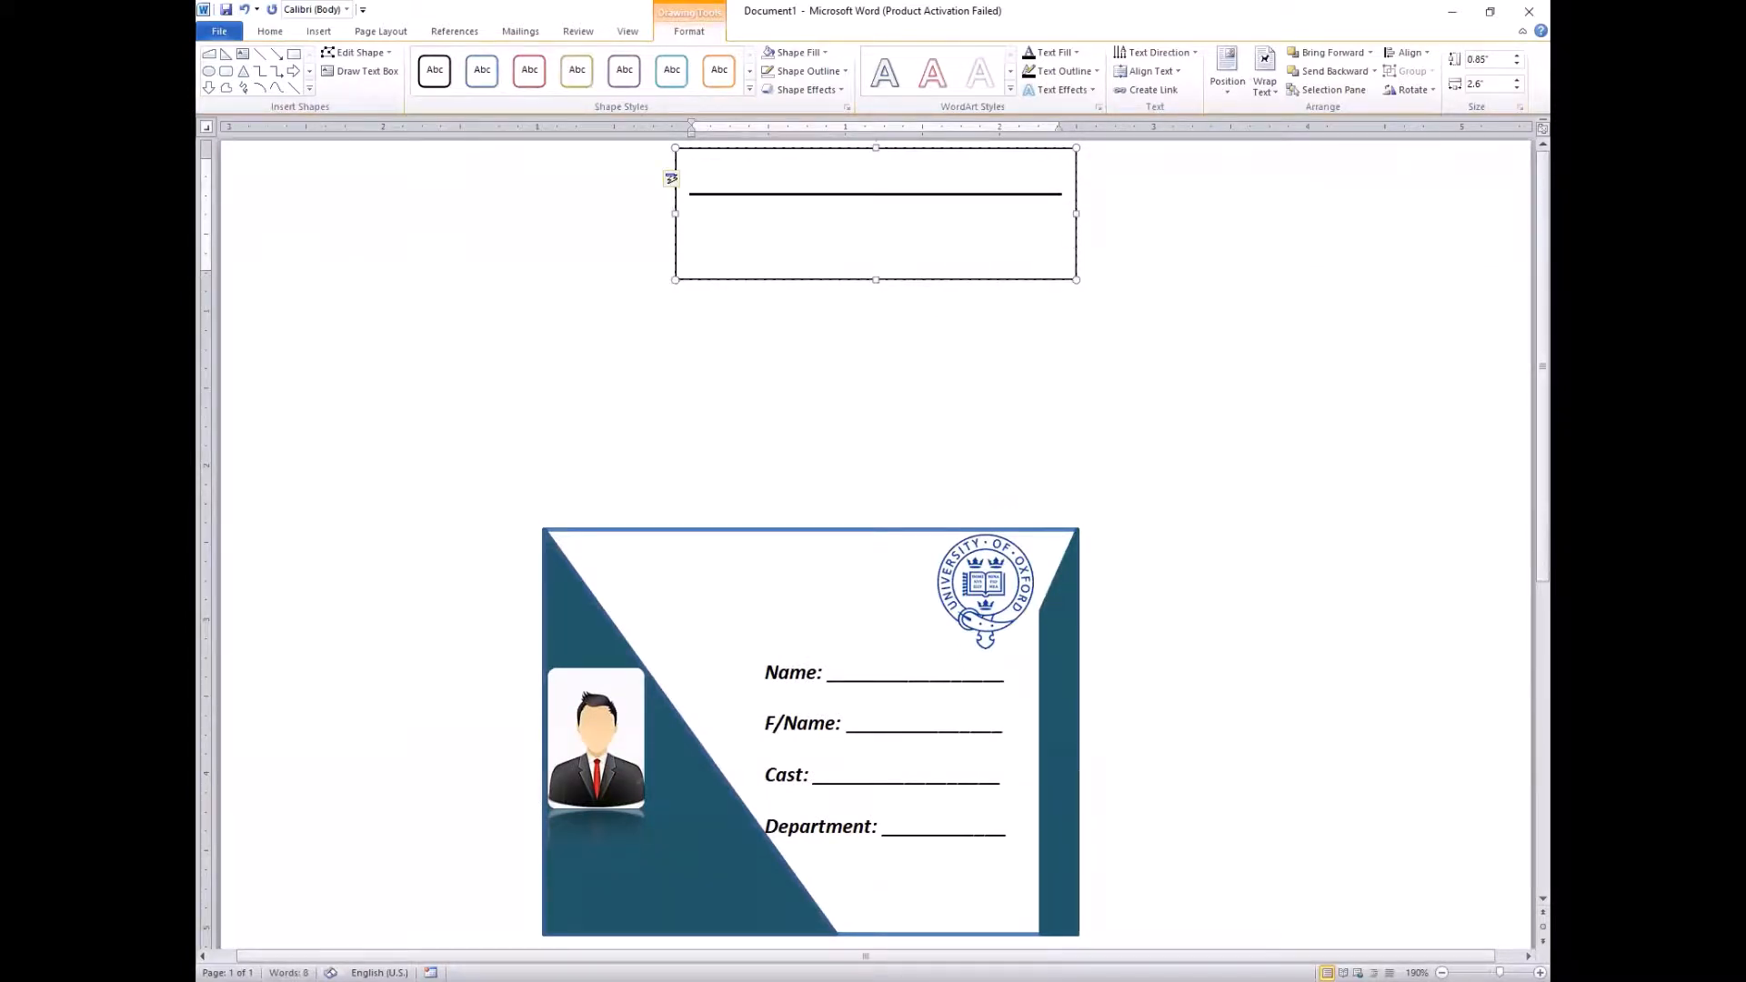
{"action": "type", "text": "Signature"}
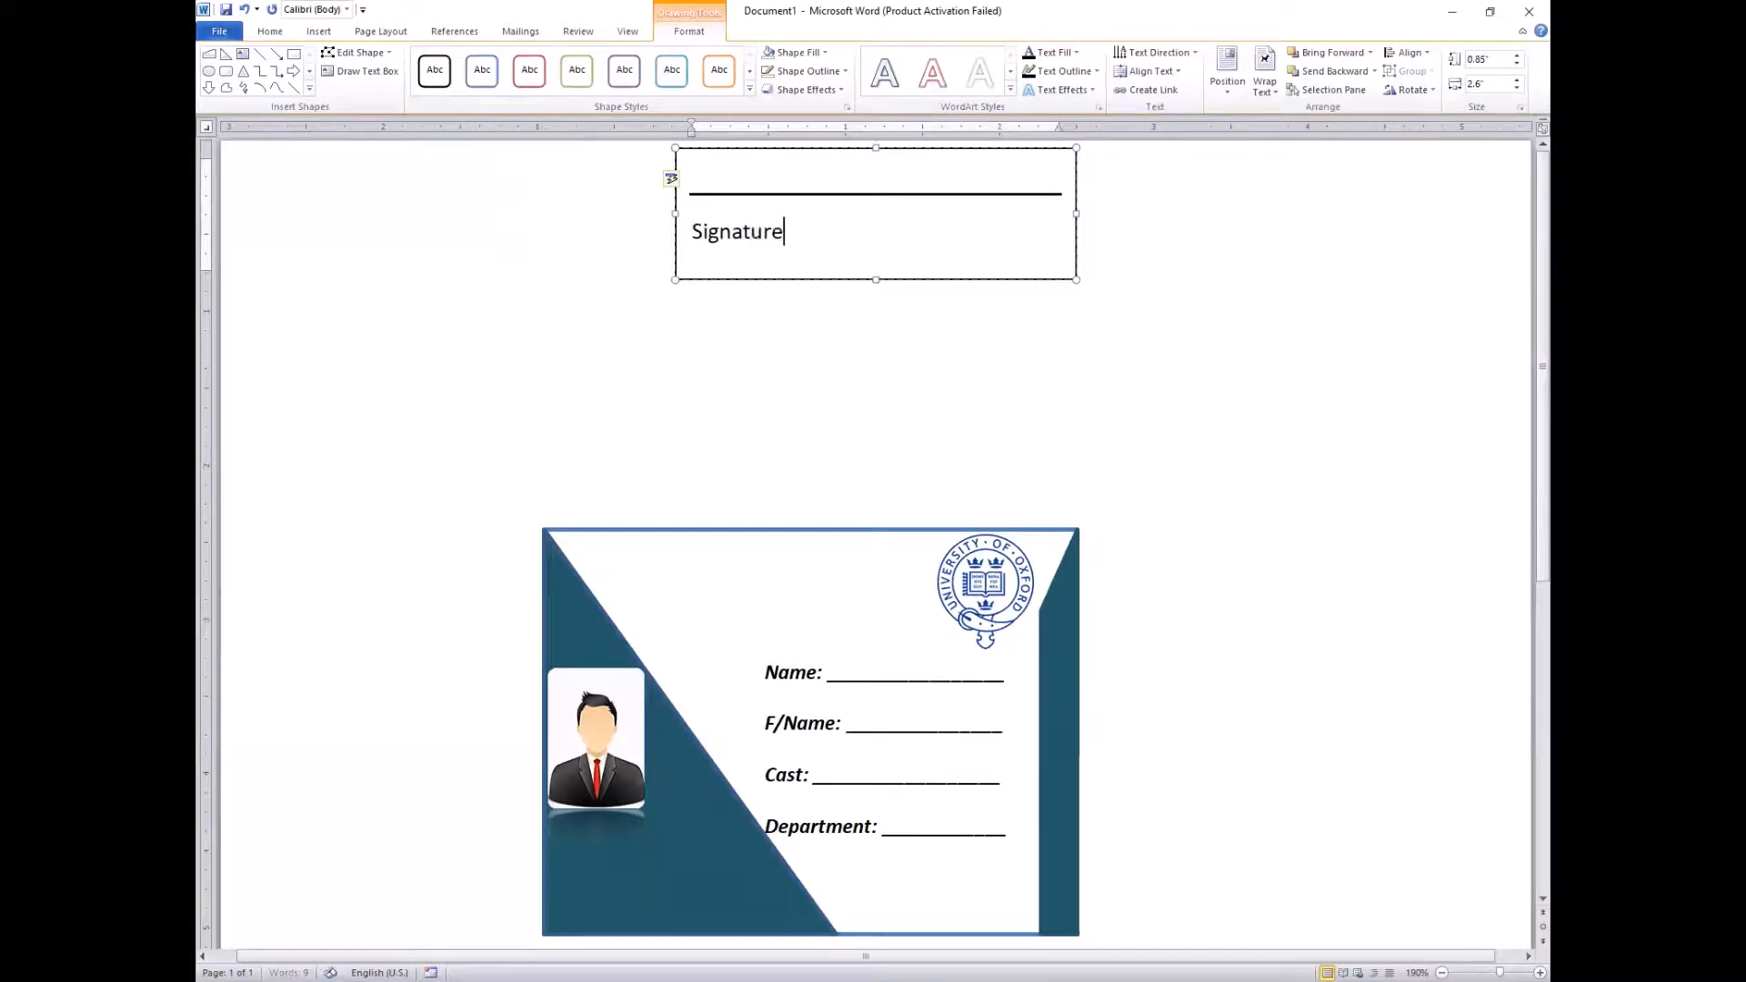
{"action": "type", "text": " of Student"}
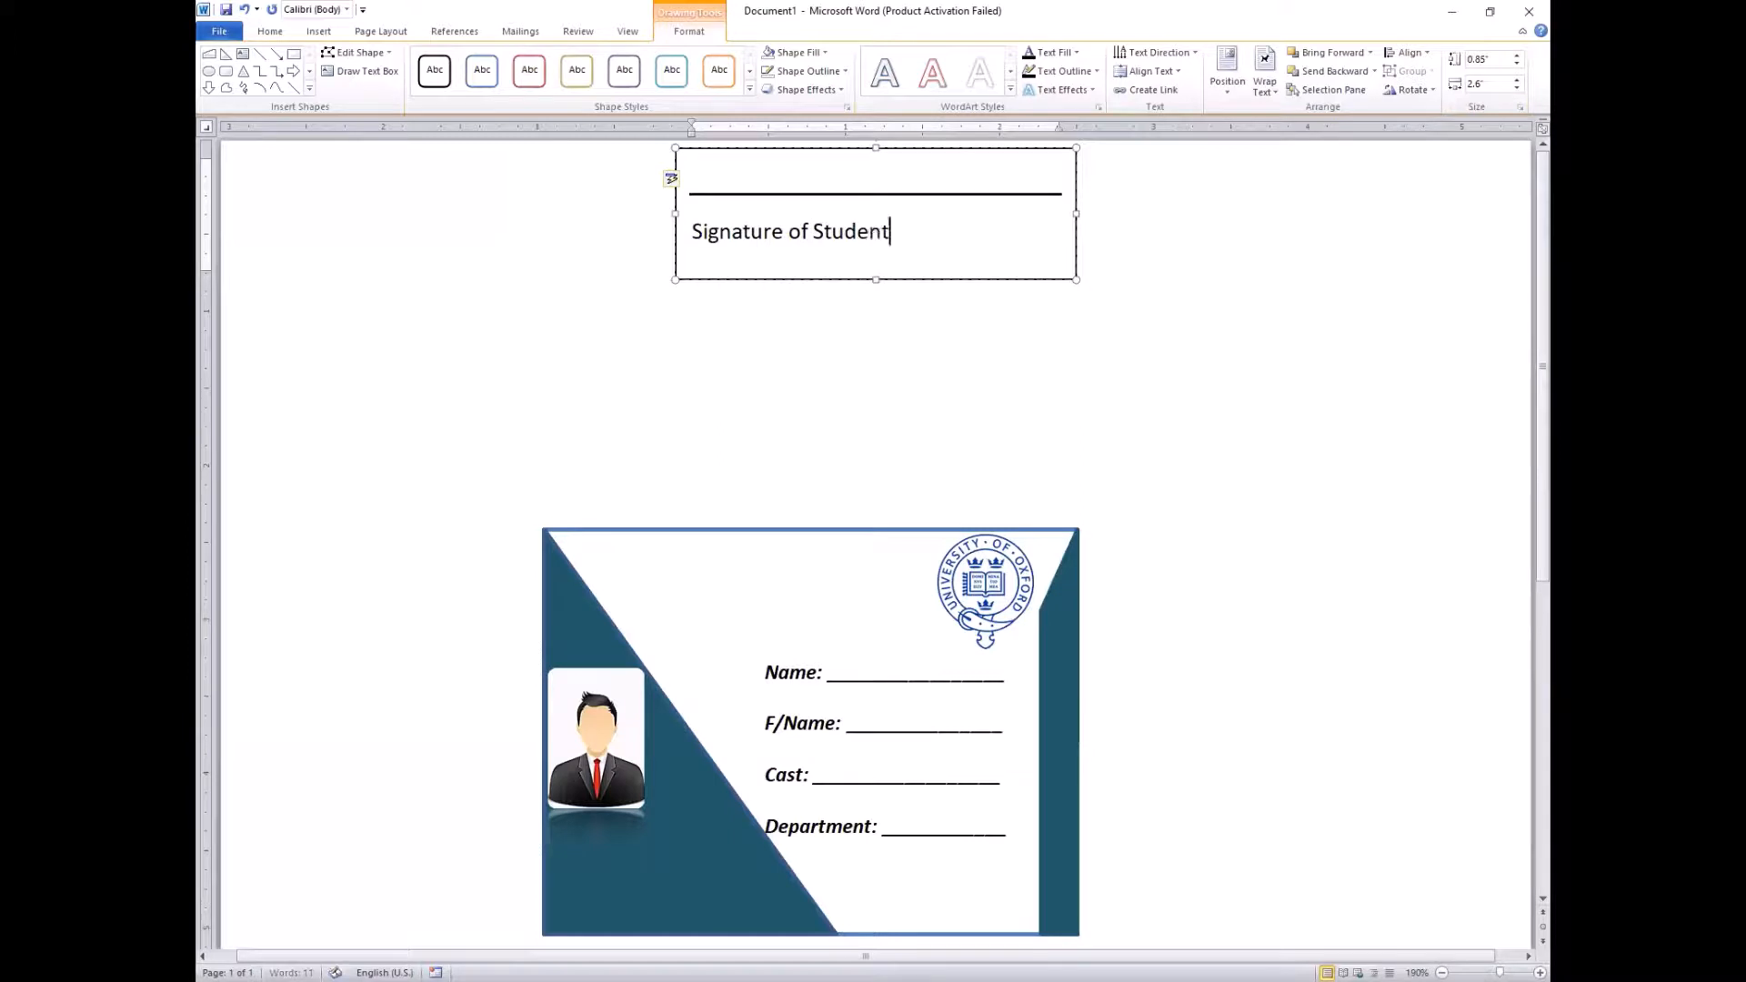
Narrow the signature text box to 1.5" and remove its fill and outline
{"action": "left_click", "coordinate": [1069, 195]}
{"action": "left_click_drag", "start_coordinate": [1075, 213], "coordinate": [997, 228]}
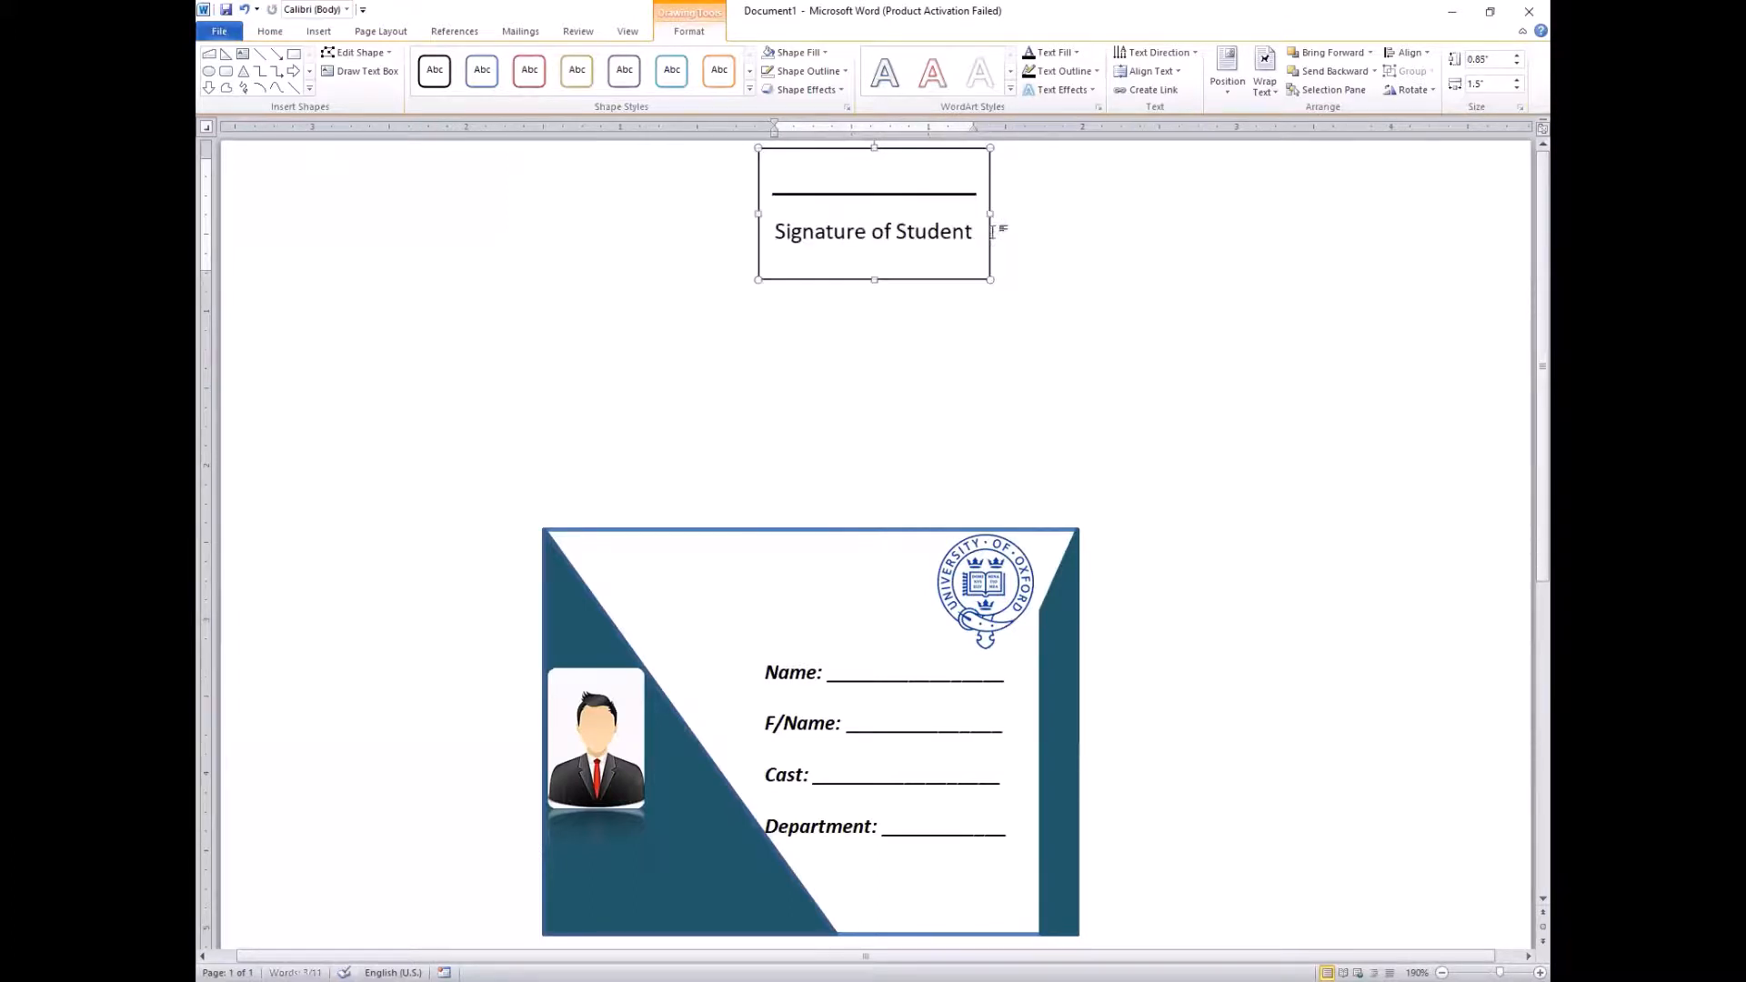
{"action": "left_click", "coordinate": [818, 72]}
{"action": "left_click", "coordinate": [835, 78]}
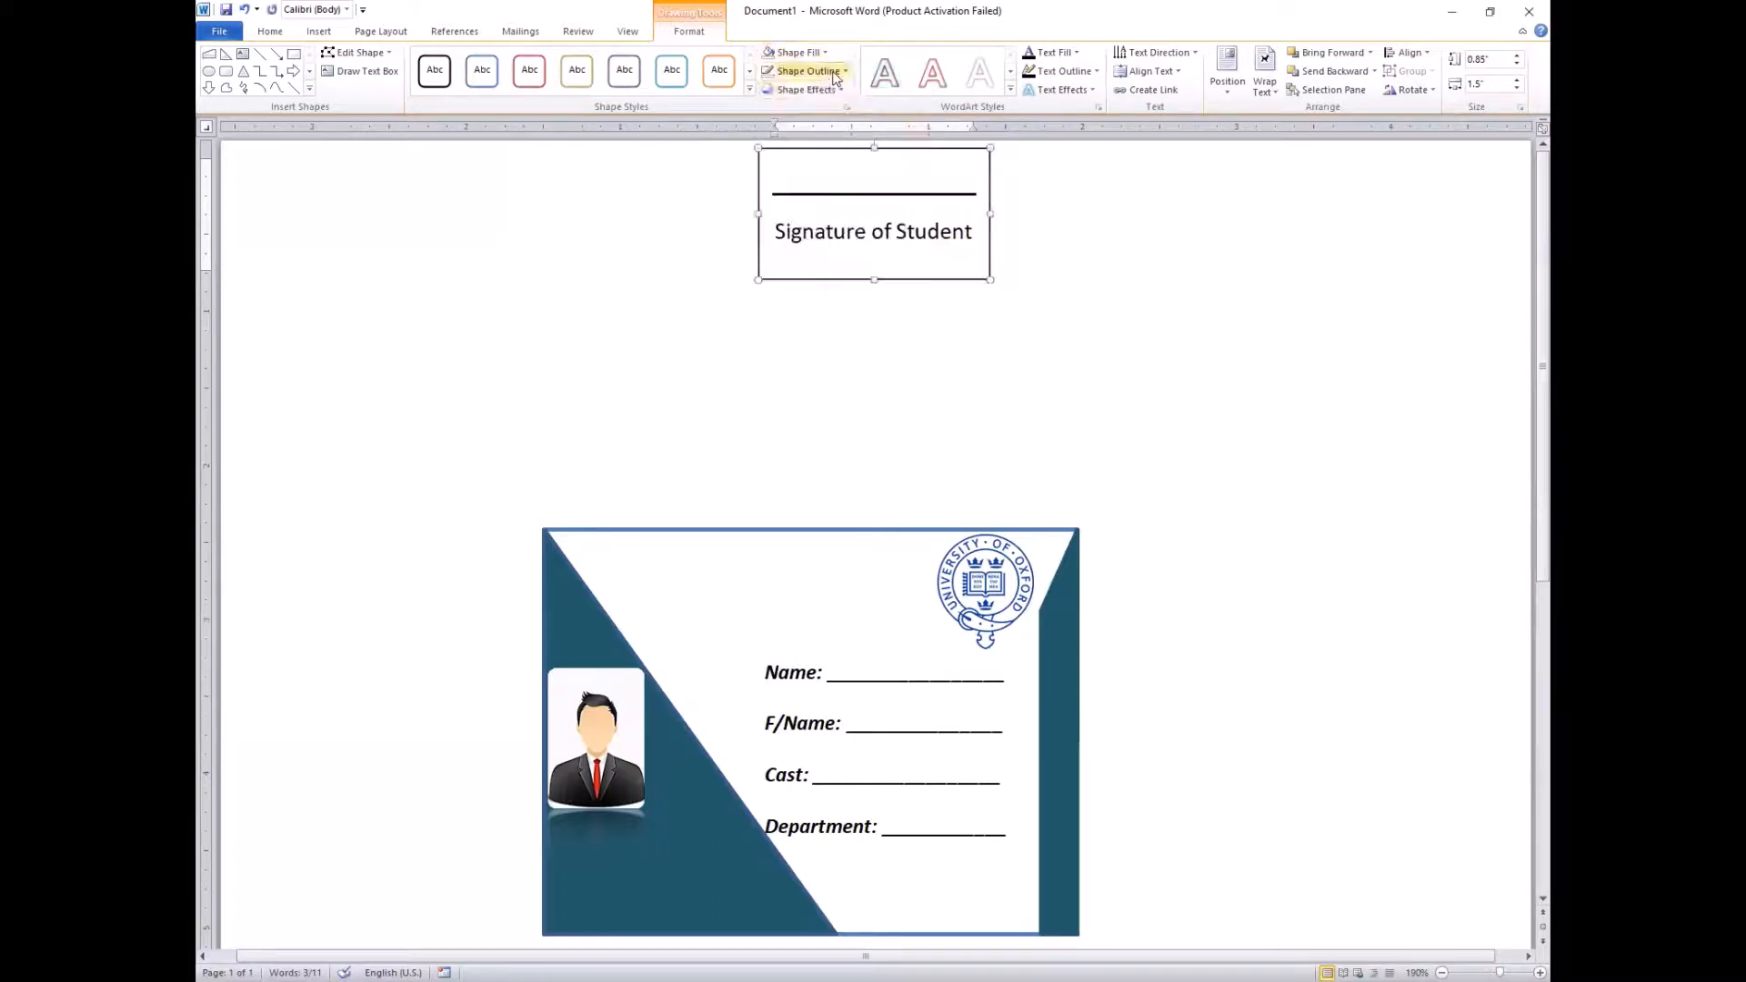
{"action": "left_click", "coordinate": [835, 78]}
{"action": "left_click", "coordinate": [788, 215]}
Move the signature text box onto the lower-left corner of the card, over the teal triangle
{"action": "mouse_move", "coordinate": [908, 149]}
{"action": "left_mouse_down"}
{"action": "mouse_move", "coordinate": [853, 649]}
{"action": "mouse_move", "coordinate": [706, 788]}
{"action": "left_mouse_up"}
{"action": "left_click_drag", "start_coordinate": [707, 557], "coordinate": [693, 571]}
{"action": "left_click", "coordinate": [572, 655]}
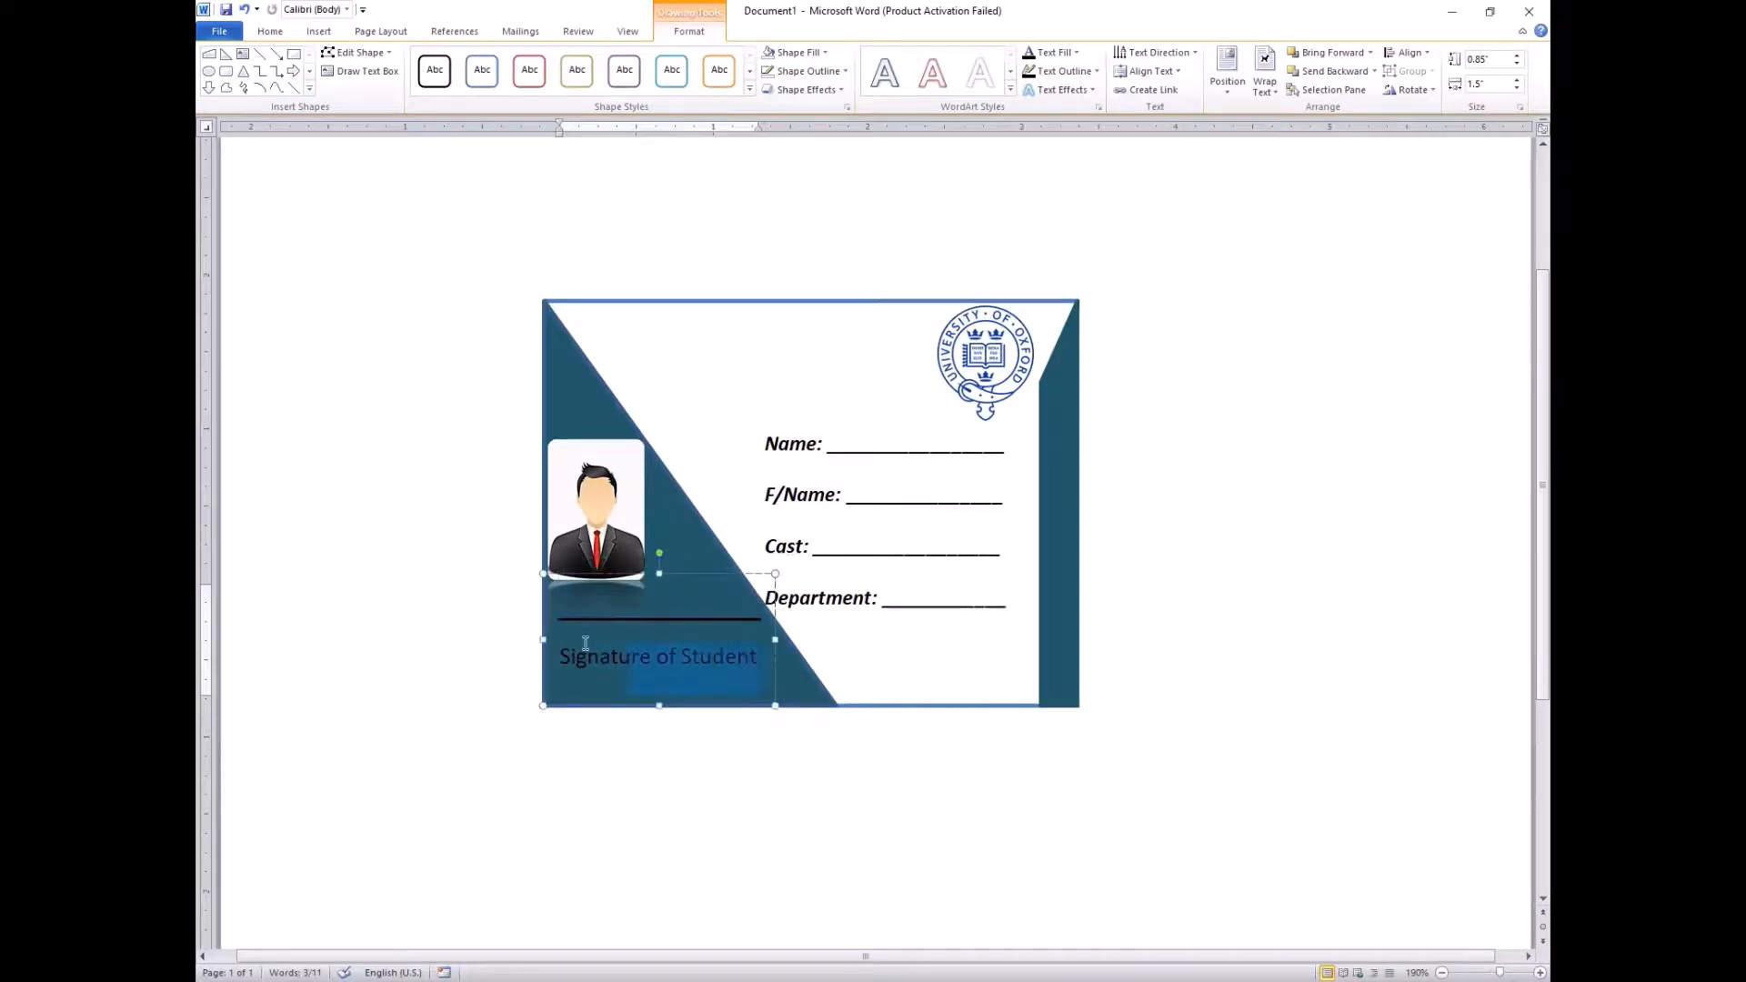
Make the signature text bold at 7 pt, narrow its box to about 1.08" and place it just below the portrait
{"action": "left_click_drag", "start_coordinate": [748, 660], "coordinate": [568, 642]}
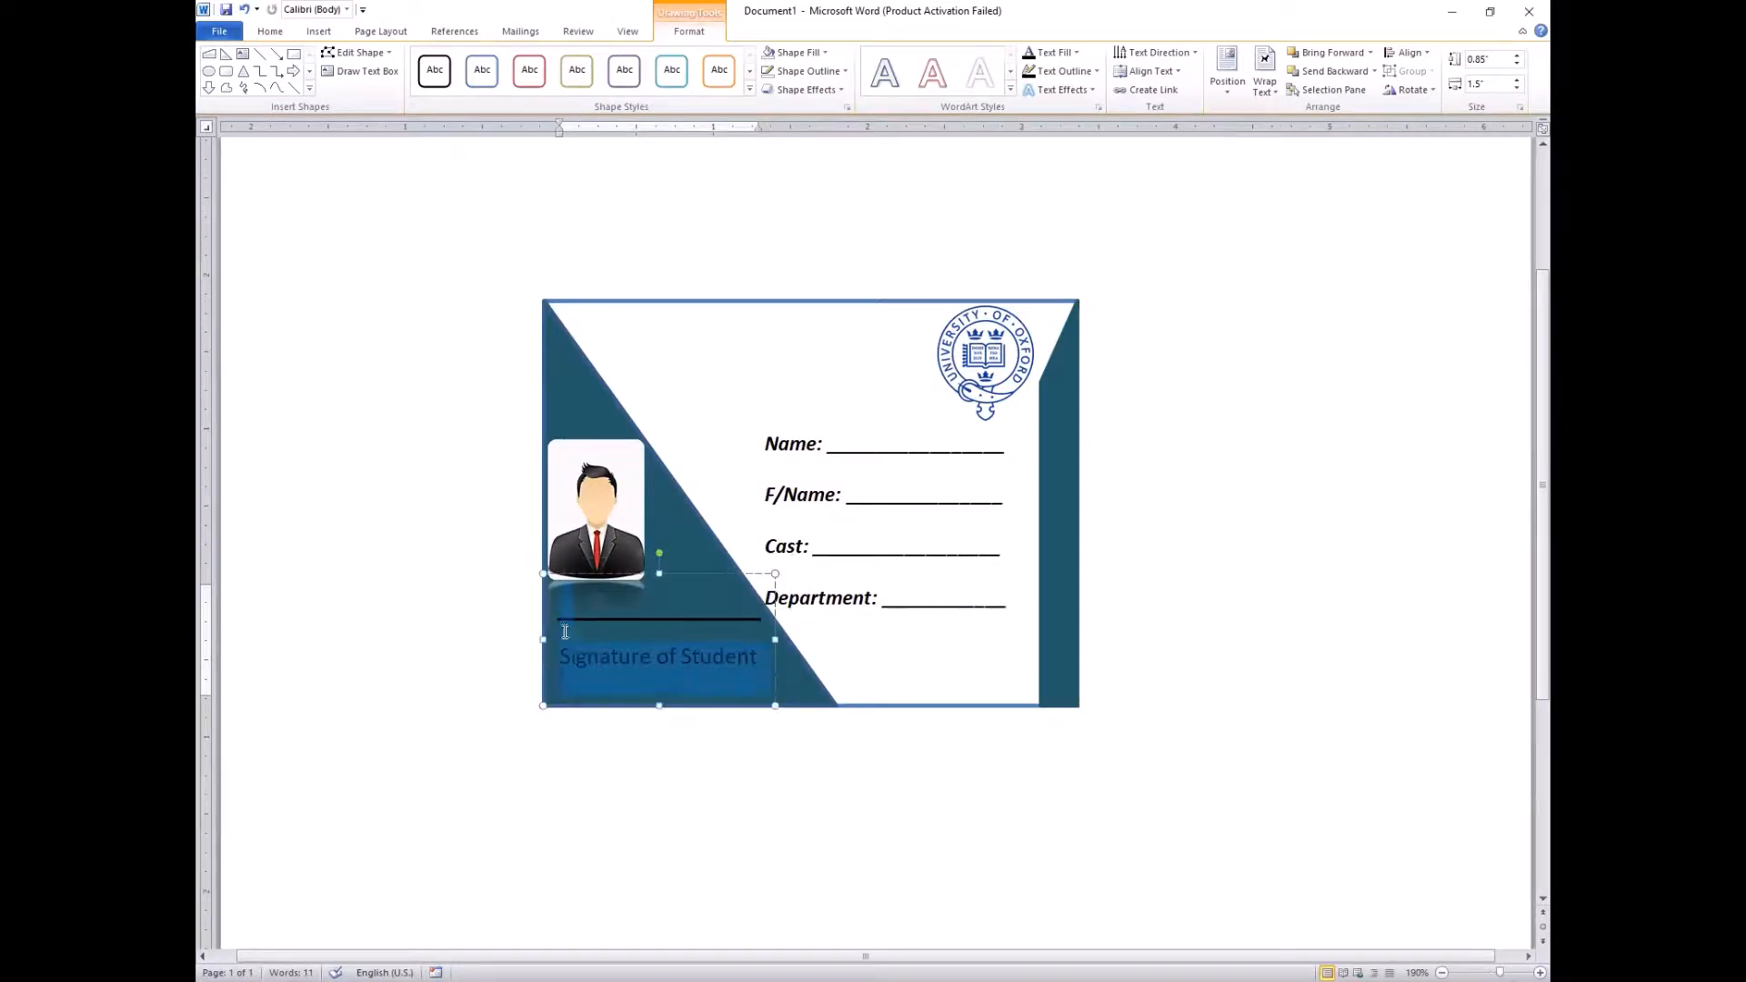
{"action": "key", "text": "ctrl+shift+comma"}
{"action": "key", "text": "ctrl+shift+comma"}
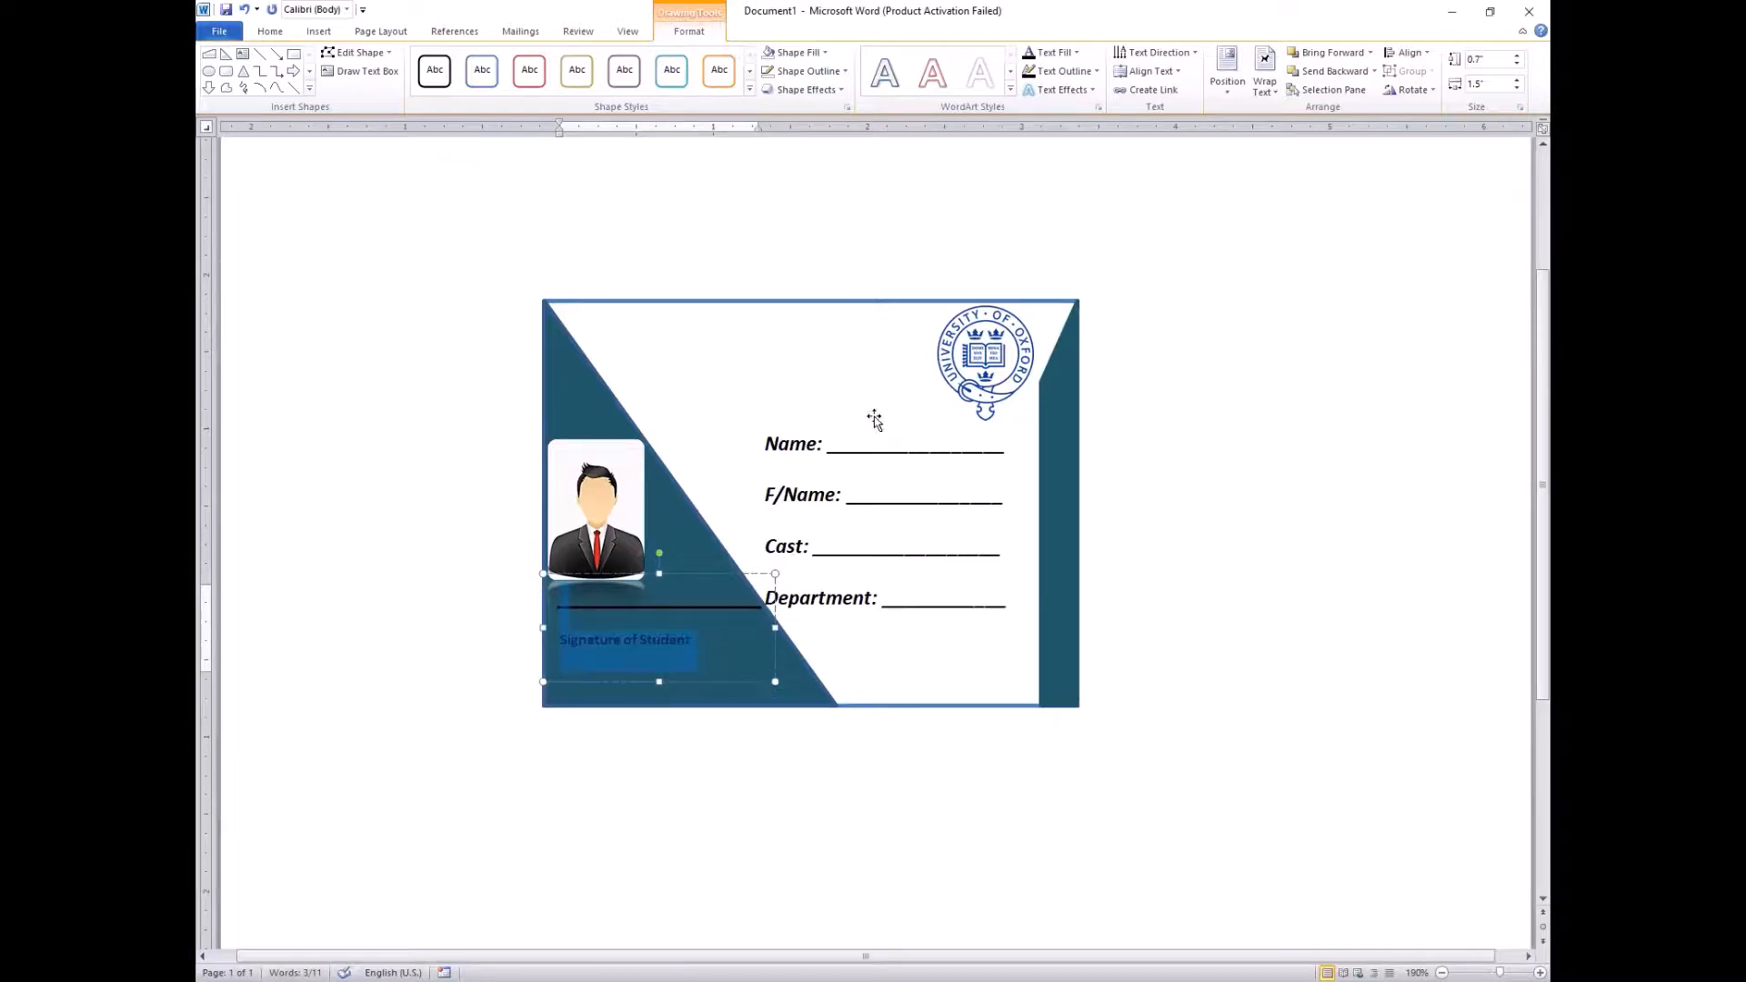
{"action": "mouse_move", "coordinate": [775, 627]}
{"action": "left_mouse_down"}
{"action": "mouse_move", "coordinate": [702, 630]}
{"action": "mouse_move", "coordinate": [650, 590]}
{"action": "mouse_move", "coordinate": [673, 612]}
{"action": "mouse_move", "coordinate": [646, 614]}
{"action": "mouse_move", "coordinate": [665, 613]}
{"action": "left_mouse_up"}
{"action": "left_click_drag", "start_coordinate": [697, 687], "coordinate": [606, 648]}
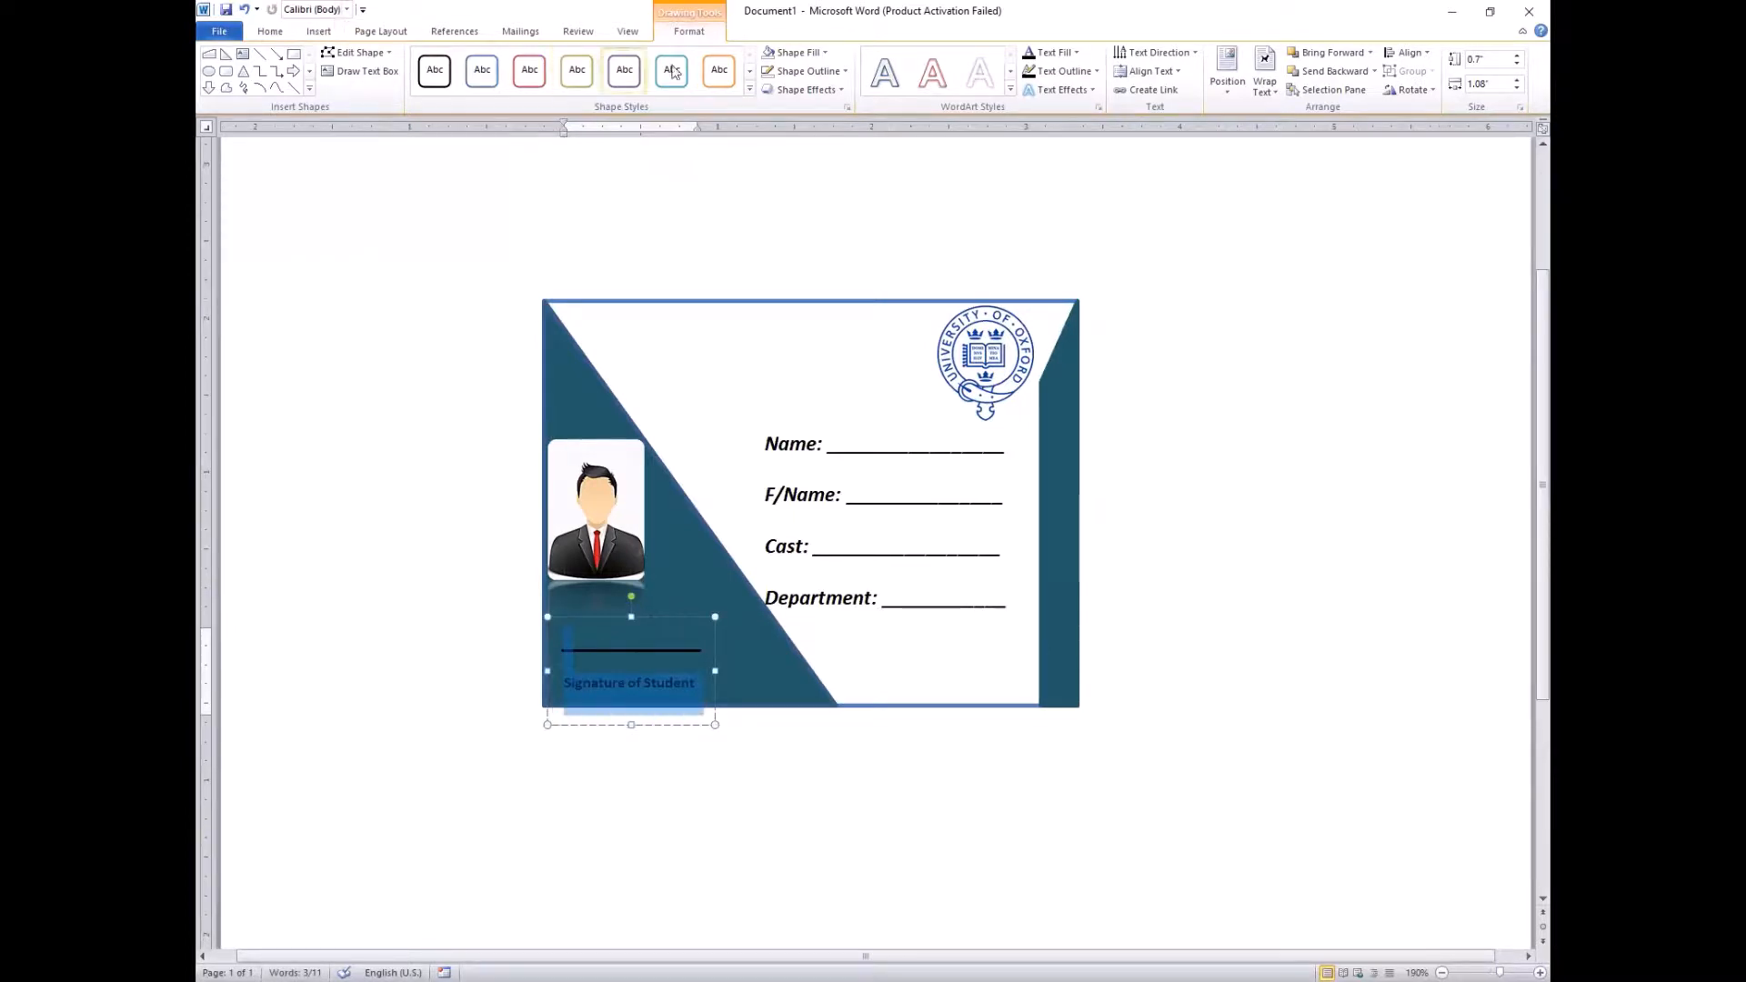
Change the font colour of "Signature of Student" to white
{"action": "left_click", "coordinate": [319, 31]}
{"action": "left_click", "coordinate": [270, 31]}
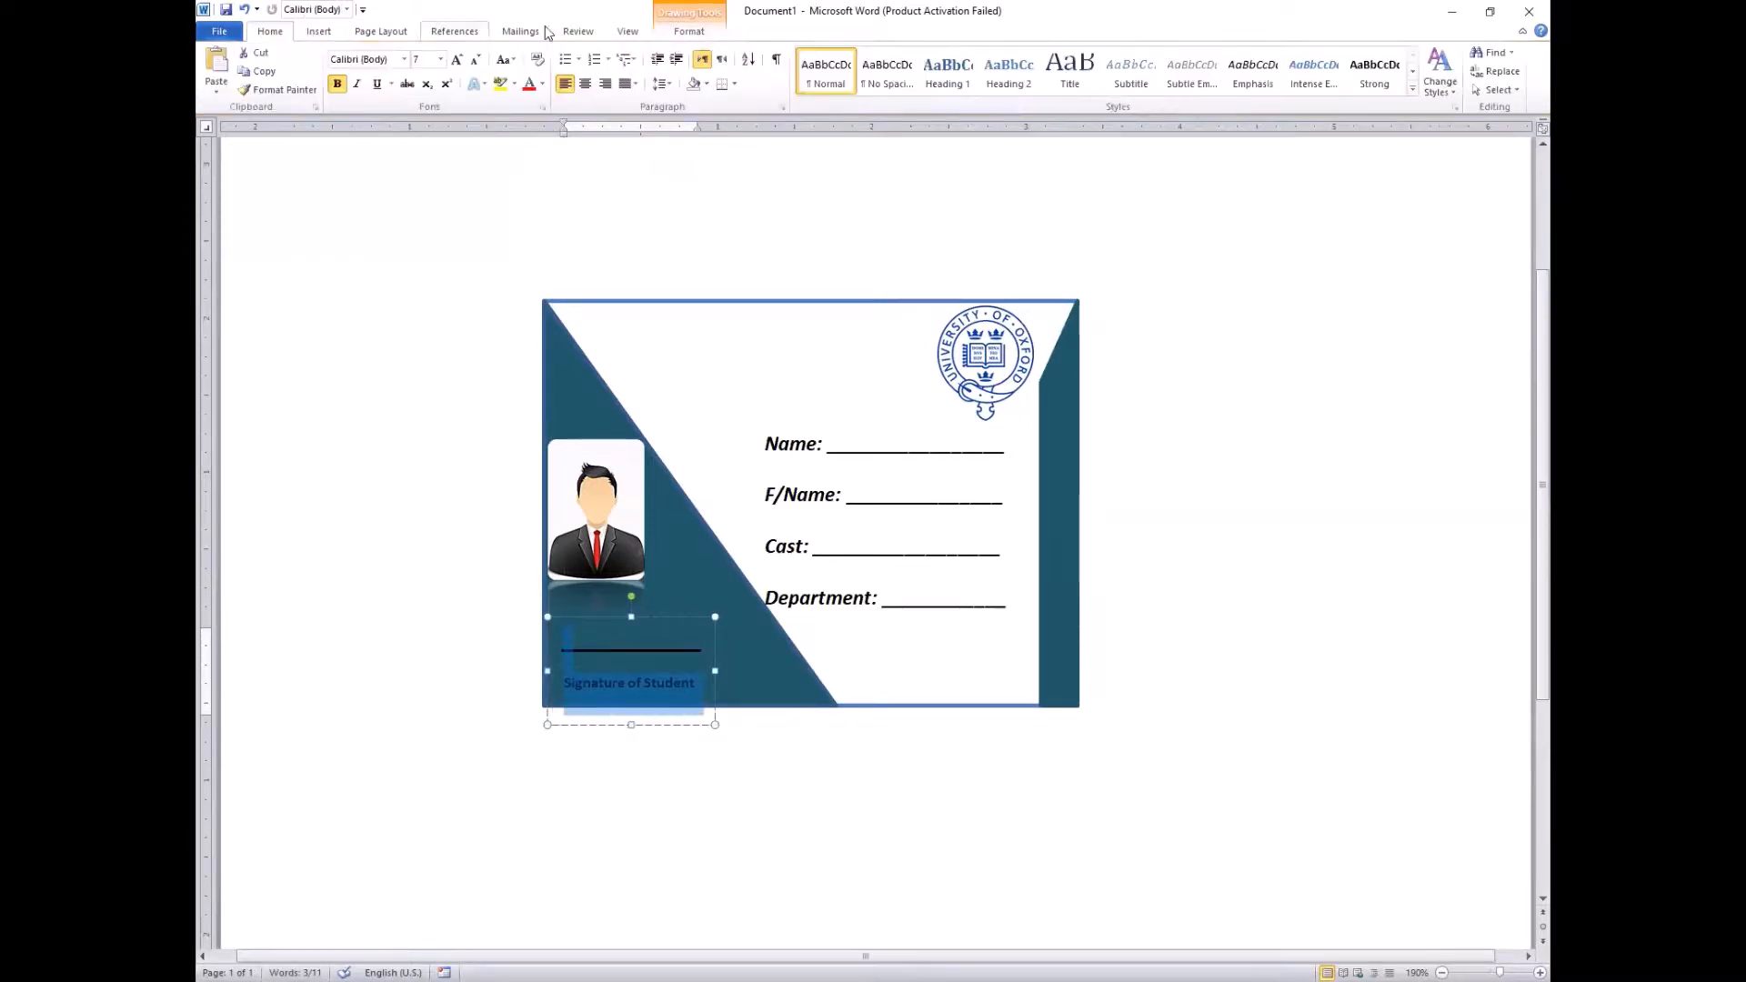
{"action": "left_click", "coordinate": [541, 84]}
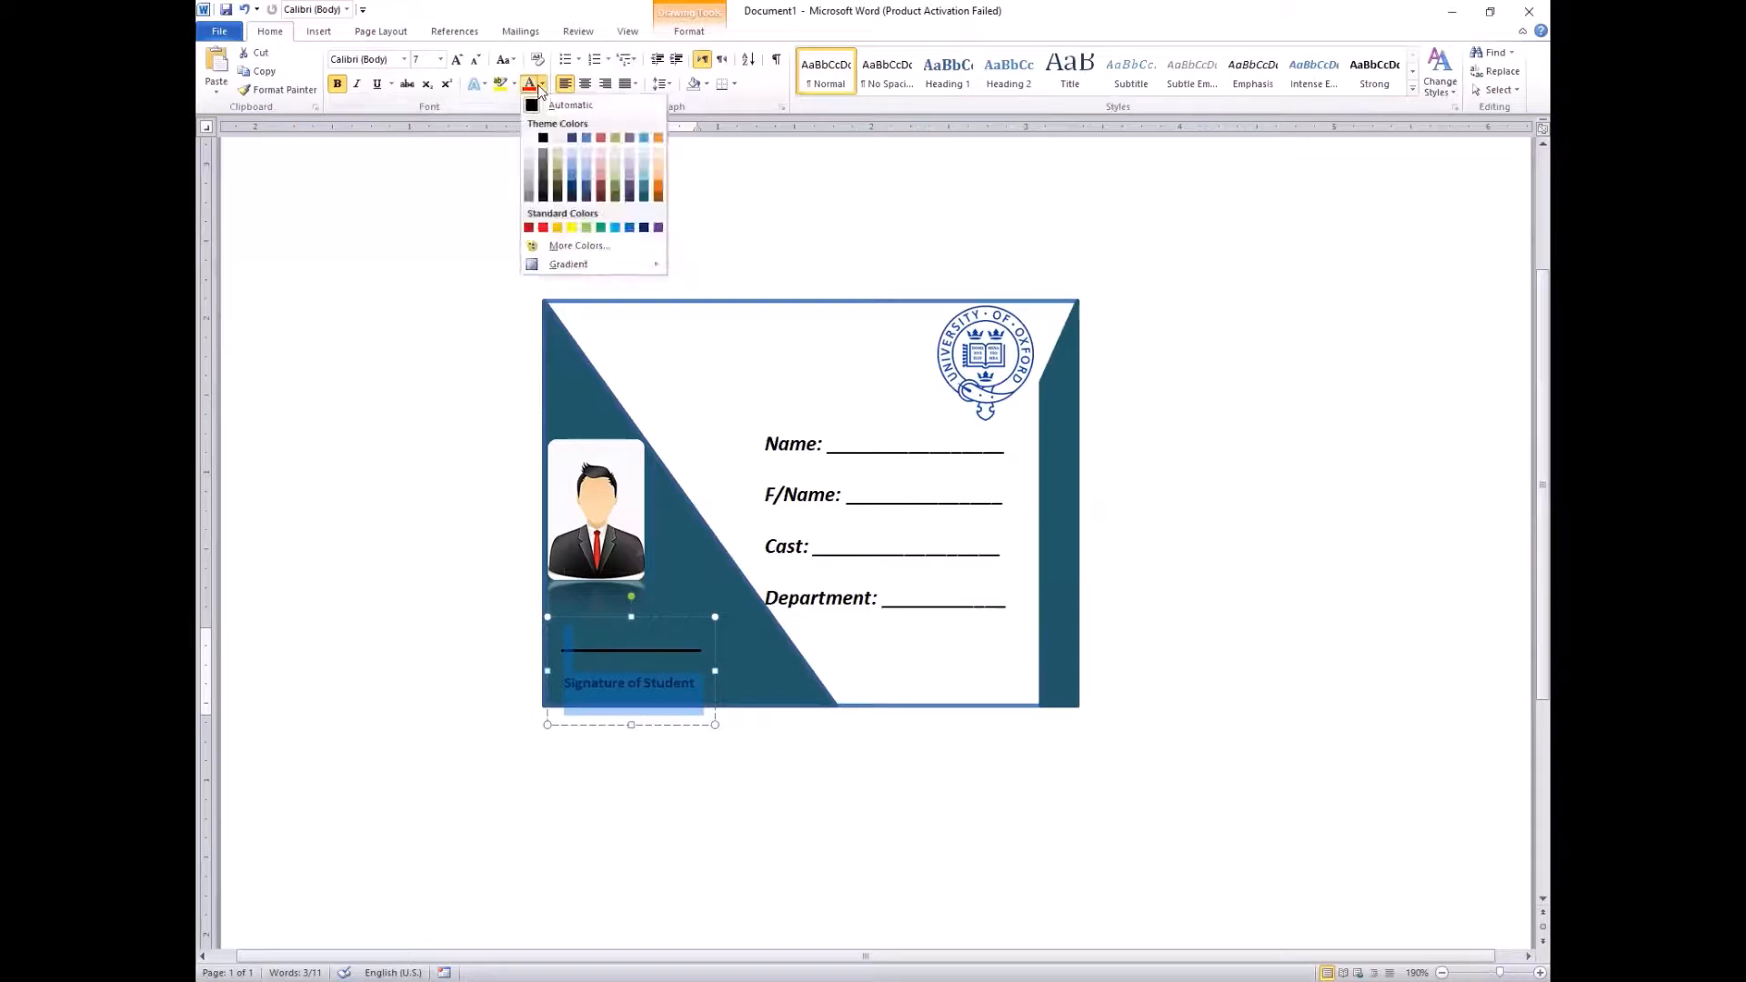
{"action": "left_click", "coordinate": [532, 145]}
{"action": "left_click", "coordinate": [696, 652]}
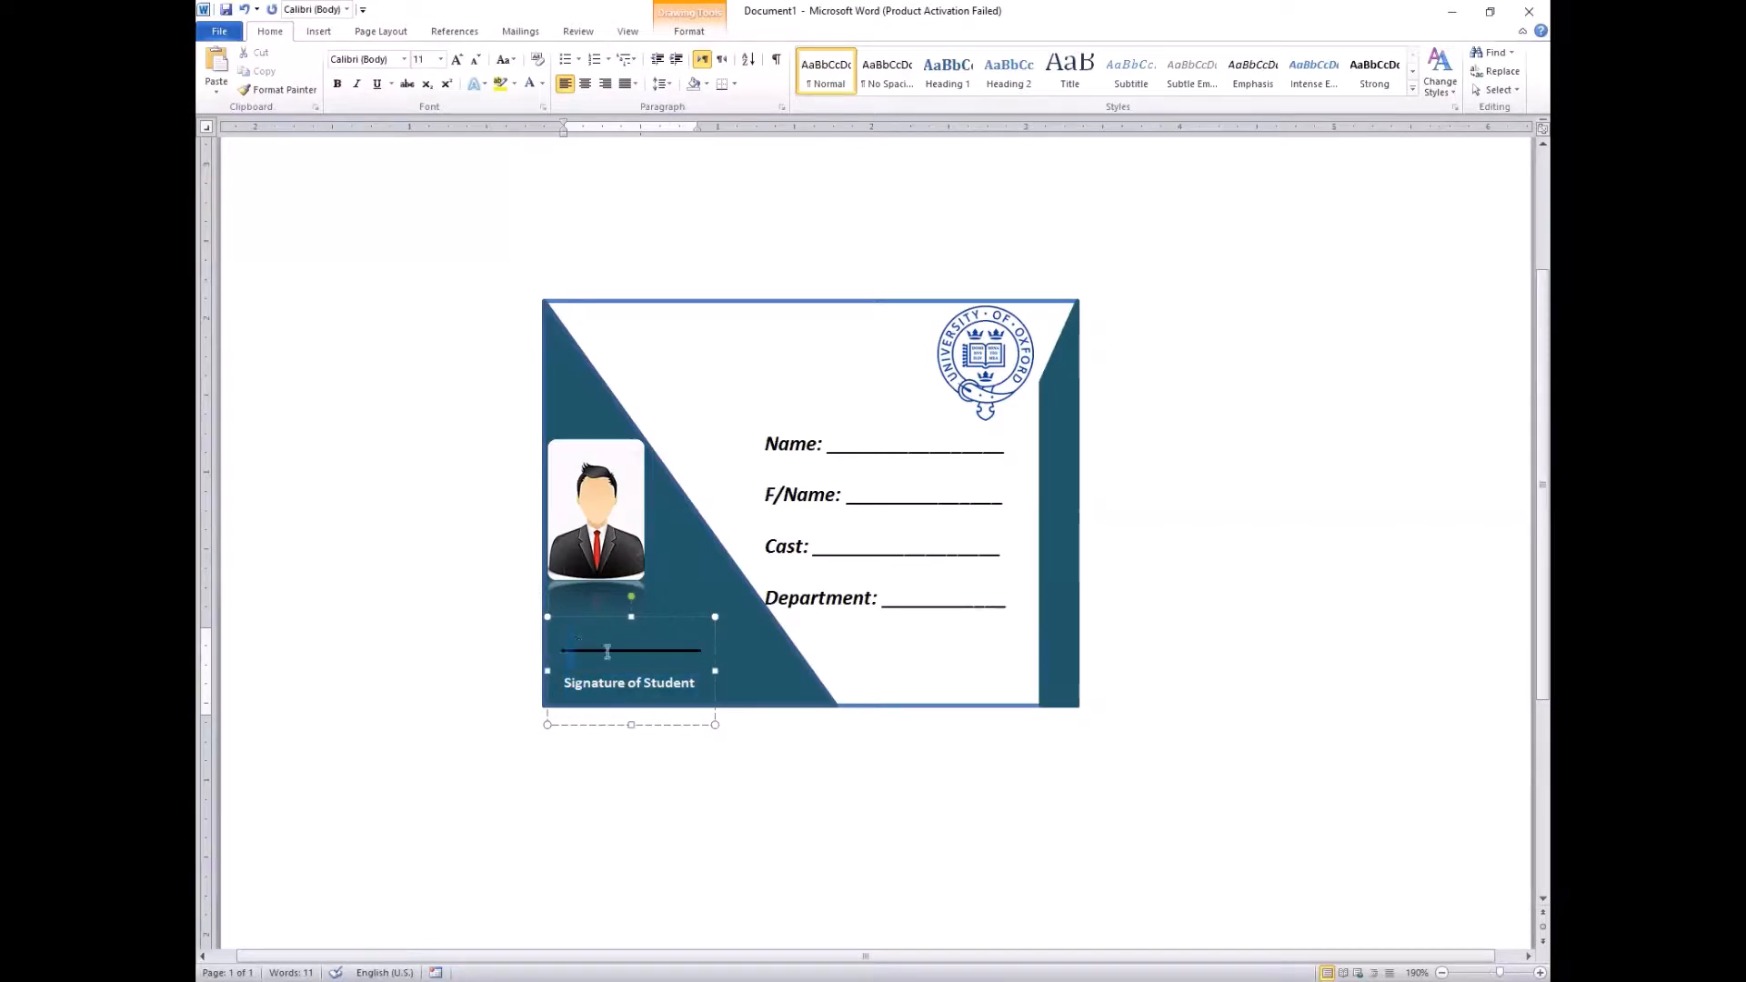
{"action": "left_click", "coordinate": [705, 647]}
{"action": "left_click", "coordinate": [705, 85]}
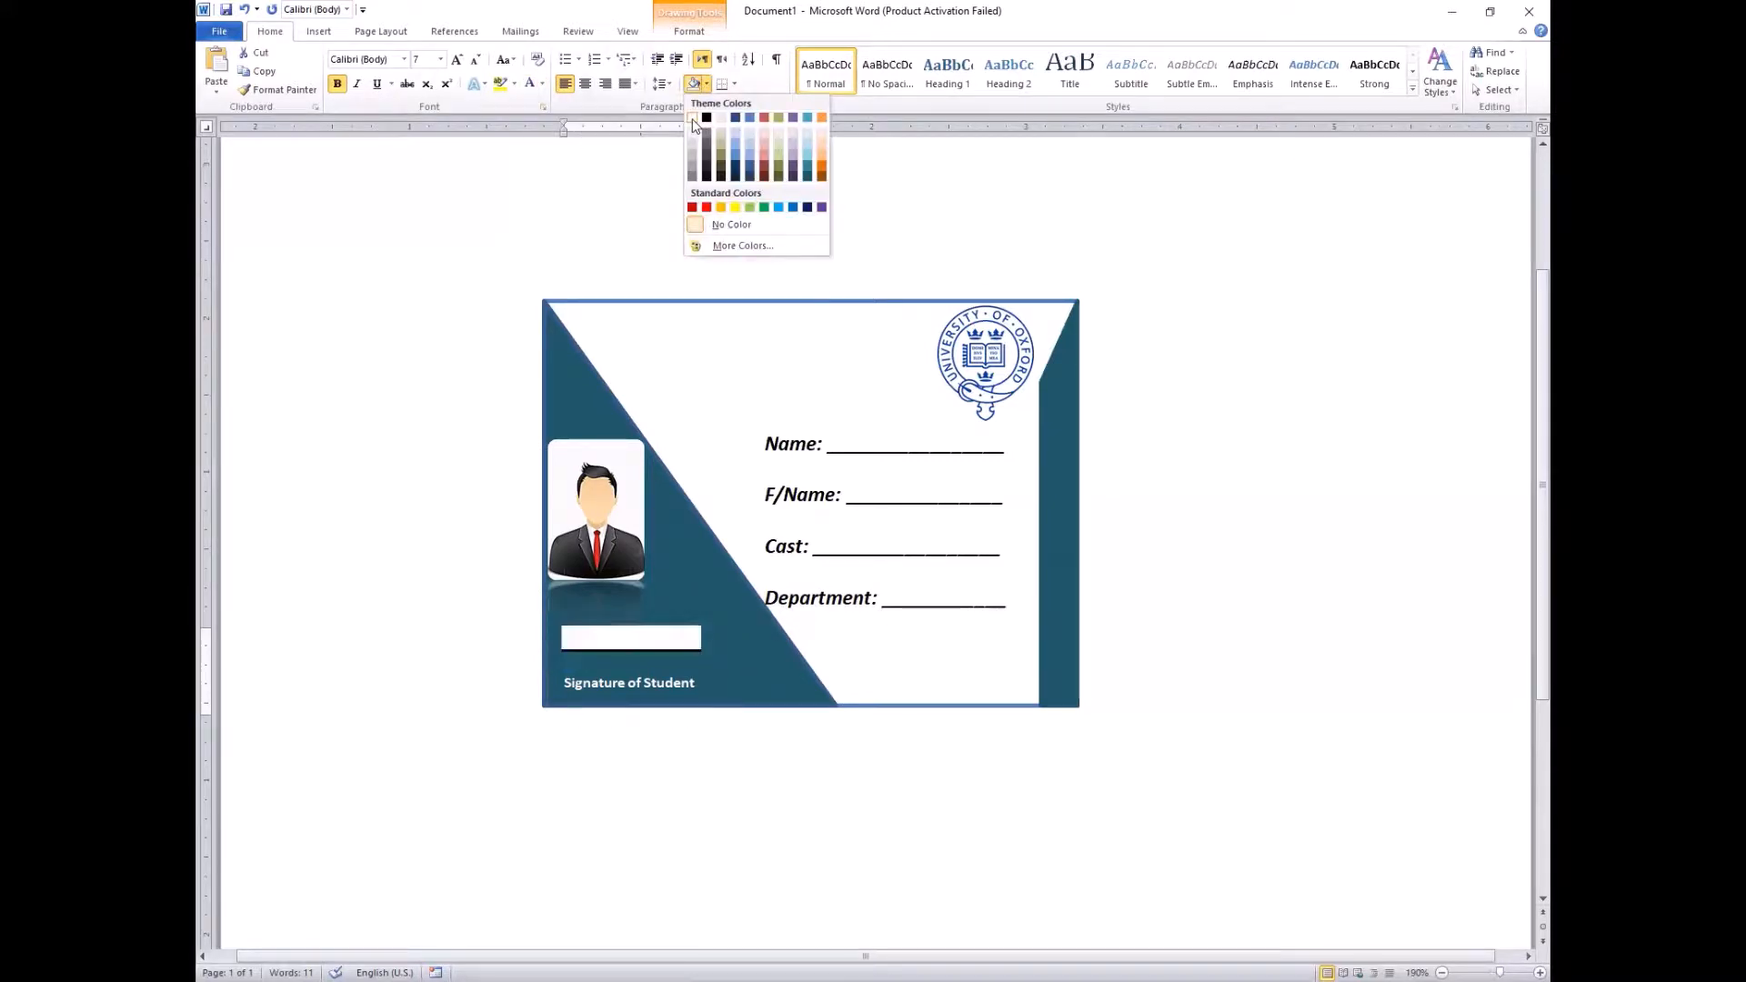
{"action": "left_click", "coordinate": [464, 709]}
{"action": "scroll", "coordinate": [475, 728], "scroll_direction": "down", "scroll_amount": 5}
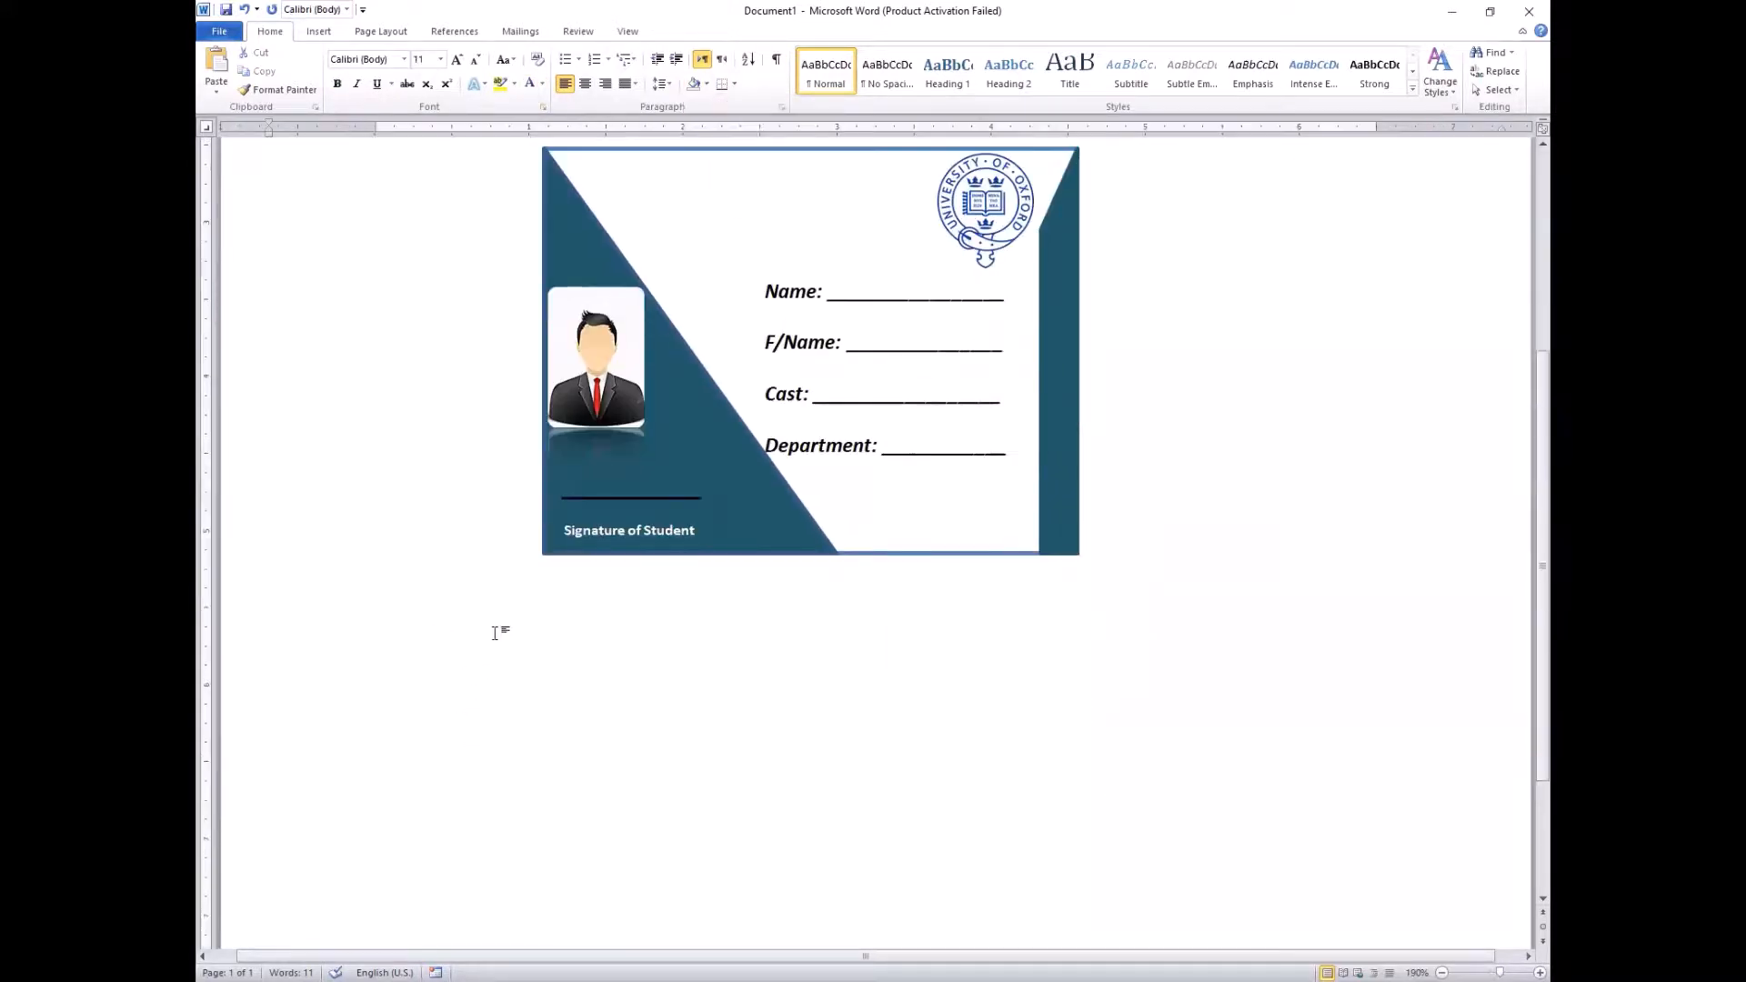
Delete the line above "Signature of Student" and move the text box down near the bottom edge of the teal triangle
{"action": "left_click", "coordinate": [704, 503]}
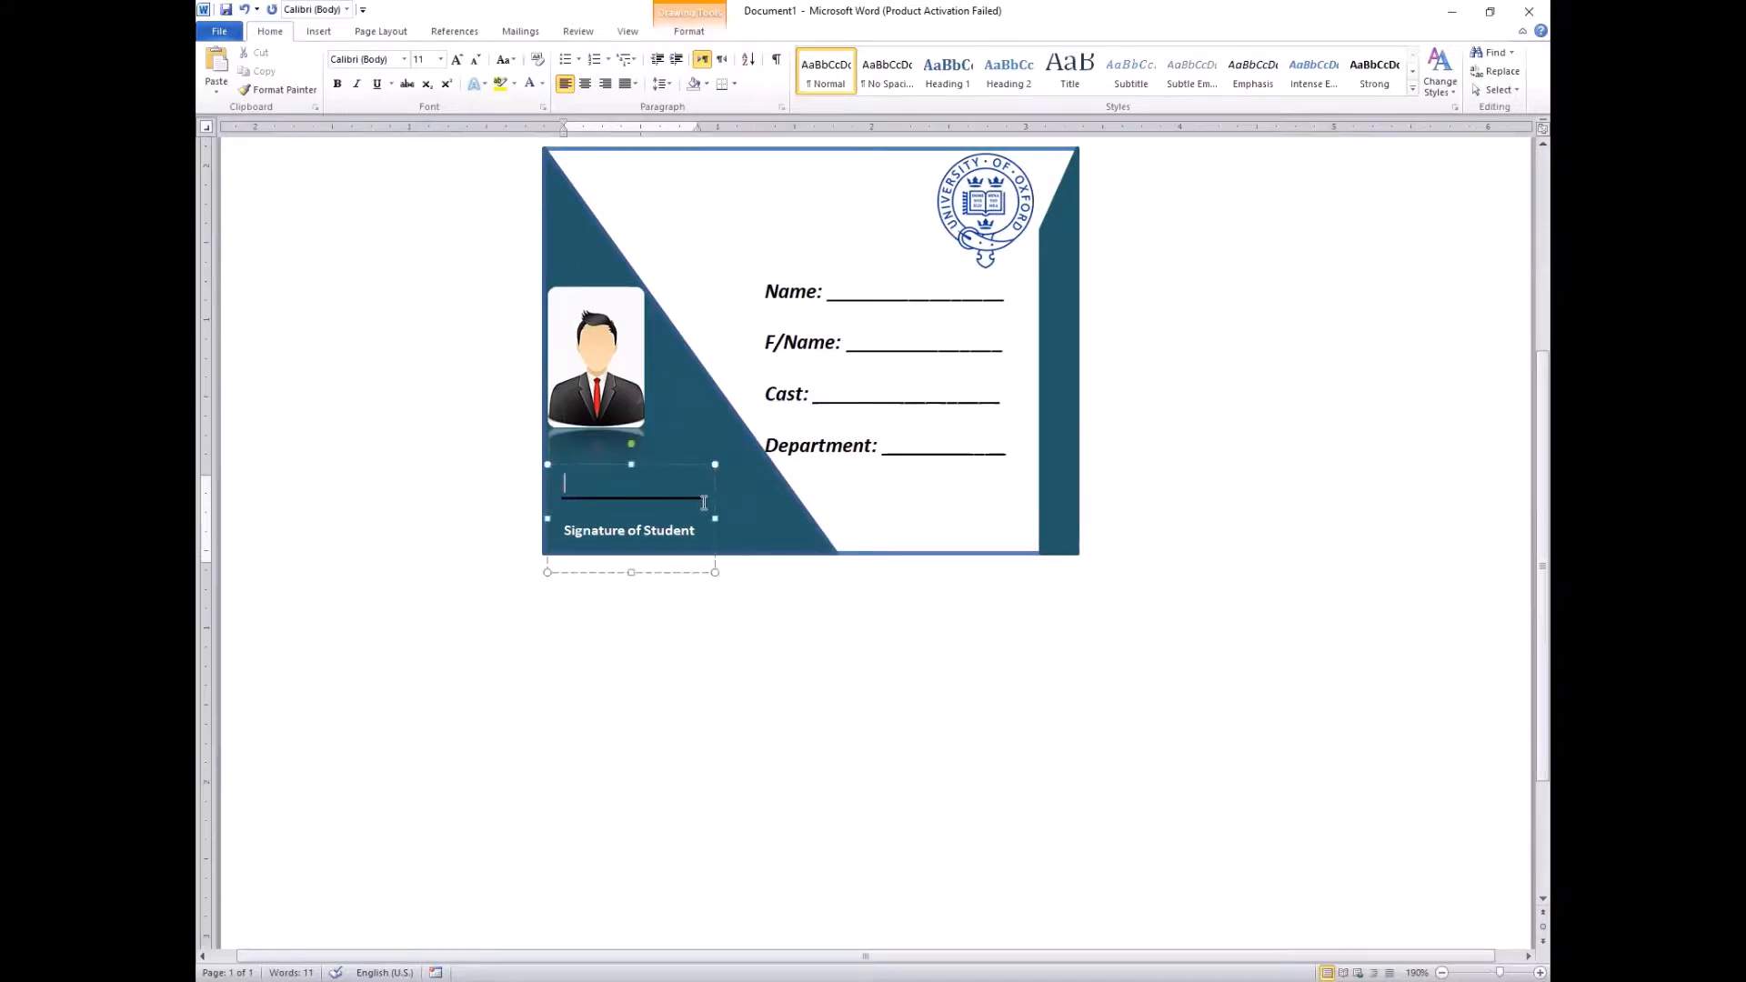
{"action": "key", "text": "Down"}
{"action": "key", "text": "BackSpace"}
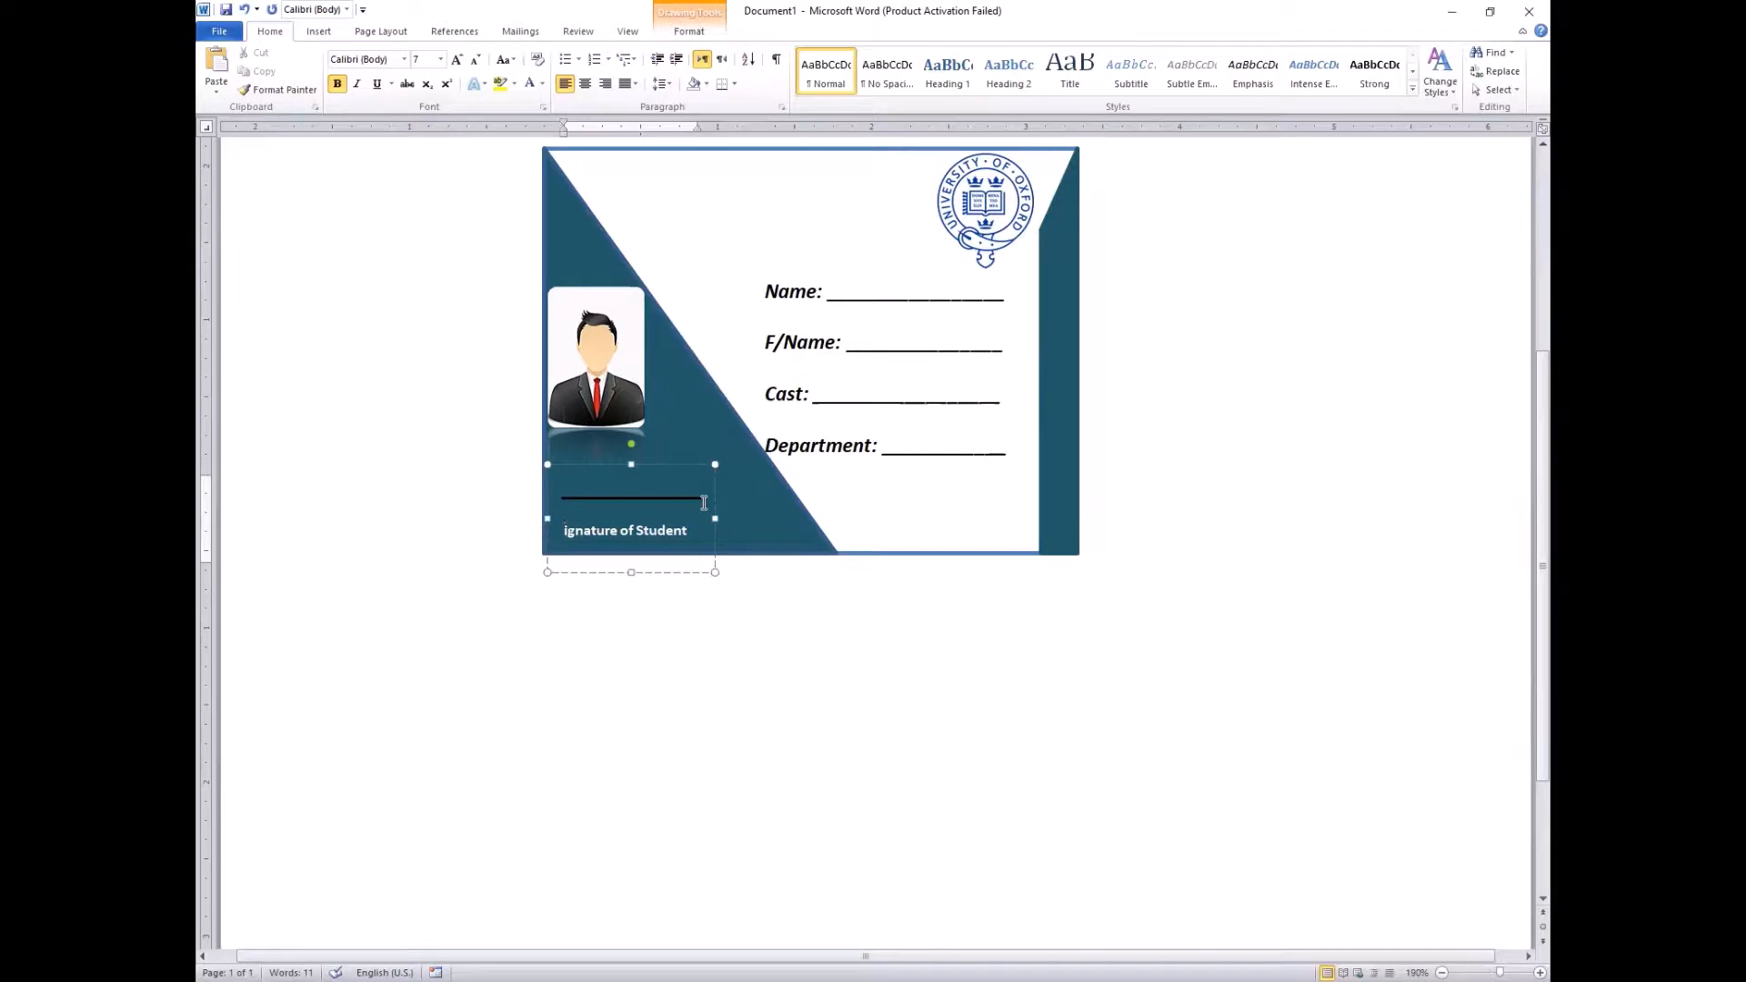
{"action": "type", "text": "S"}
{"action": "key", "text": "BackSpace"}
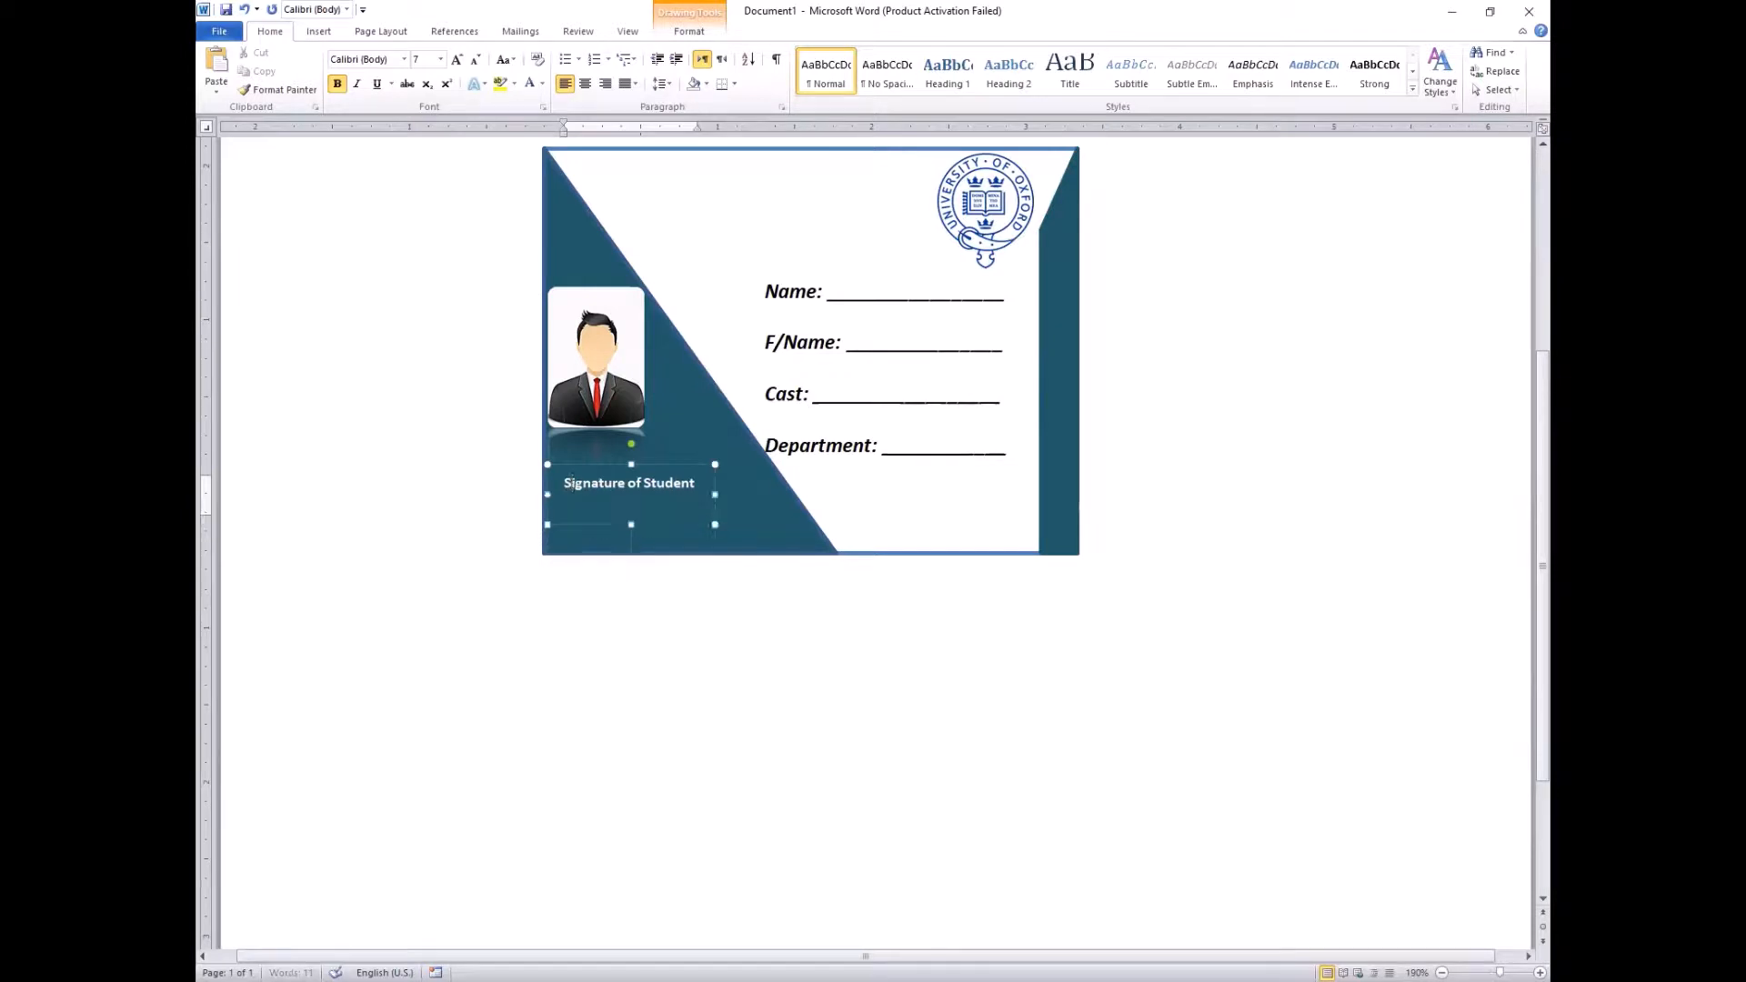
{"action": "left_click_drag", "start_coordinate": [660, 465], "coordinate": [671, 503]}
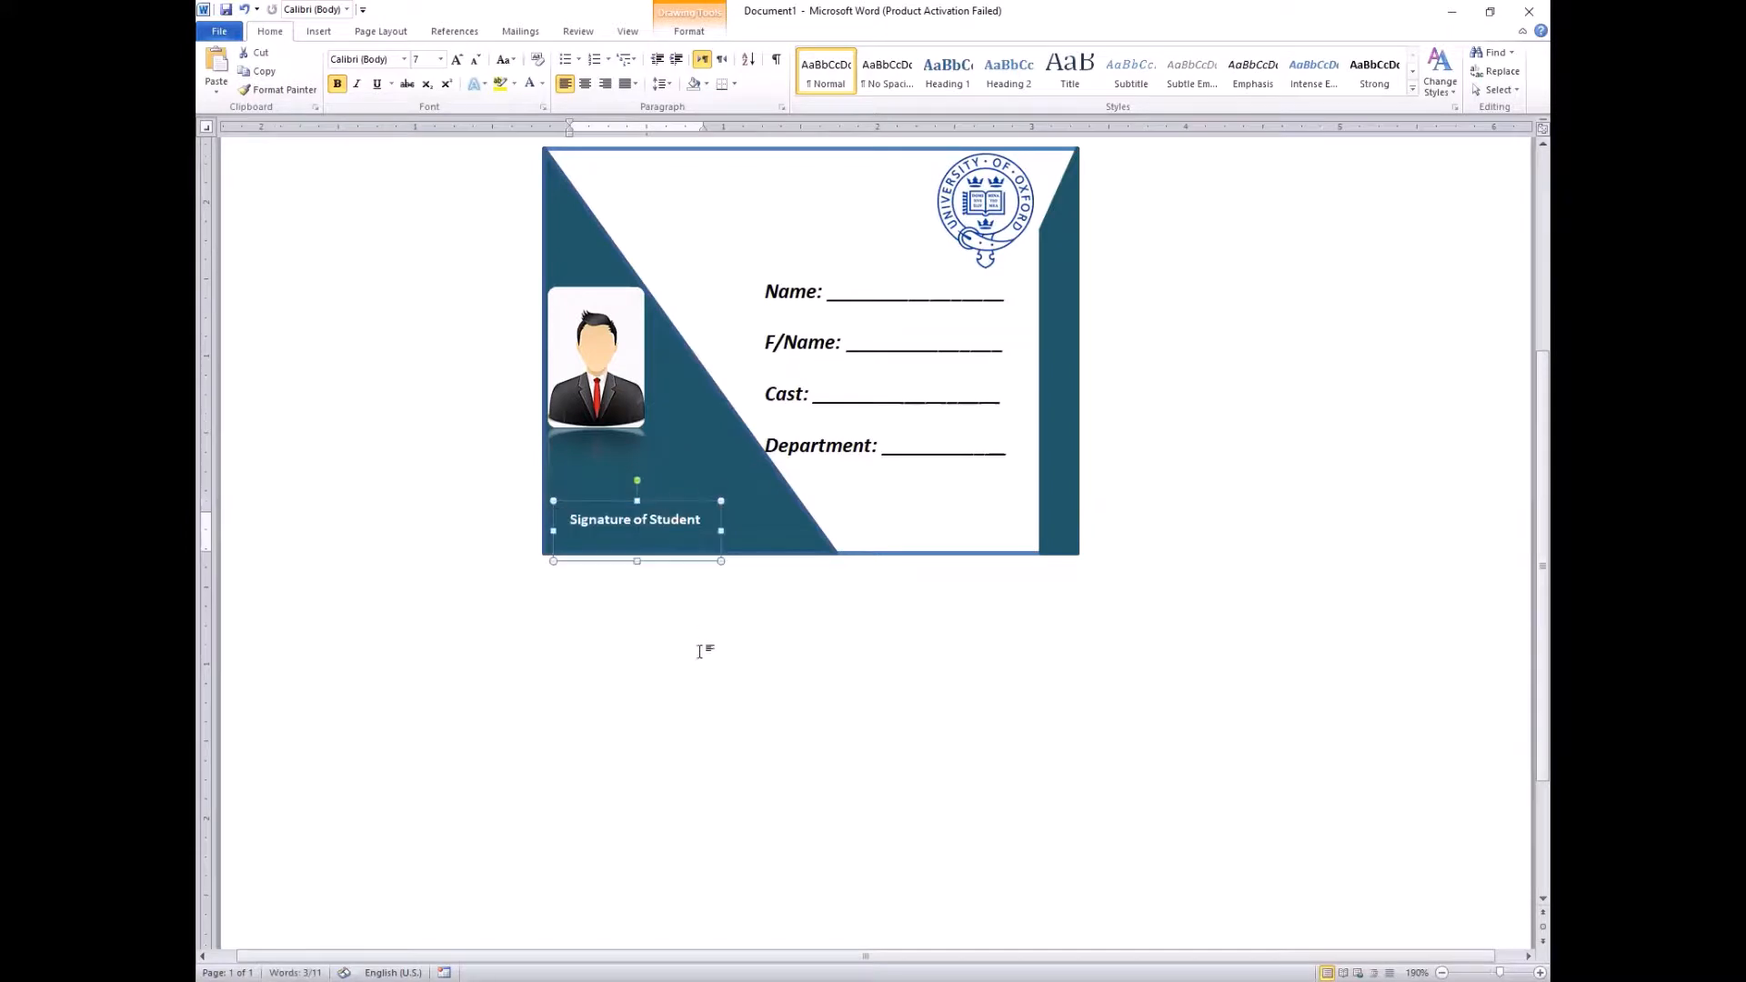
{"action": "left_click", "coordinate": [704, 653]}
{"action": "scroll", "coordinate": [692, 681], "scroll_direction": "down", "scroll_amount": 4}
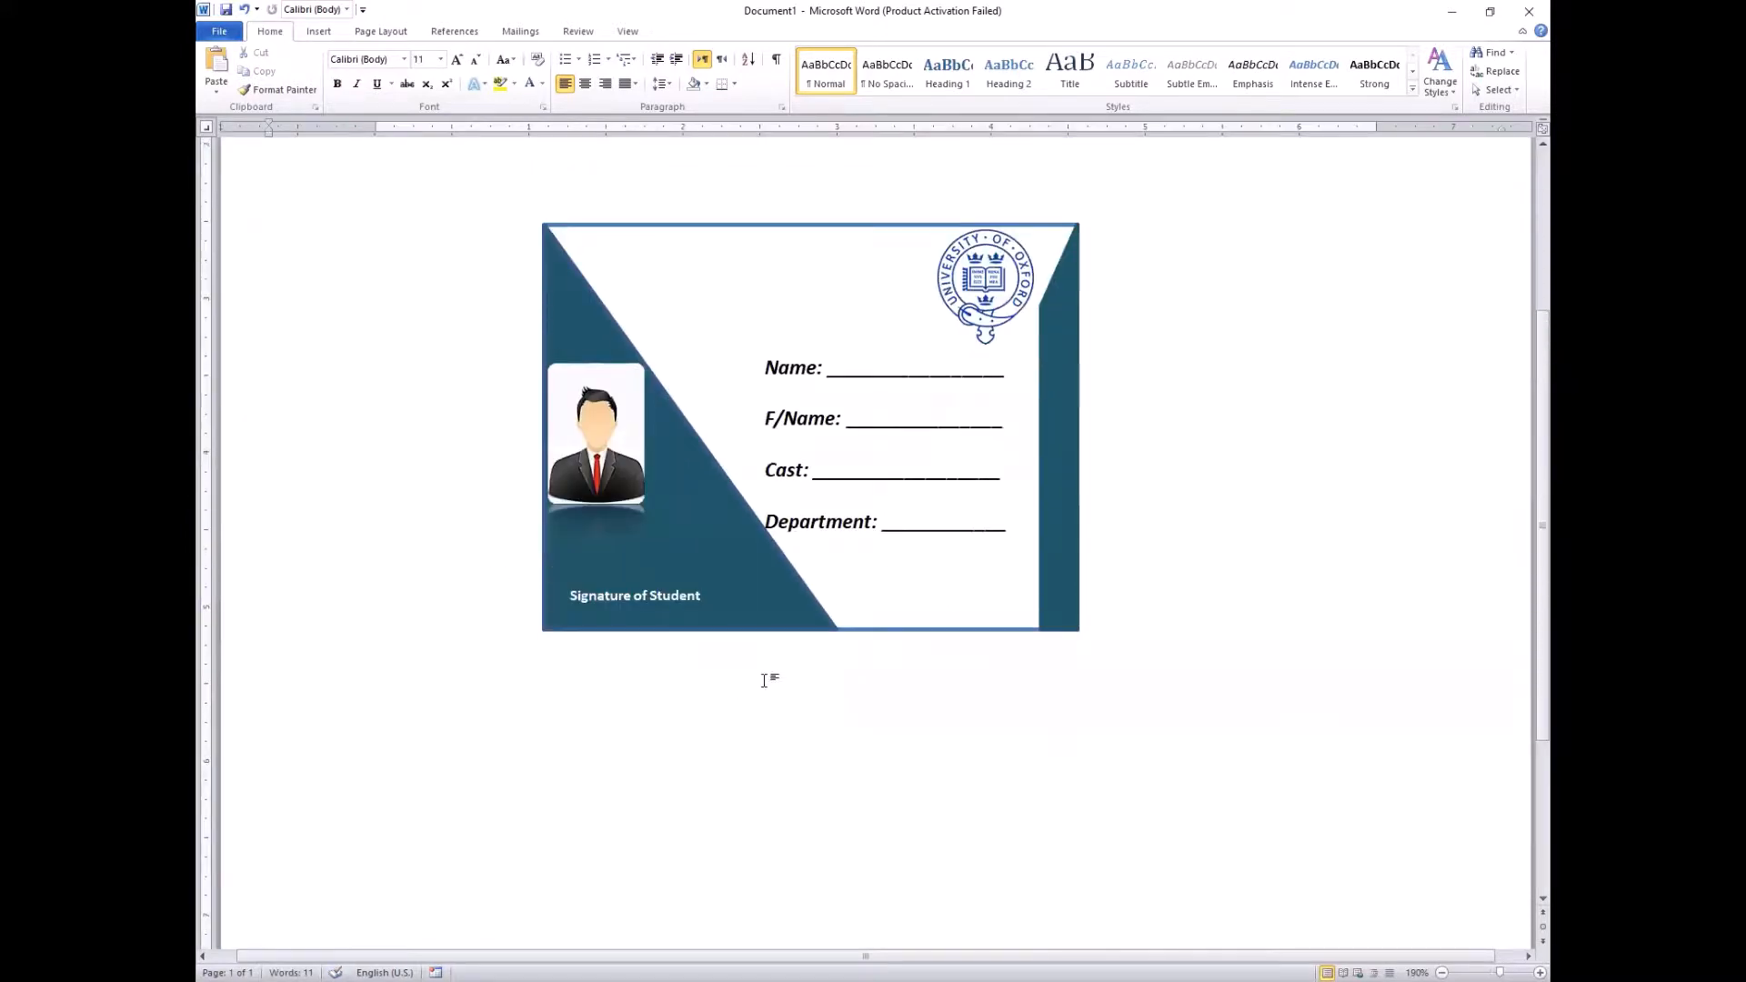
Shift the text box with the Name, F/Name, Cast and Department fields slightly to the right, away from the teal triangle
{"action": "left_click", "coordinate": [856, 461]}
{"action": "left_click_drag", "start_coordinate": [860, 345], "coordinate": [867, 344]}
{"action": "left_click", "coordinate": [750, 692]}
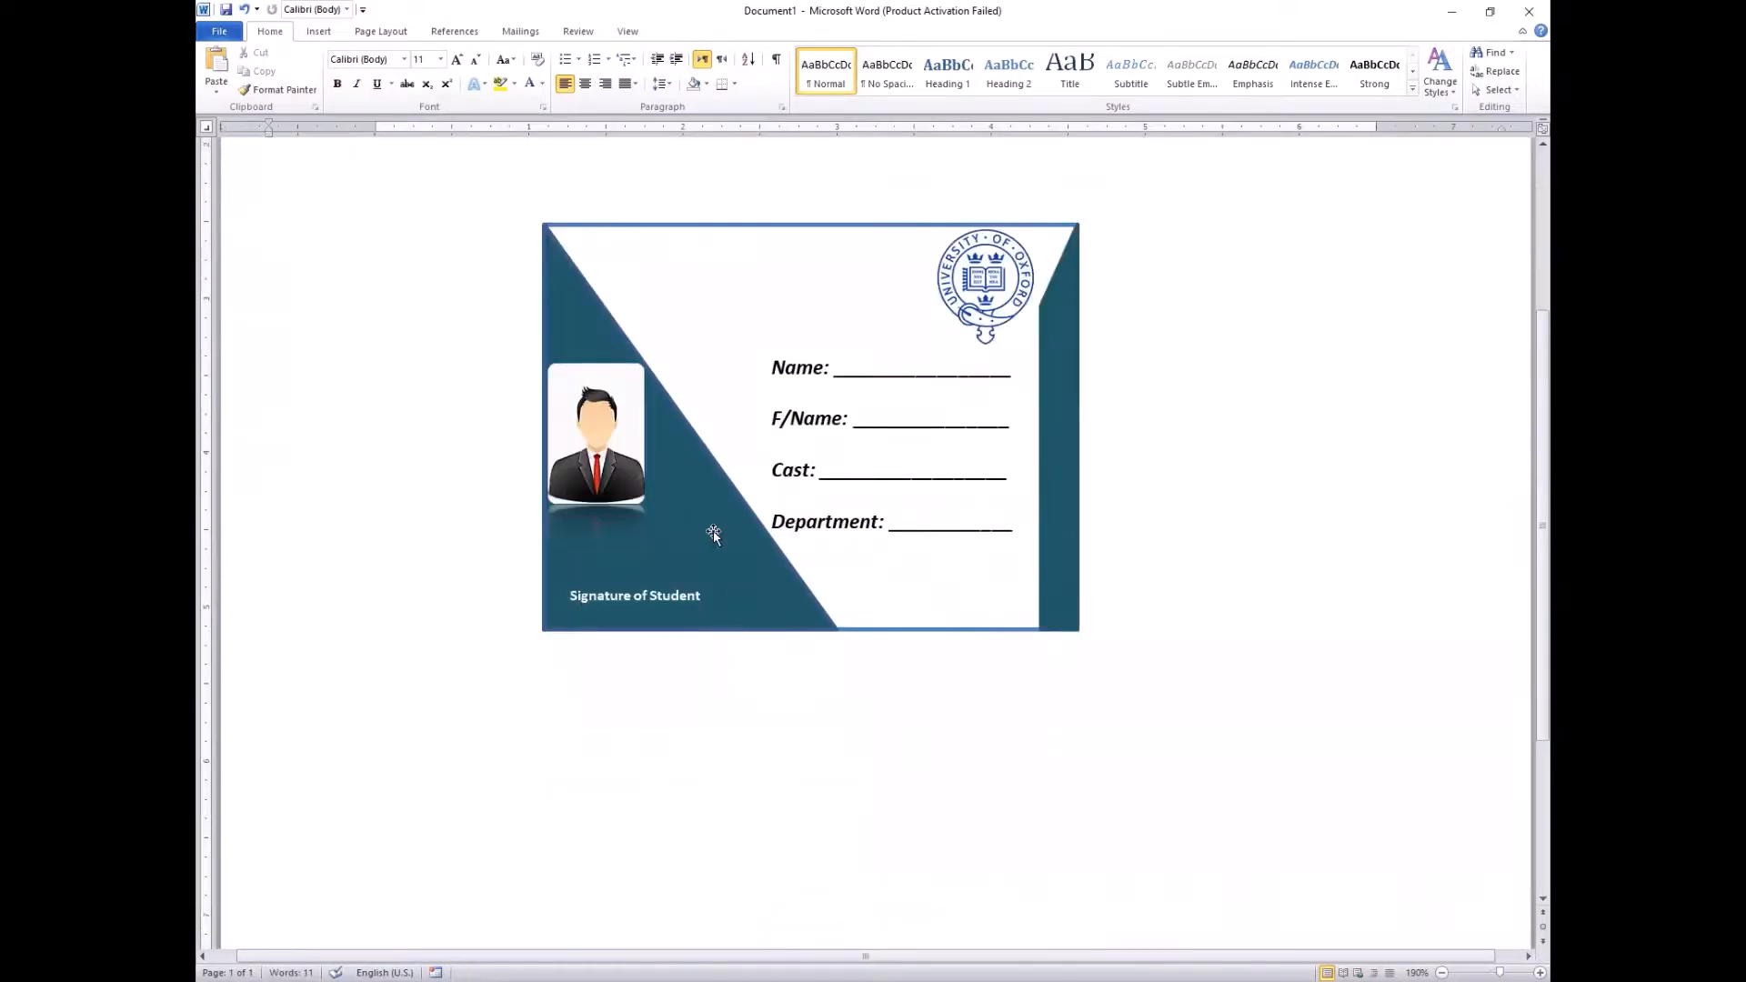
Try a different outline colour on the card's background rectangle
{"action": "left_click", "coordinate": [663, 223]}
{"action": "left_click", "coordinate": [663, 224]}
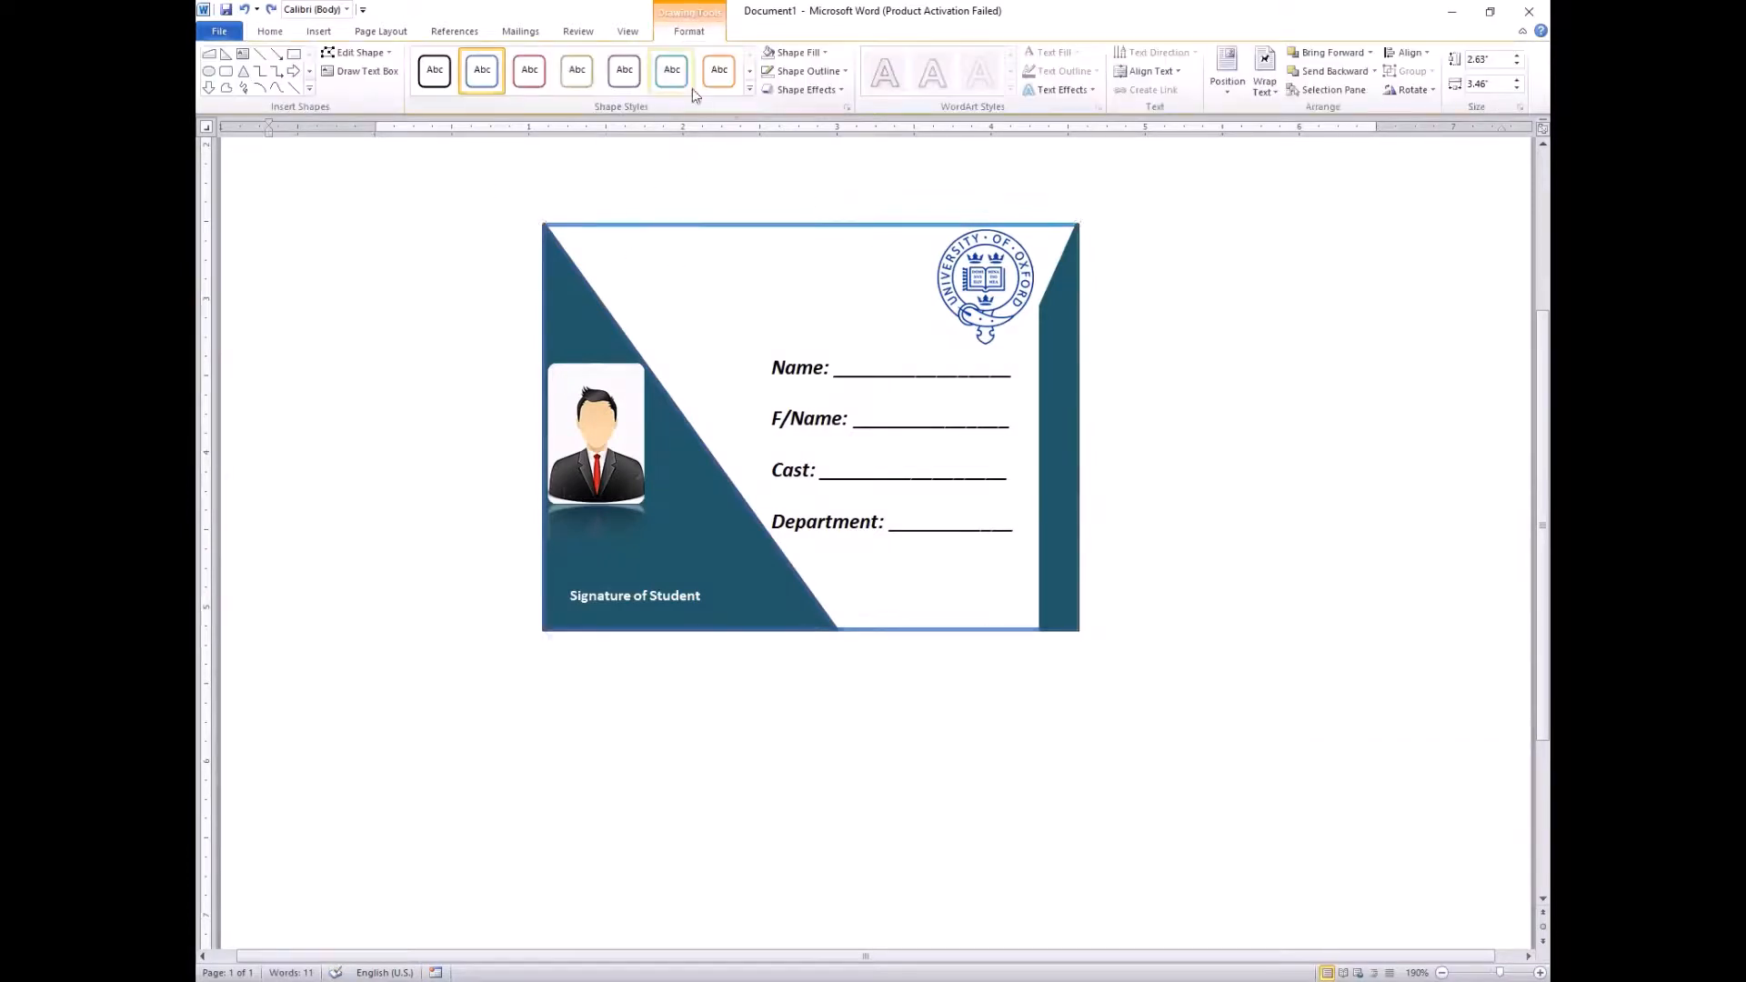
{"action": "left_click", "coordinate": [829, 58]}
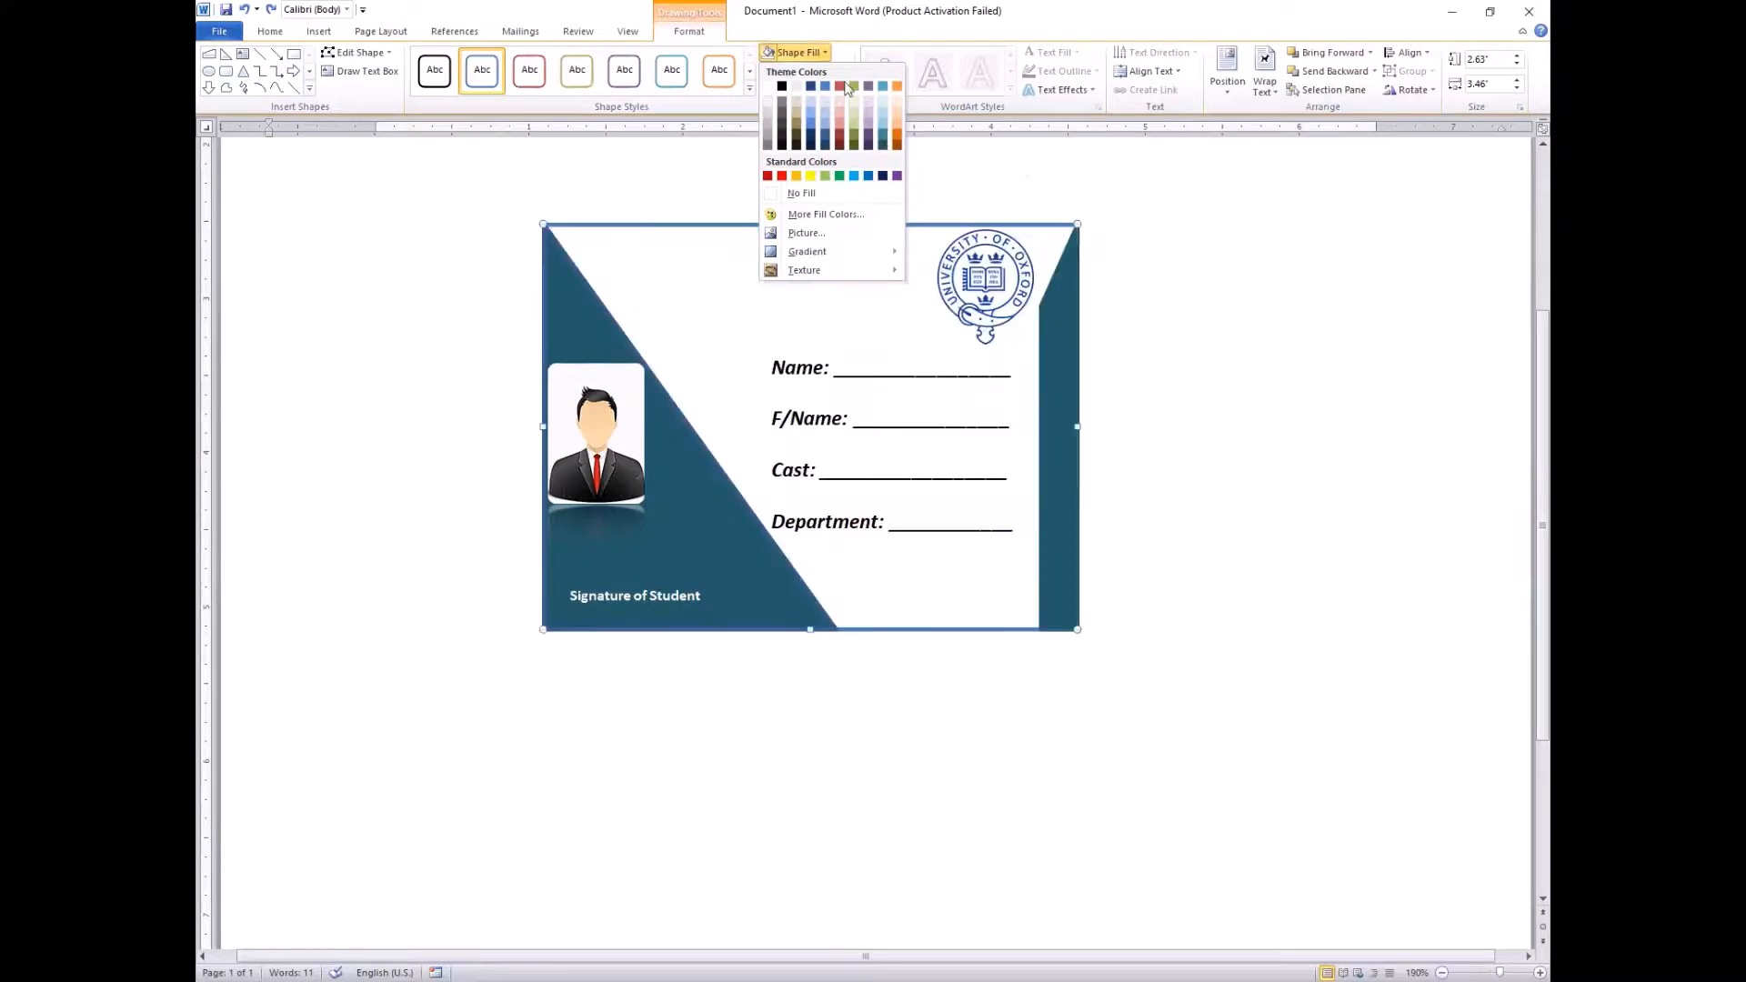
{"action": "left_click", "coordinate": [799, 52]}
{"action": "left_click", "coordinate": [808, 71]}
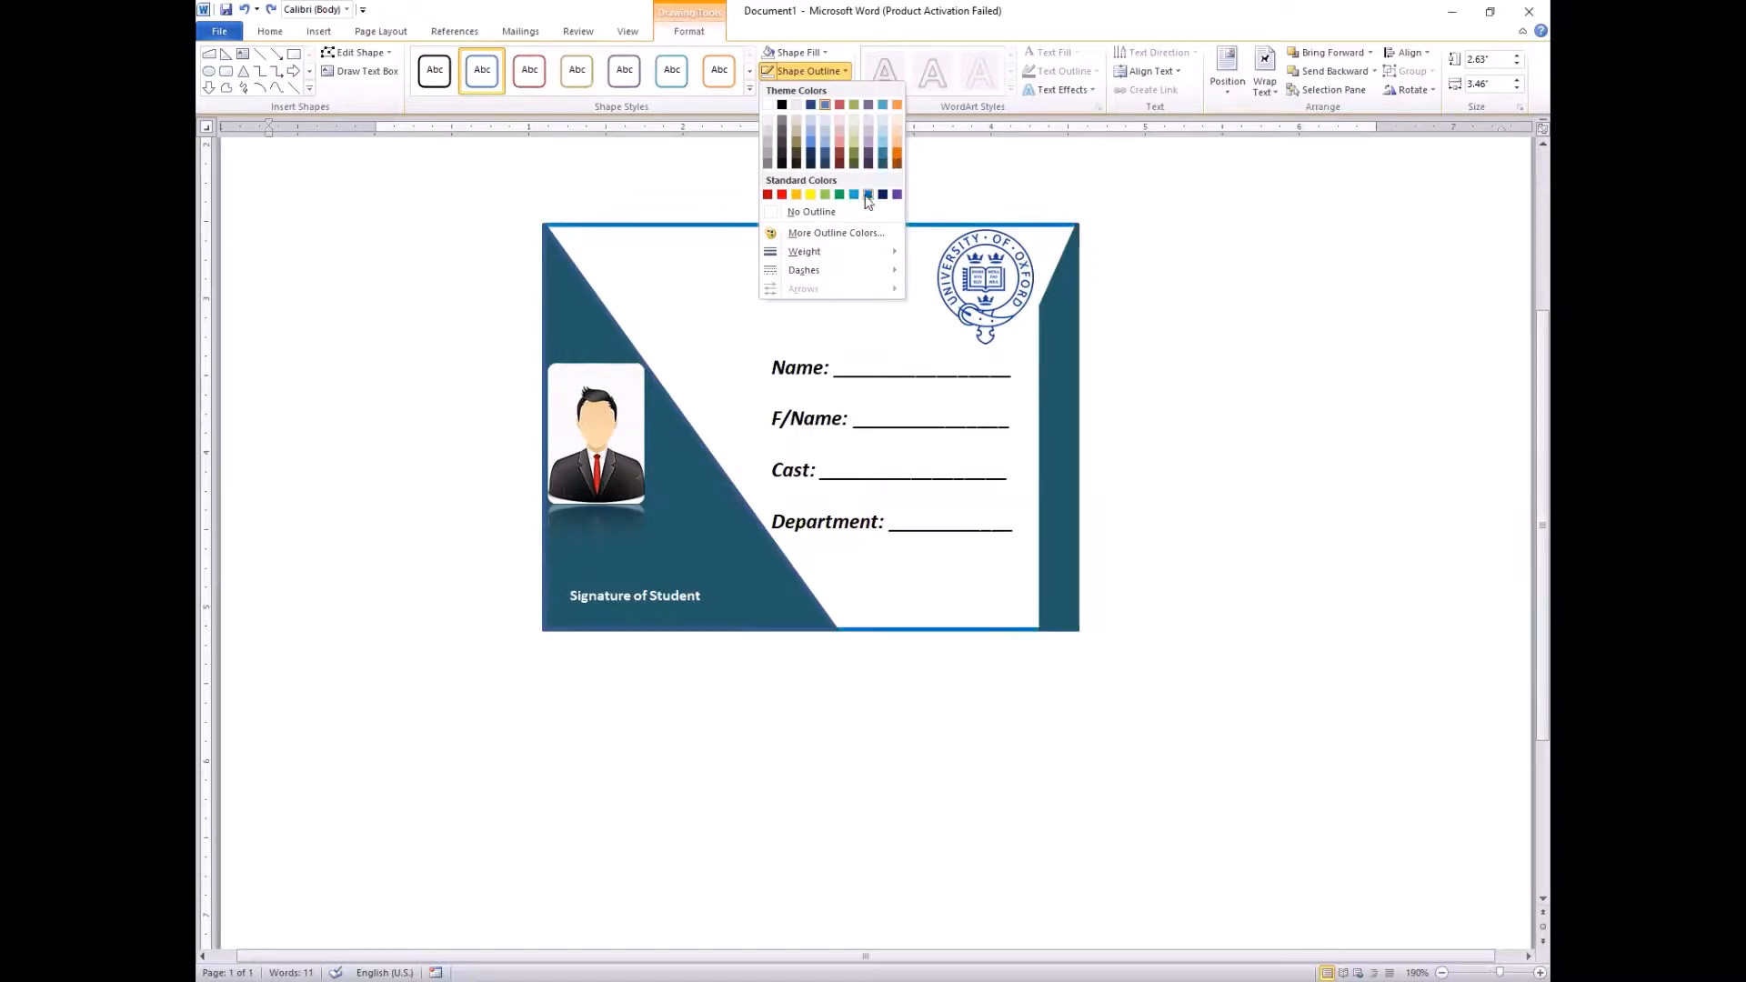
{"action": "left_click", "coordinate": [812, 152]}
{"action": "left_click", "coordinate": [1133, 322]}
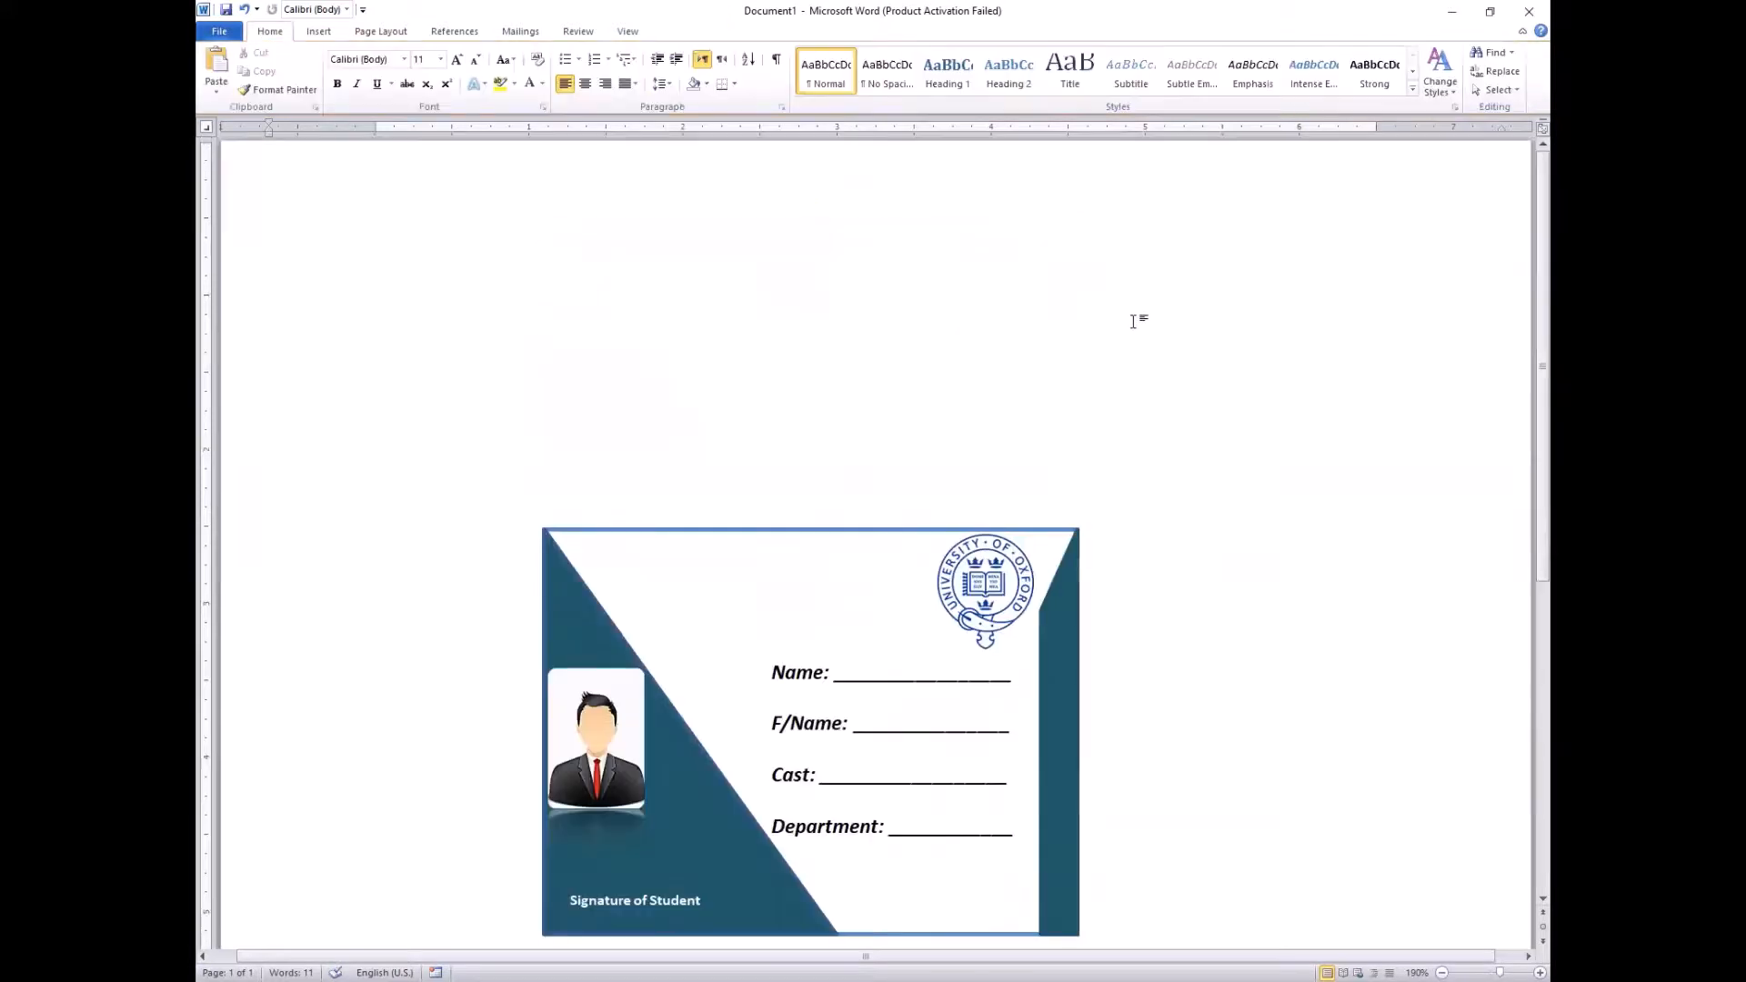
Insert a Simple Text Box and replace its placeholder with "Valid Up to: 01-01-2021"
{"action": "scroll", "coordinate": [1133, 322], "scroll_direction": "down", "scroll_amount": 3}
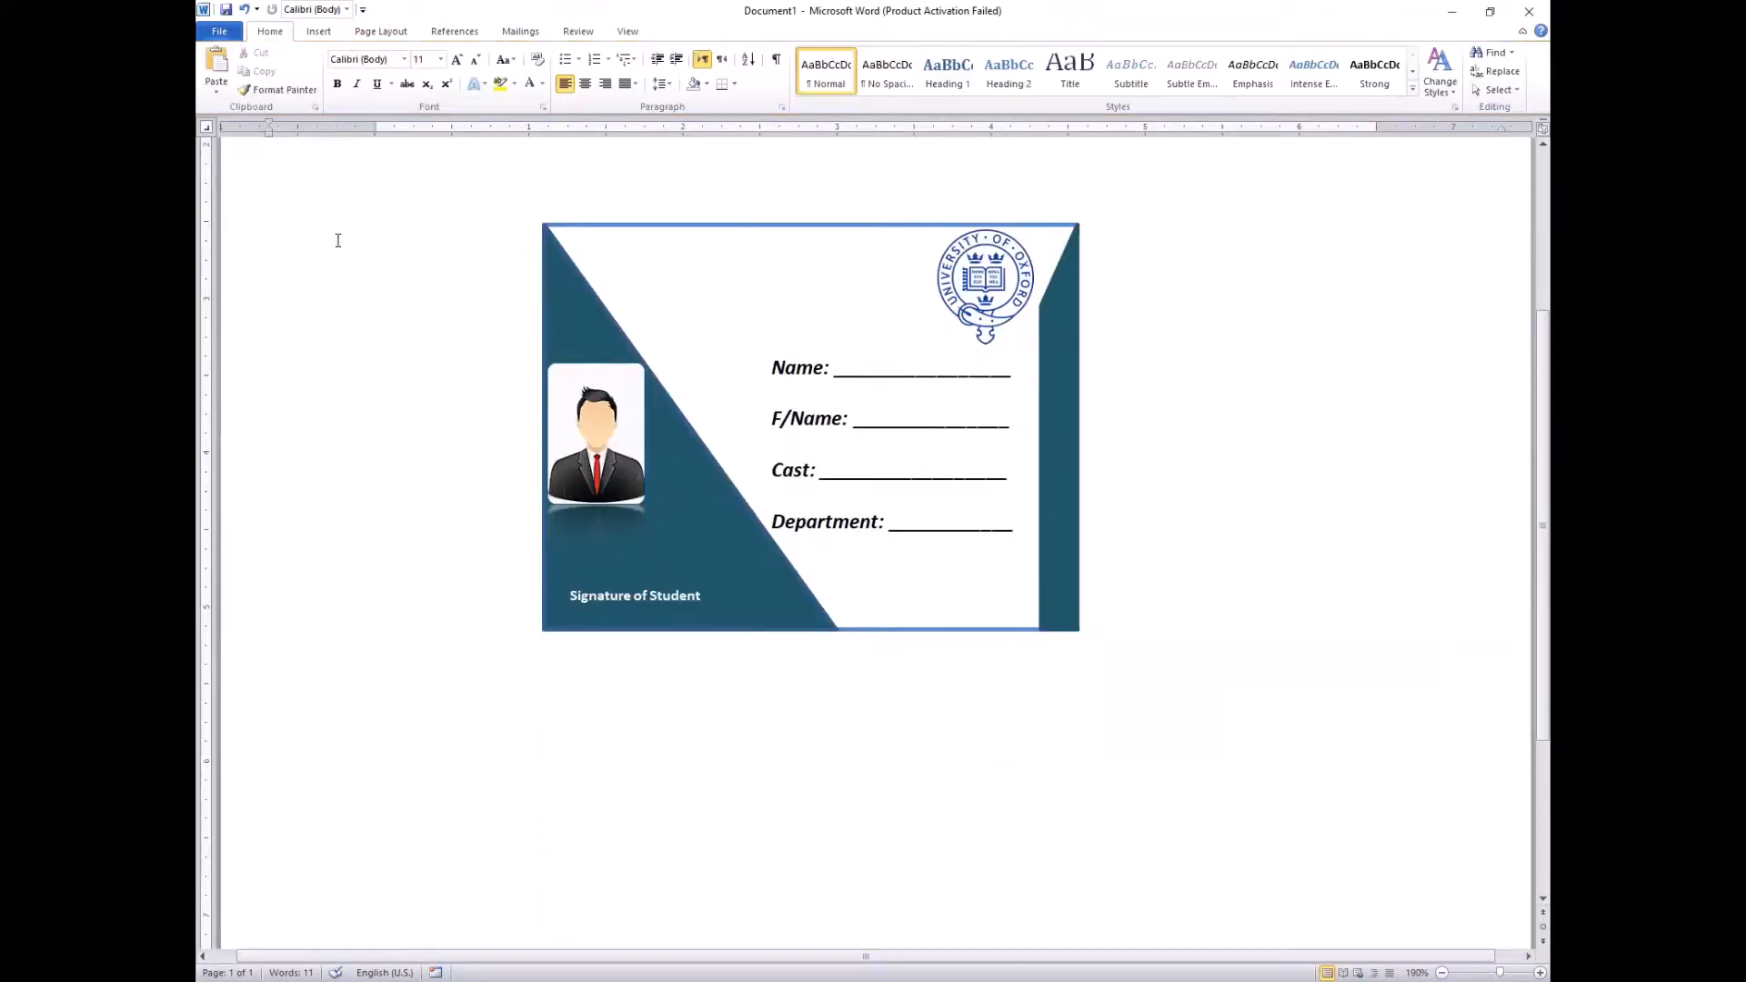
{"action": "left_click", "coordinate": [319, 30]}
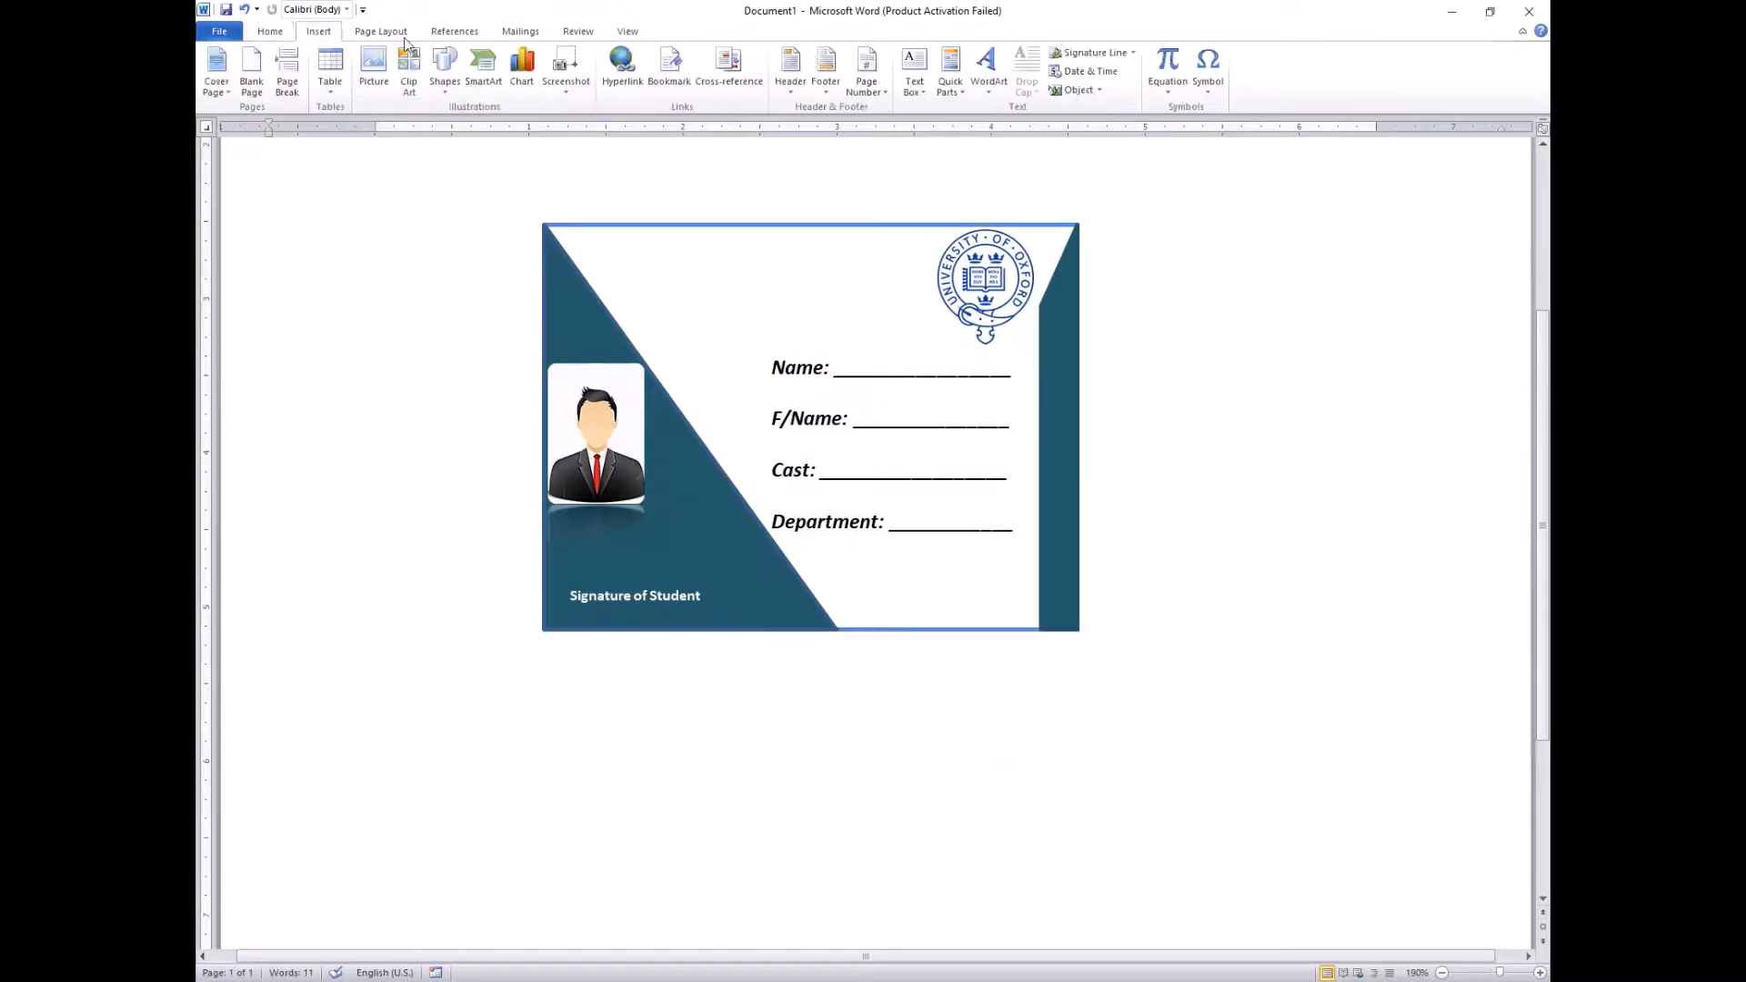
{"action": "left_click", "coordinate": [914, 68]}
{"action": "left_click", "coordinate": [973, 171]}
{"action": "type", "text": "Va"}
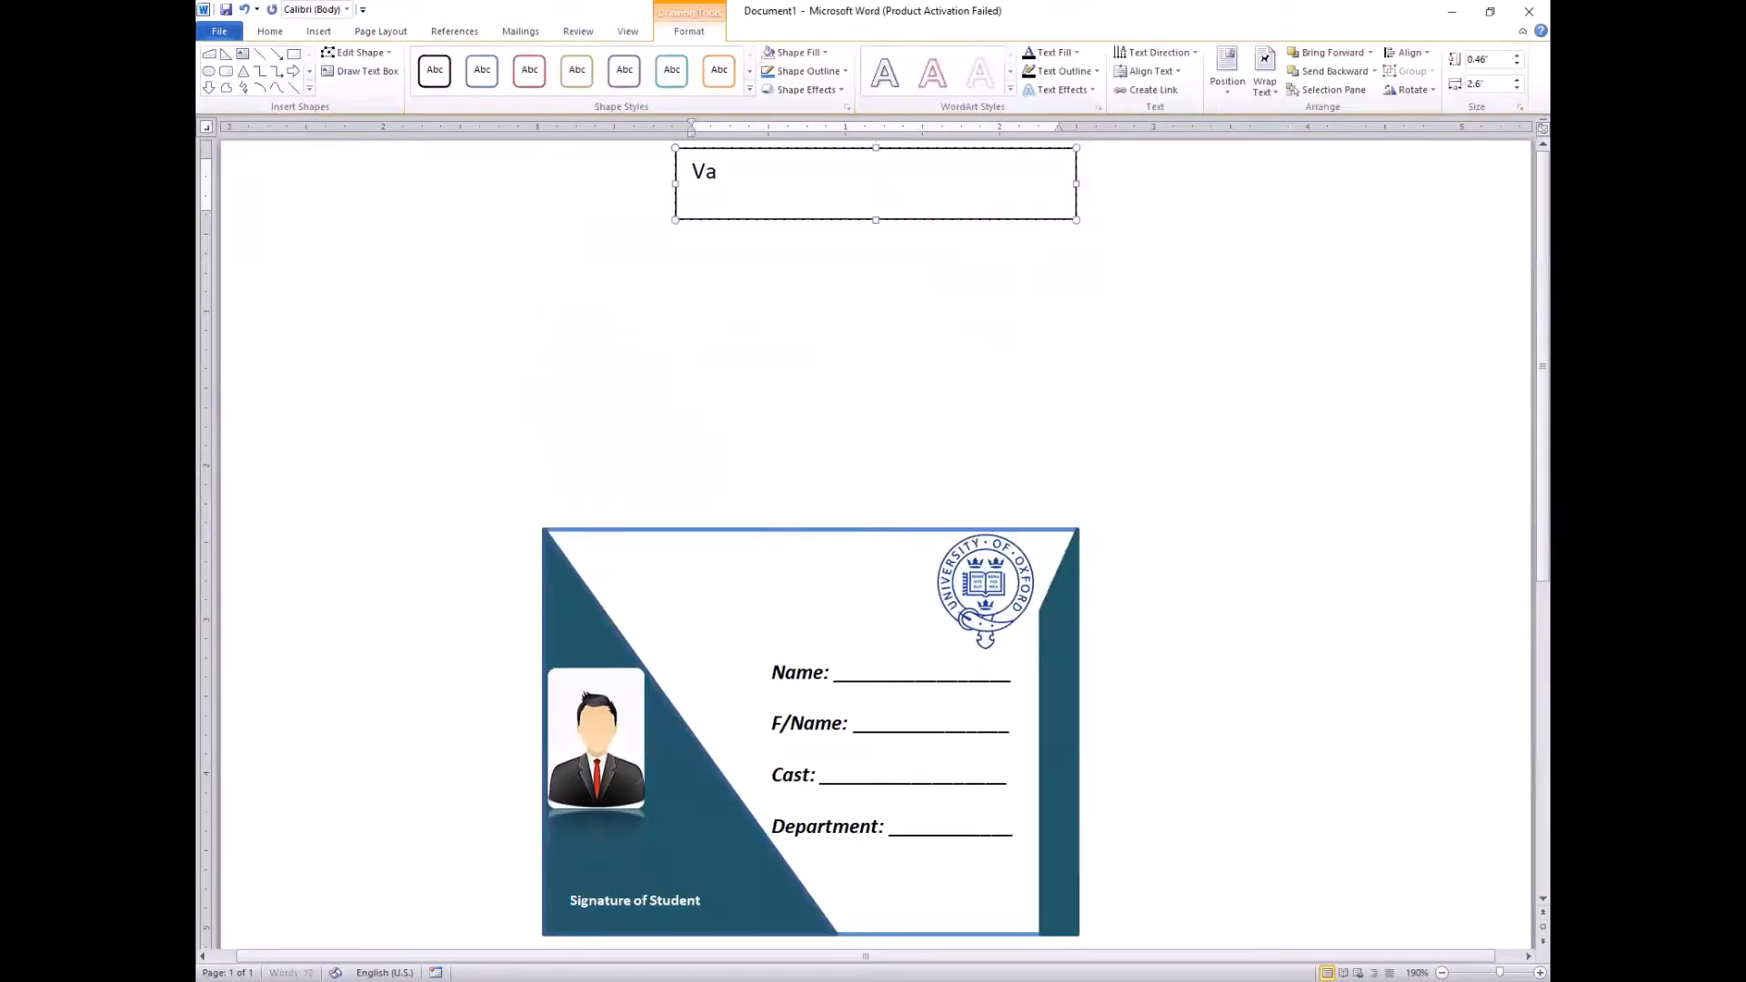
{"action": "type", "text": "lid Upto"}
{"action": "key", "text": "BackSpace"}
{"action": "key", "text": "BackSpace"}
{"action": "type", "text": "p to"}
{"action": "key", "text": "BackSpace"}
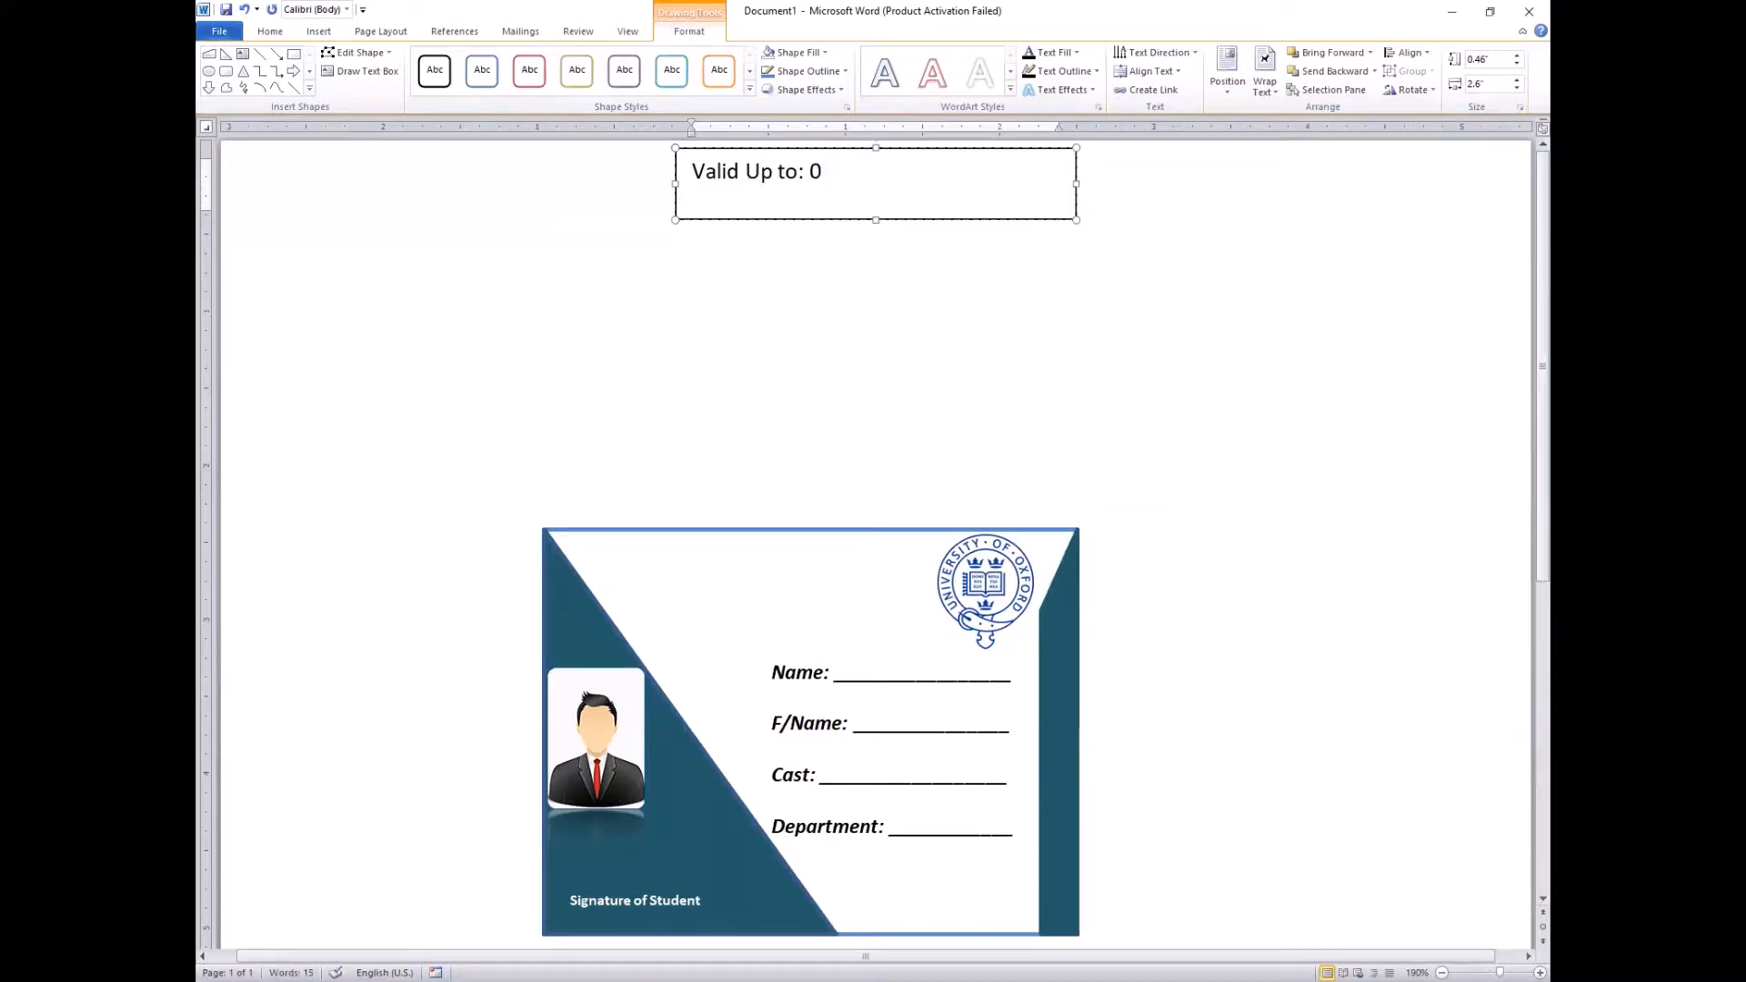
{"action": "type", "text": "1-01-2021"}
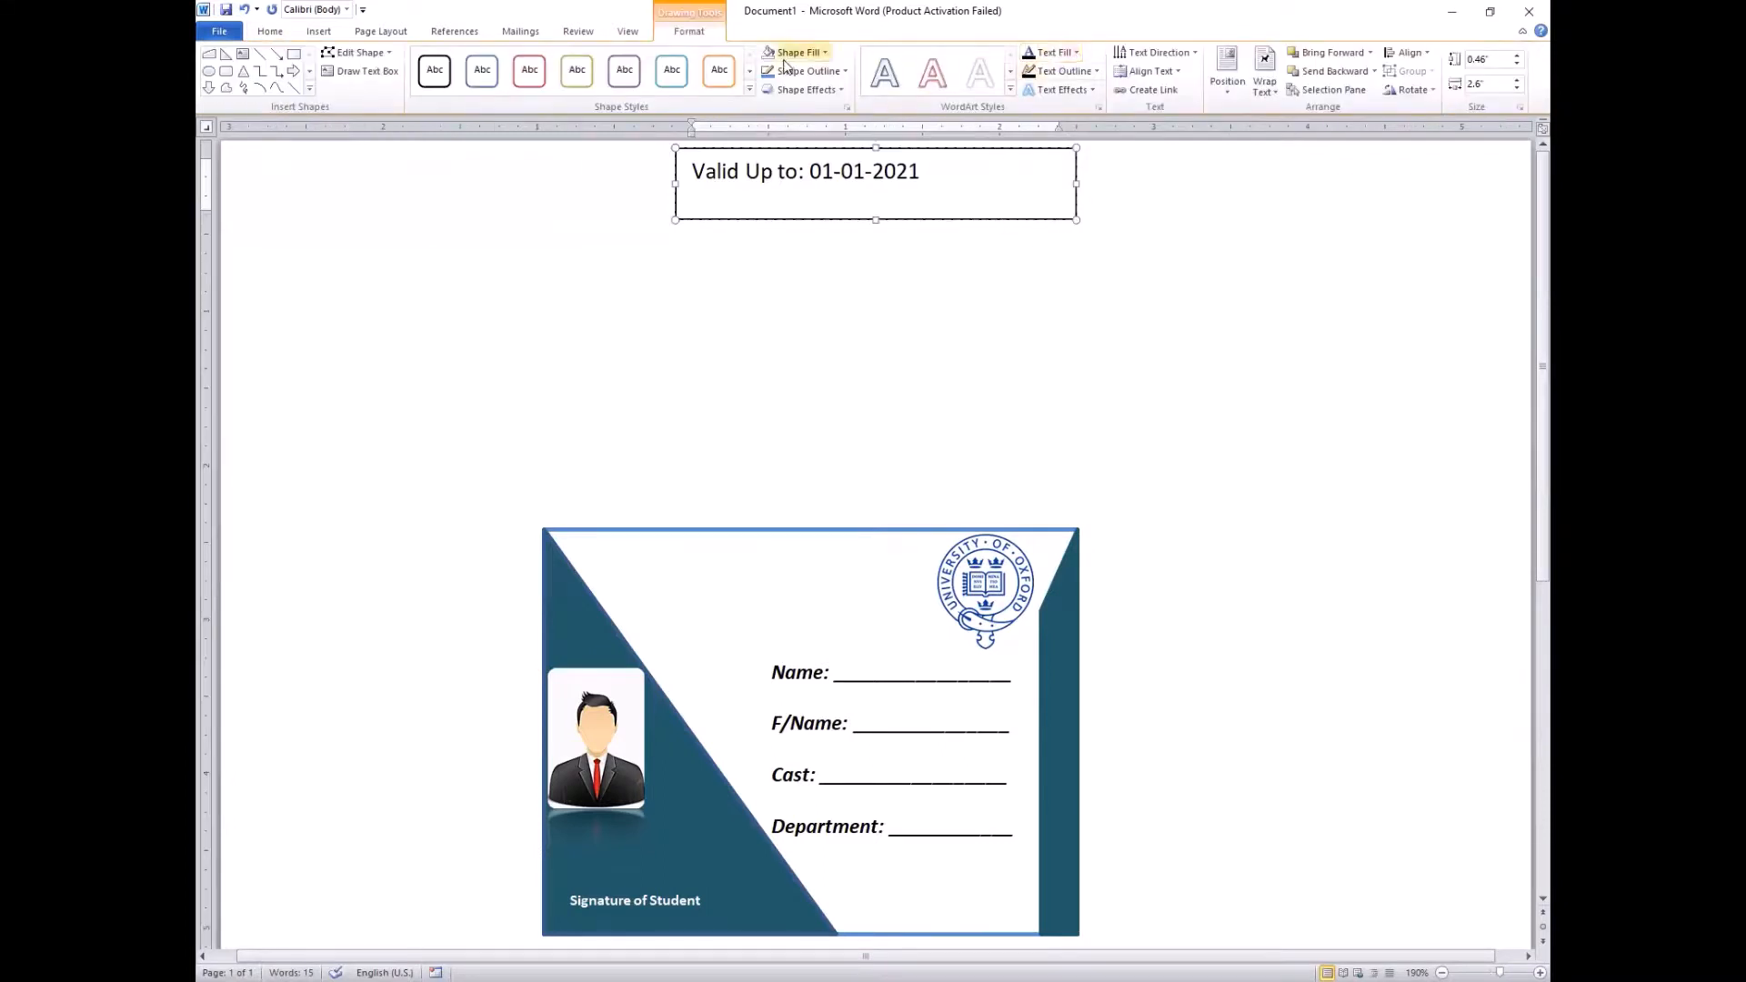
Remove the fill and outline of the "Valid Up to" text box
{"action": "left_click", "coordinate": [824, 53]}
{"action": "left_click", "coordinate": [805, 211]}
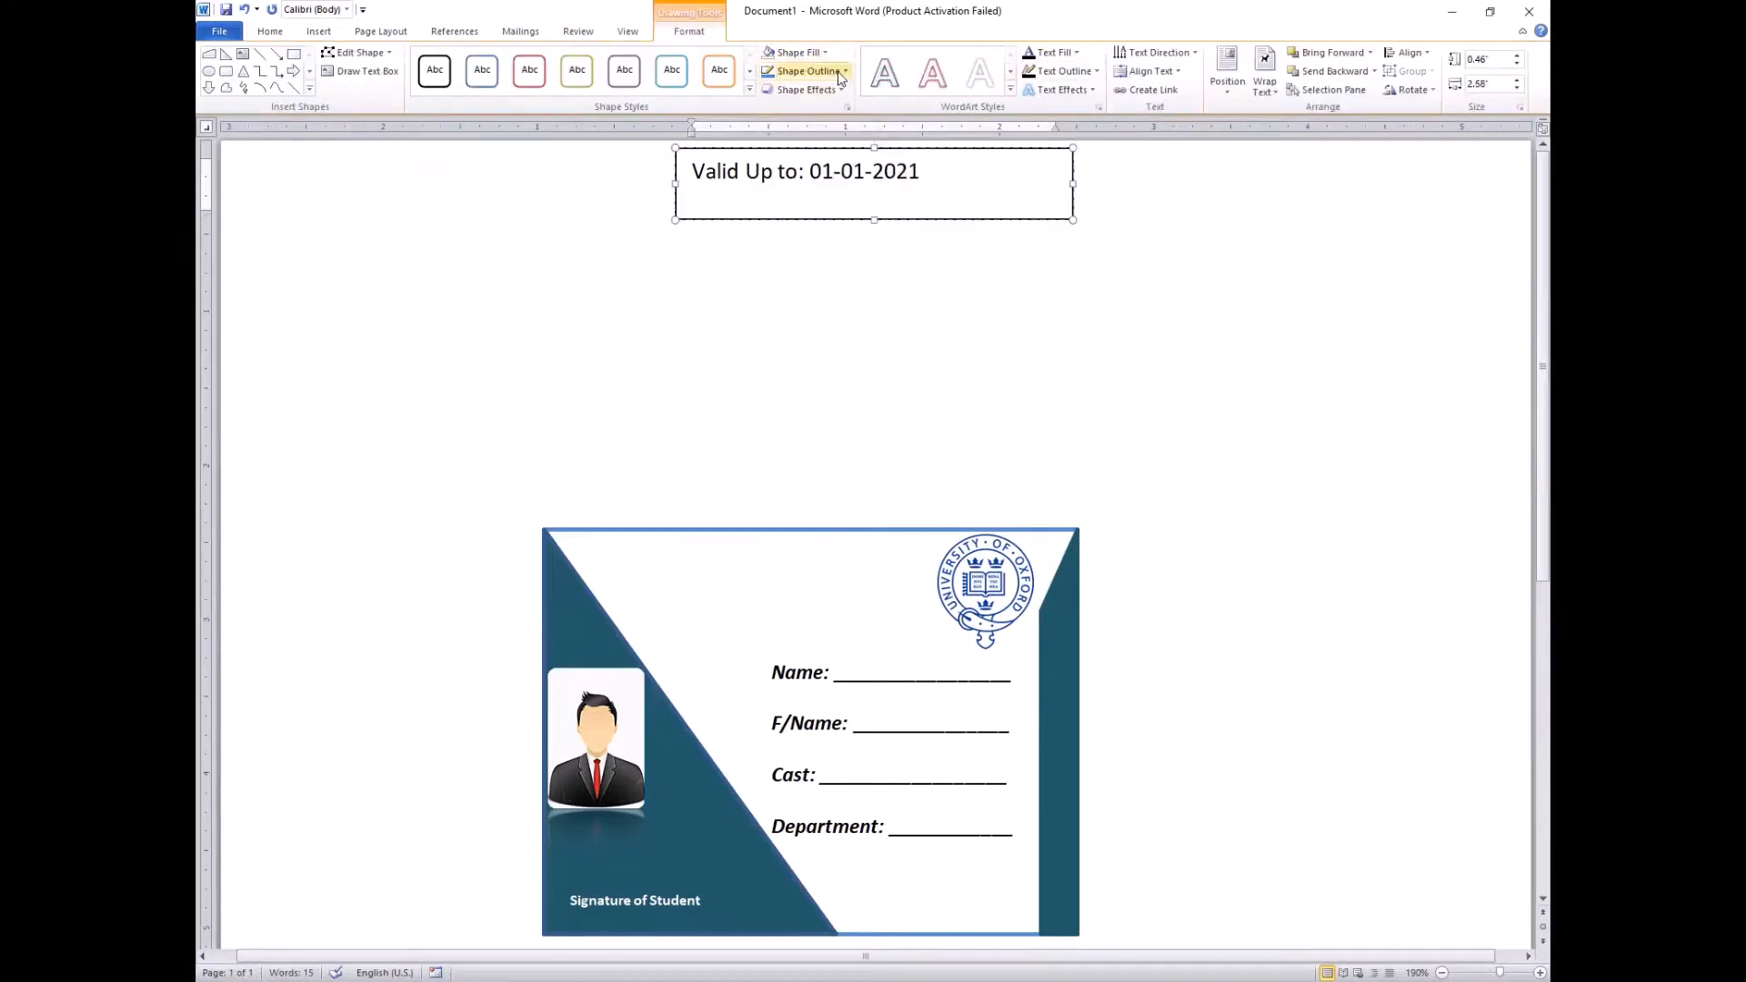
{"action": "left_click", "coordinate": [808, 71]}
Reduce the "Valid Up to: 01-01-2021" text to 8 pt and make it bold
{"action": "left_click_drag", "start_coordinate": [920, 177], "coordinate": [713, 173]}
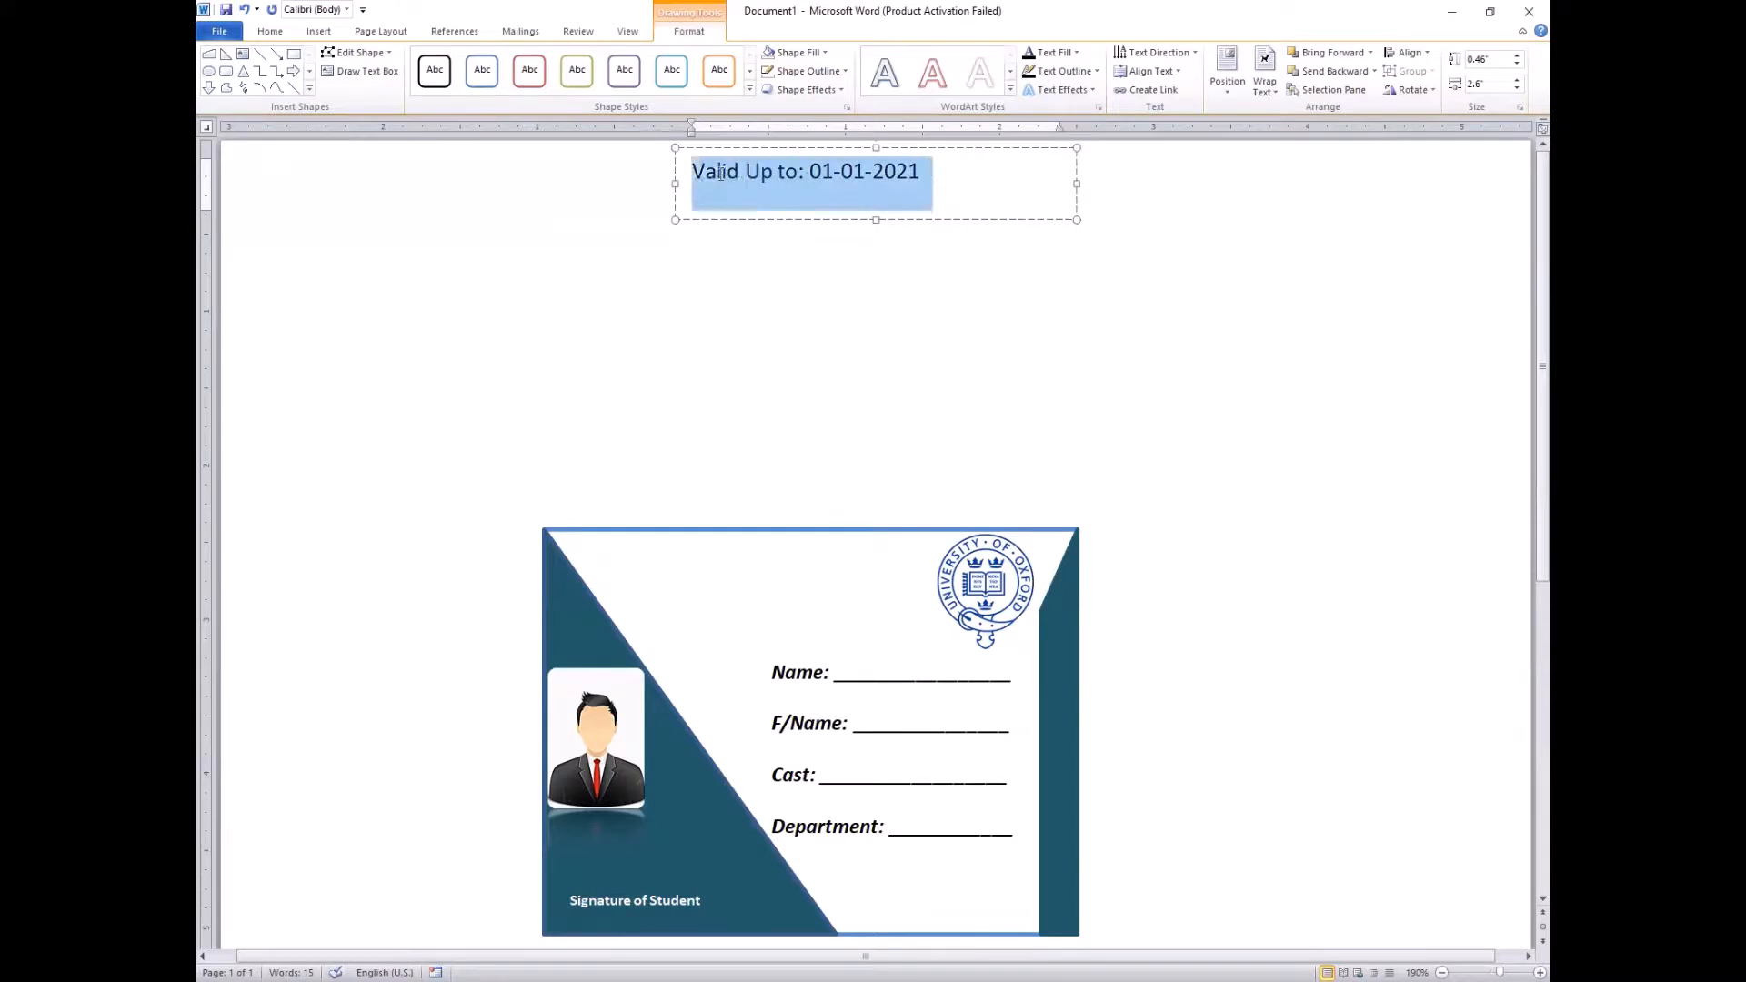
{"action": "key", "text": "ctrl+["}
{"action": "key", "text": "ctrl+["}
{"action": "key", "text": "ctrl+["}
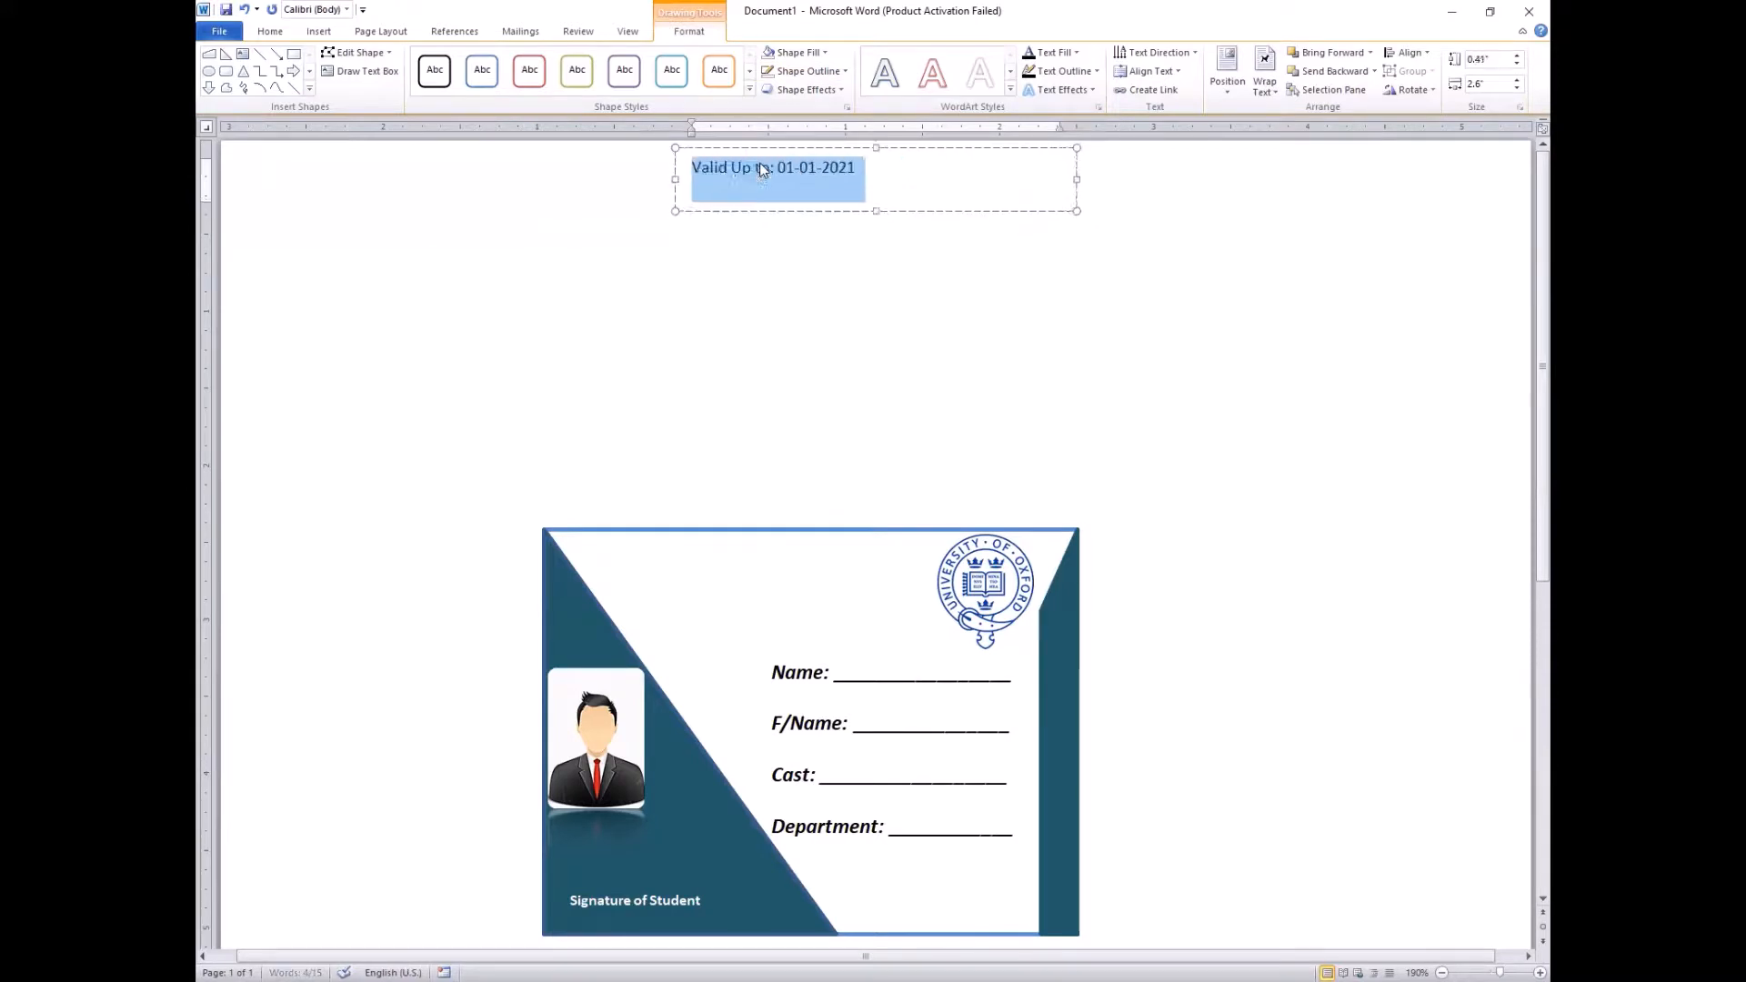
{"action": "key", "text": "ctrl+b"}
Narrow the "Valid Up to" text box to about 1.34" and place it on the card below the Department field
{"action": "left_click", "coordinate": [1077, 181]}
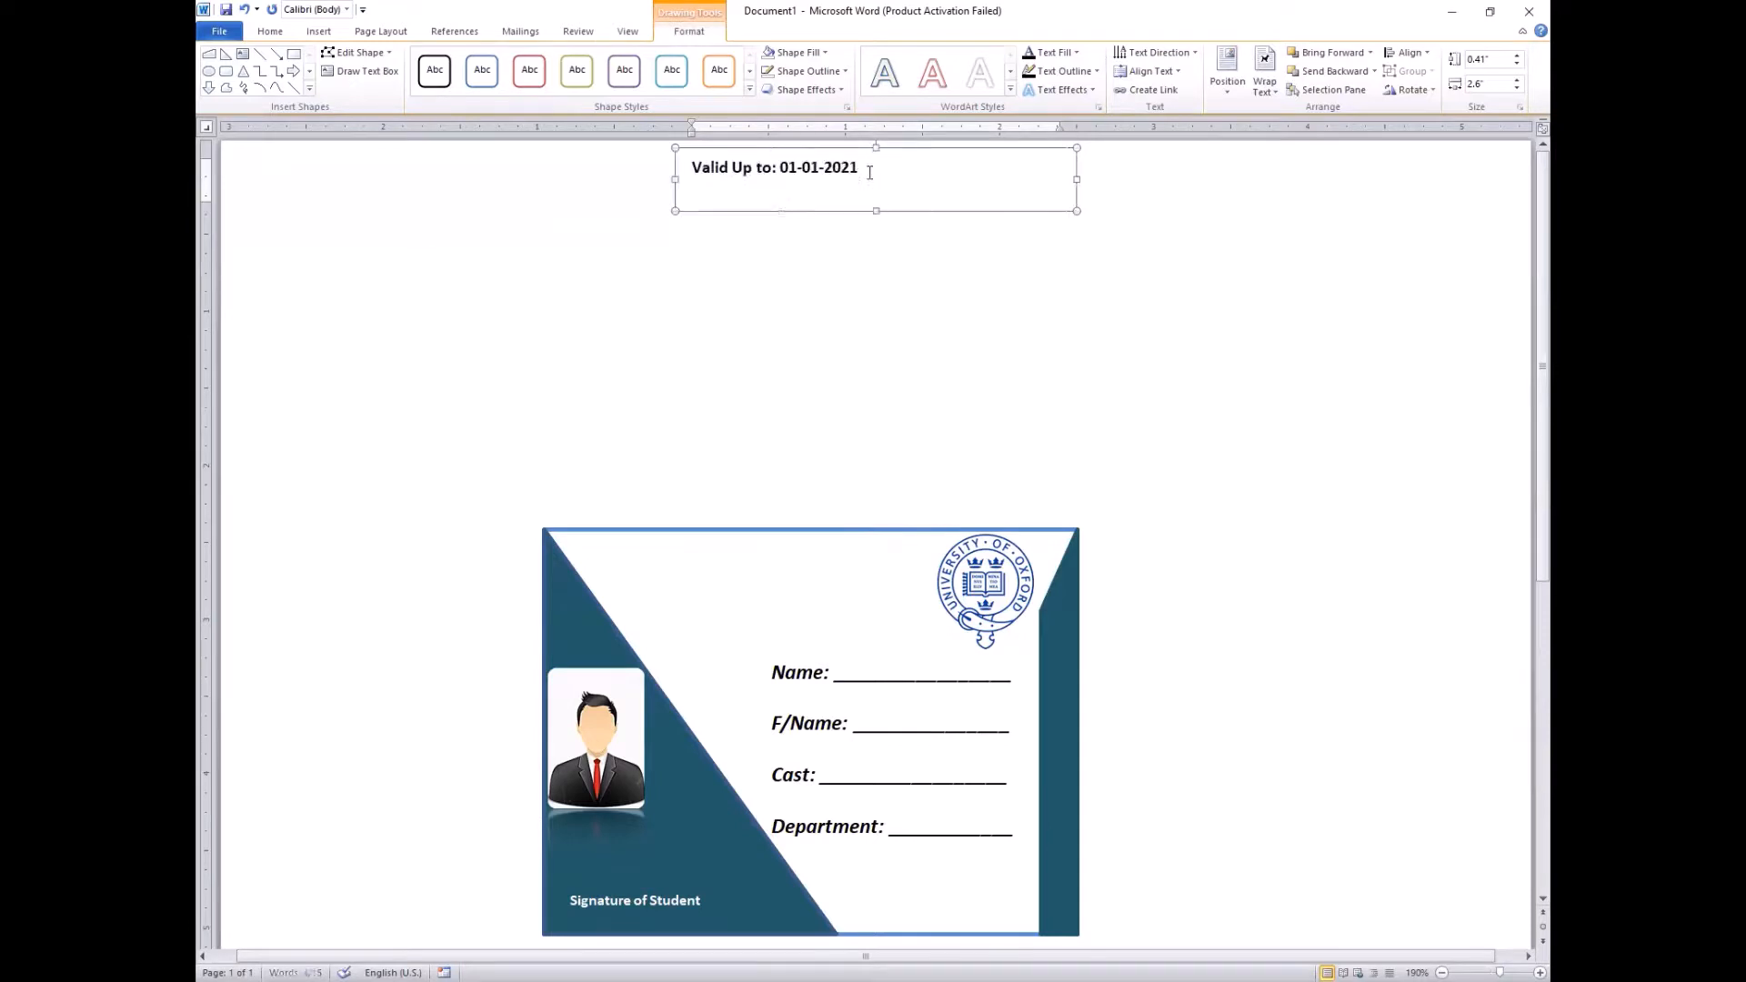
{"action": "left_click_drag", "start_coordinate": [1077, 179], "coordinate": [981, 859]}
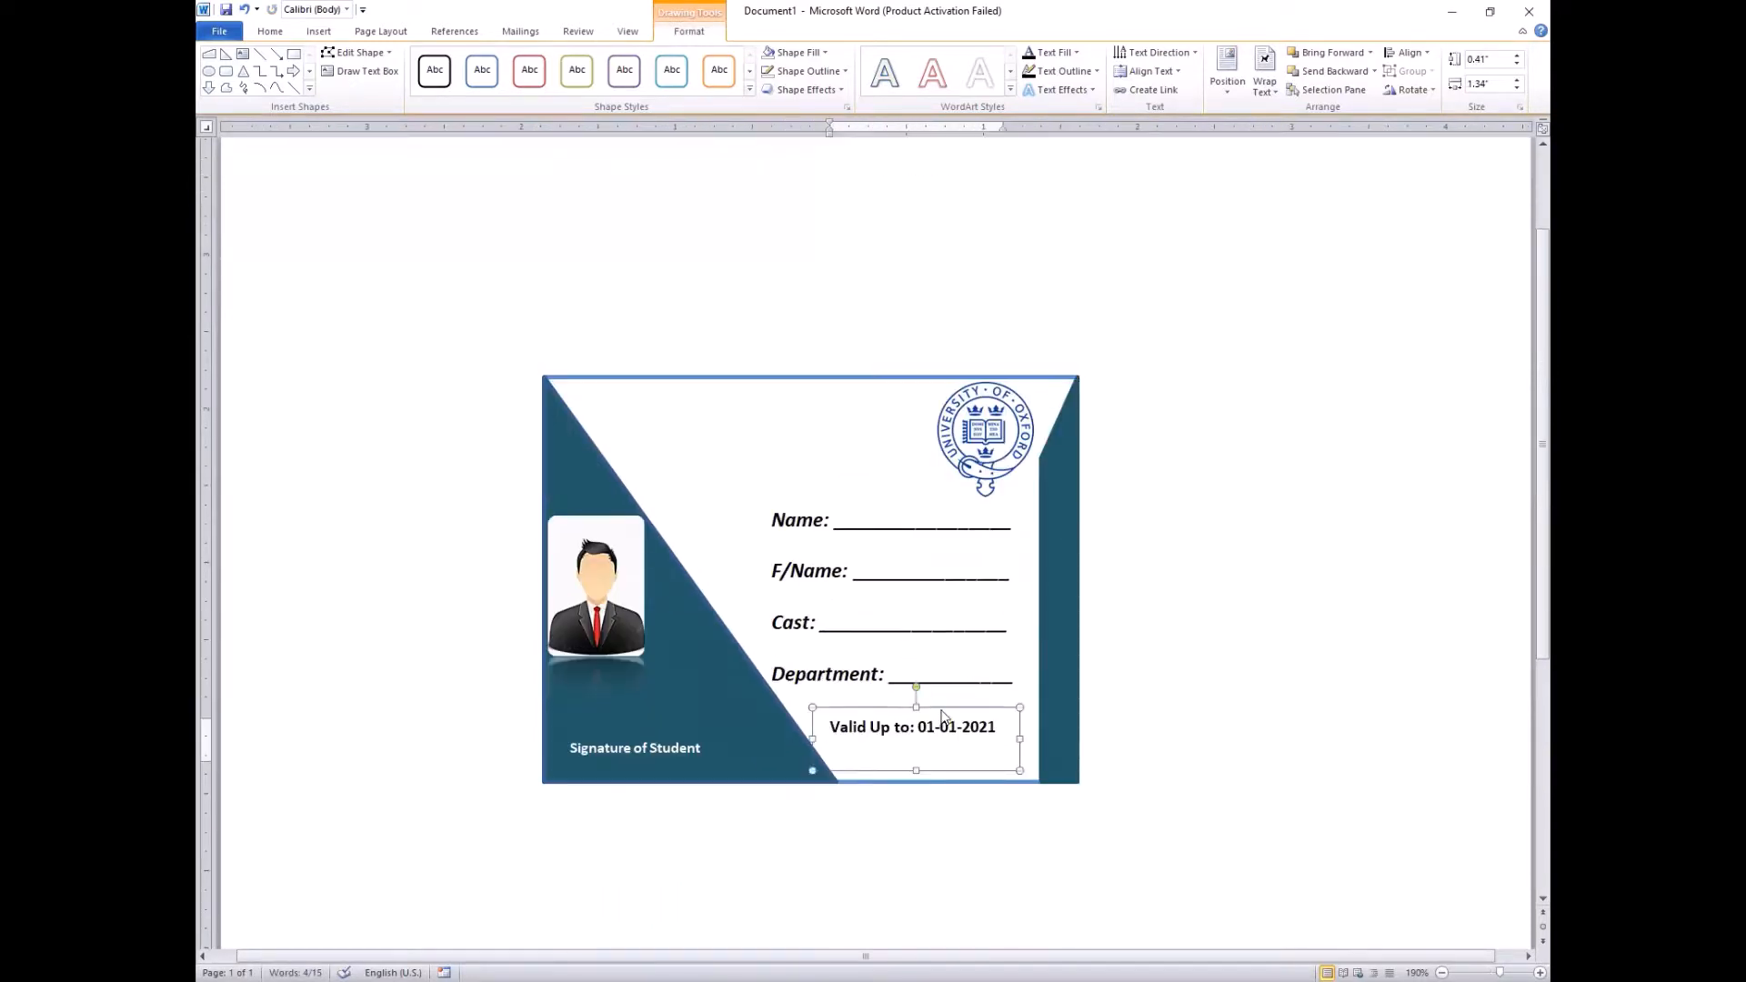
{"action": "left_click_drag", "start_coordinate": [942, 716], "coordinate": [961, 728]}
{"action": "left_click", "coordinate": [1142, 671]}
{"action": "scroll", "coordinate": [1106, 683], "scroll_direction": "down", "scroll_amount": 1}
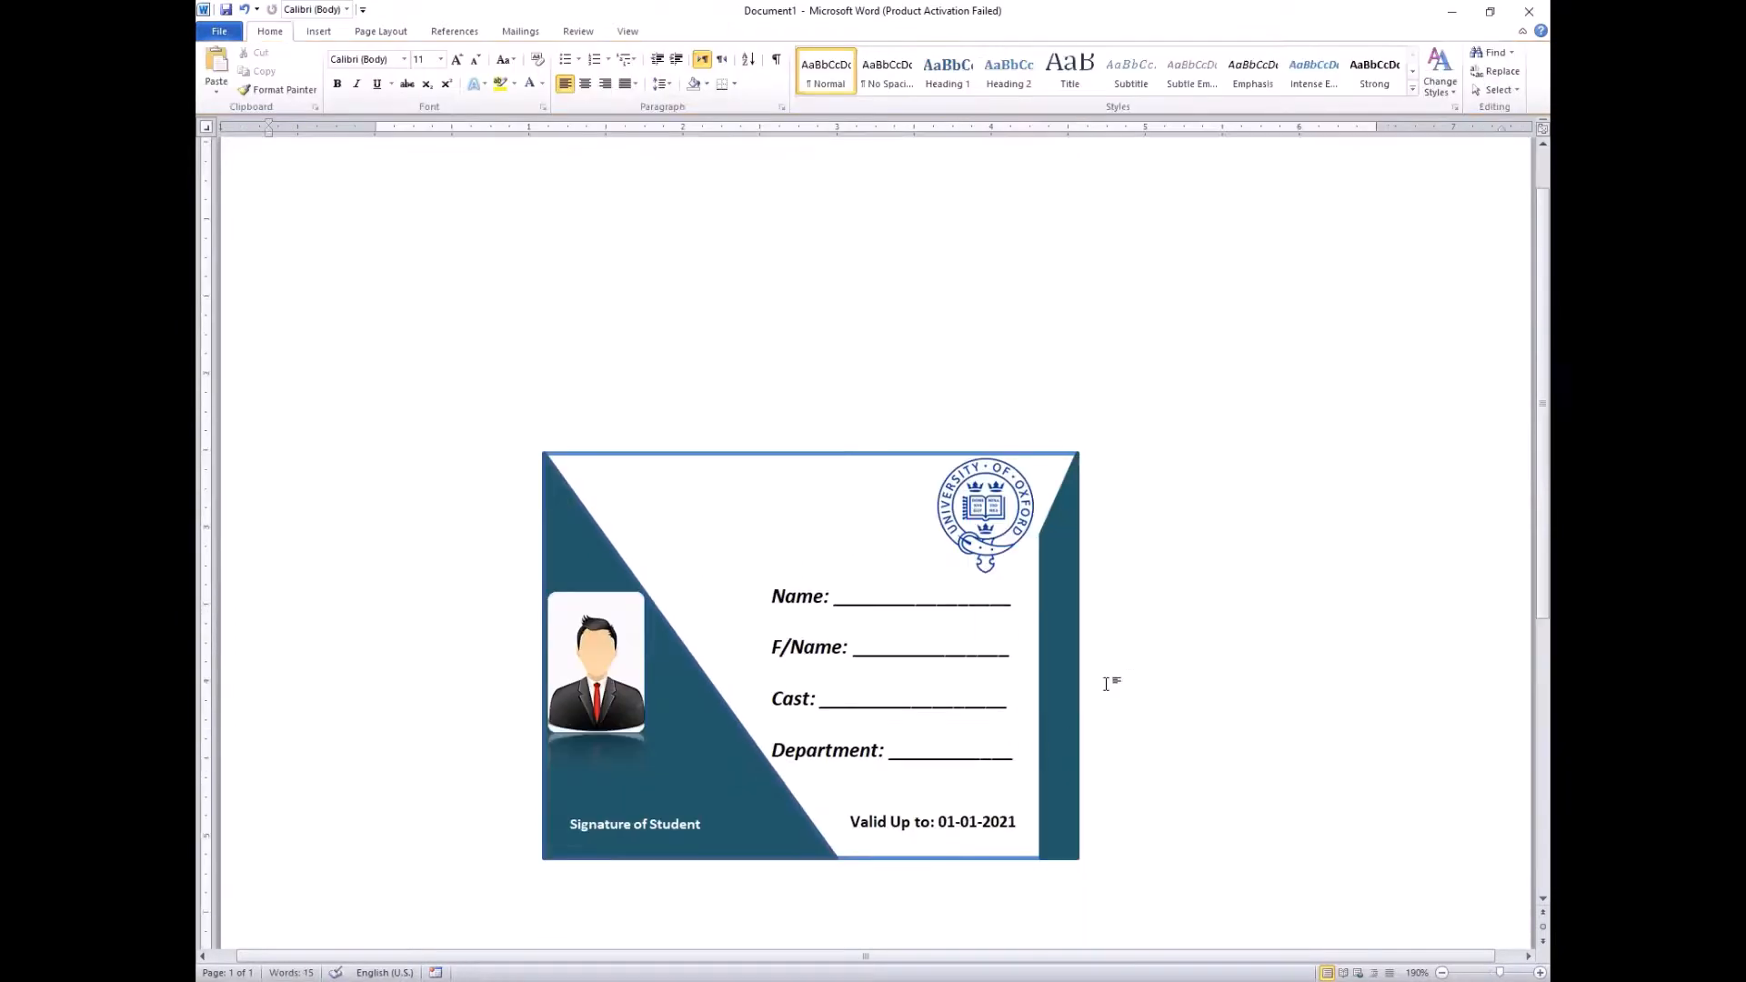
Change the font colour of "Valid Up to: 01-01-2021" to standard red
{"action": "scroll", "coordinate": [1106, 683], "scroll_direction": "down", "scroll_amount": 3}
{"action": "left_click", "coordinate": [1002, 593]}
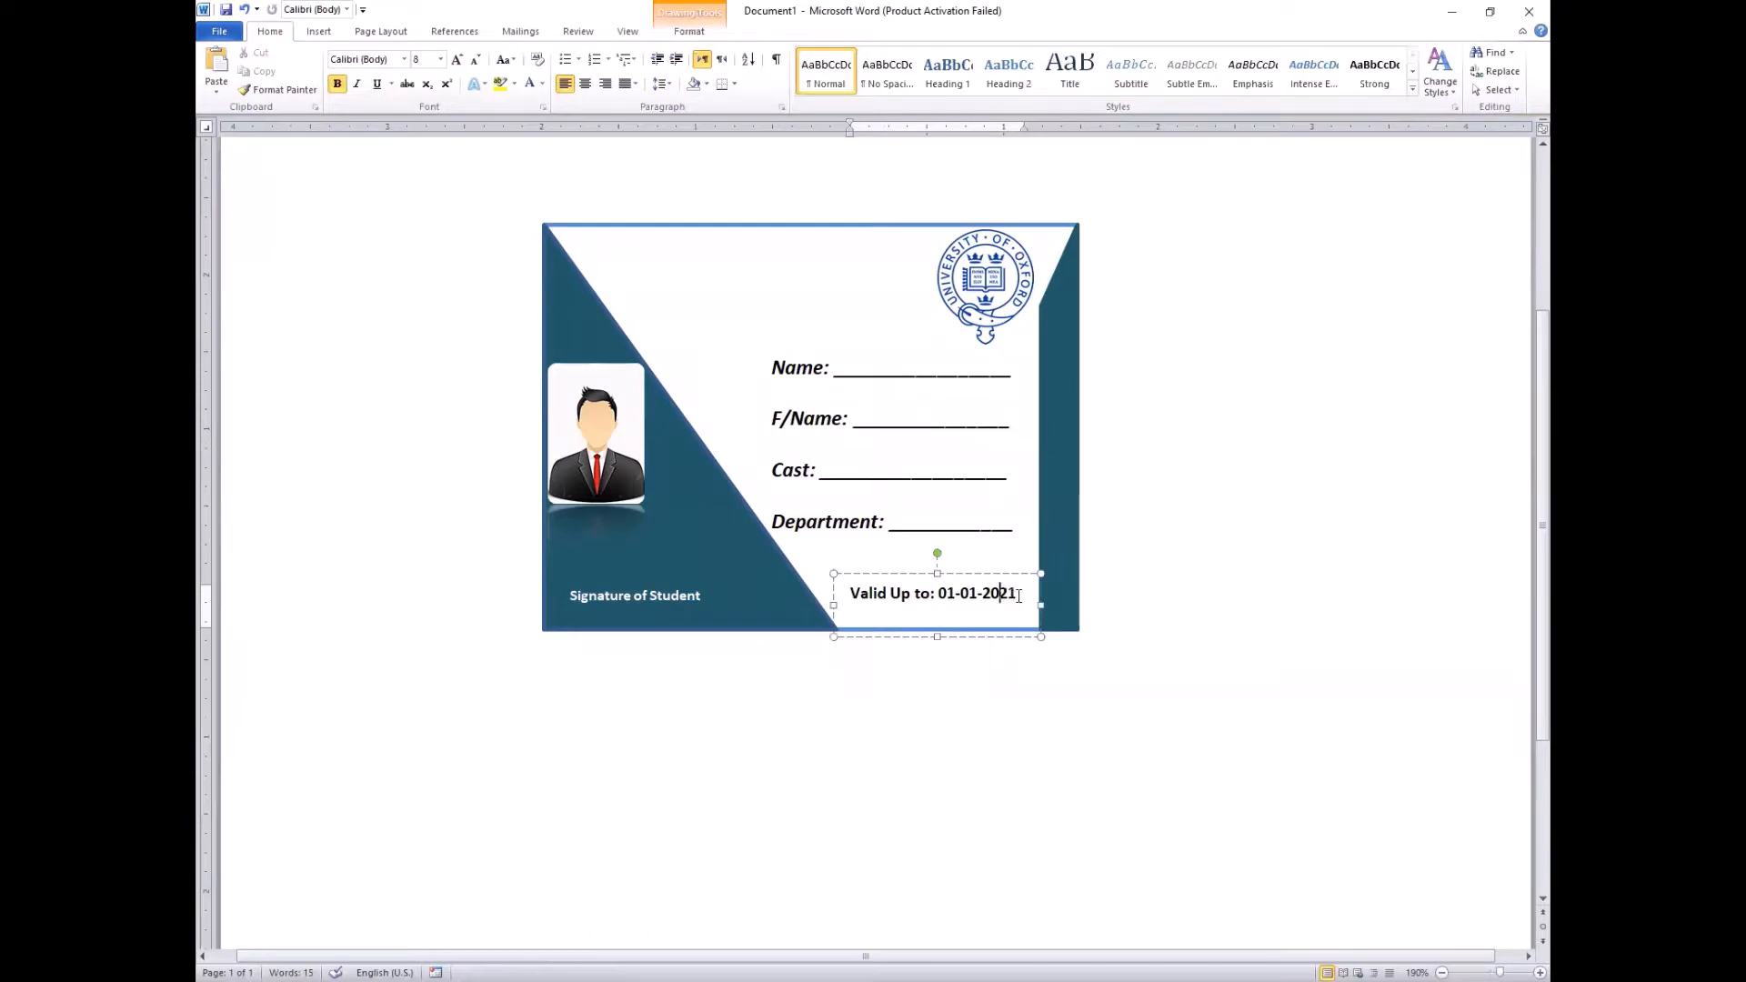
{"action": "left_click_drag", "start_coordinate": [1019, 596], "coordinate": [856, 598]}
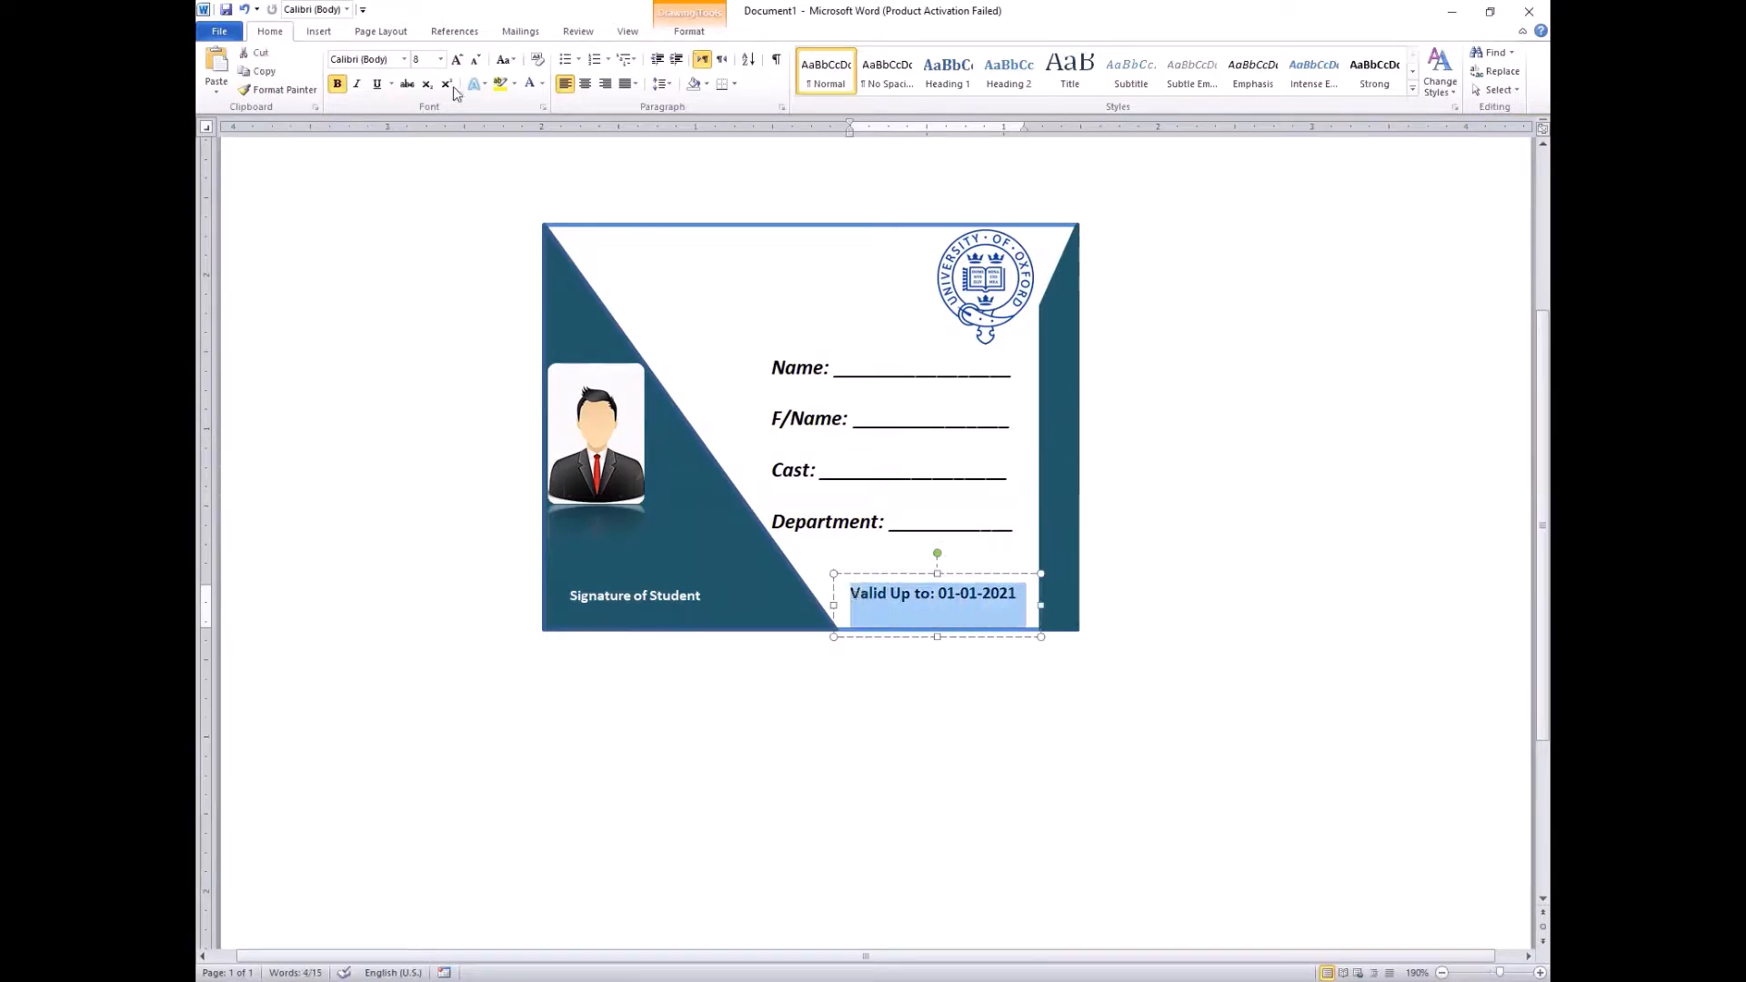
{"action": "left_click", "coordinate": [542, 84]}
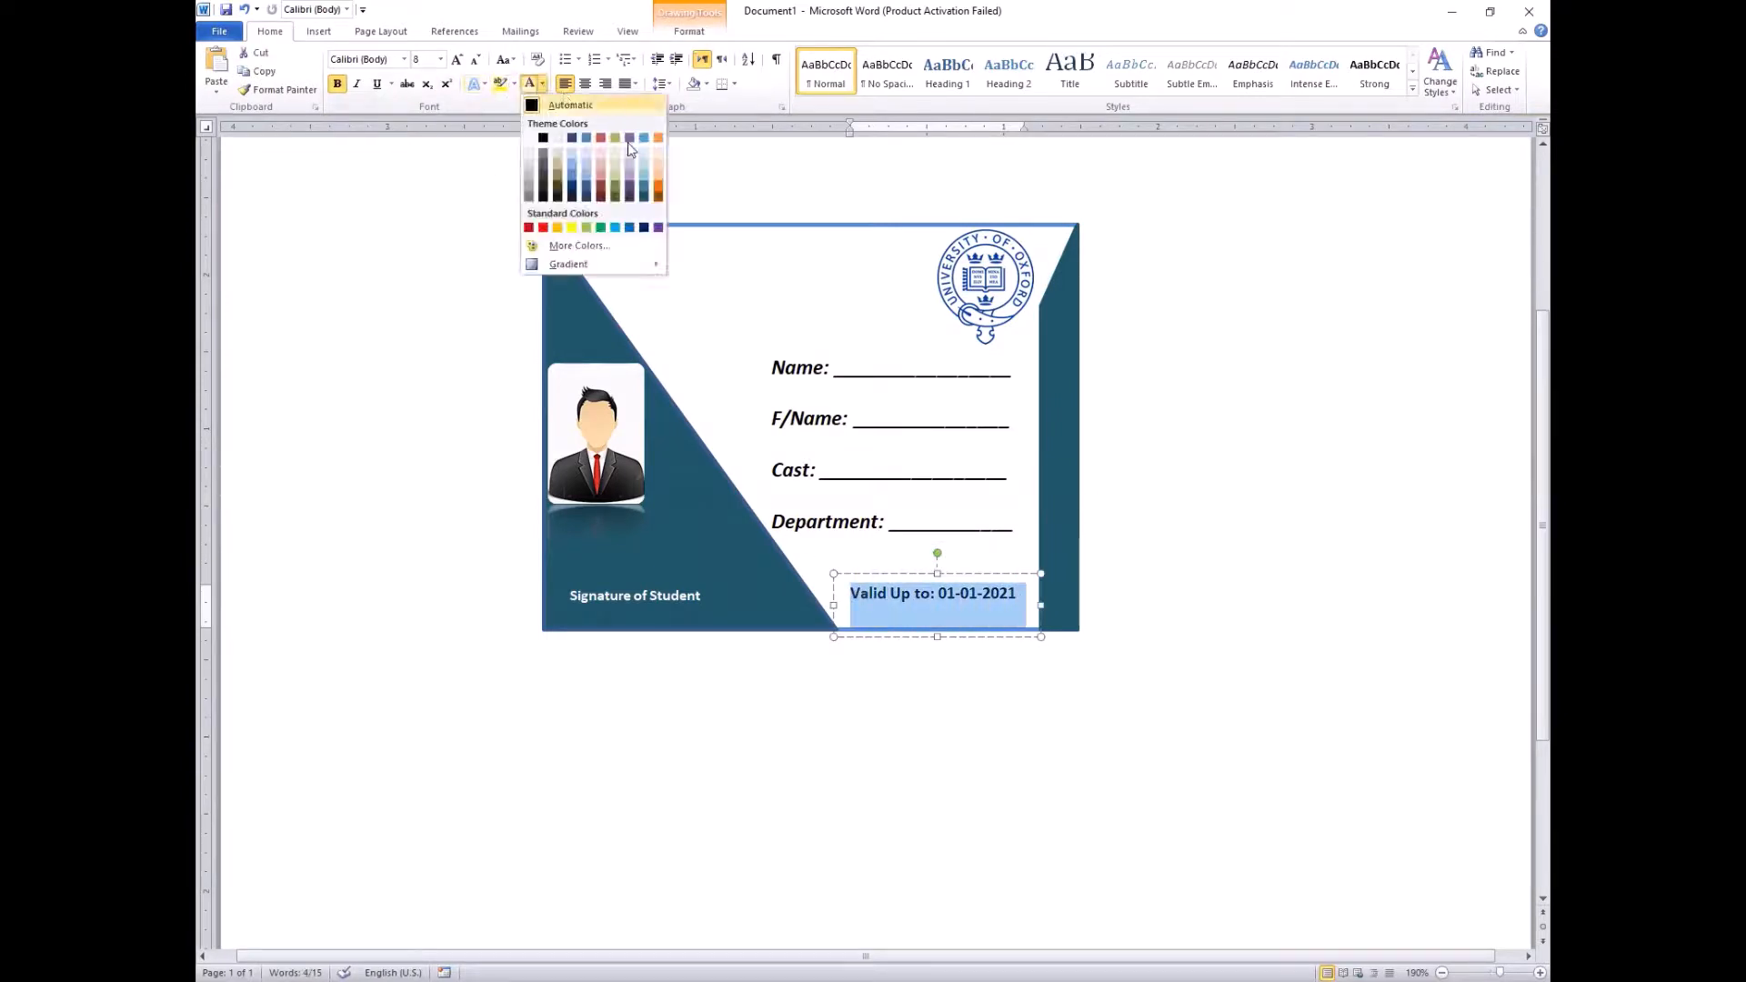
{"action": "left_click", "coordinate": [542, 228]}
{"action": "left_click", "coordinate": [1169, 627]}
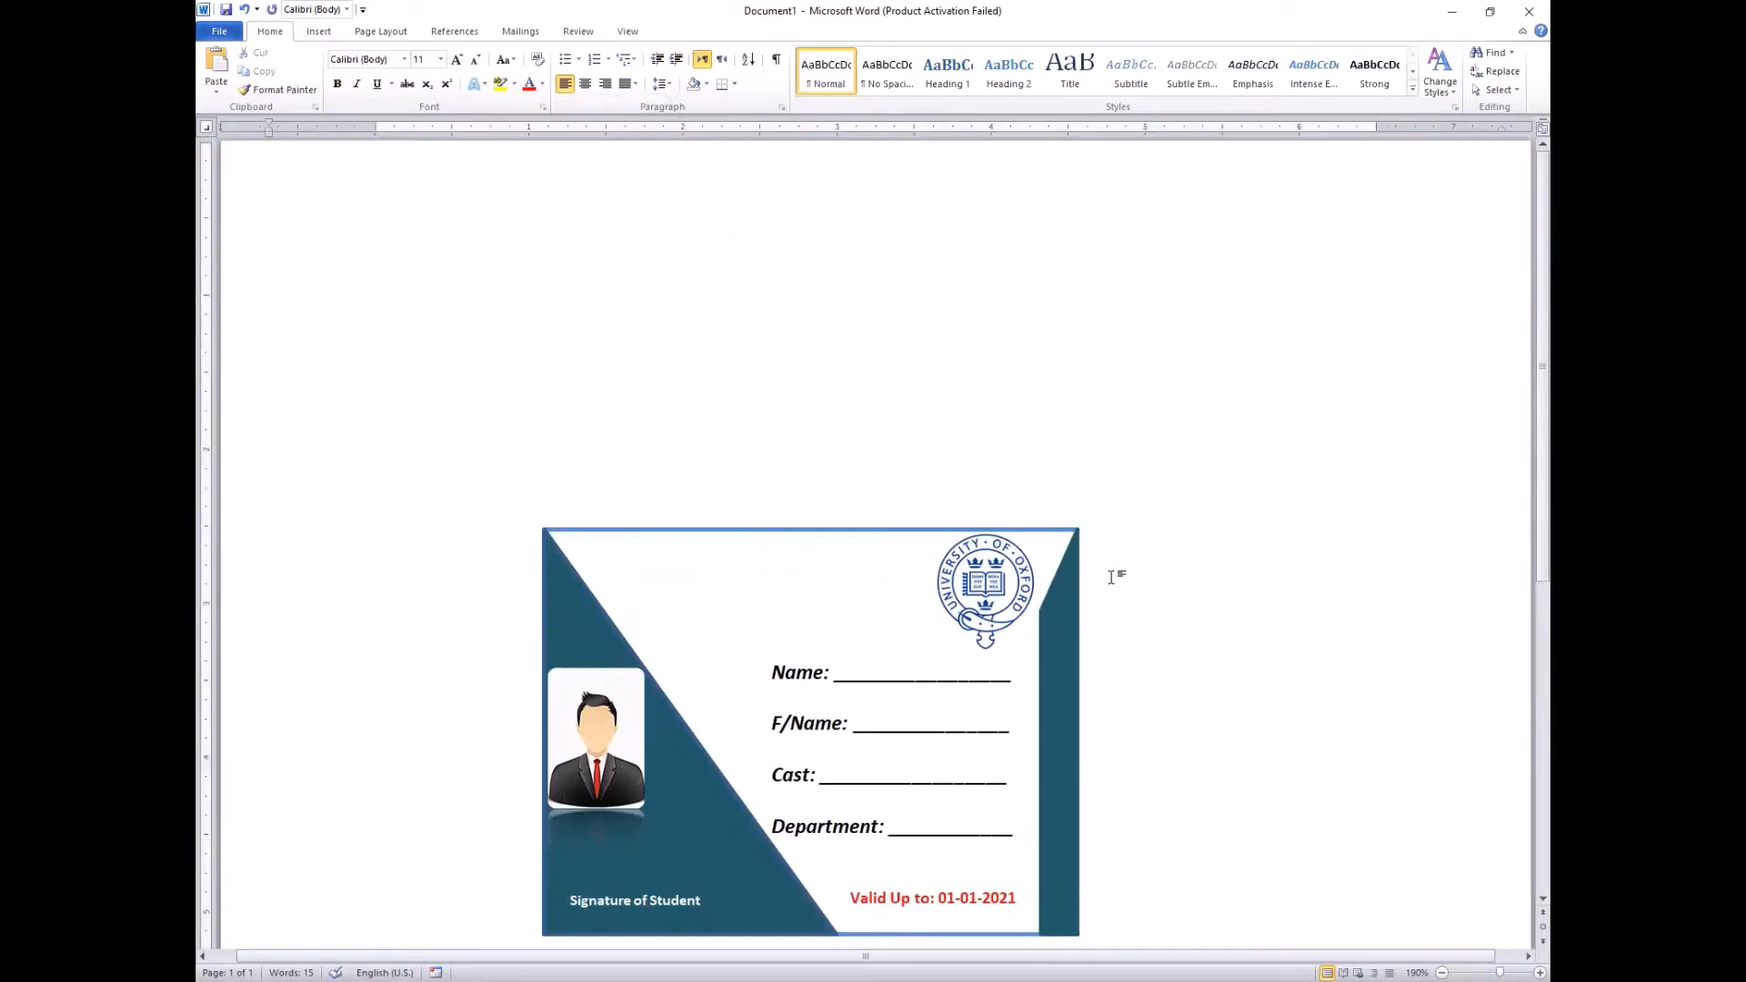
Insert another Simple Text Box and replace its placeholder with "ID#:" followed by the student's ID number
{"action": "left_click", "coordinate": [320, 33]}
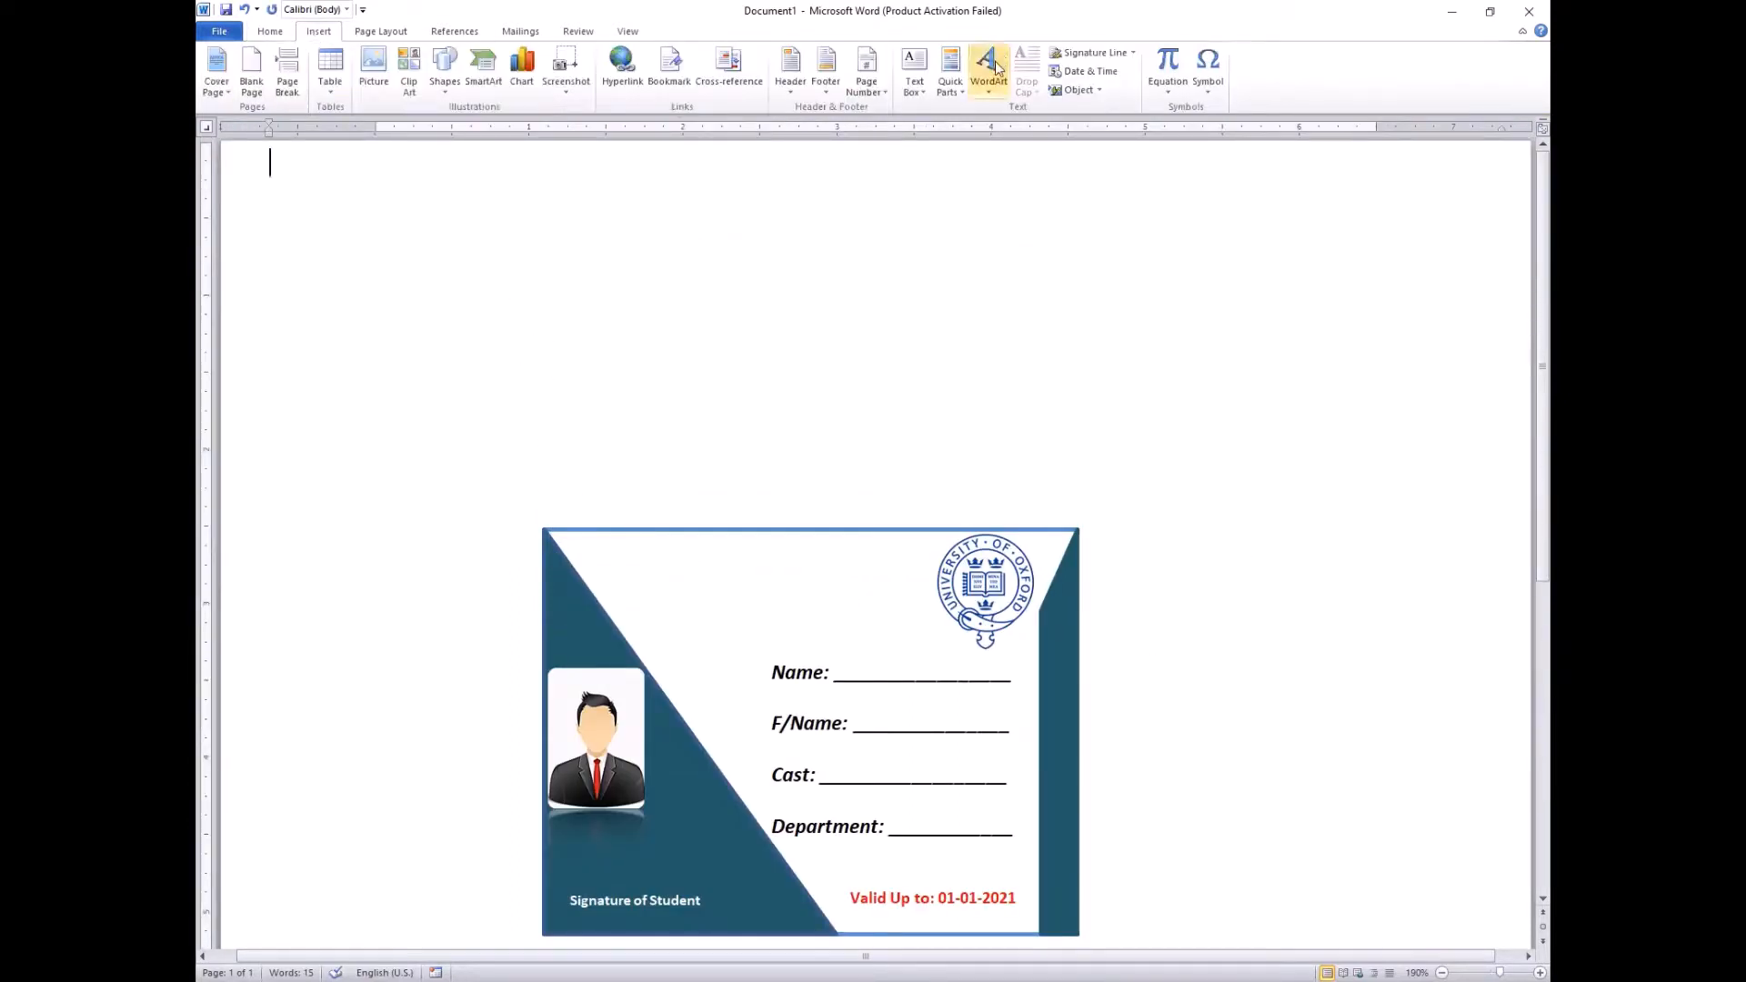
{"action": "left_click", "coordinate": [914, 73]}
{"action": "left_click", "coordinate": [946, 227]}
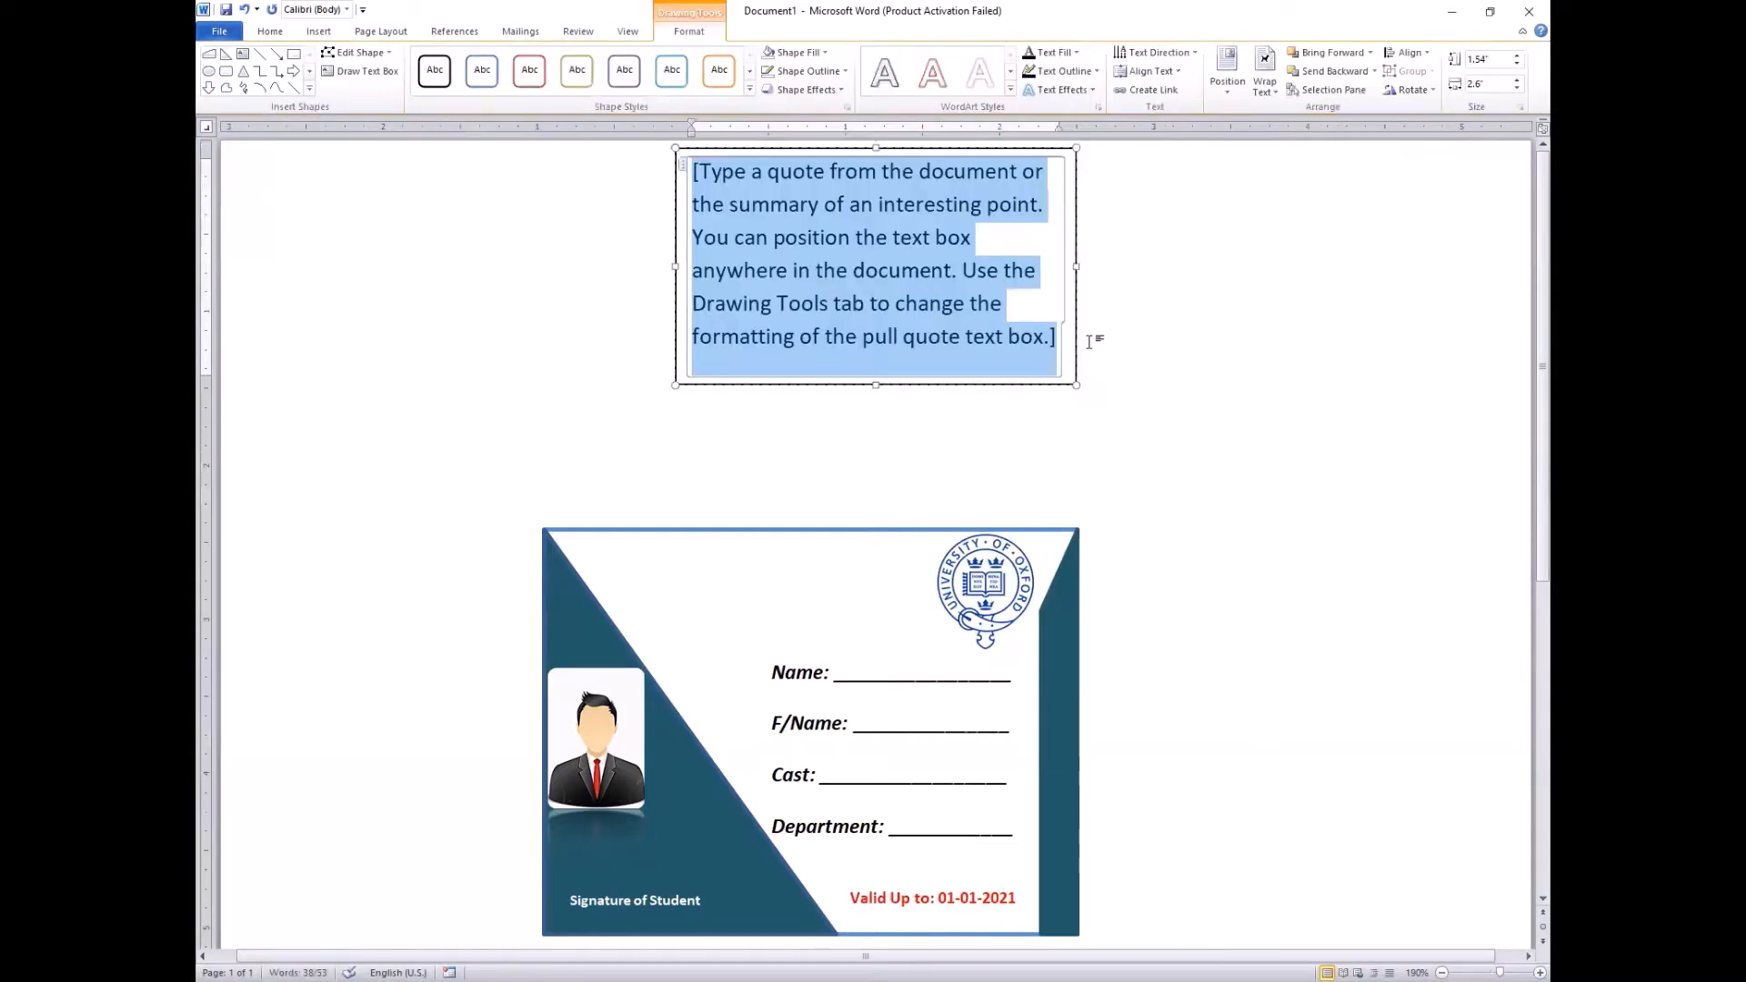
{"action": "key", "text": "BackSpace"}
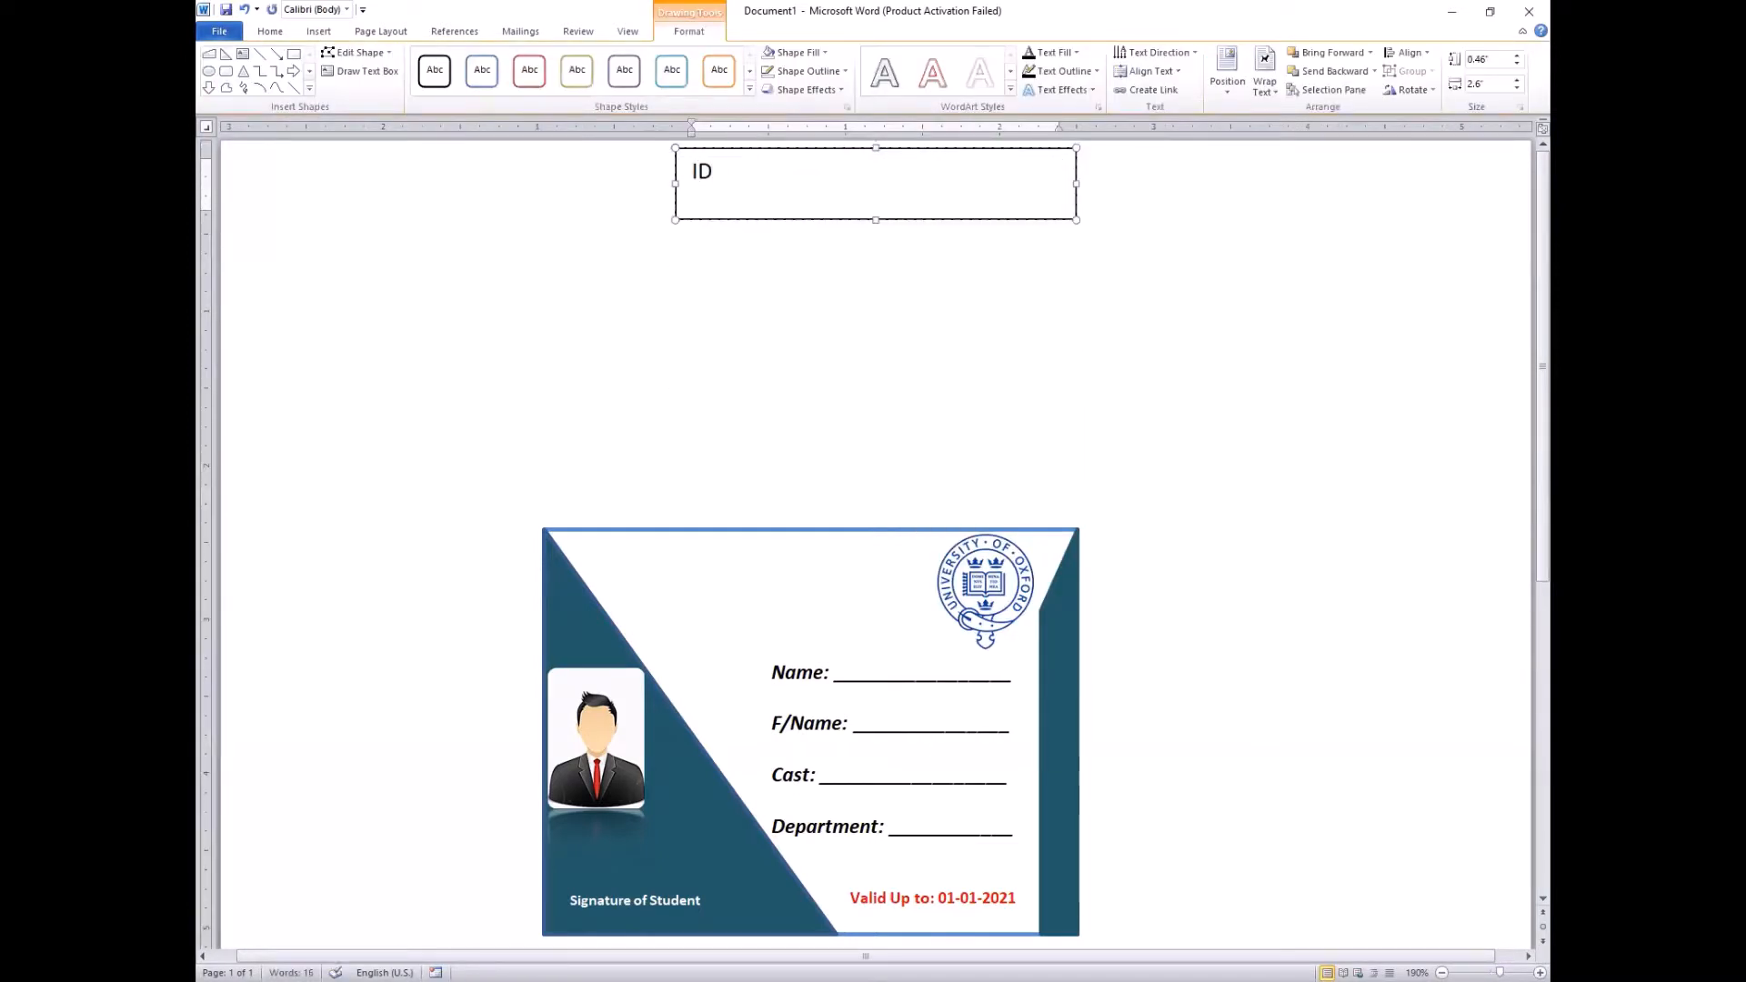
{"action": "type", "text": "ID #"}
{"action": "type", "text": "#:"}
{"action": "type", "text": " 2345214512"}
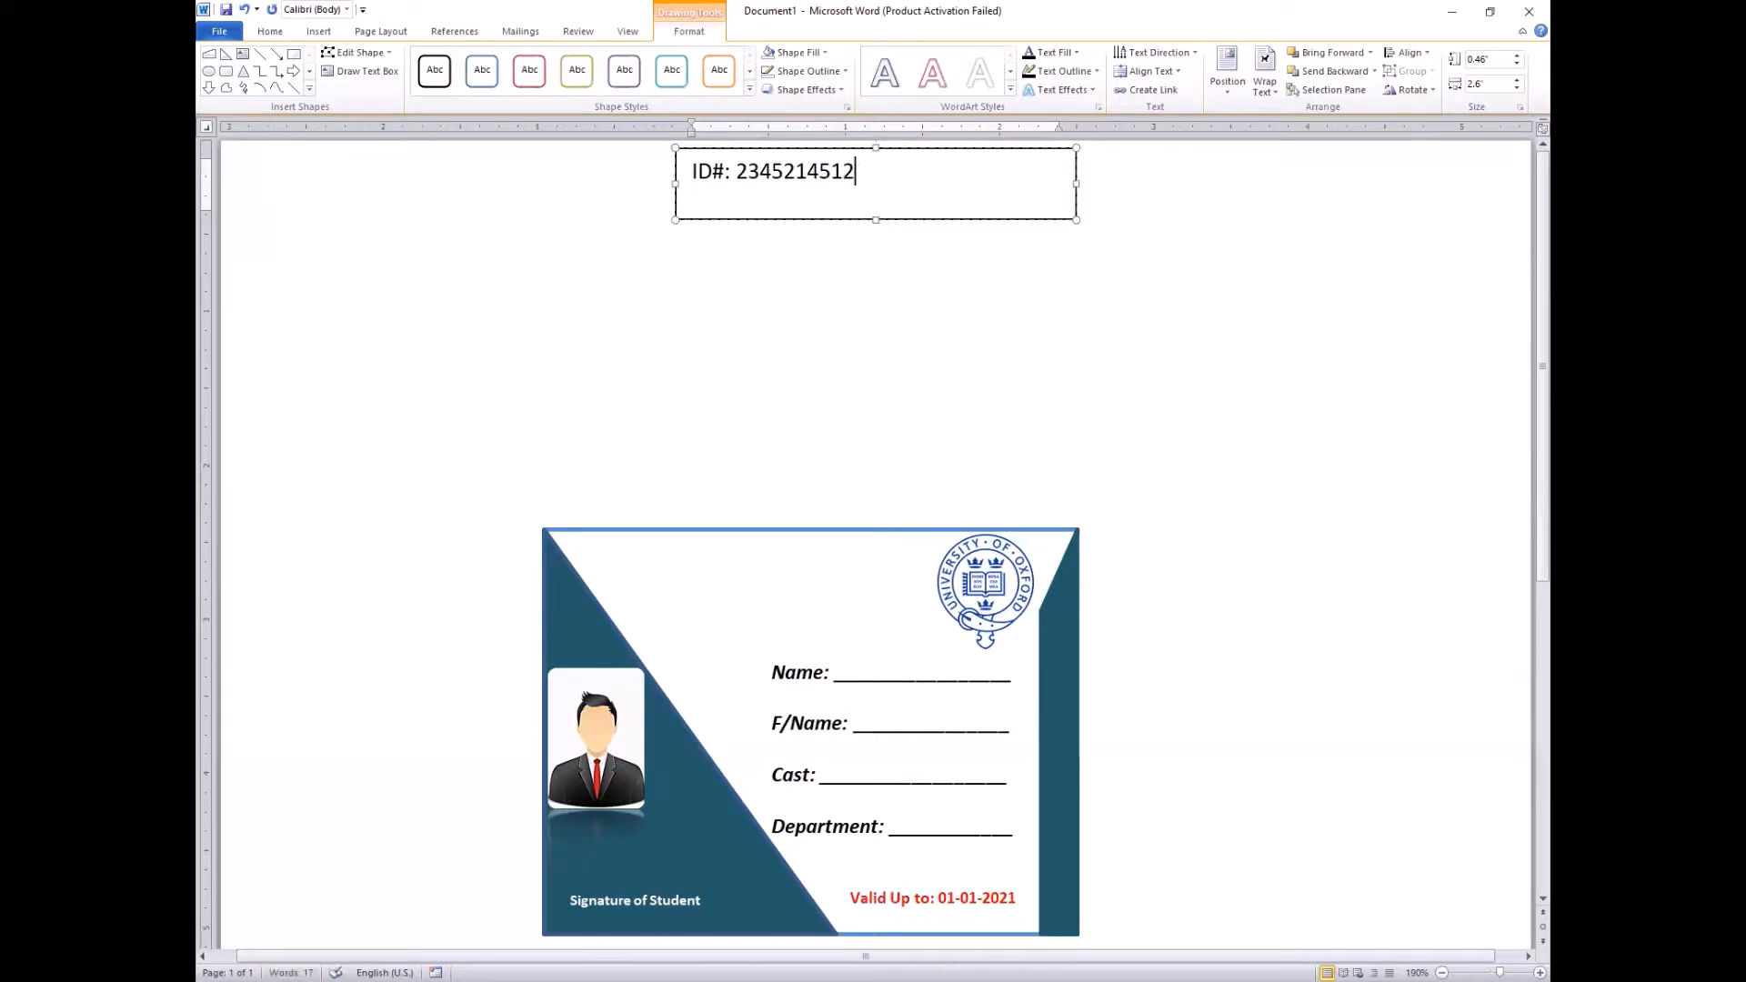
Change the font of the student's ID number after "ID#:" to the Codabar 123 barcode font
{"action": "key", "text": "shift+Left"}
{"action": "key", "text": "shift+Left"}
{"action": "key", "text": "shift+Left"}
{"action": "key", "text": "shift+Left"}
{"action": "key", "text": "shift+Left"}
{"action": "key", "text": "shift+Left"}
{"action": "key", "text": "shift+Left"}
{"action": "key", "text": "shift+Left"}
{"action": "key", "text": "shift+Left"}
{"action": "key", "text": "shift+Left"}
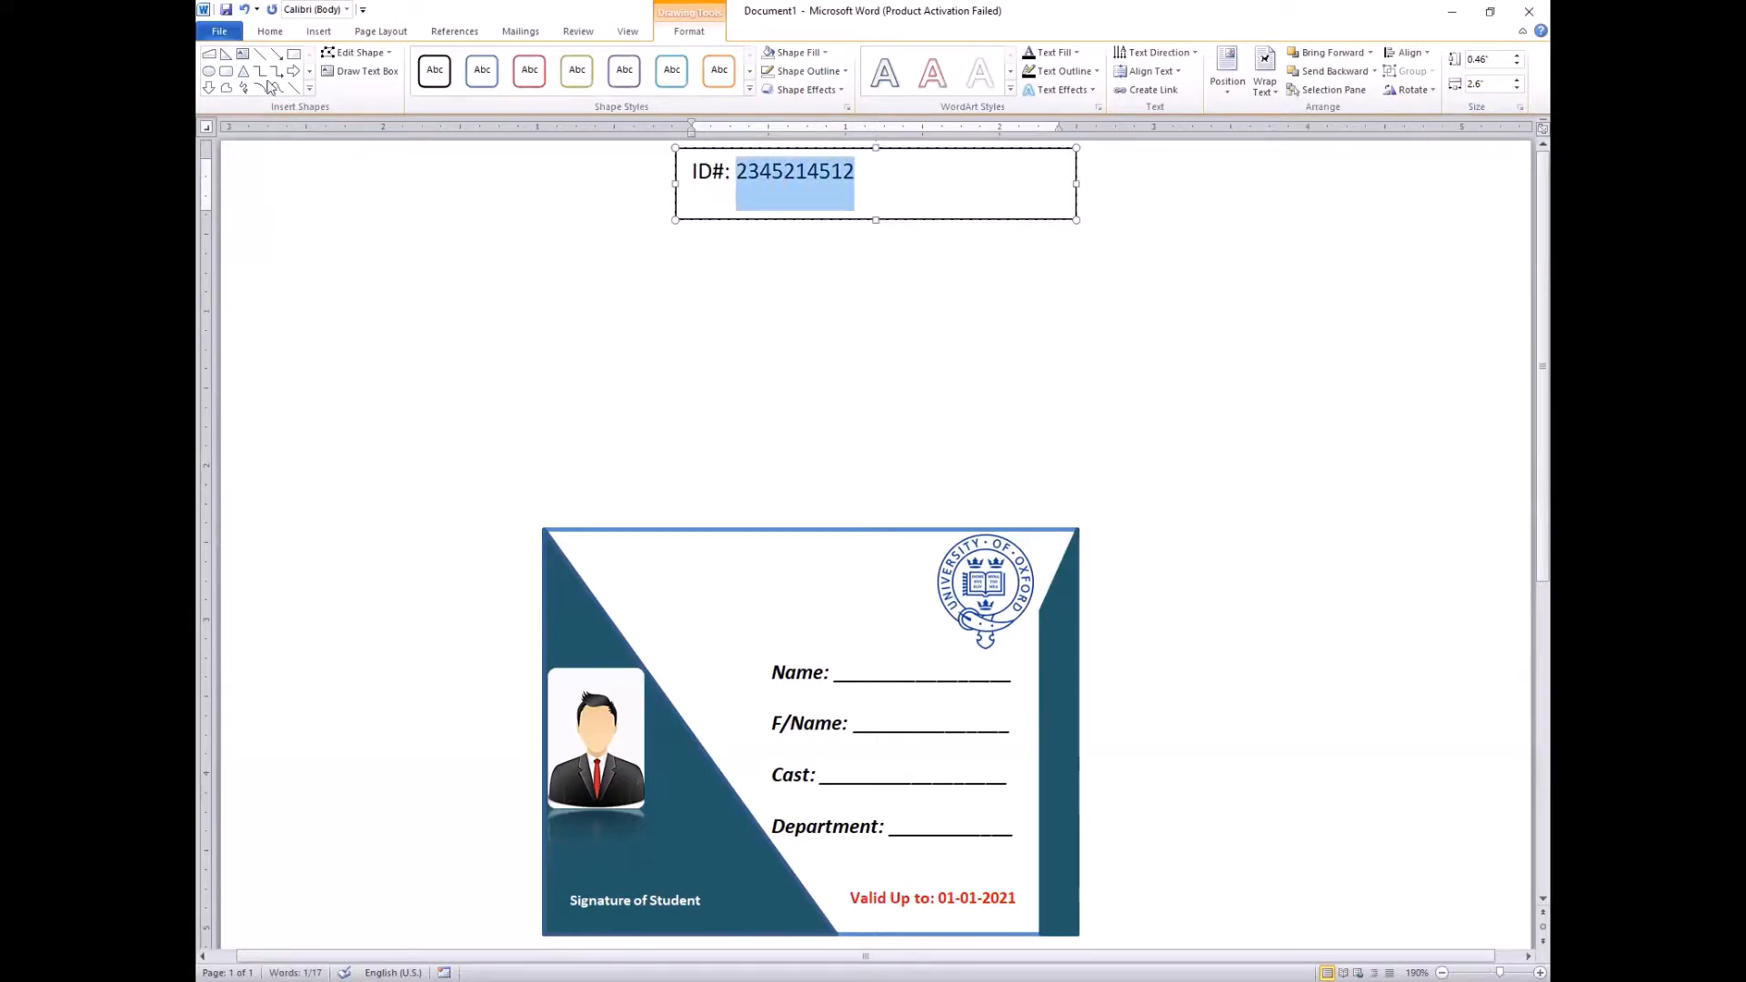
{"action": "left_click", "coordinate": [270, 31]}
{"action": "left_click", "coordinate": [404, 60]}
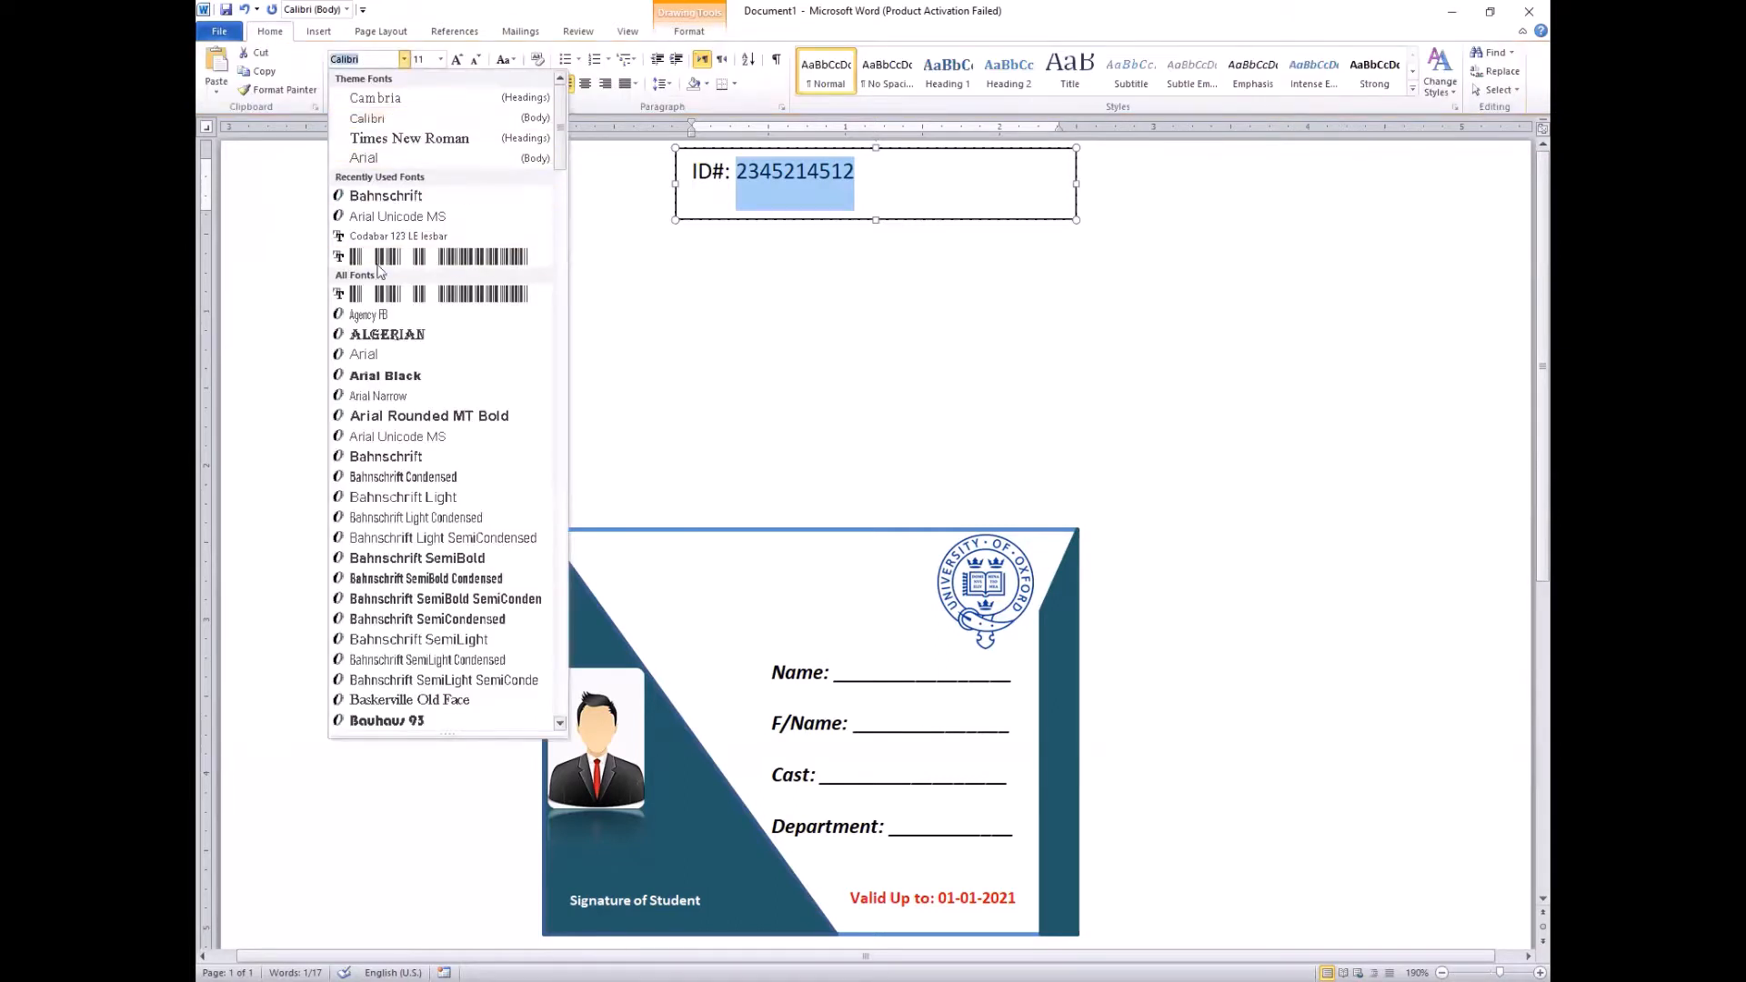
{"action": "left_click", "coordinate": [420, 239]}
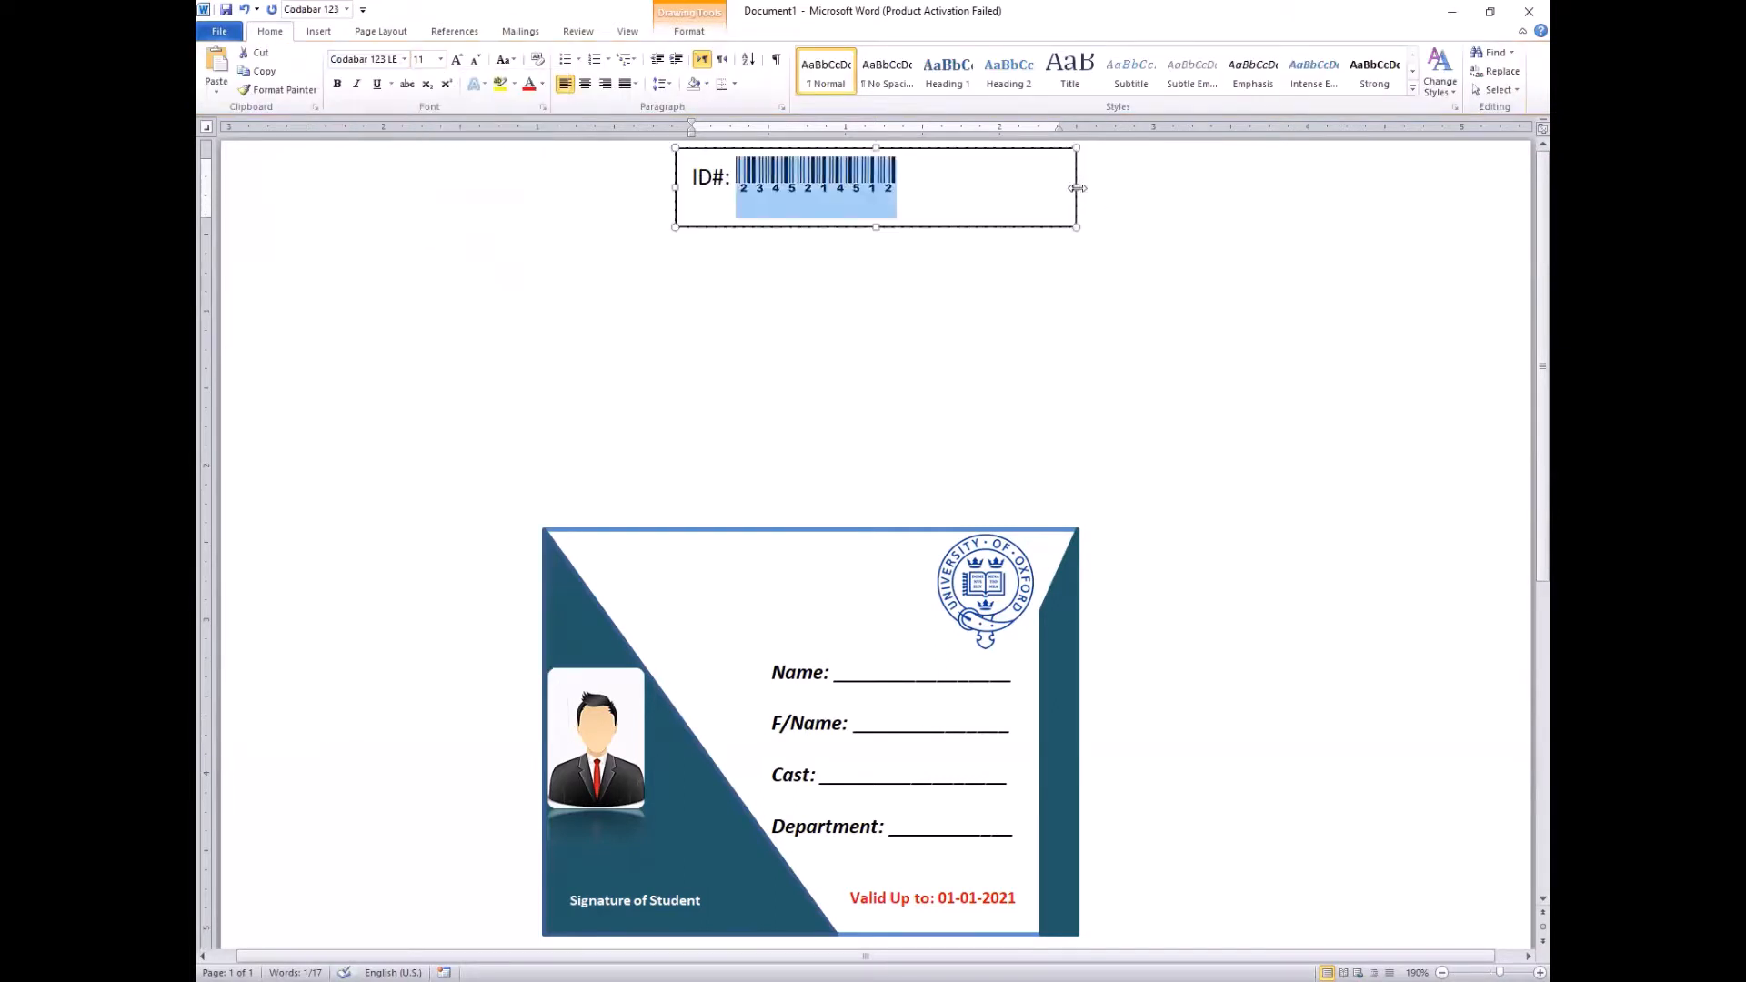
Move the ID text box slightly down the page and remove its fill and outline
{"action": "left_click_drag", "start_coordinate": [997, 155], "coordinate": [1006, 207]}
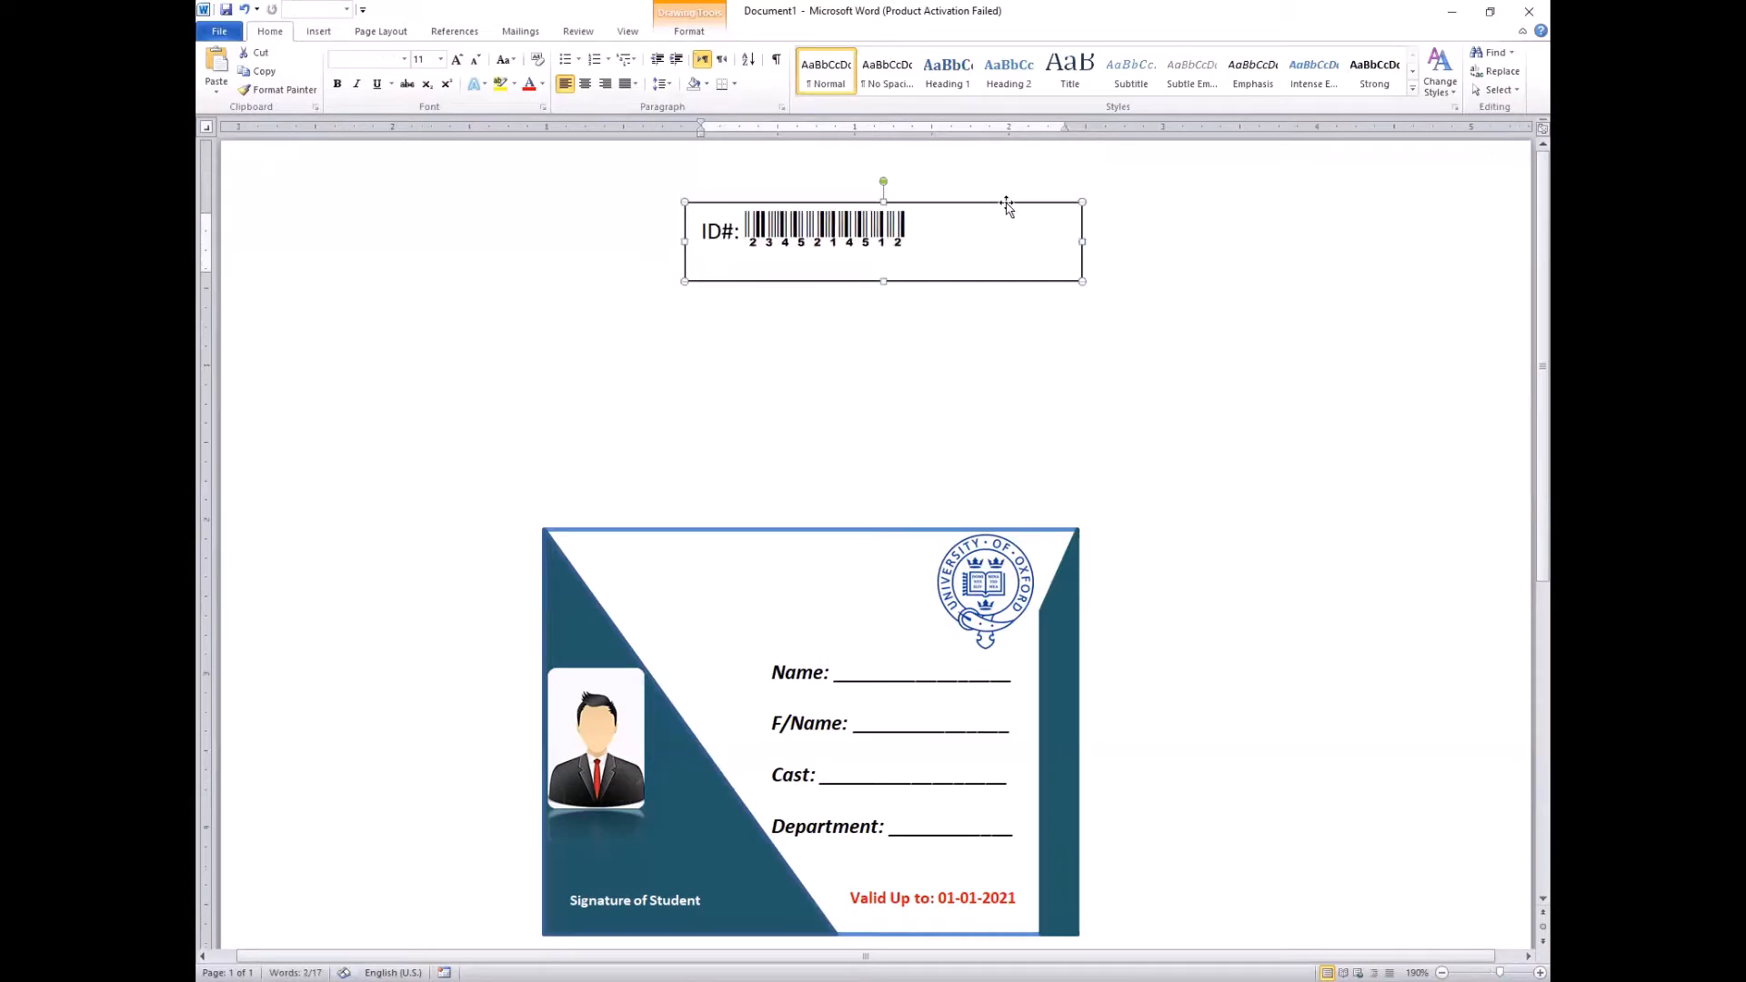
{"action": "left_click", "coordinate": [828, 53]}
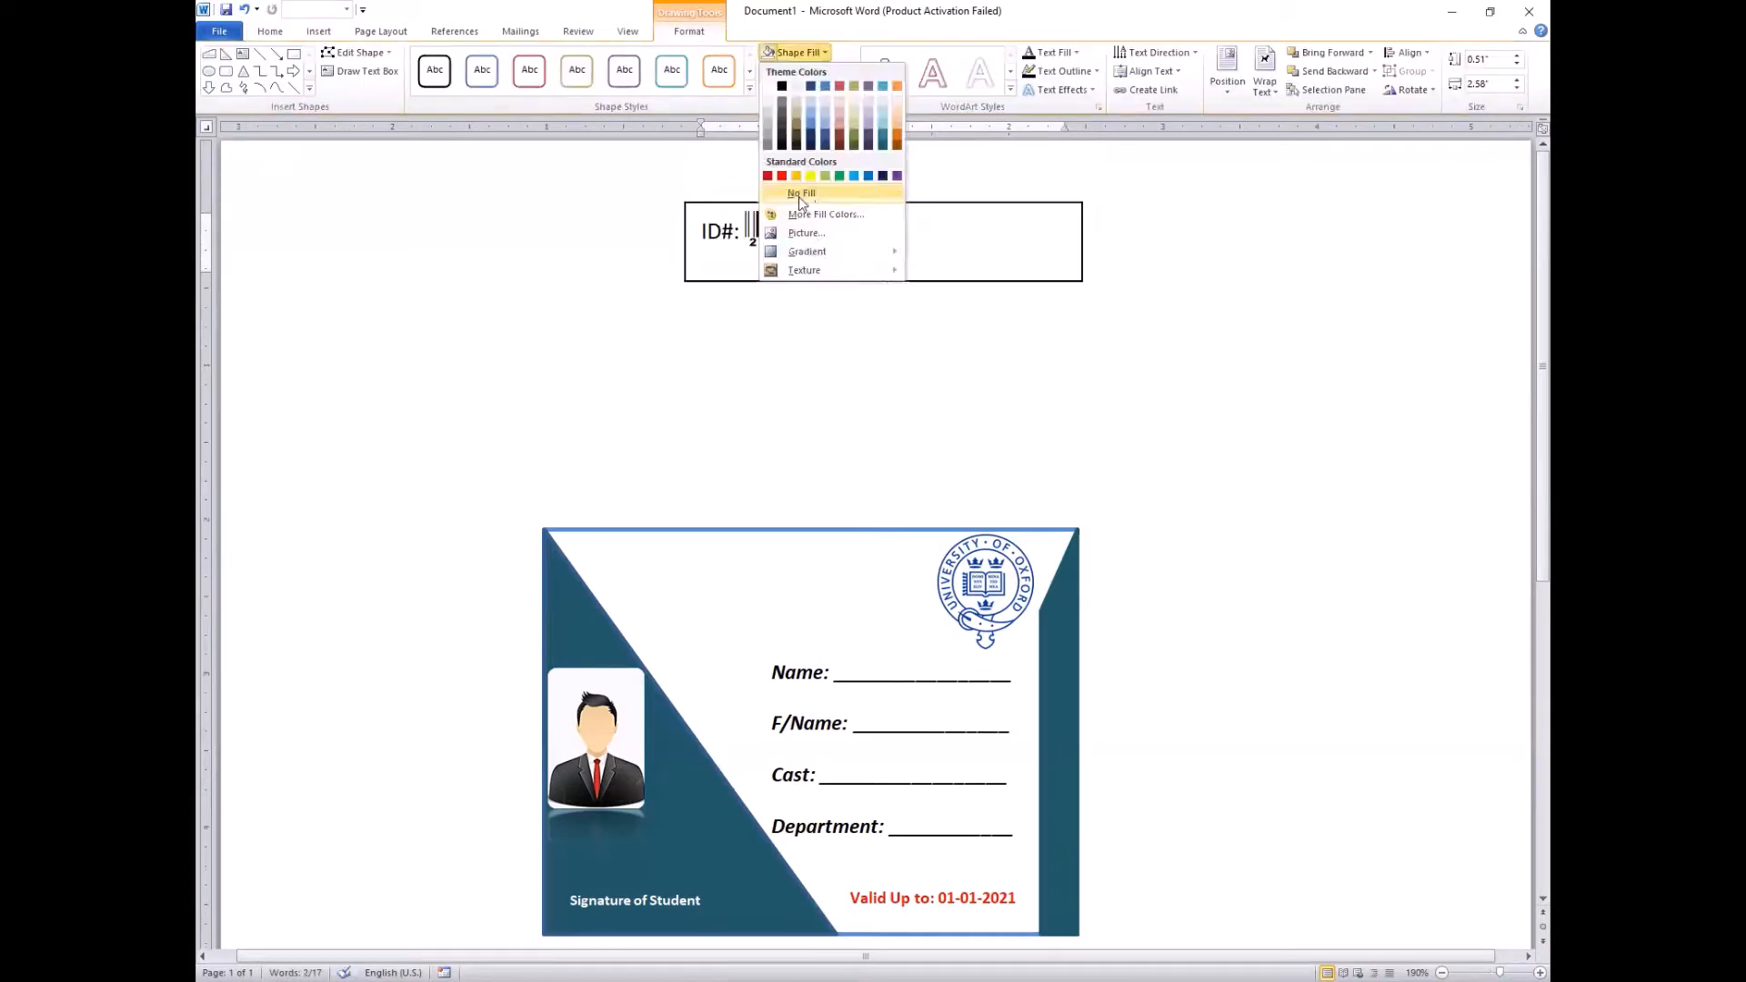
{"action": "left_click", "coordinate": [799, 196]}
{"action": "left_click", "coordinate": [808, 71]}
{"action": "left_click", "coordinate": [788, 211]}
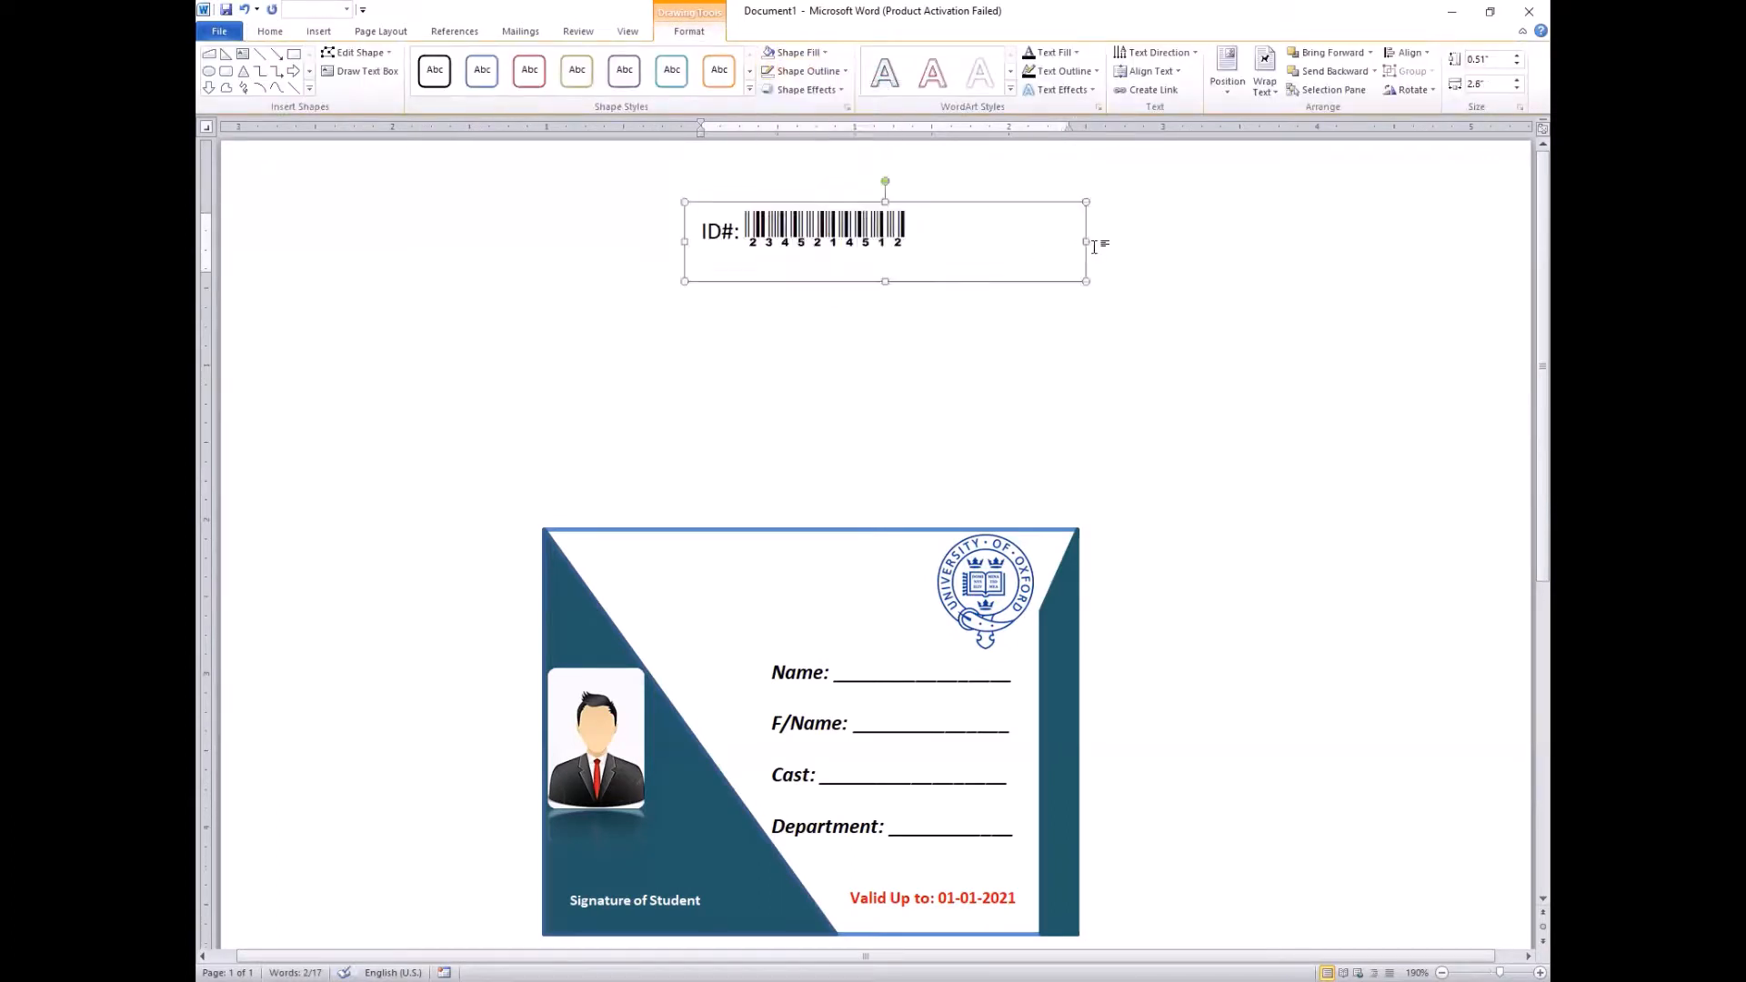
Narrow the ID text box to about 1.57" and make all of its text bold
{"action": "left_click_drag", "start_coordinate": [1086, 242], "coordinate": [926, 259]}
{"action": "triple_click", "coordinate": [715, 247]}
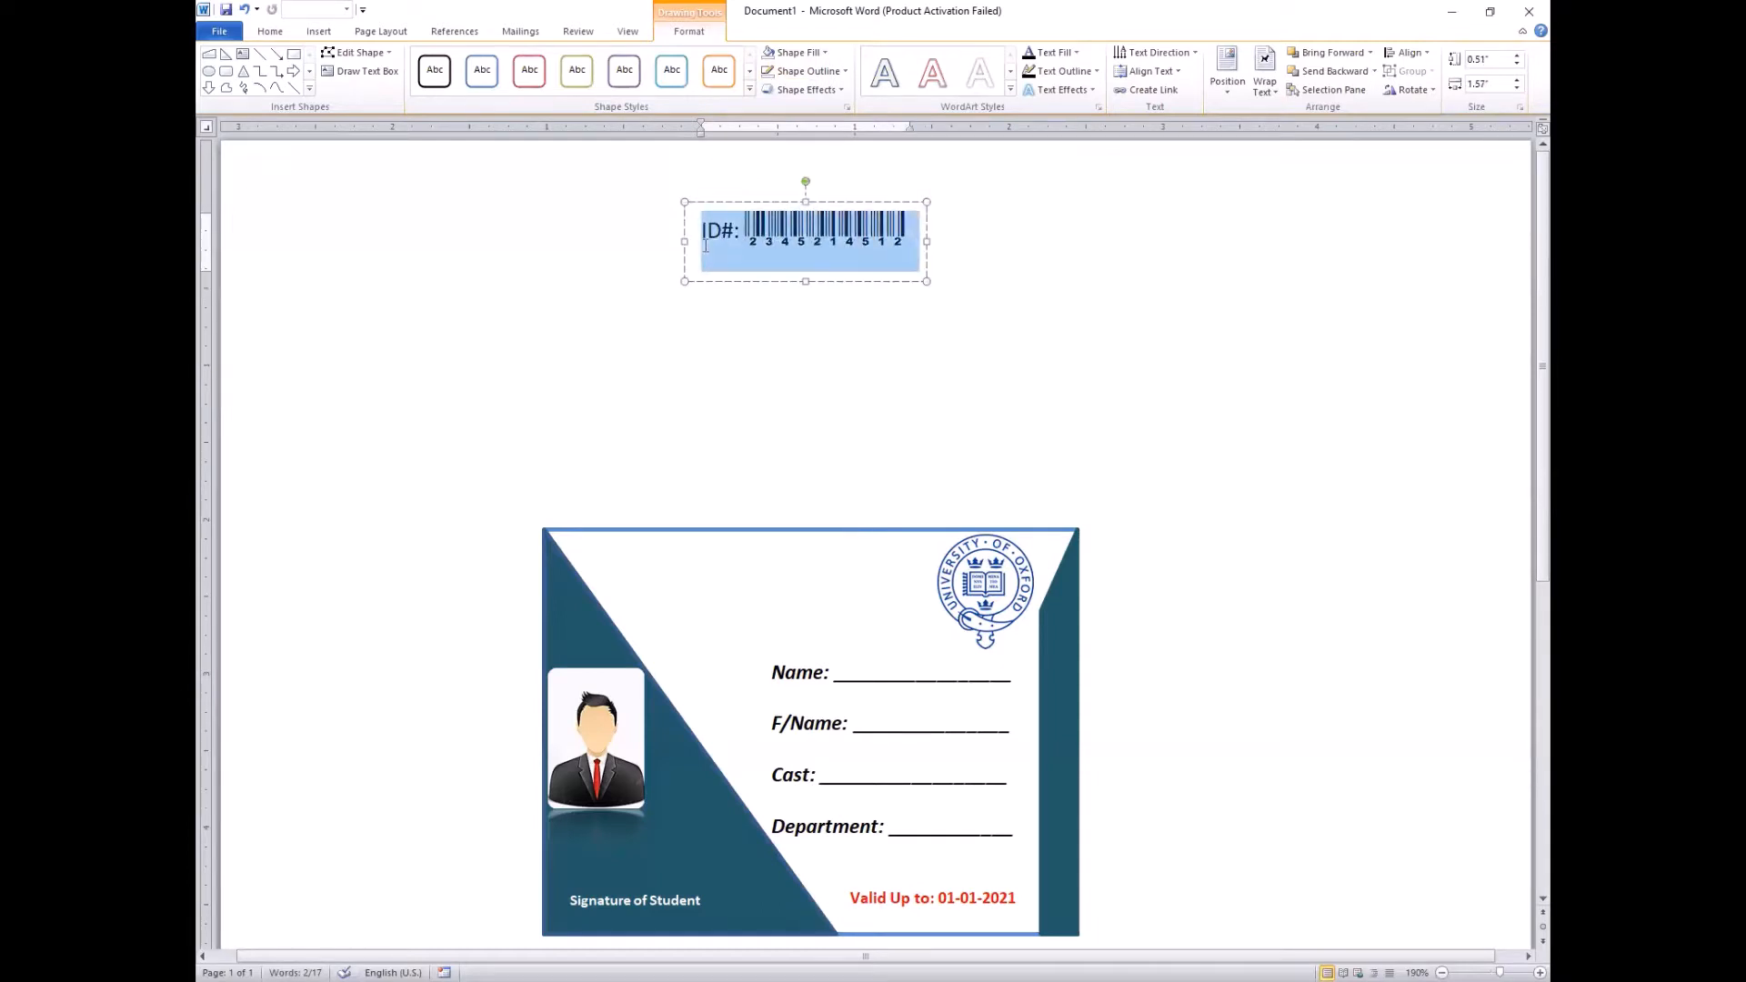
{"action": "key", "text": "ctrl+b"}
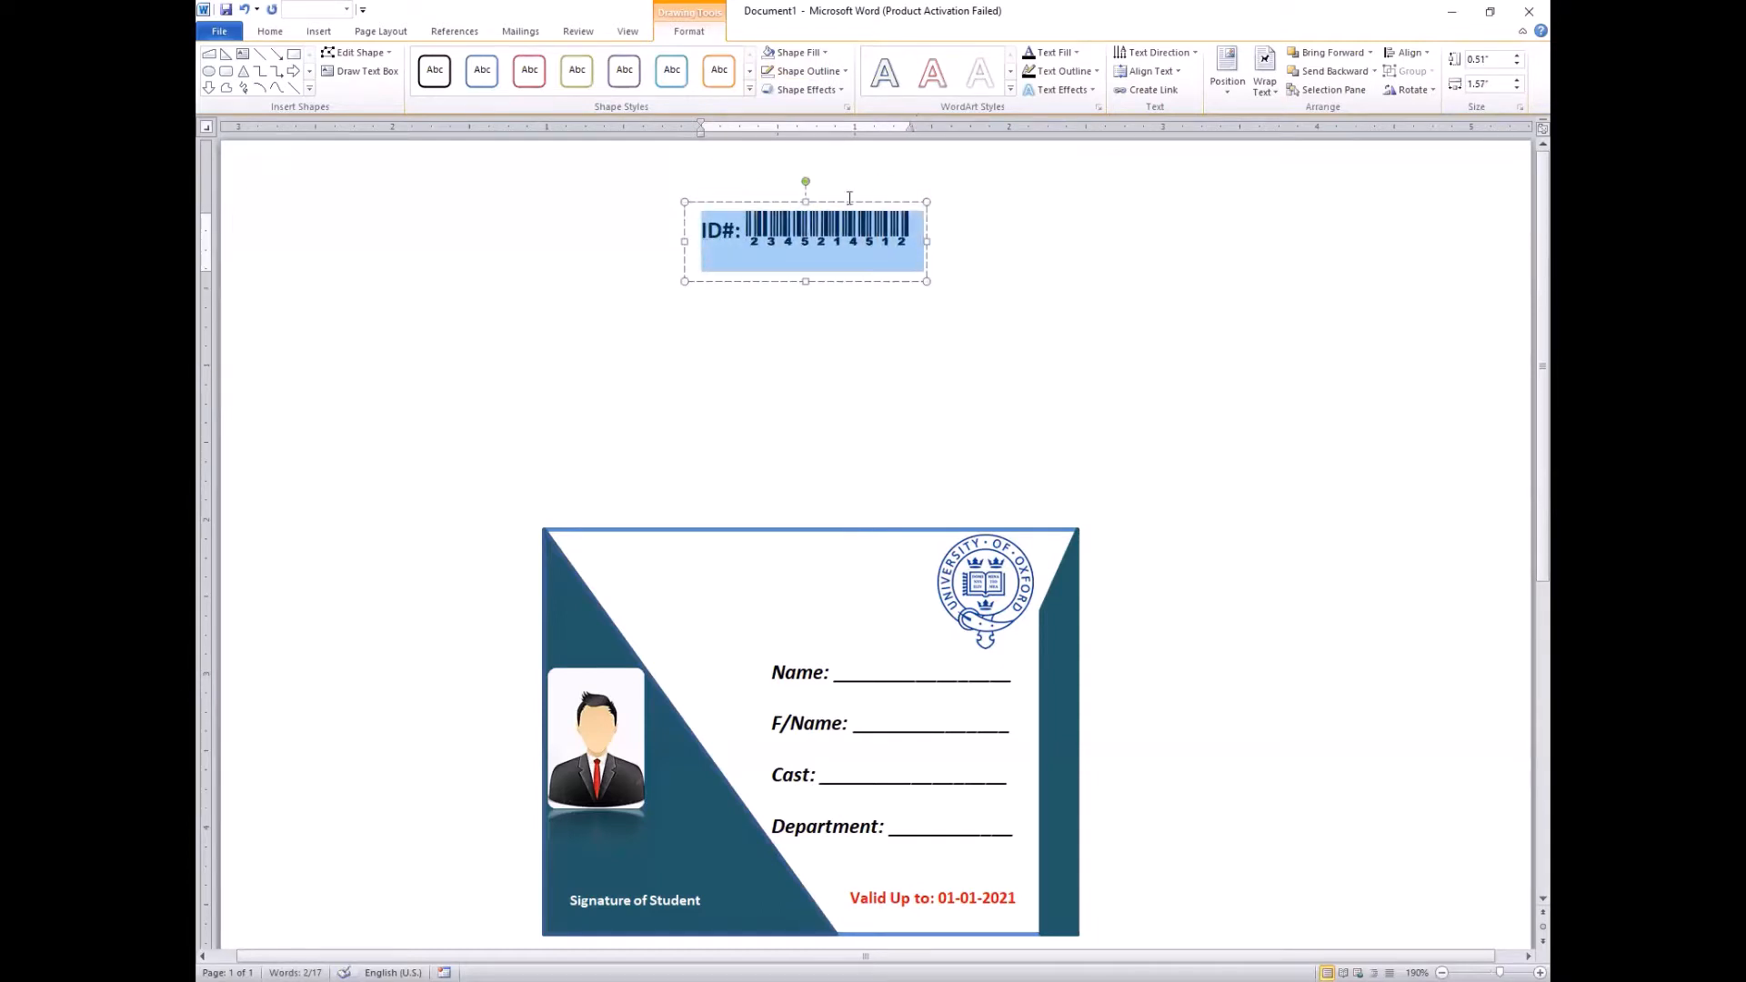
Place the ID text box in the upper-left area of the card, above the portrait
{"action": "left_click_drag", "start_coordinate": [849, 198], "coordinate": [758, 533]}
{"action": "left_click", "coordinate": [794, 417]}
{"action": "scroll", "coordinate": [768, 485], "scroll_direction": "down", "scroll_amount": 2}
{"action": "left_click", "coordinate": [741, 405]}
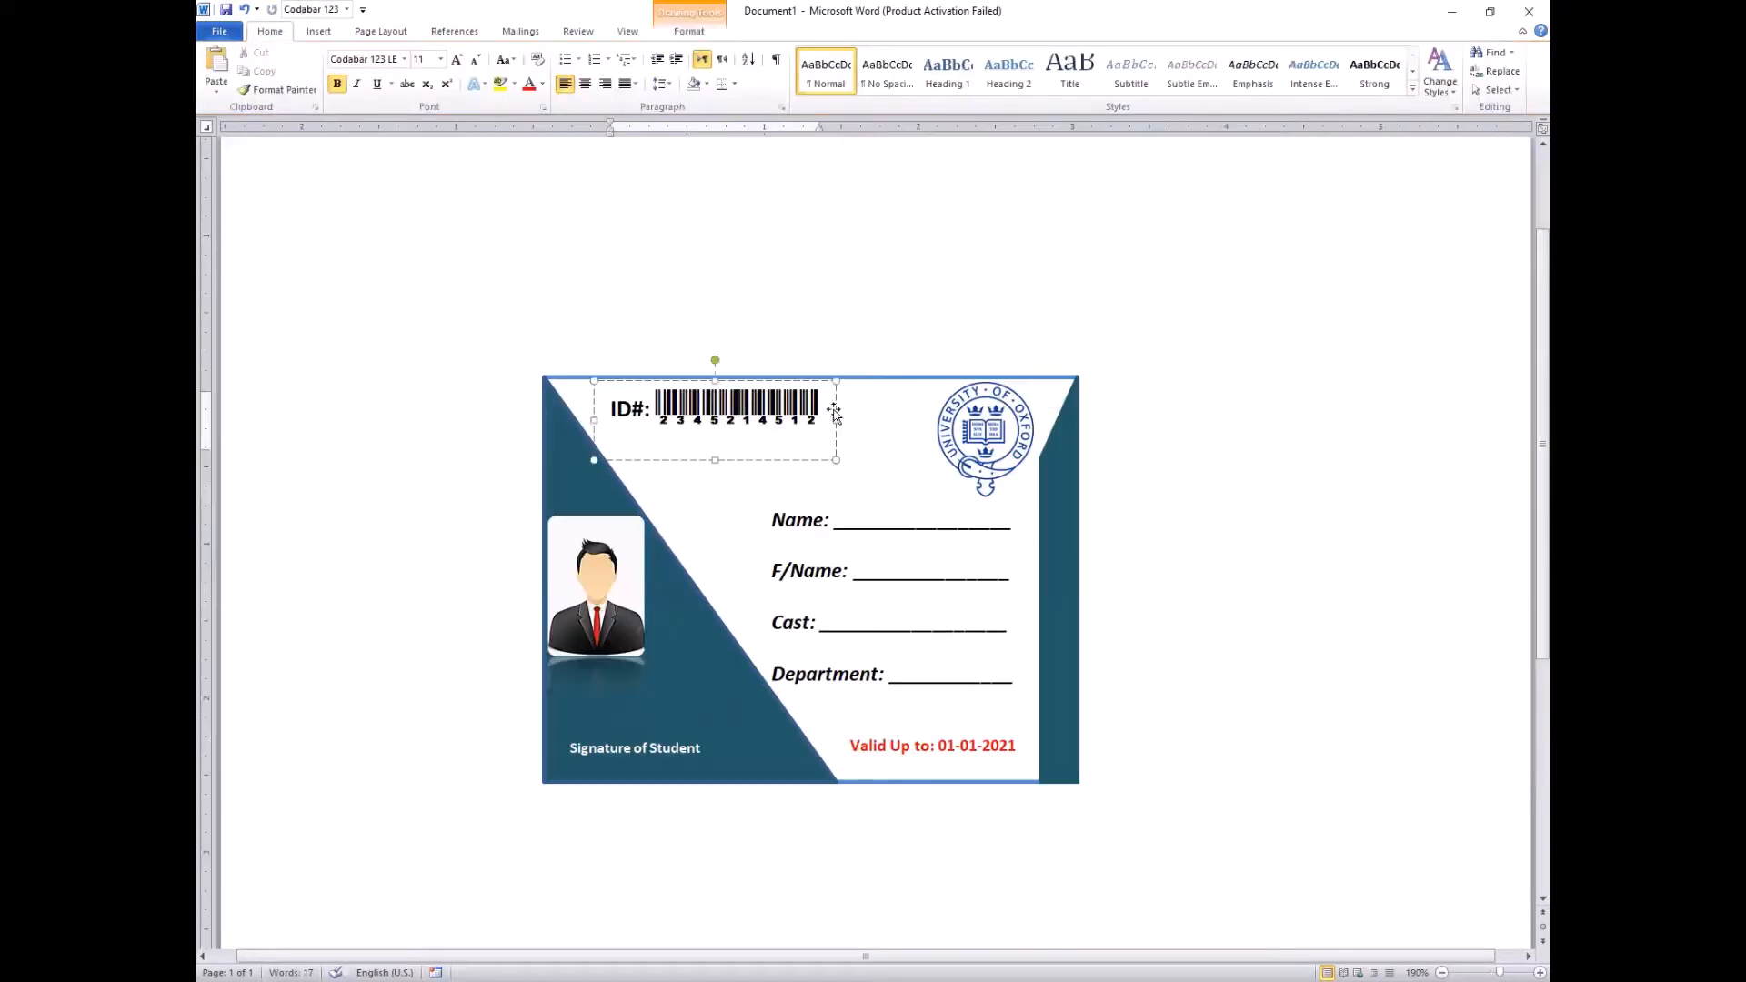
Reduce the ID label and barcode text to 9 pt and narrow the text box to fit it
{"action": "left_click_drag", "start_coordinate": [835, 414], "coordinate": [593, 409]}
{"action": "key", "text": "ctrl+bracketleft"}
{"action": "key", "text": "ctrl+bracketleft"}
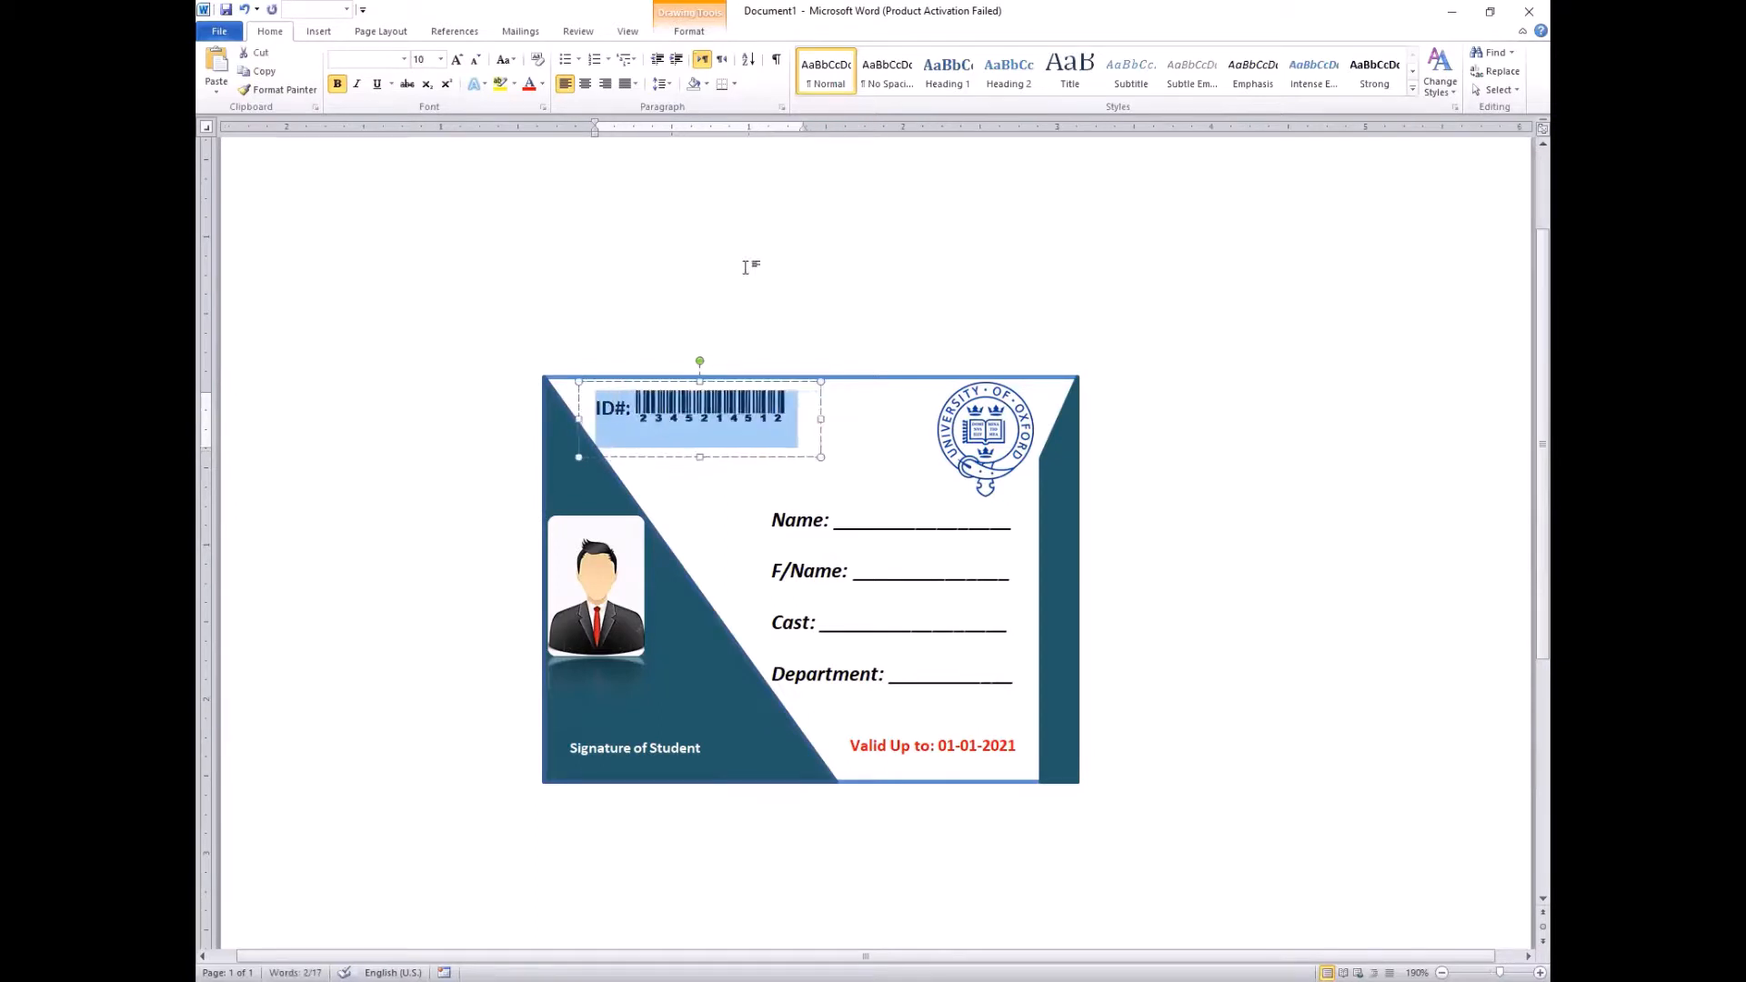
{"action": "left_click_drag", "start_coordinate": [820, 417], "coordinate": [789, 424]}
Shift the ID text box slightly further left along the card's upper edge
{"action": "left_click", "coordinate": [757, 304]}
{"action": "left_click", "coordinate": [716, 539]}
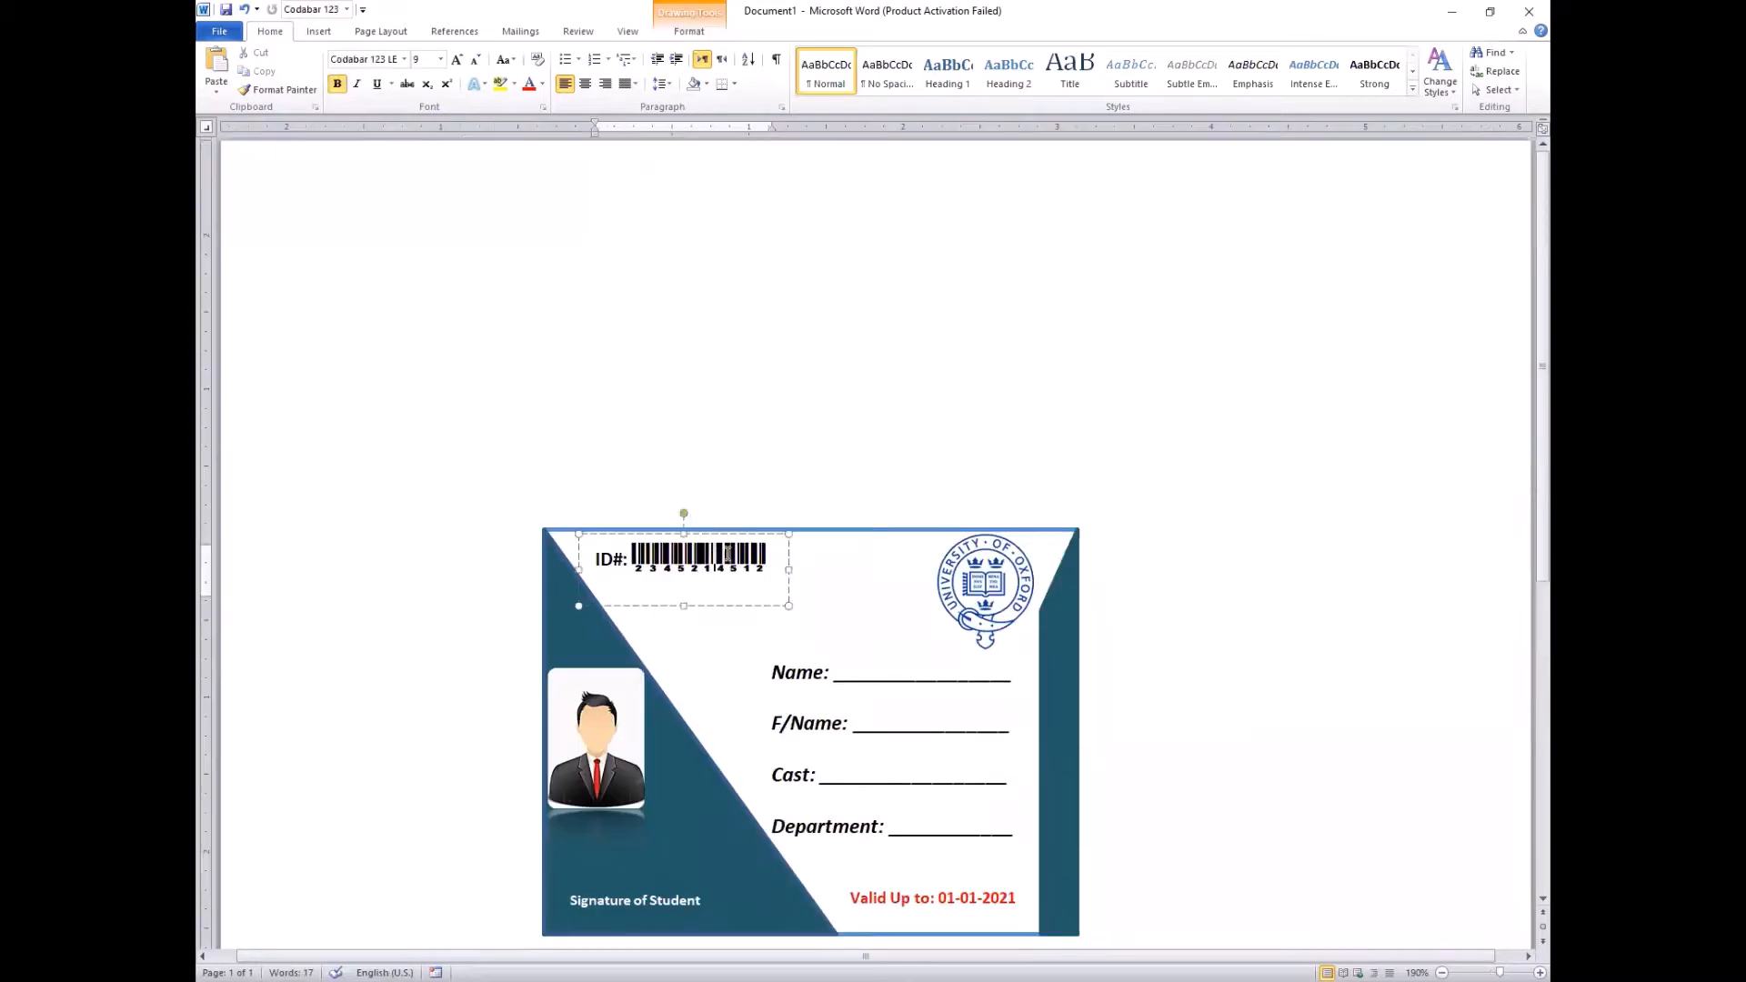
{"action": "left_click", "coordinate": [710, 532]}
{"action": "left_click", "coordinate": [725, 460]}
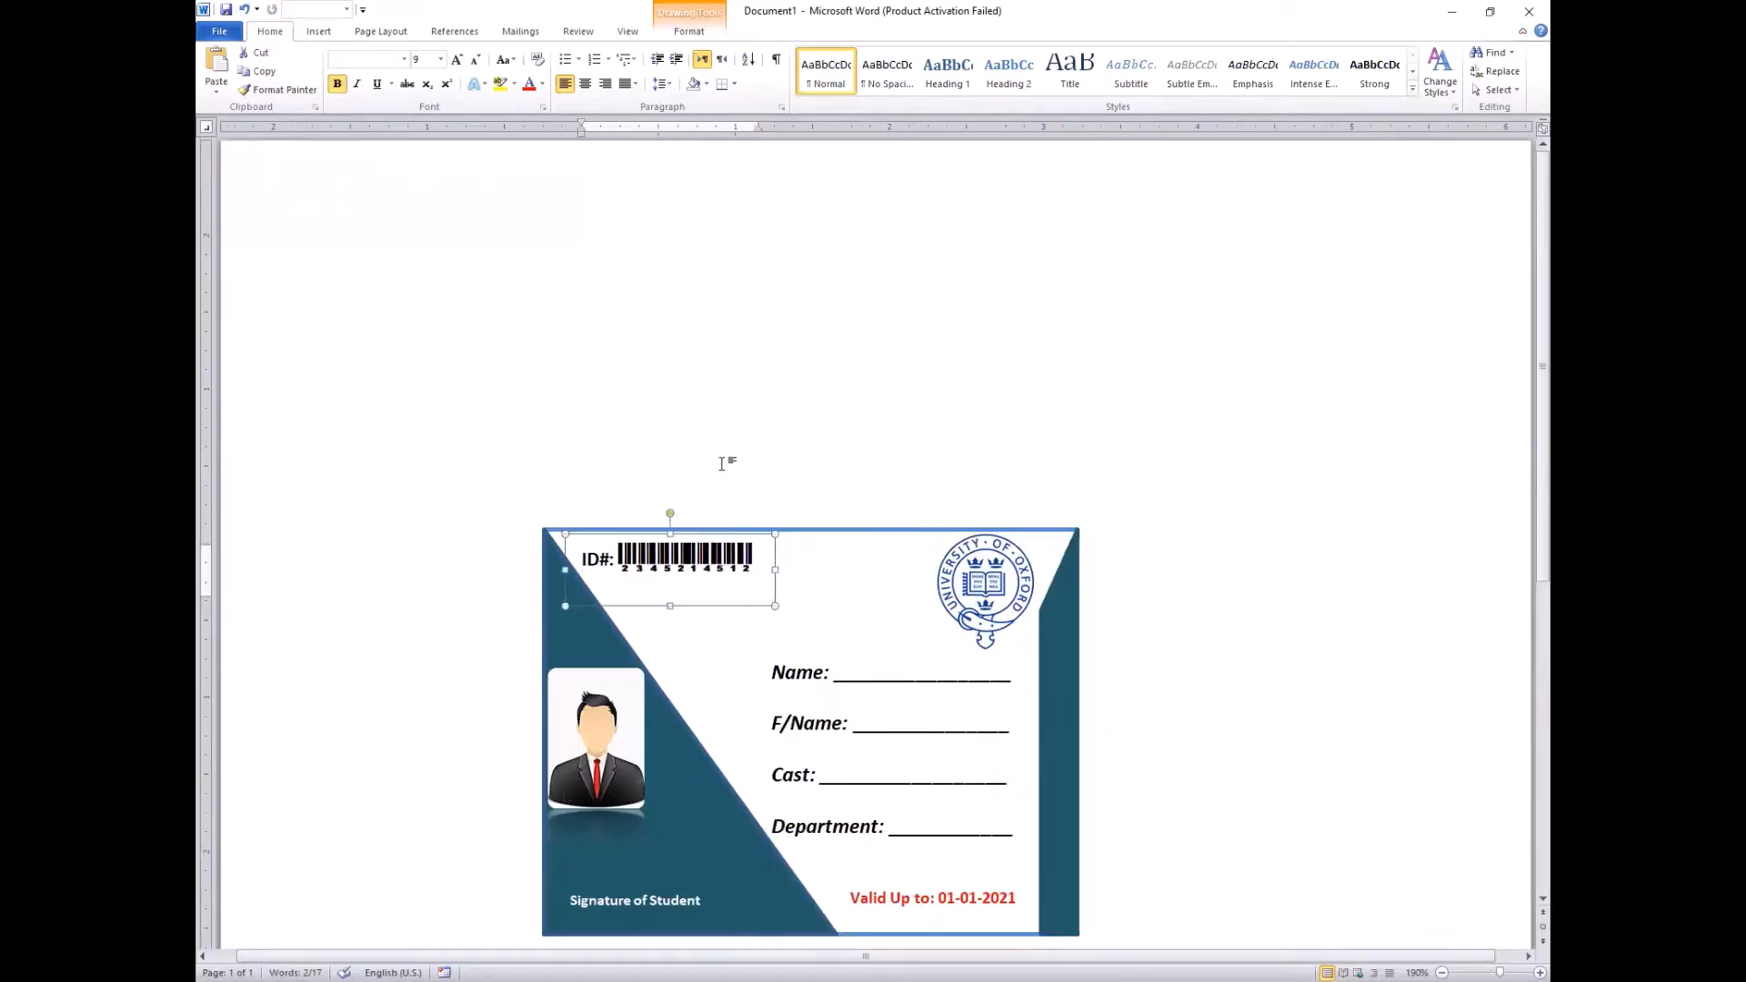
{"action": "scroll", "coordinate": [725, 452], "scroll_direction": "down", "scroll_amount": 3}
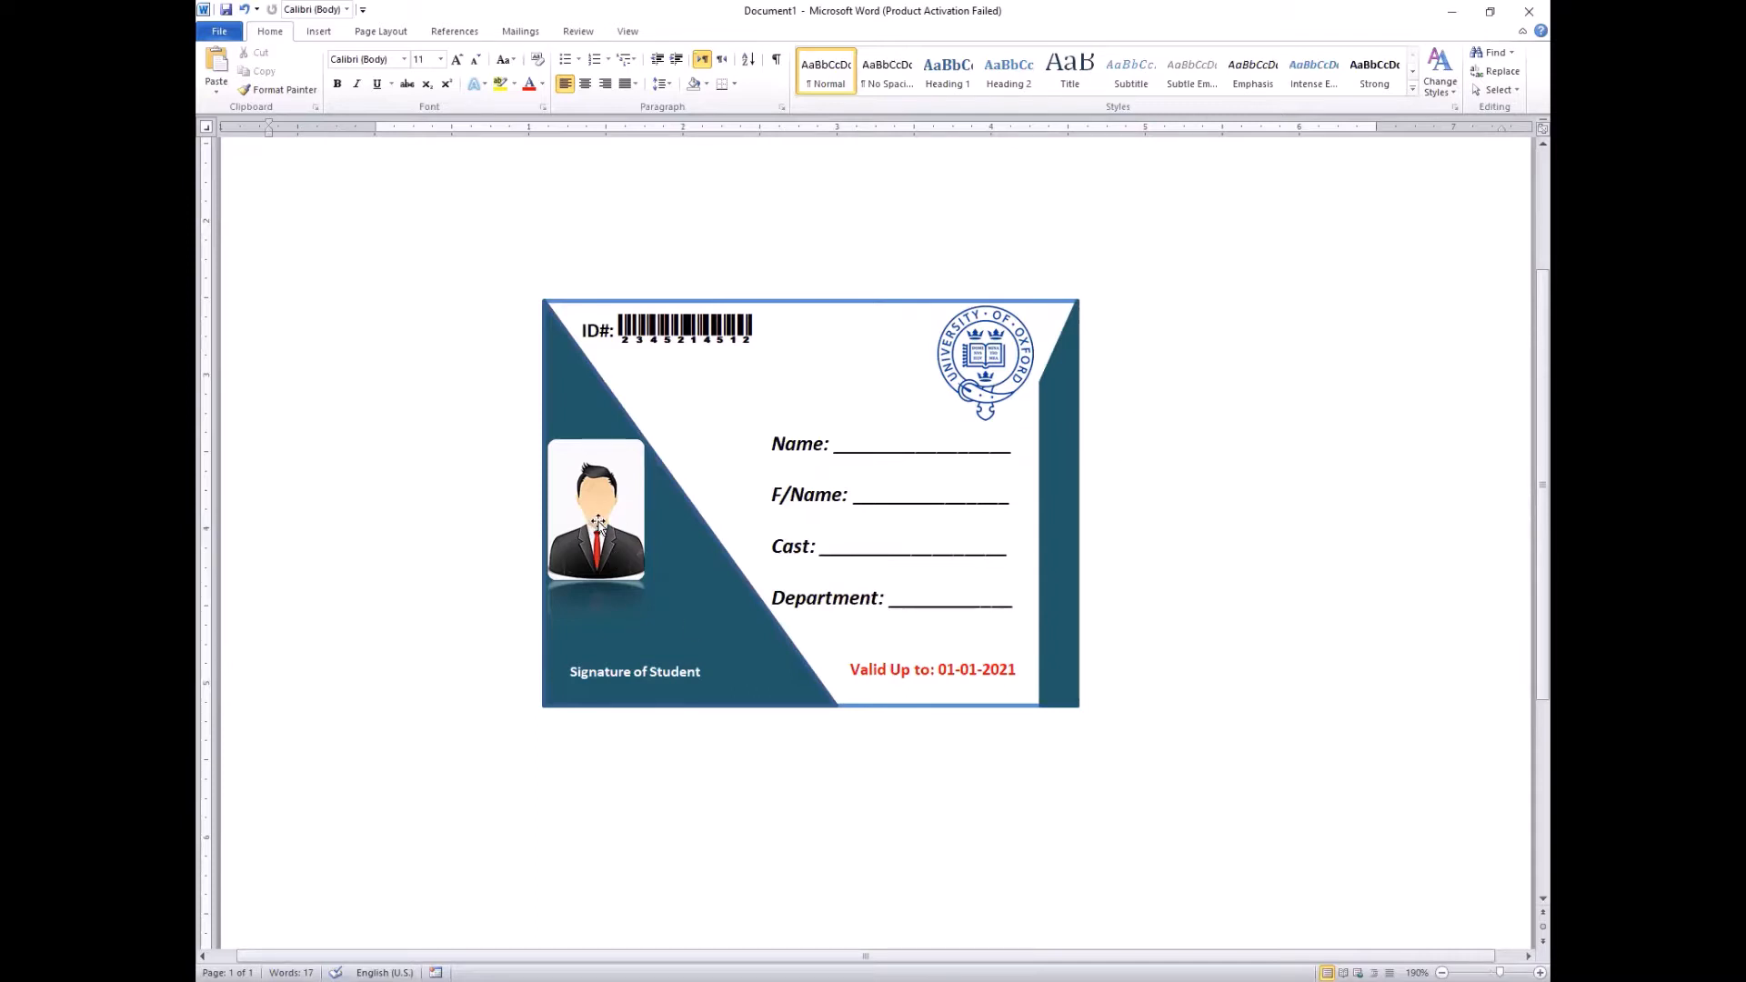
Move the portrait slightly right and up, away from the card's left edge
{"action": "mouse_move", "coordinate": [599, 523]}
{"action": "left_mouse_down"}
{"action": "mouse_move", "coordinate": [631, 507]}
{"action": "mouse_move", "coordinate": [630, 531]}
{"action": "left_mouse_up"}
{"action": "left_click", "coordinate": [1229, 486]}
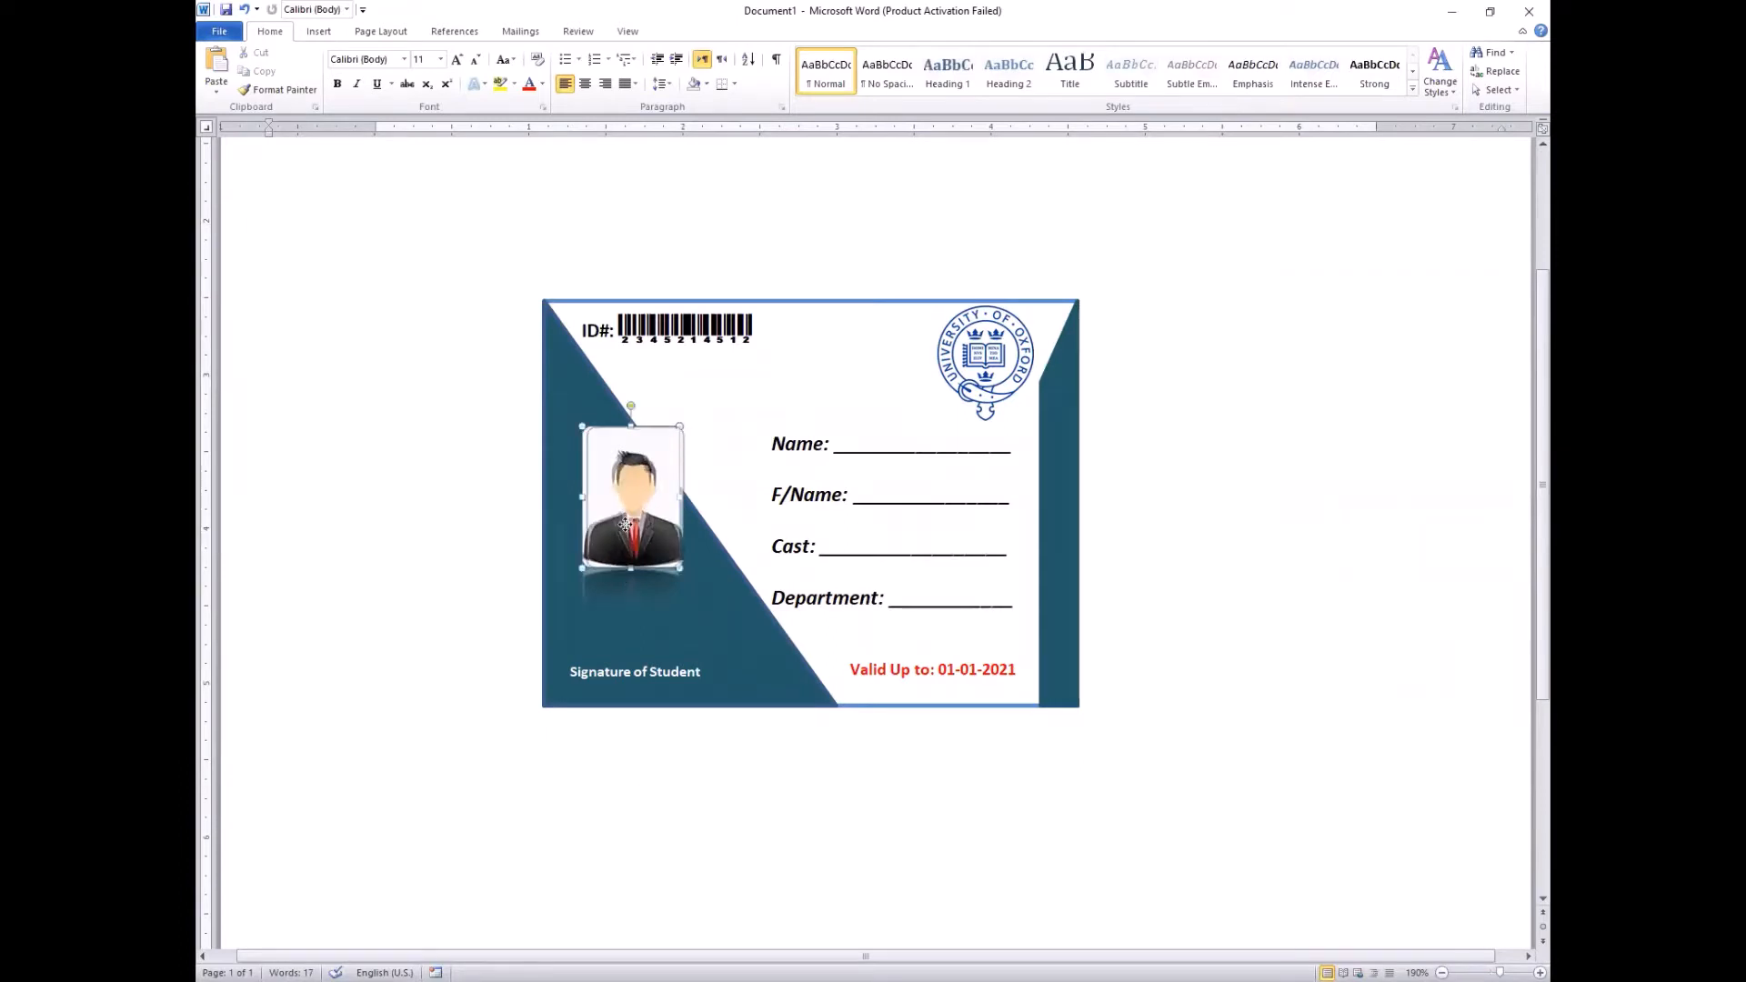
{"action": "left_click", "coordinate": [1158, 557]}
{"action": "double_click", "coordinate": [579, 536]}
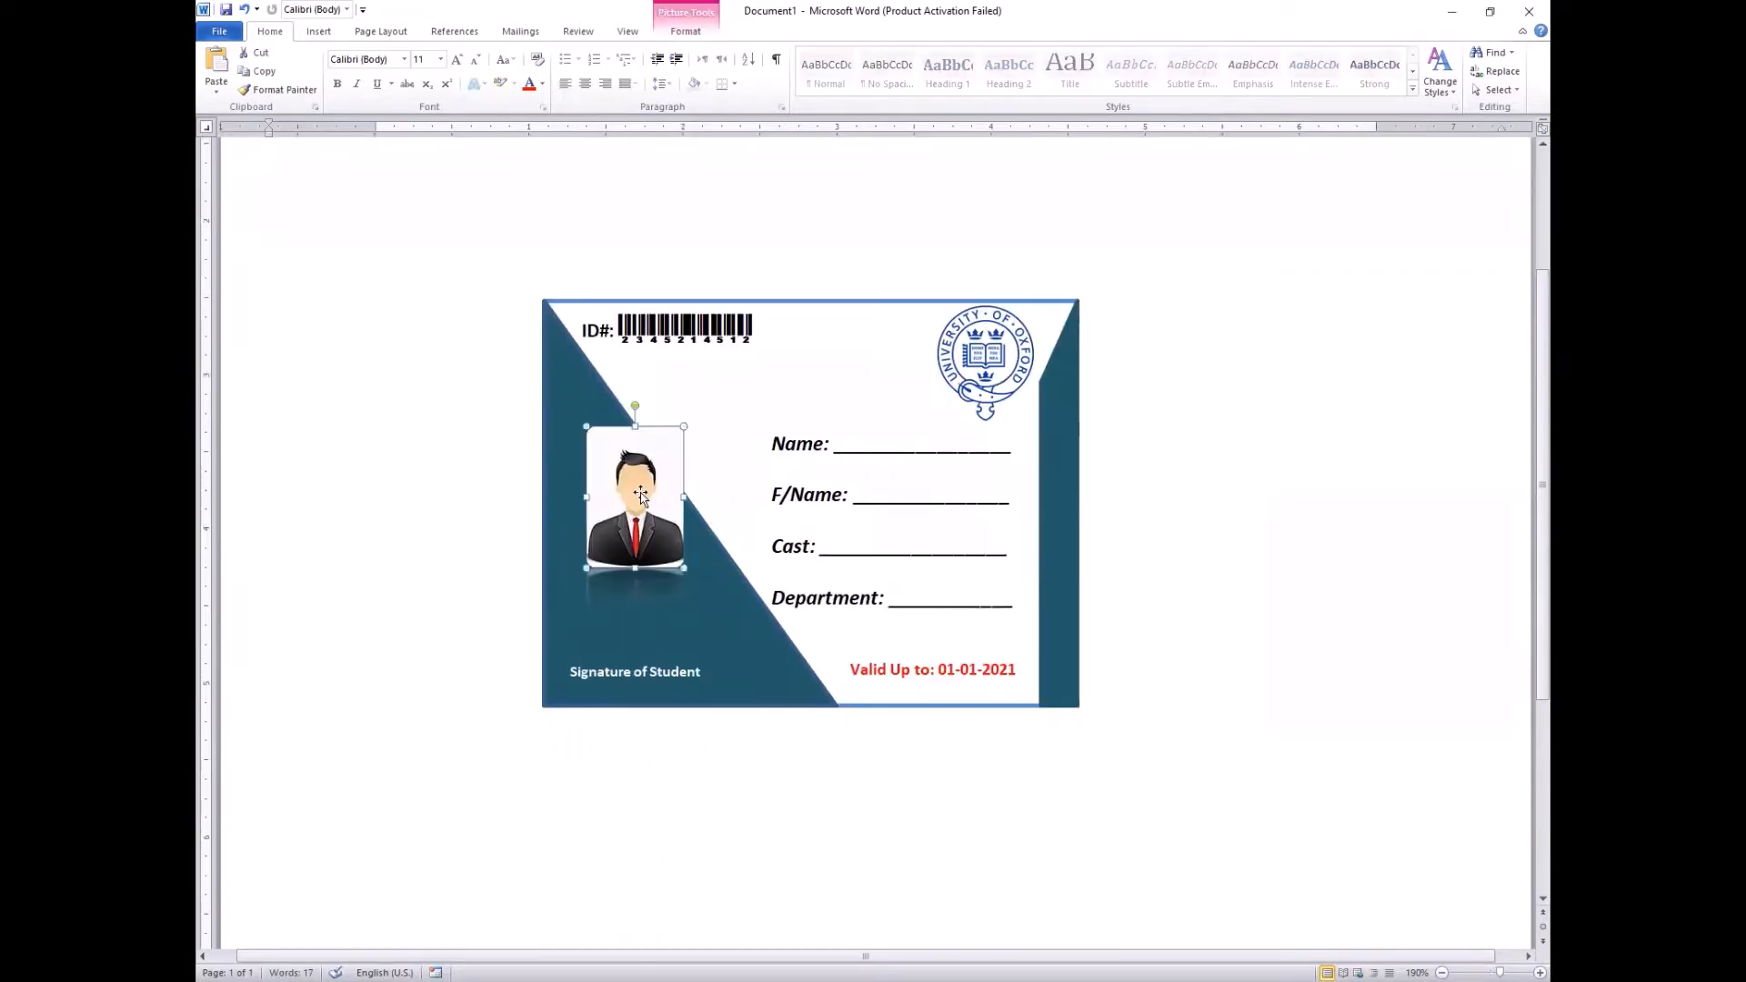
Draw a rounded rectangle about 0.61" high and 0.43" wide above the card
{"action": "left_click", "coordinate": [329, 29]}
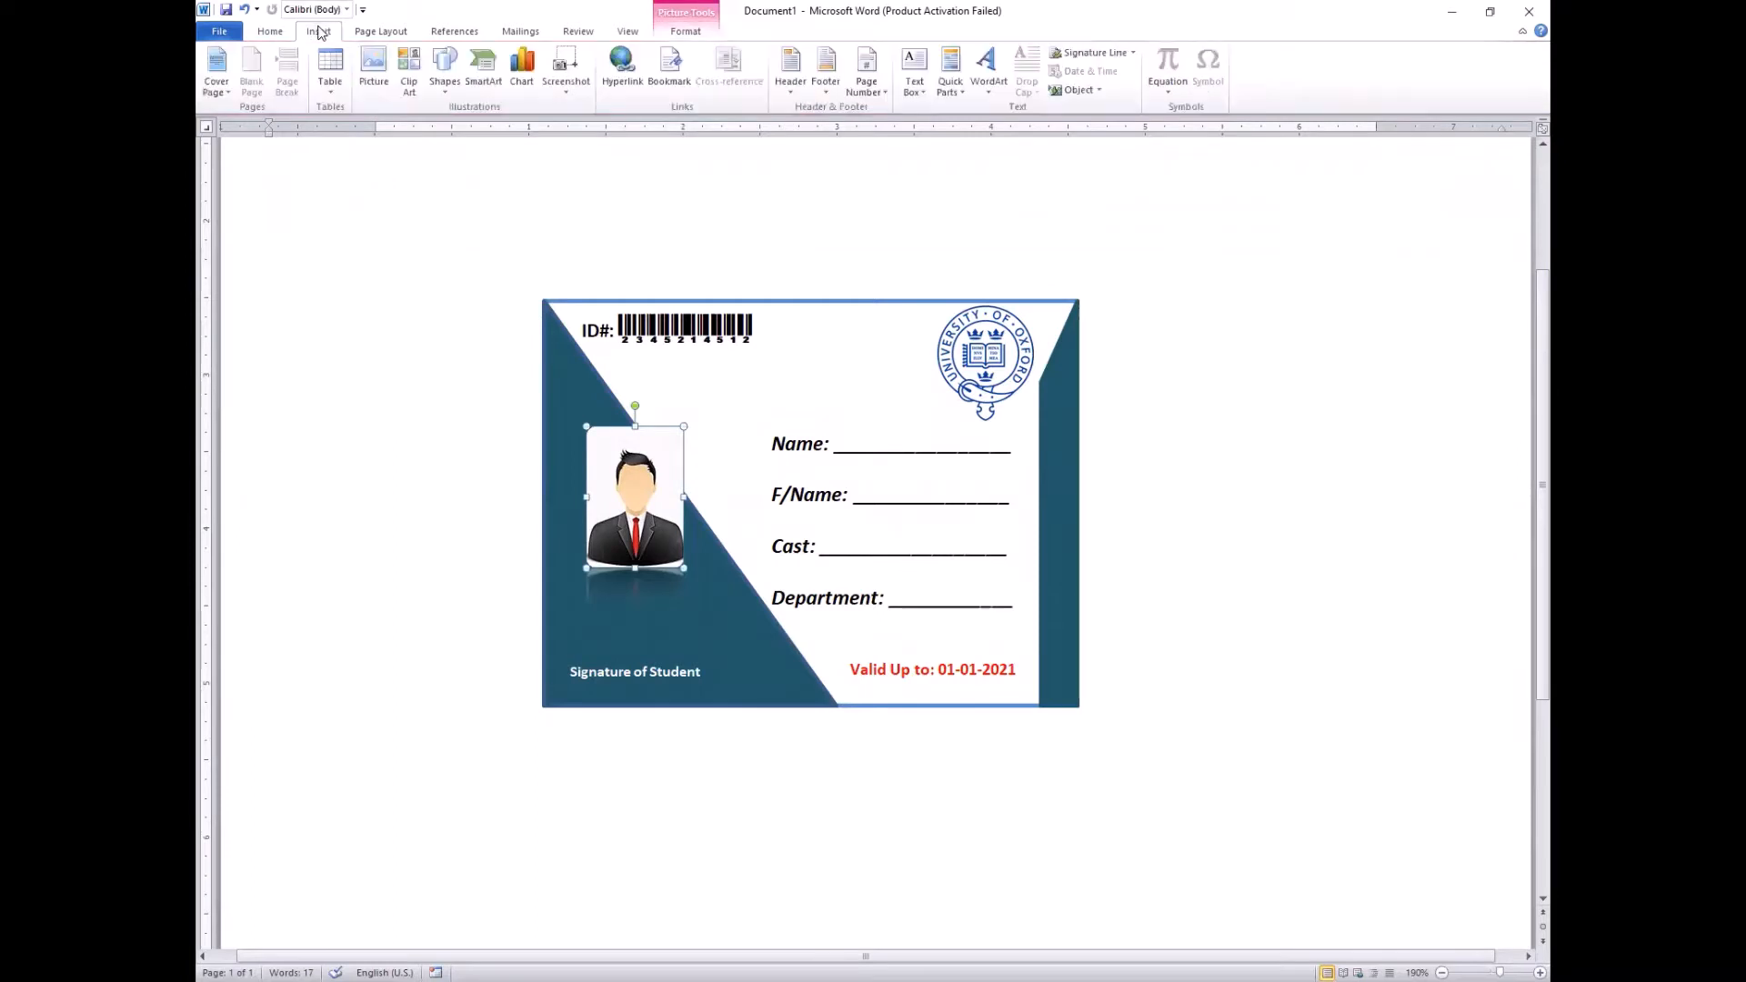
{"action": "left_click", "coordinate": [446, 83]}
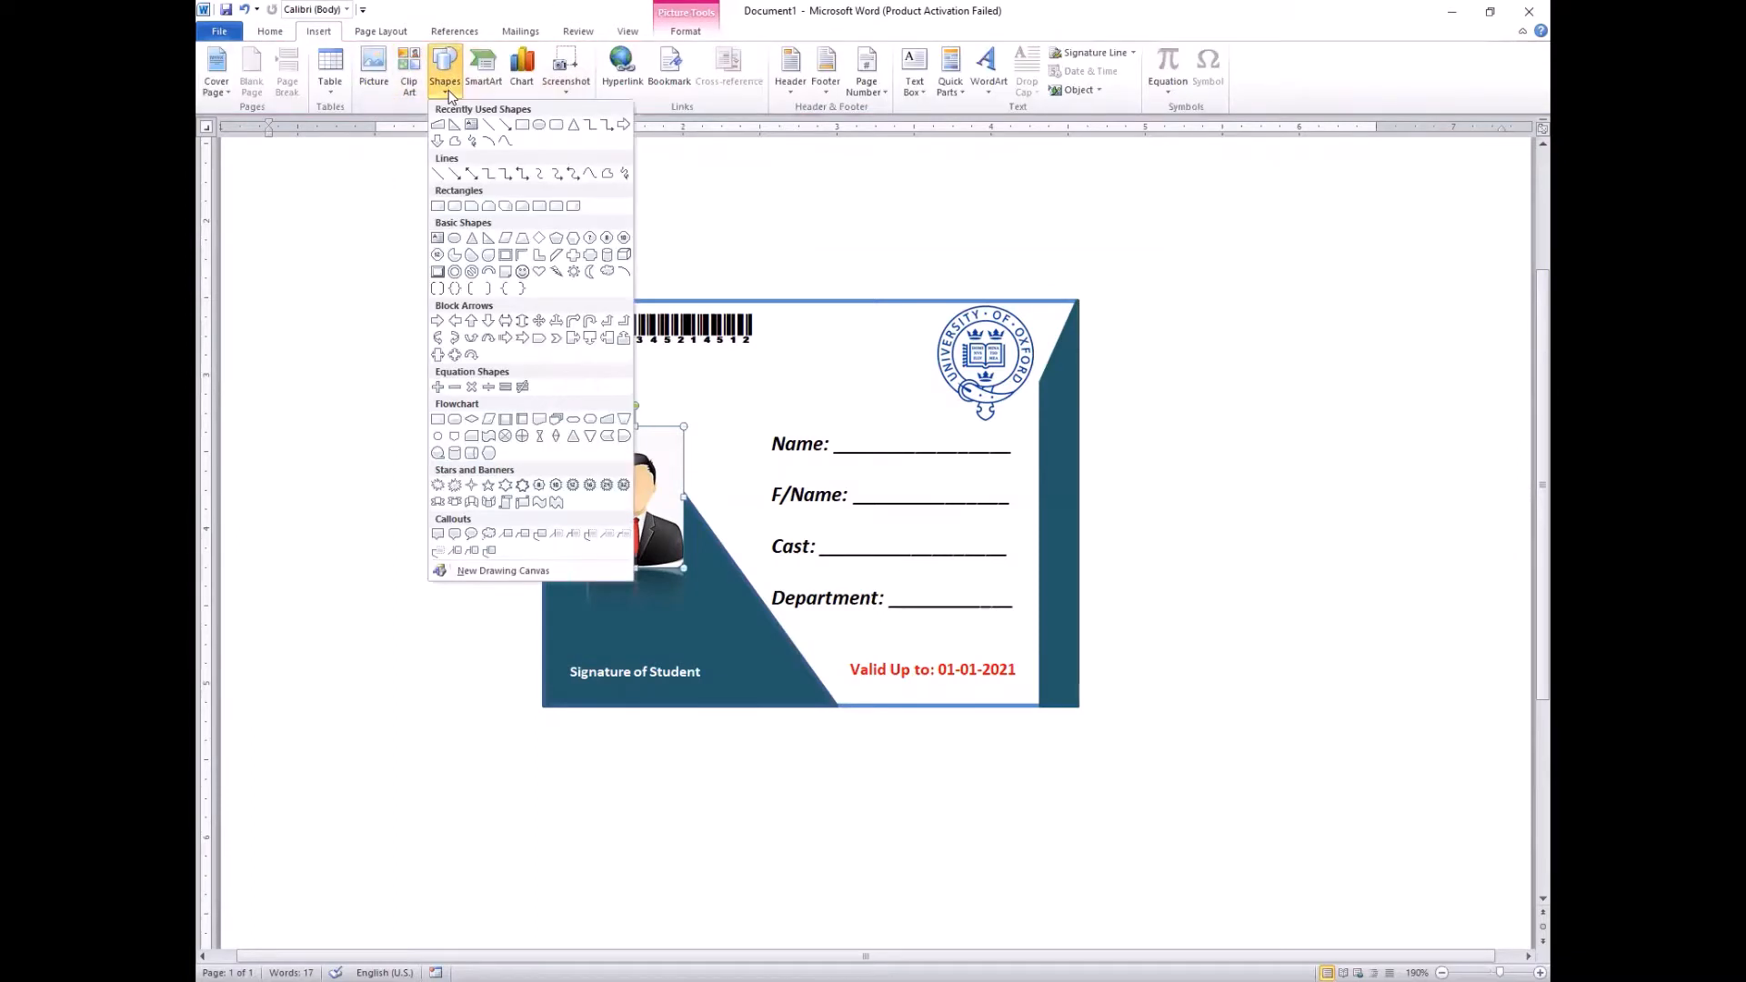
{"action": "left_click", "coordinate": [555, 126]}
{"action": "left_click_drag", "start_coordinate": [532, 169], "coordinate": [600, 264]}
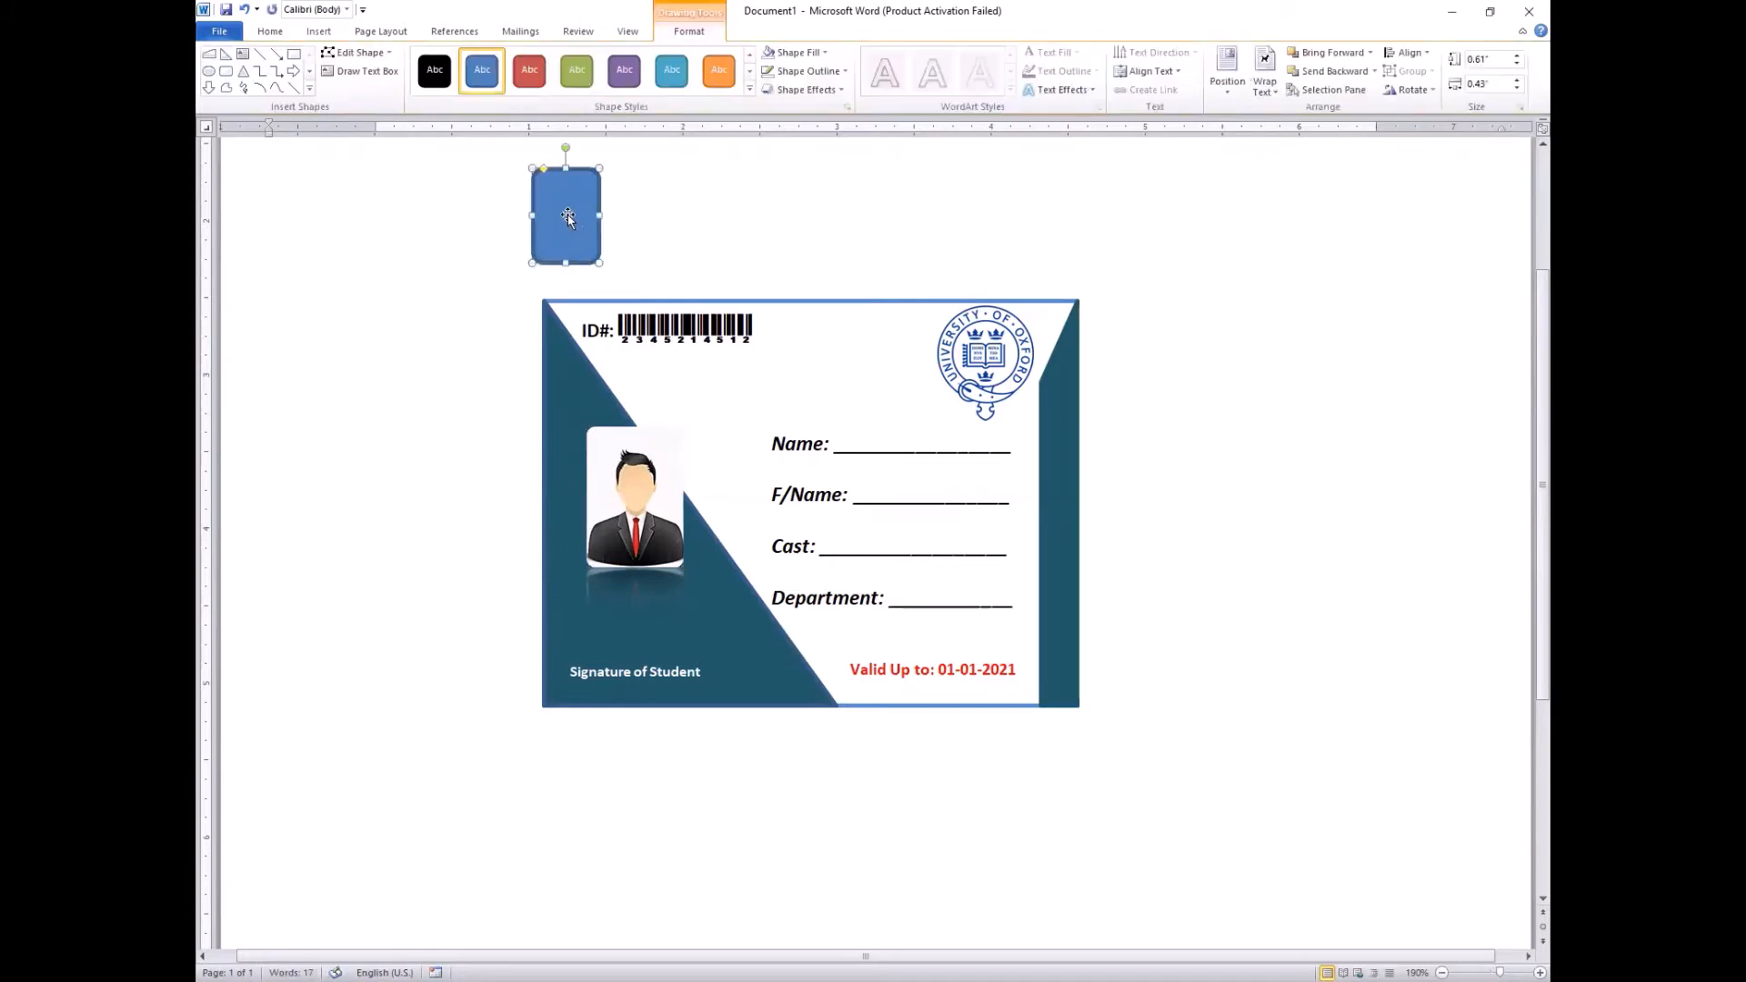
Give the rounded rectangle the white style with a black outline, and enlarge it to about 1.14" by 0.74" over the portrait
{"action": "left_click", "coordinate": [749, 91]}
{"action": "left_click", "coordinate": [434, 69]}
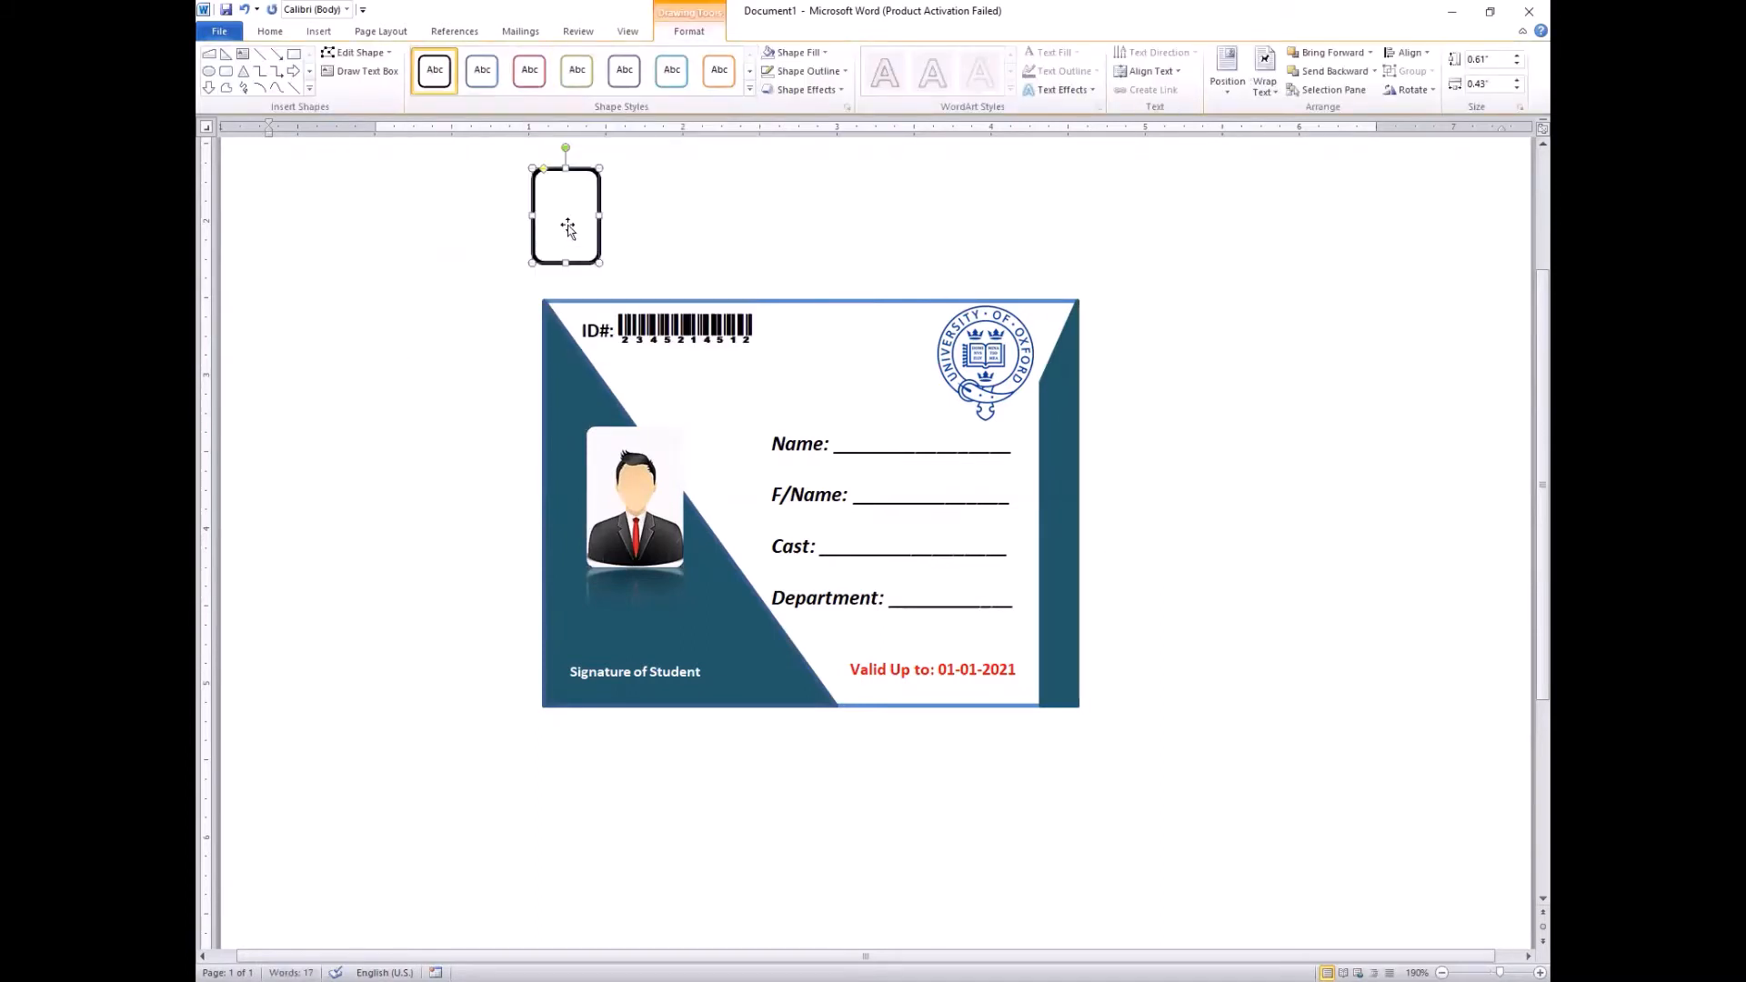
{"action": "left_click_drag", "start_coordinate": [569, 233], "coordinate": [657, 529]}
{"action": "left_click_drag", "start_coordinate": [649, 508], "coordinate": [648, 506]}
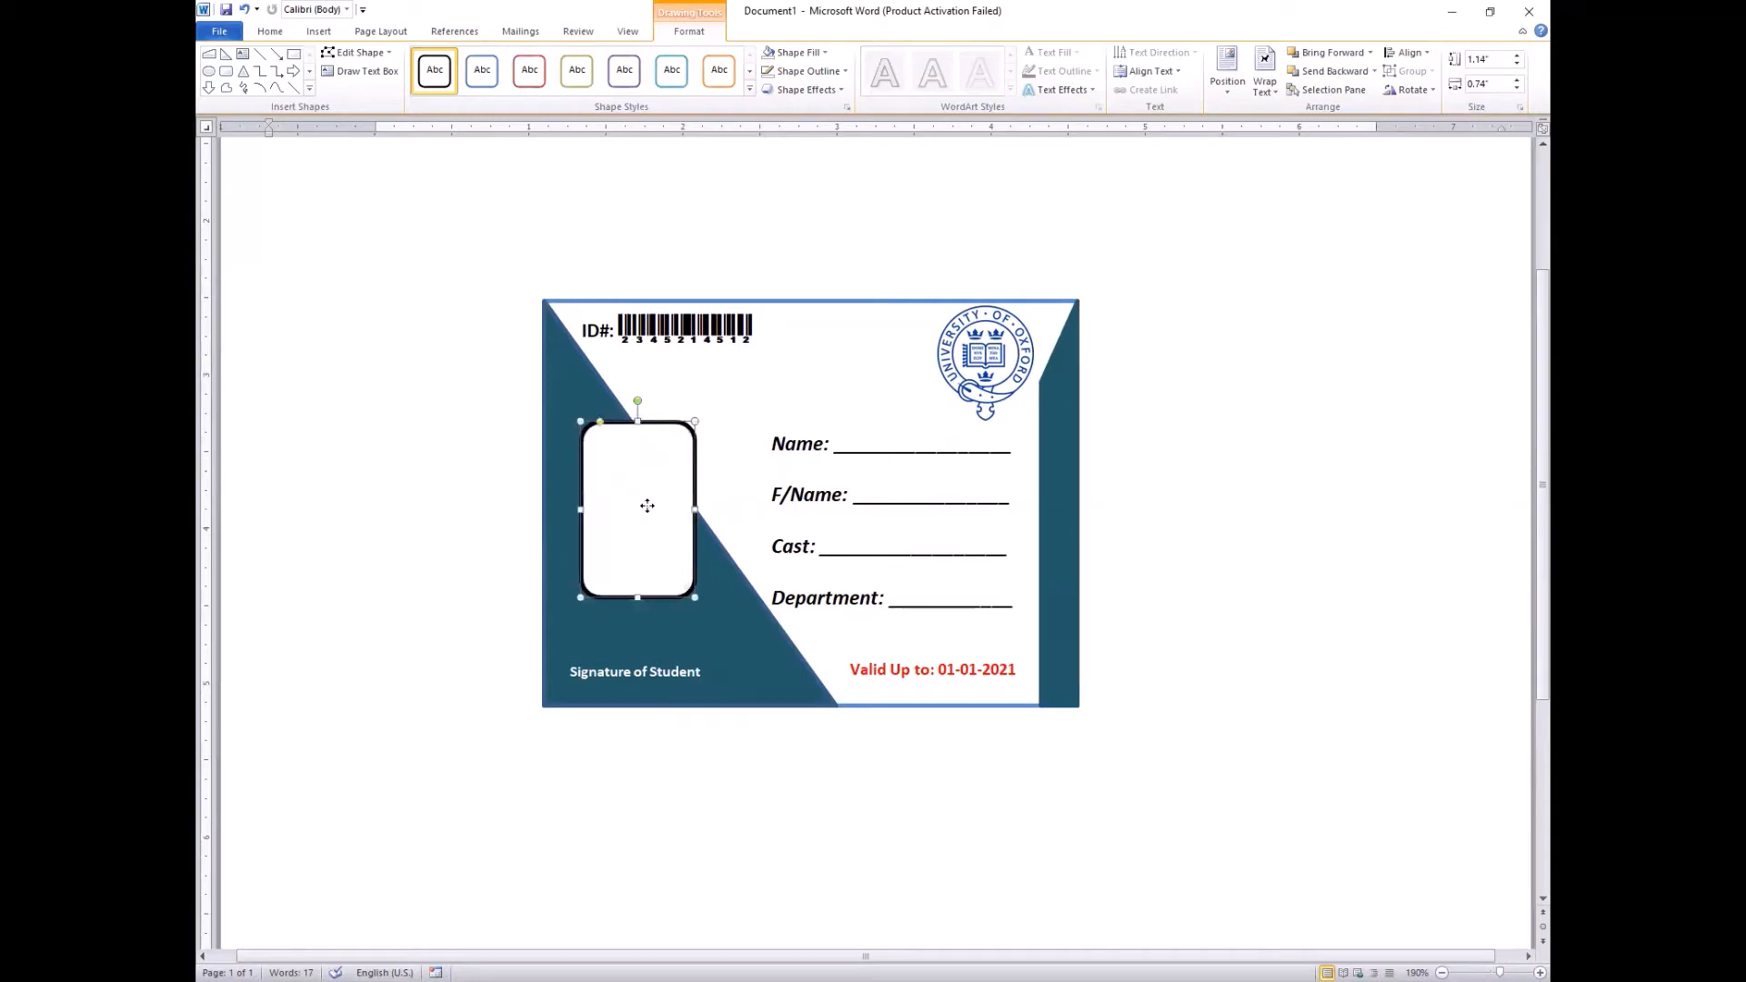
Move the rounded rectangle partly off the portrait and bring the portrait in front of it
{"action": "left_click", "coordinate": [1264, 80]}
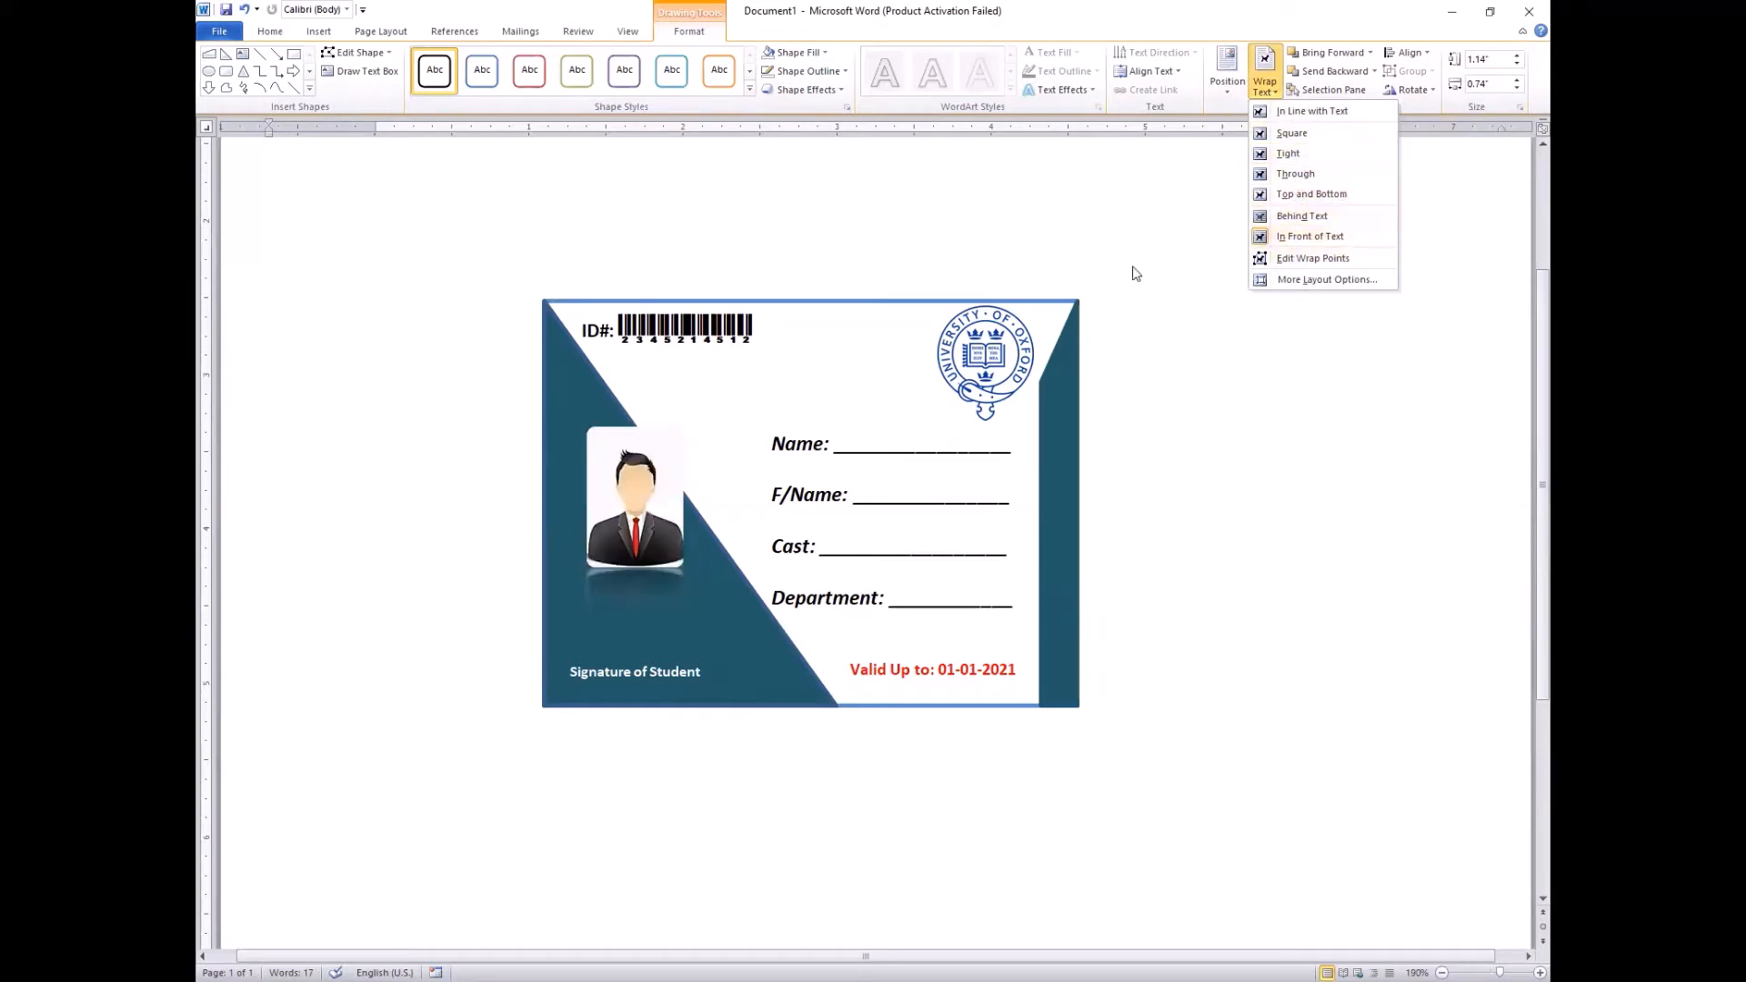
{"action": "left_click", "coordinate": [630, 509]}
{"action": "left_click_drag", "start_coordinate": [669, 492], "coordinate": [729, 453]}
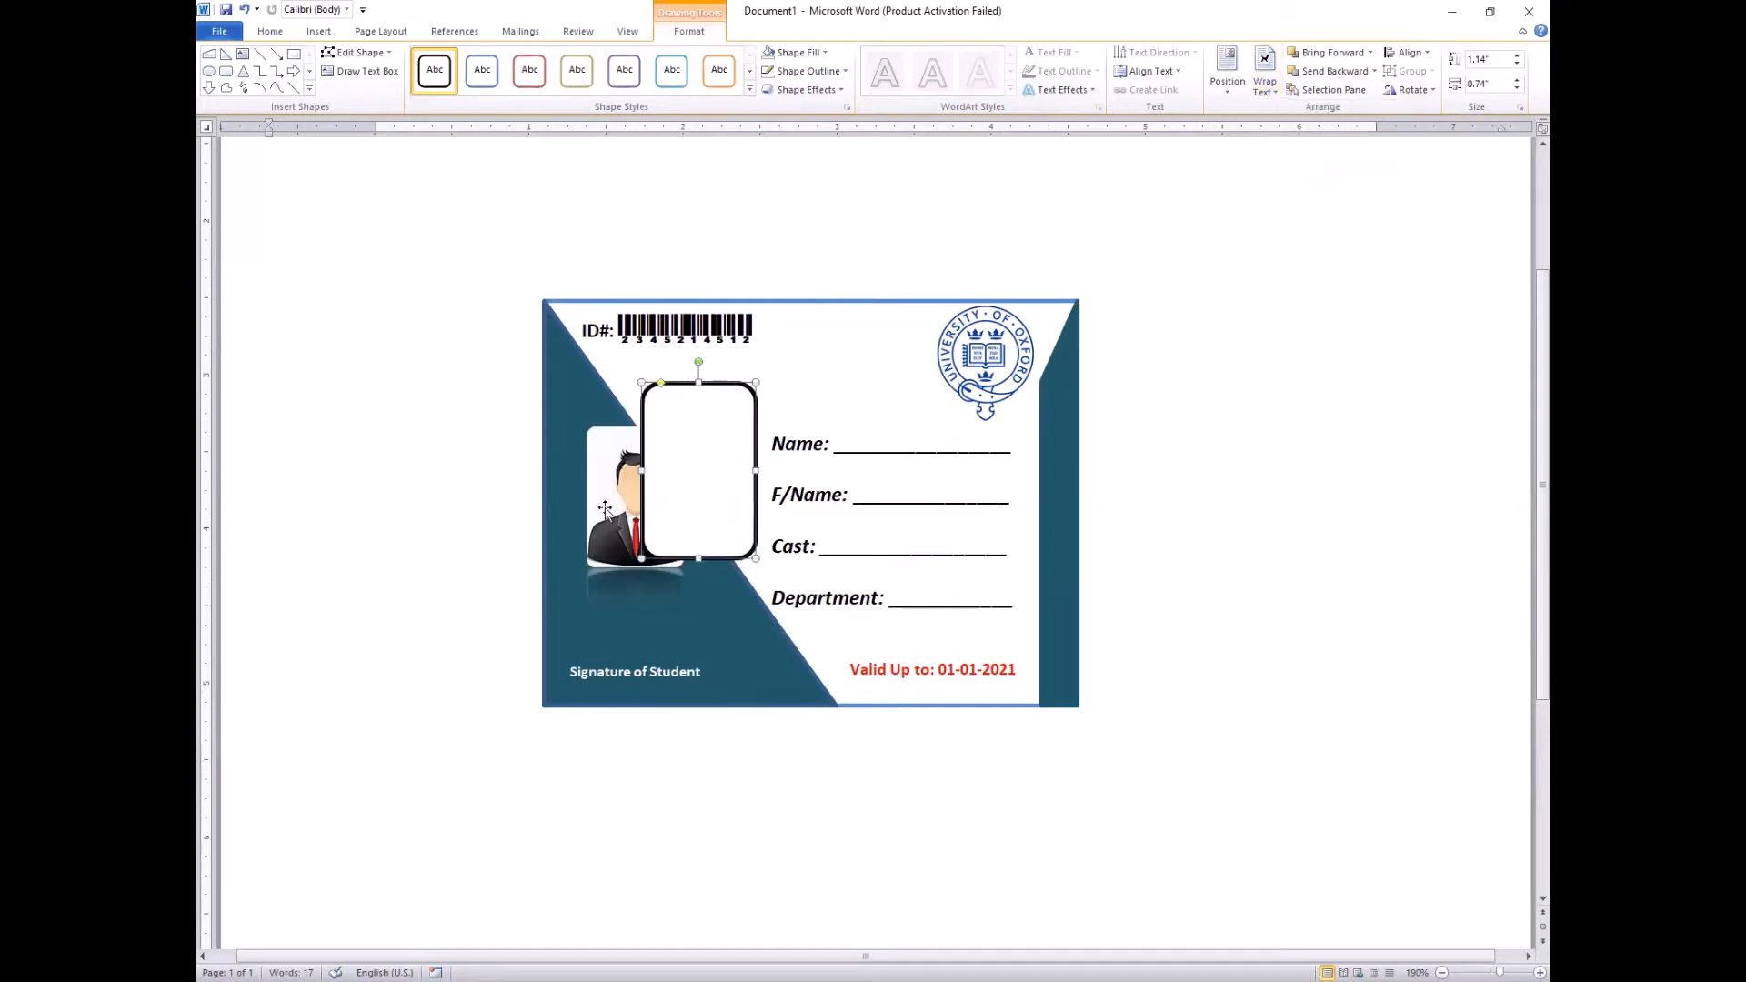
{"action": "left_click", "coordinate": [610, 506]}
{"action": "double_click", "coordinate": [615, 506]}
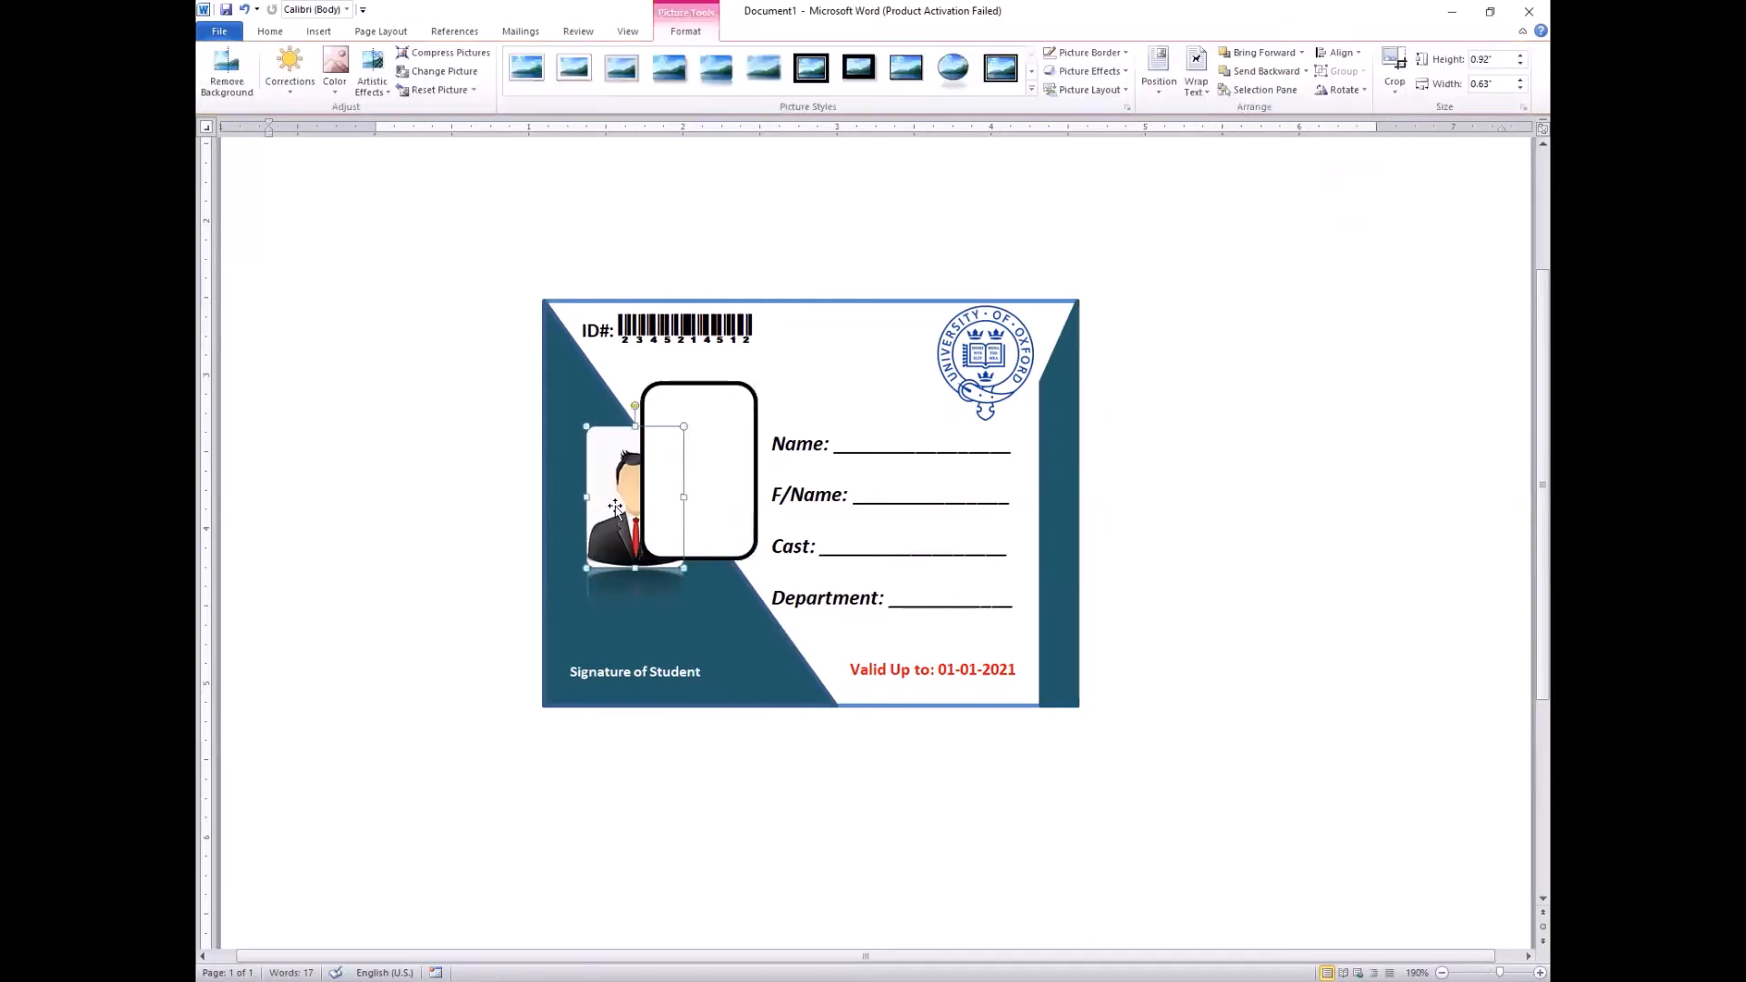
{"action": "left_click", "coordinate": [1302, 52]}
{"action": "left_click", "coordinate": [1275, 73]}
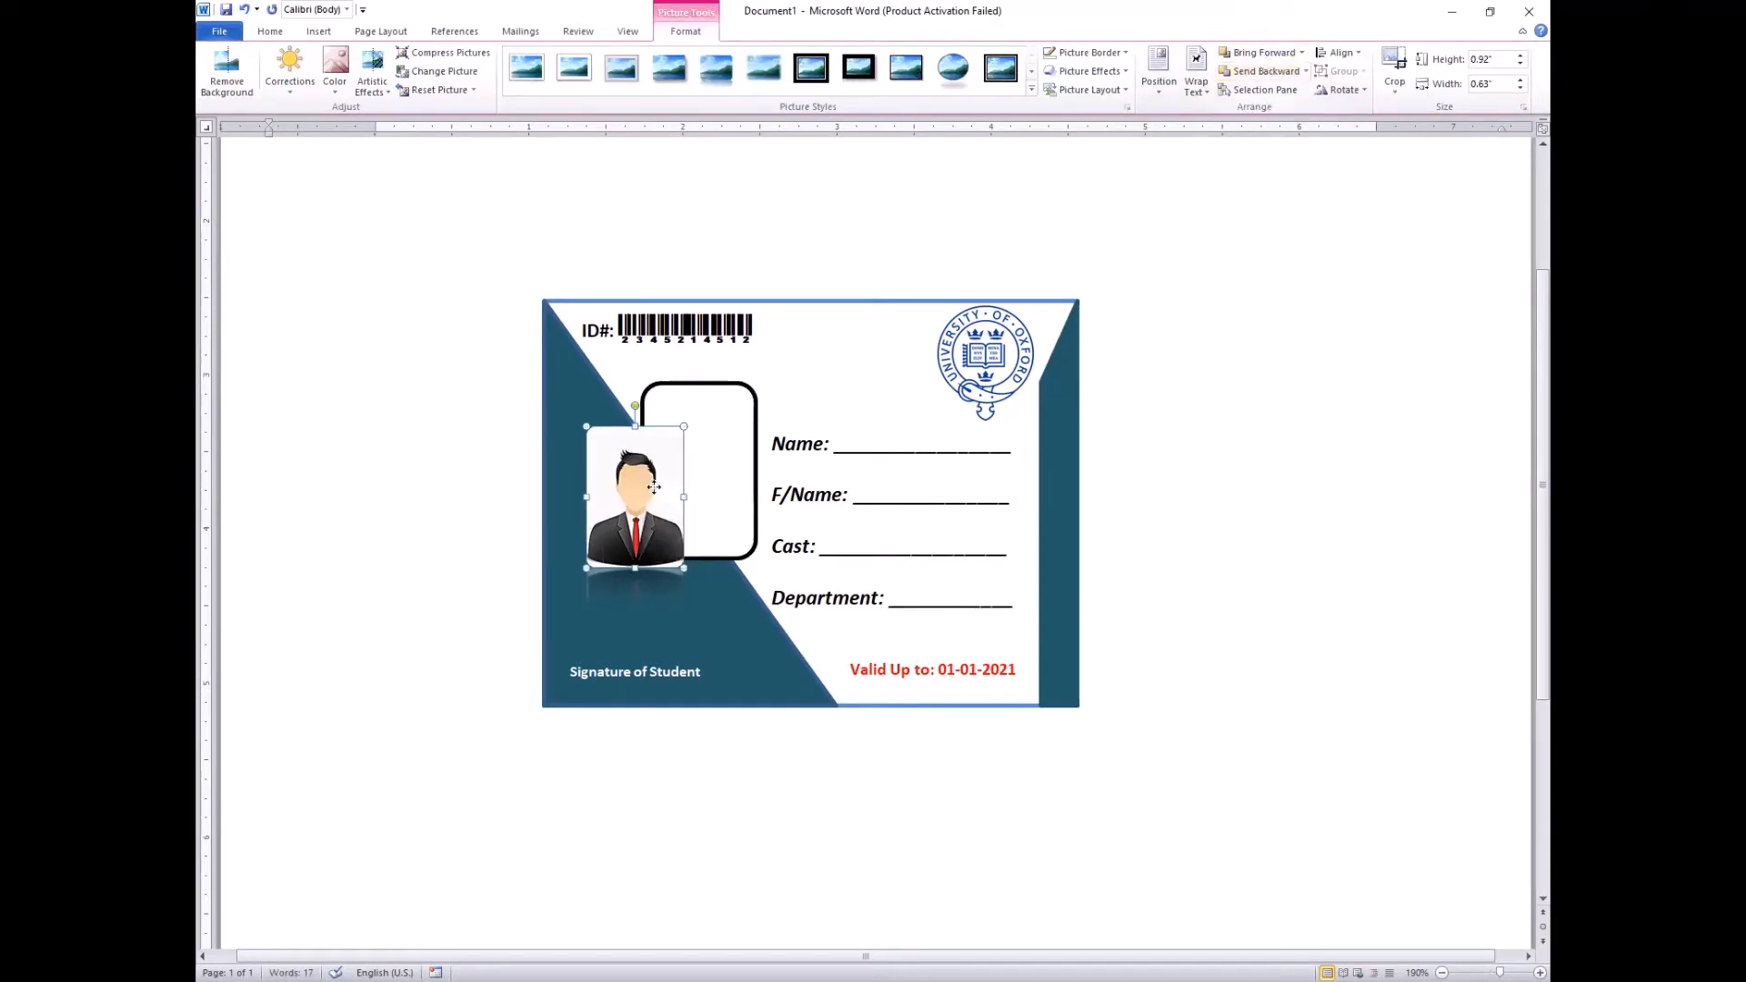
Position the rounded rectangle behind the portrait as a frame and trim its width and height to fit
{"action": "mouse_move", "coordinate": [756, 455]}
{"action": "left_mouse_down"}
{"action": "mouse_move", "coordinate": [685, 478]}
{"action": "mouse_move", "coordinate": [690, 512]}
{"action": "left_mouse_up"}
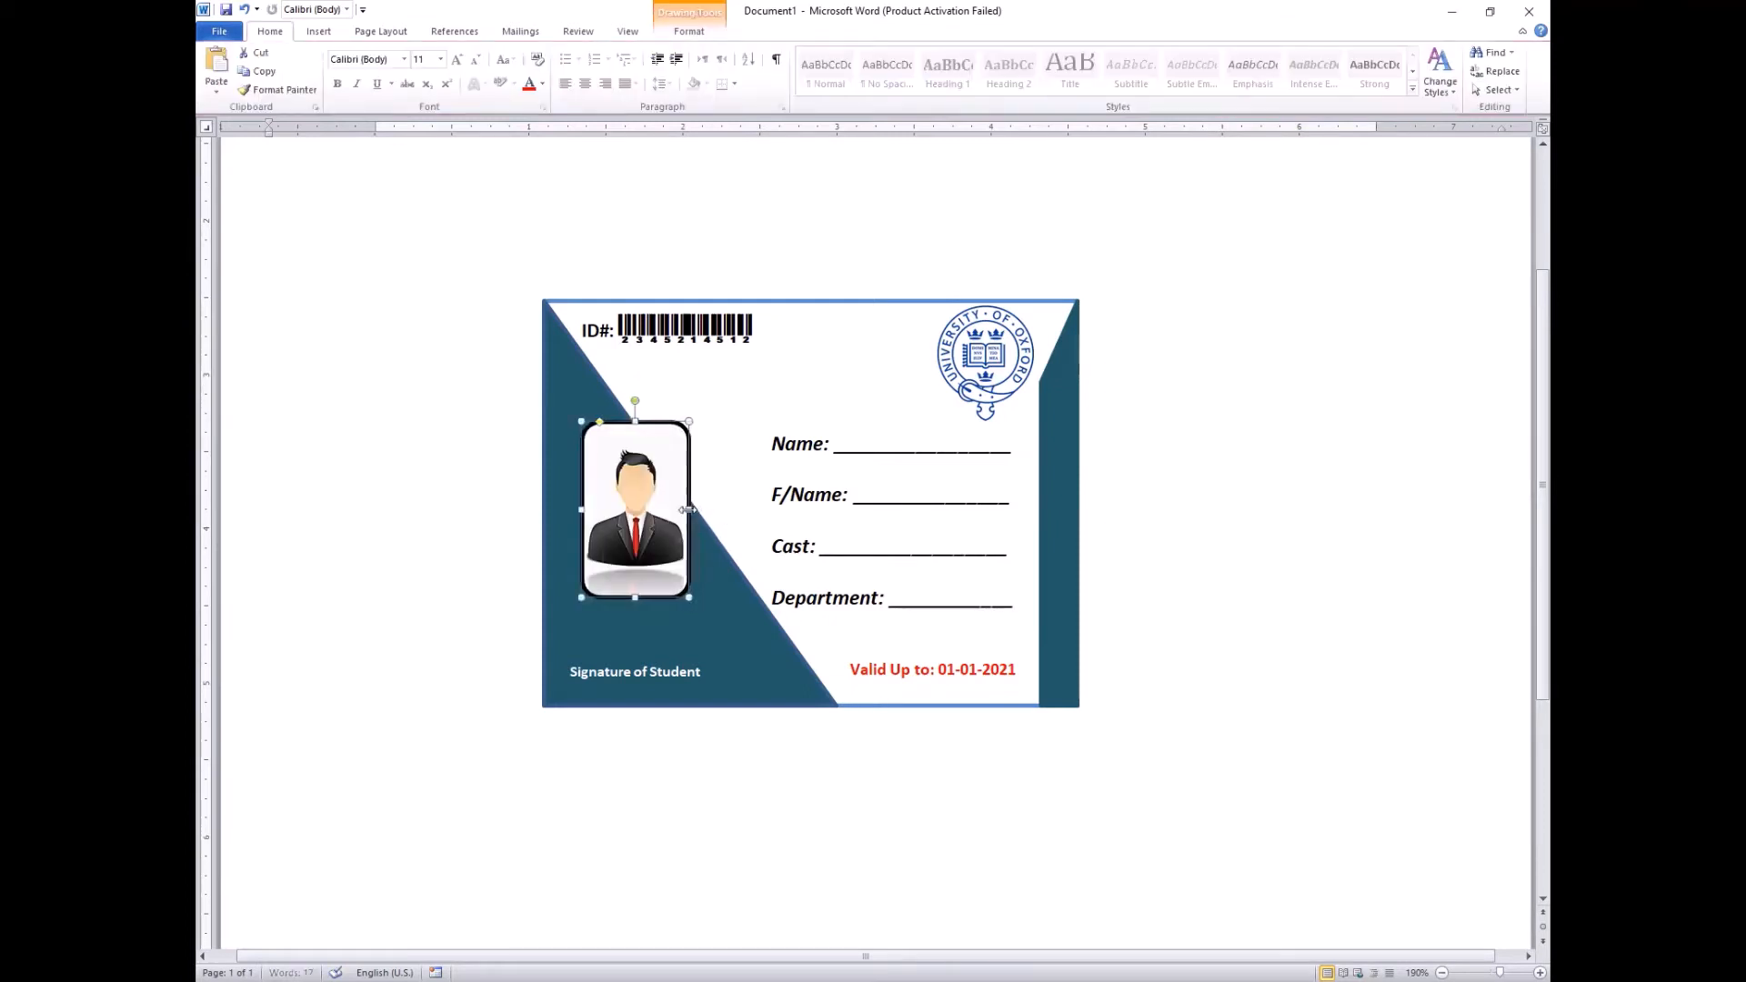
{"action": "left_click_drag", "start_coordinate": [634, 597], "coordinate": [635, 585]}
{"action": "left_click", "coordinate": [1143, 492]}
{"action": "scroll", "coordinate": [1144, 492], "scroll_direction": "up", "scroll_amount": 2}
{"action": "scroll", "coordinate": [1143, 492], "scroll_direction": "down", "scroll_amount": 2}
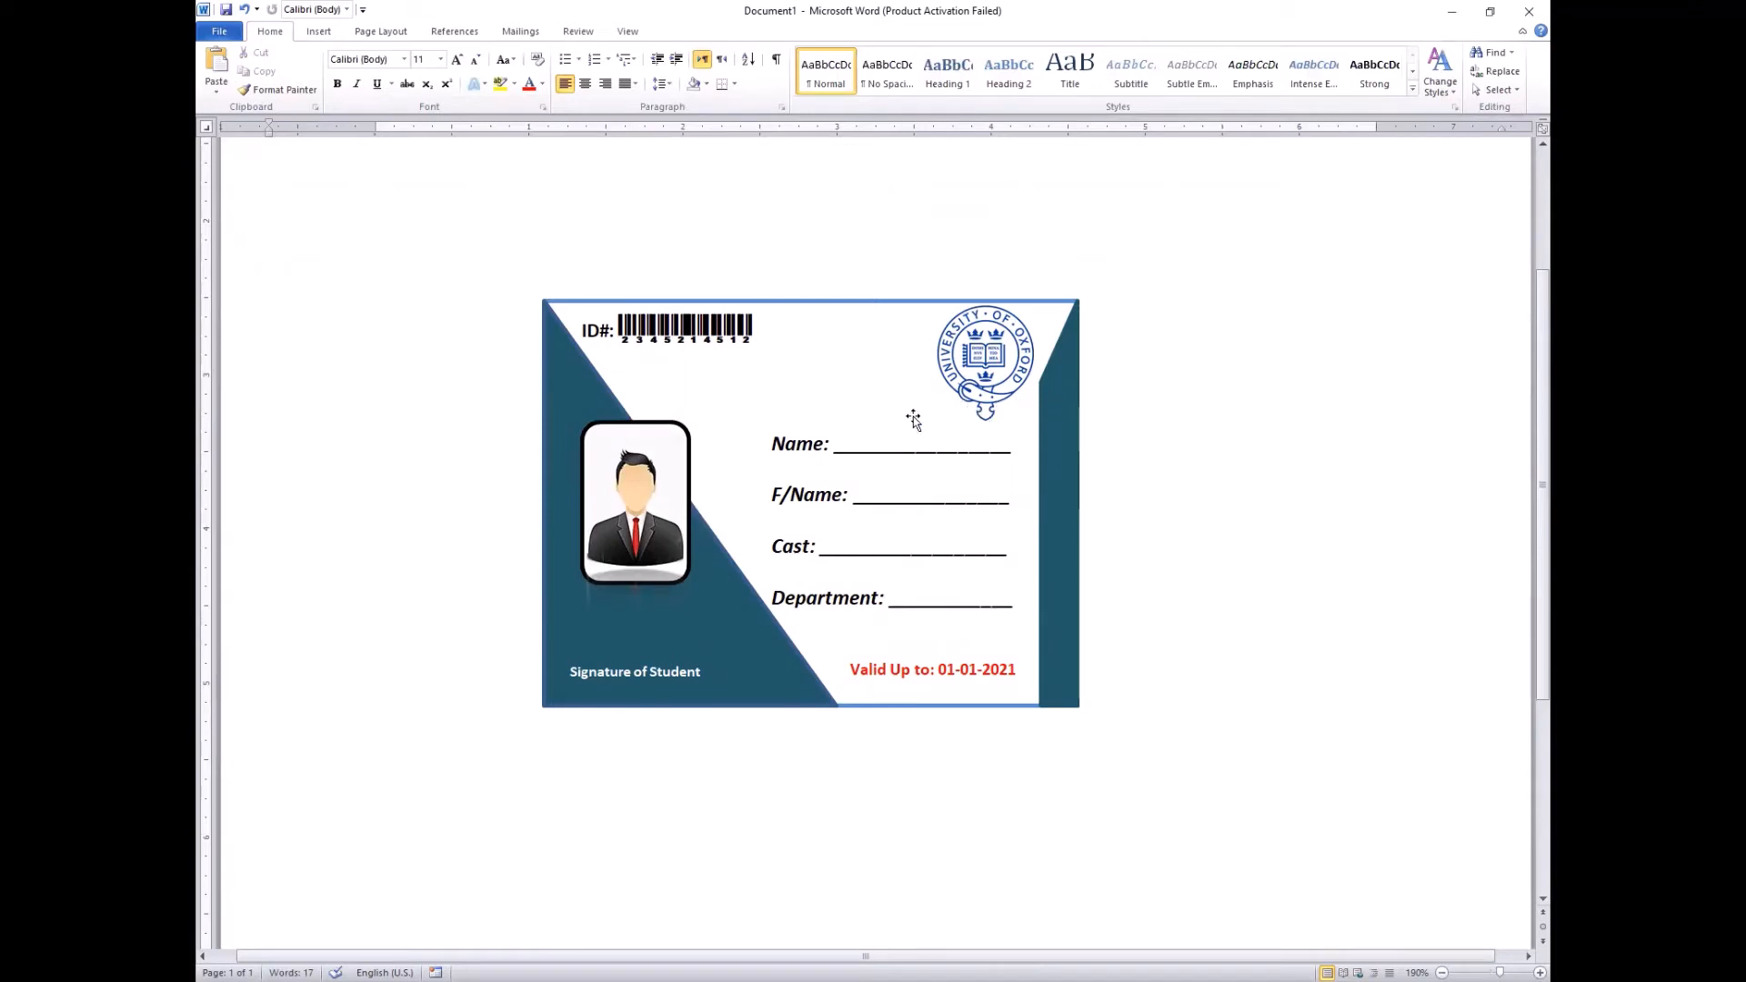
Reduce the ID label and barcode text by one more point
{"action": "left_click", "coordinate": [739, 354]}
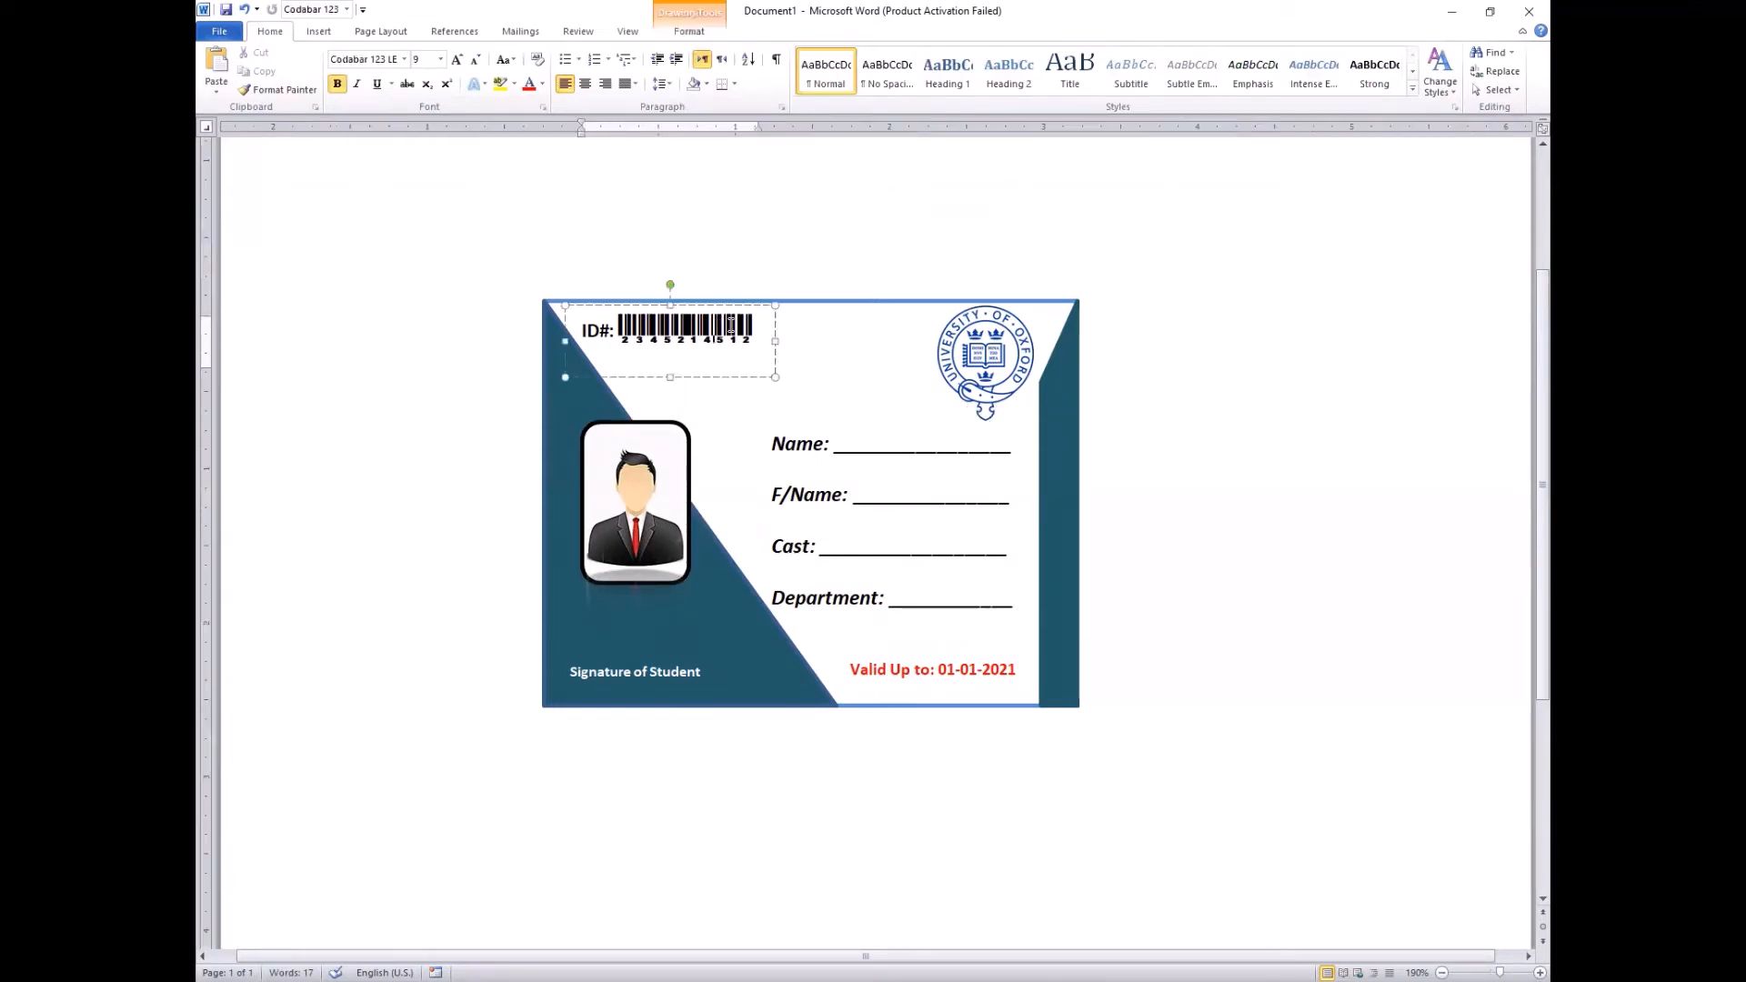
{"action": "left_click_drag", "start_coordinate": [769, 342], "coordinate": [591, 329]}
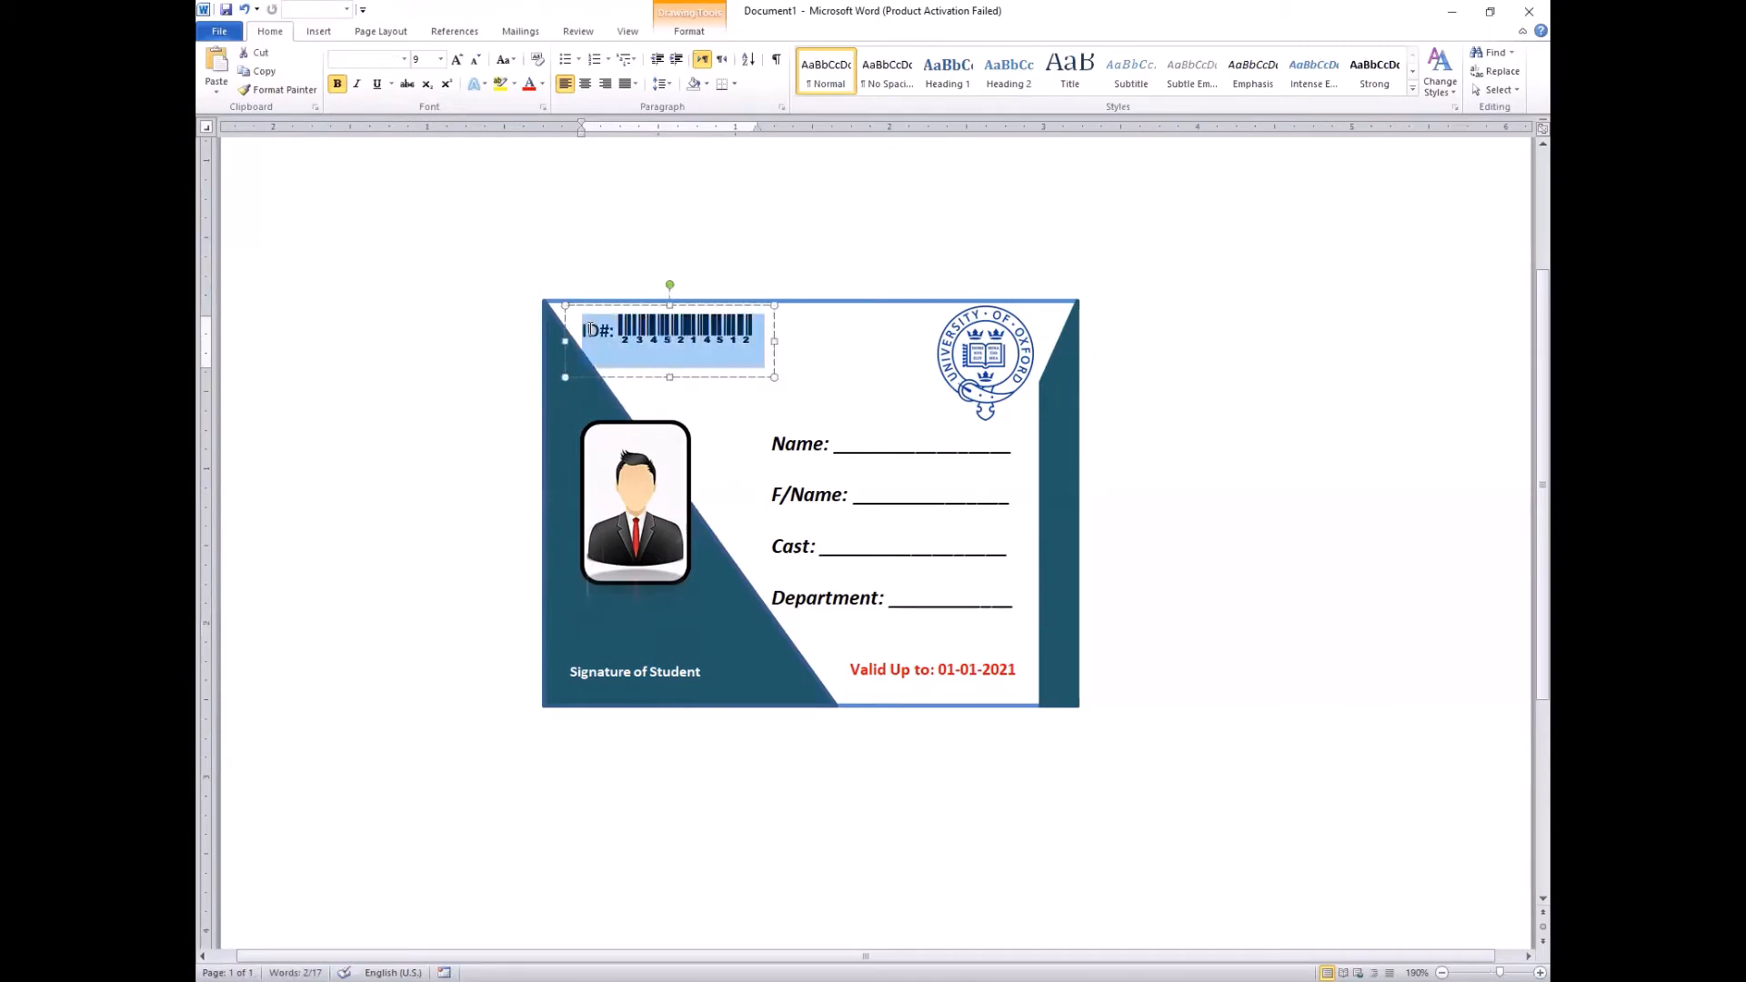
{"action": "key", "text": "ctrl+bracketleft"}
{"action": "left_click", "coordinate": [930, 148]}
{"action": "scroll", "coordinate": [1232, 491], "scroll_direction": "down", "scroll_amount": 1}
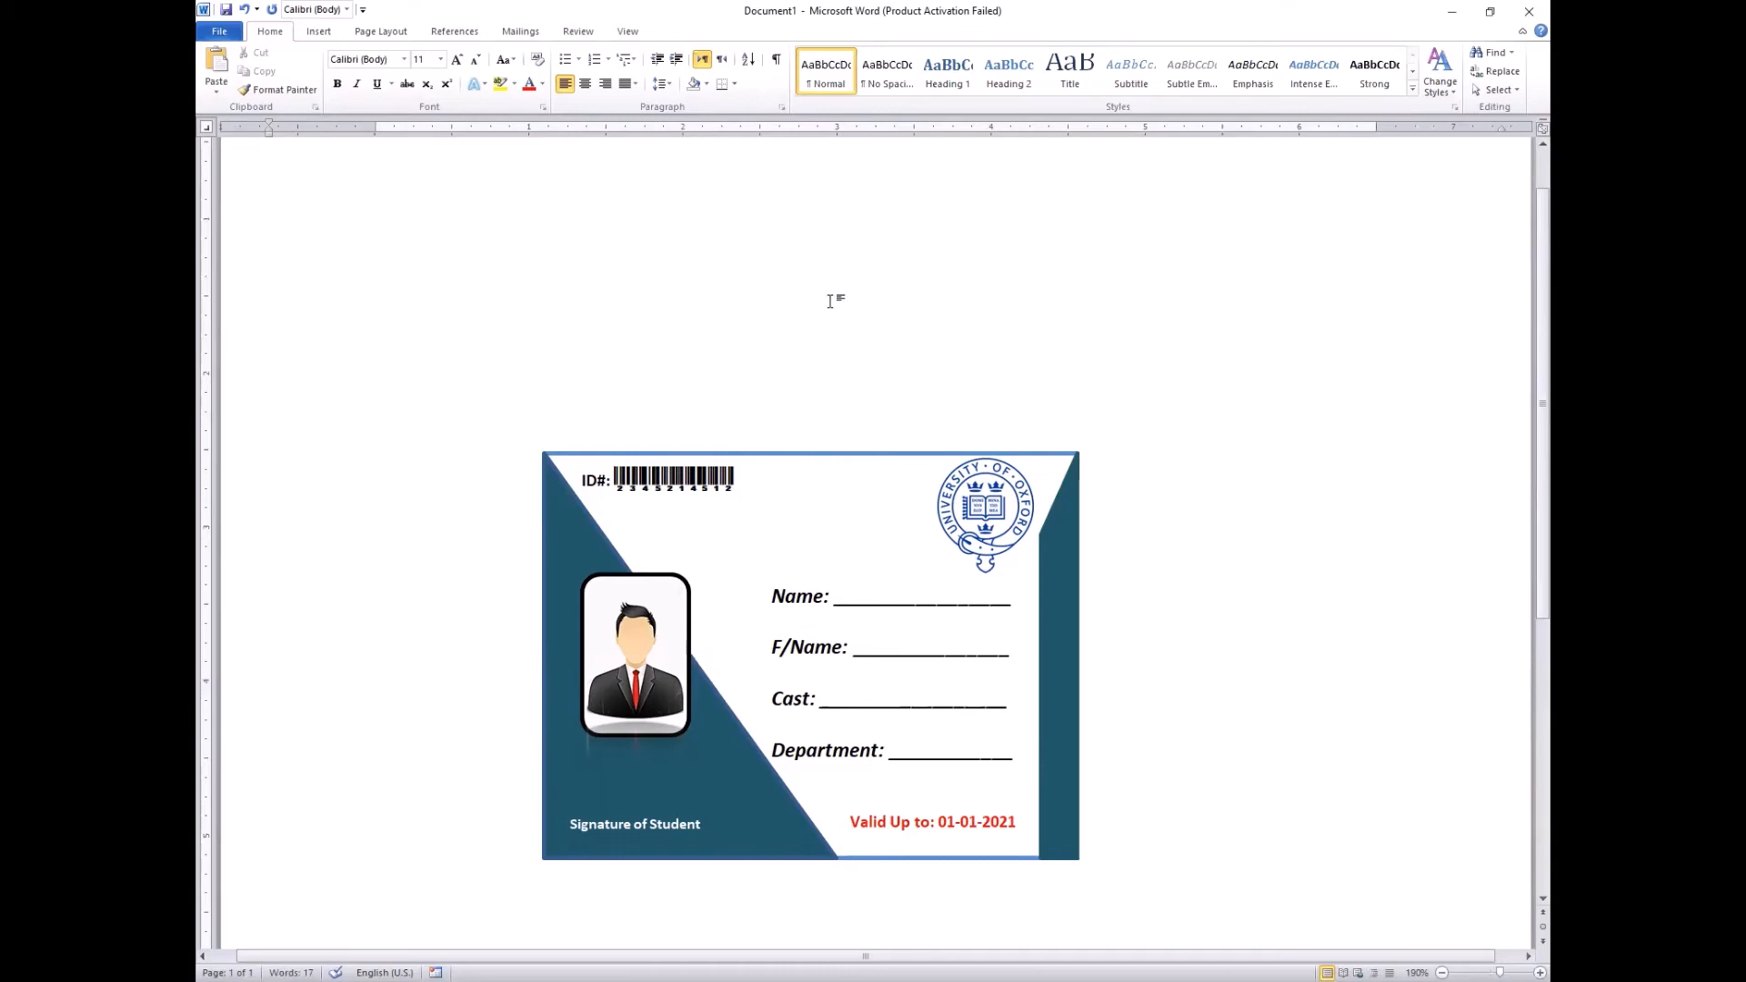
{"action": "scroll", "coordinate": [823, 289], "scroll_direction": "down", "scroll_amount": 1}
{"action": "scroll", "coordinate": [801, 273], "scroll_direction": "down", "scroll_amount": 1}
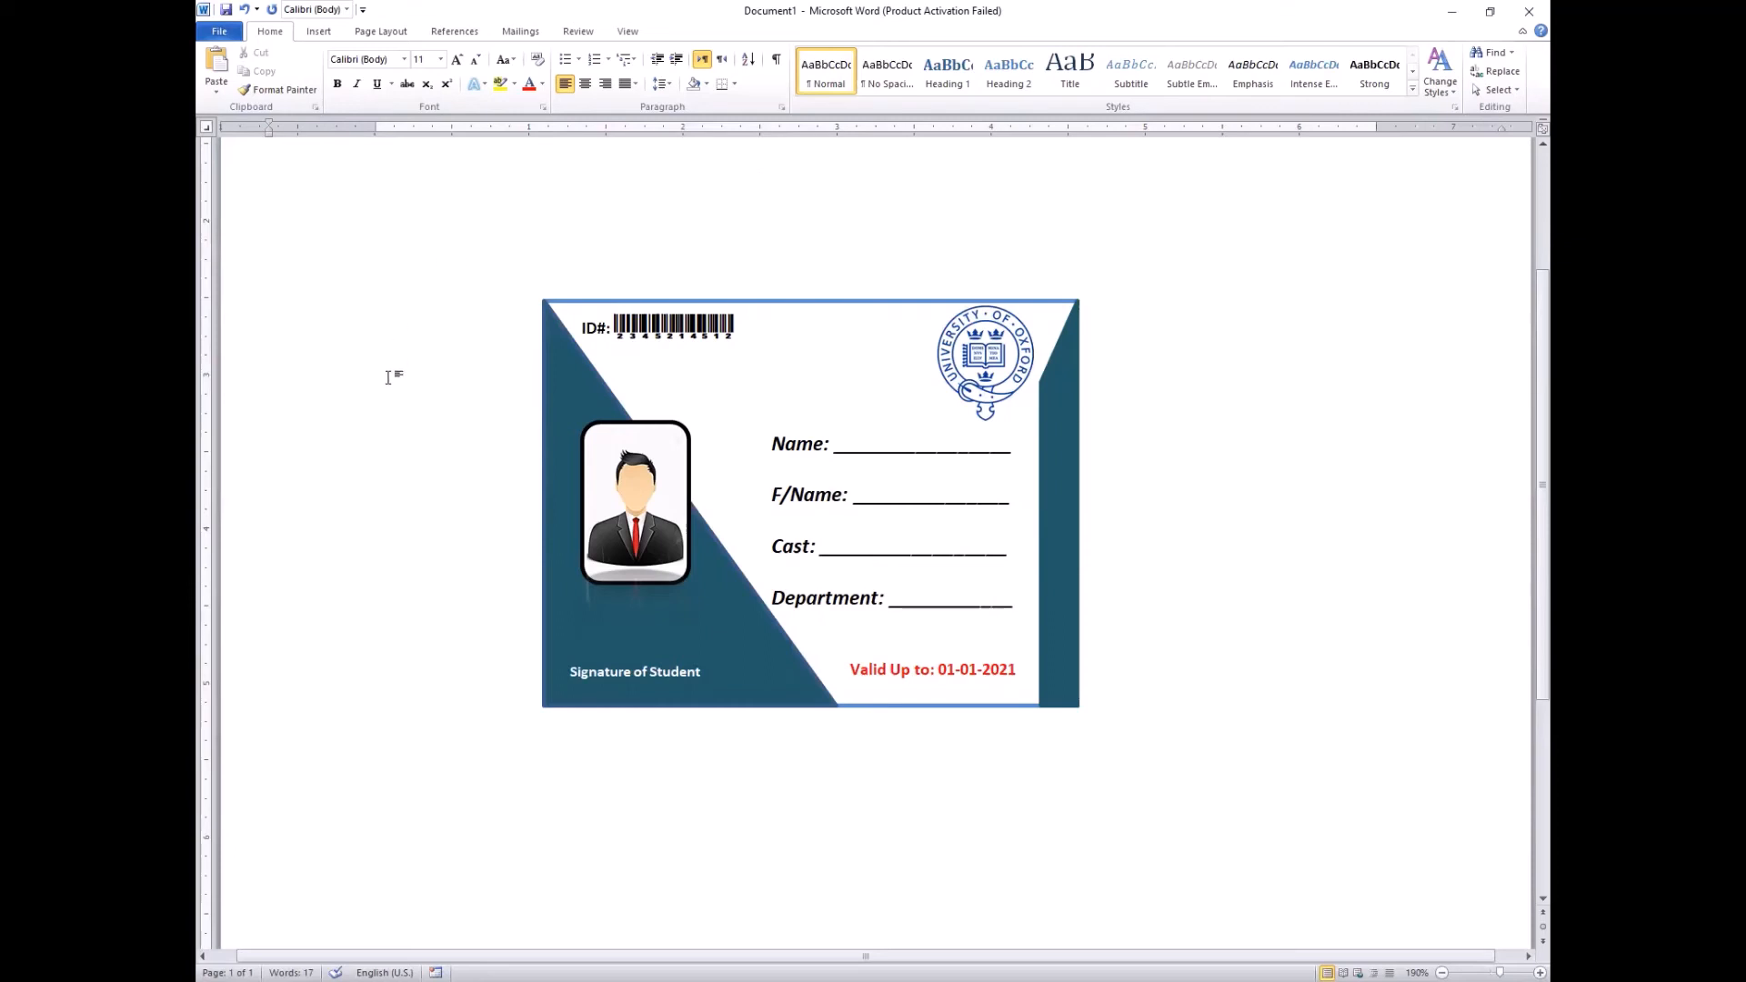
{"action": "left_click", "coordinate": [380, 36]}
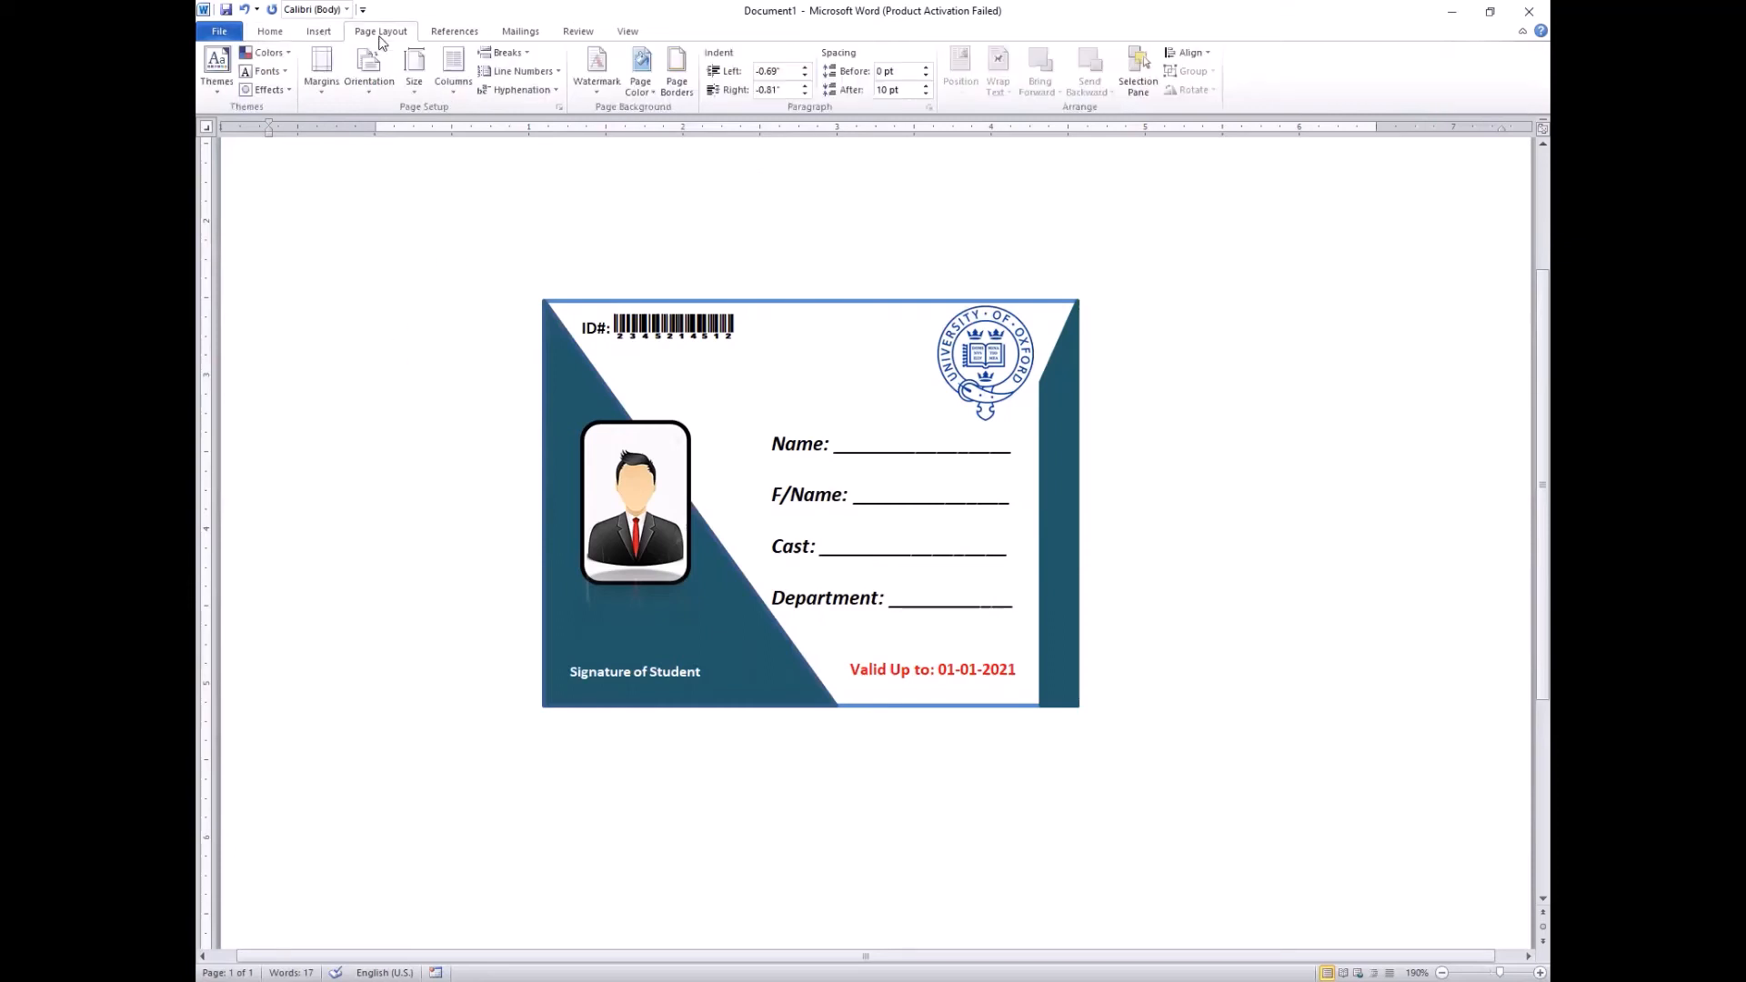
{"action": "left_click", "coordinate": [593, 84]}
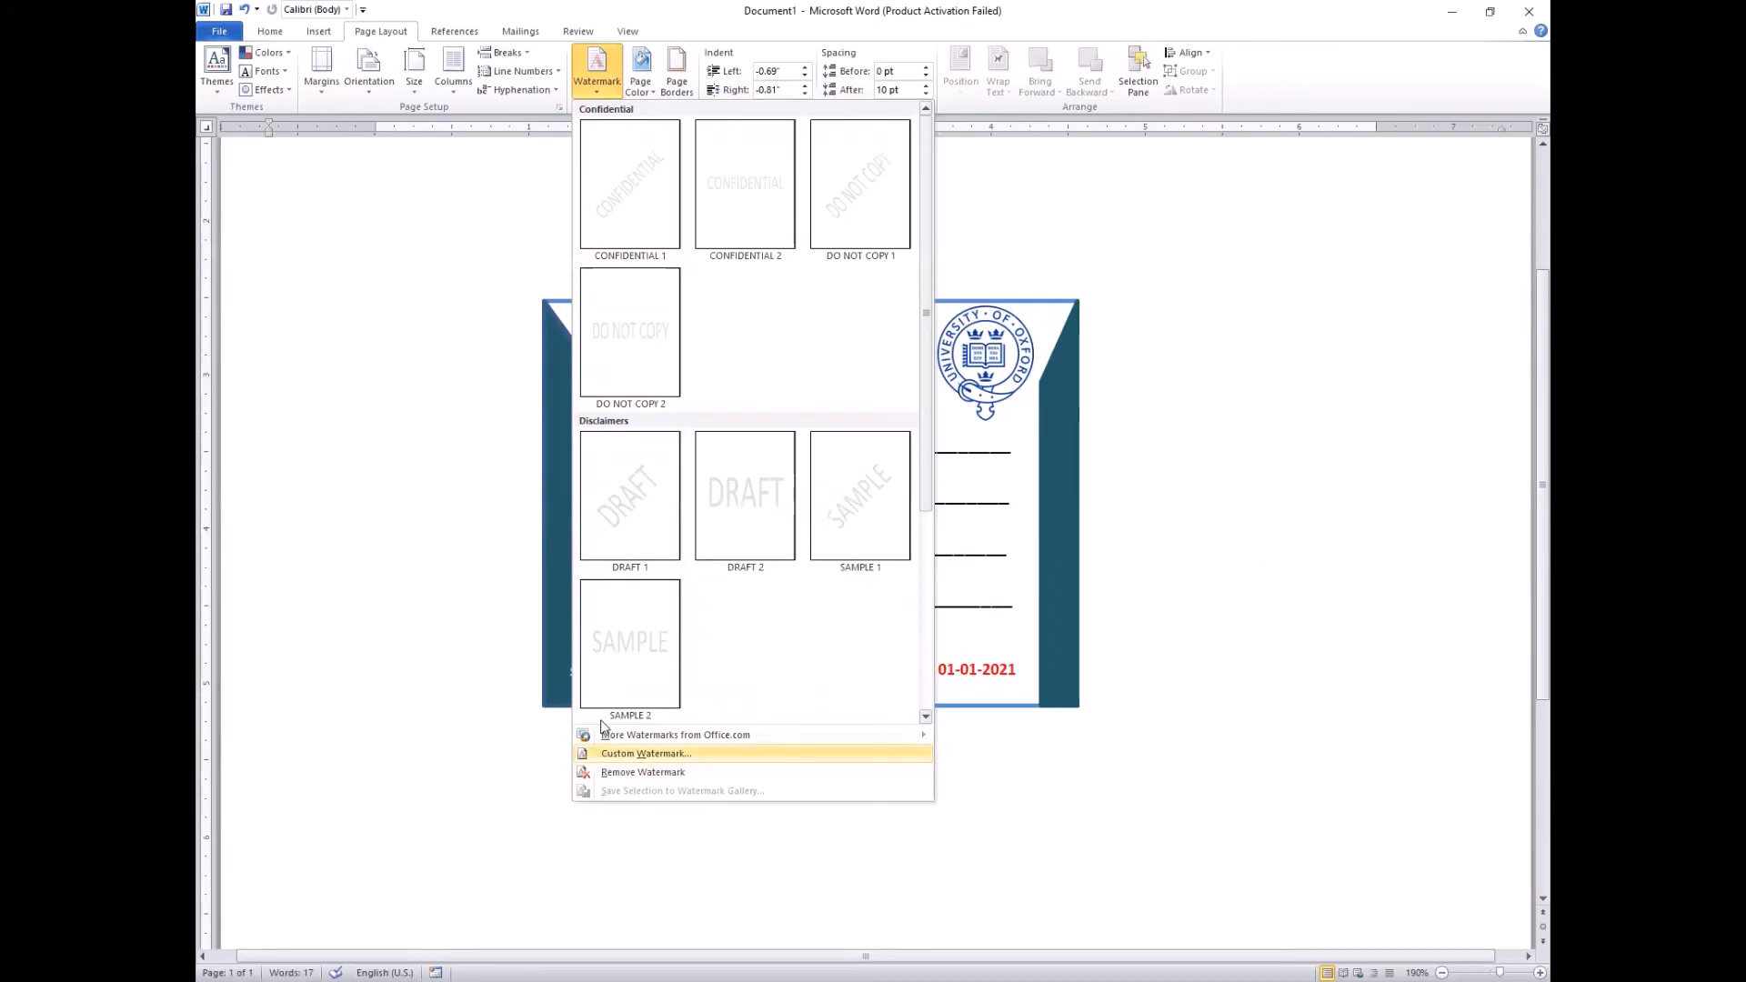
{"action": "left_click", "coordinate": [637, 753]}
{"action": "left_click", "coordinate": [721, 398]}
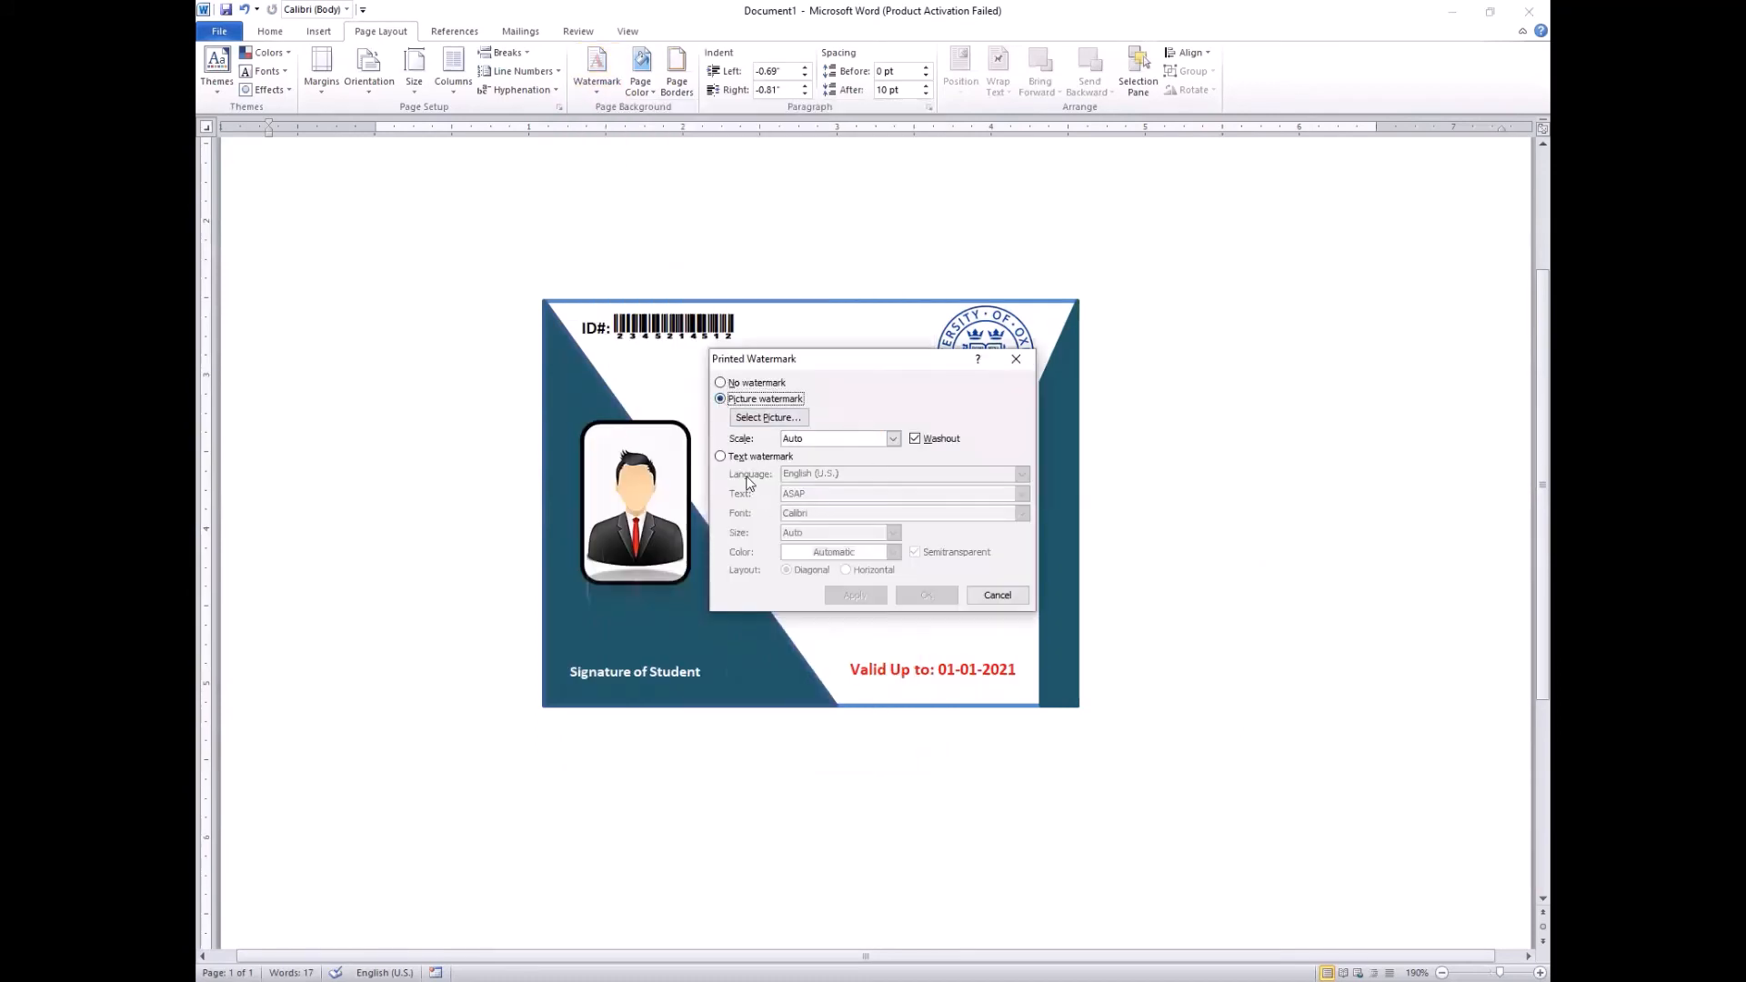
{"action": "left_click", "coordinate": [740, 418]}
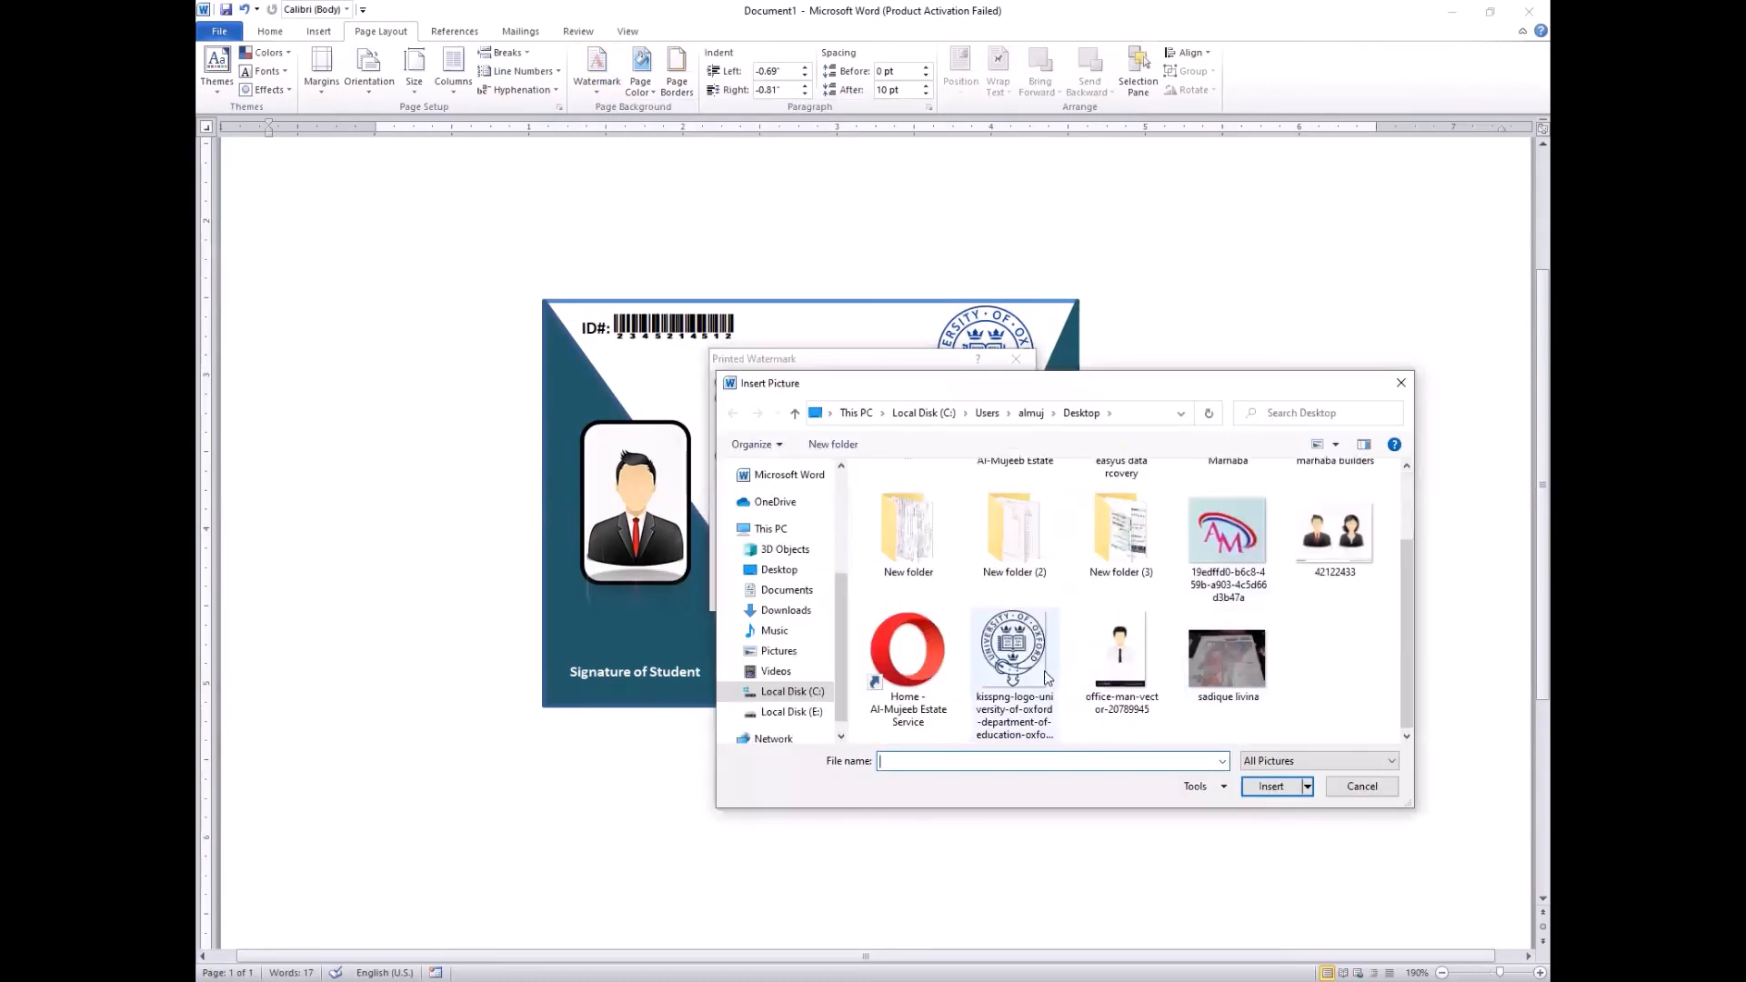
{"action": "left_click", "coordinate": [1014, 651]}
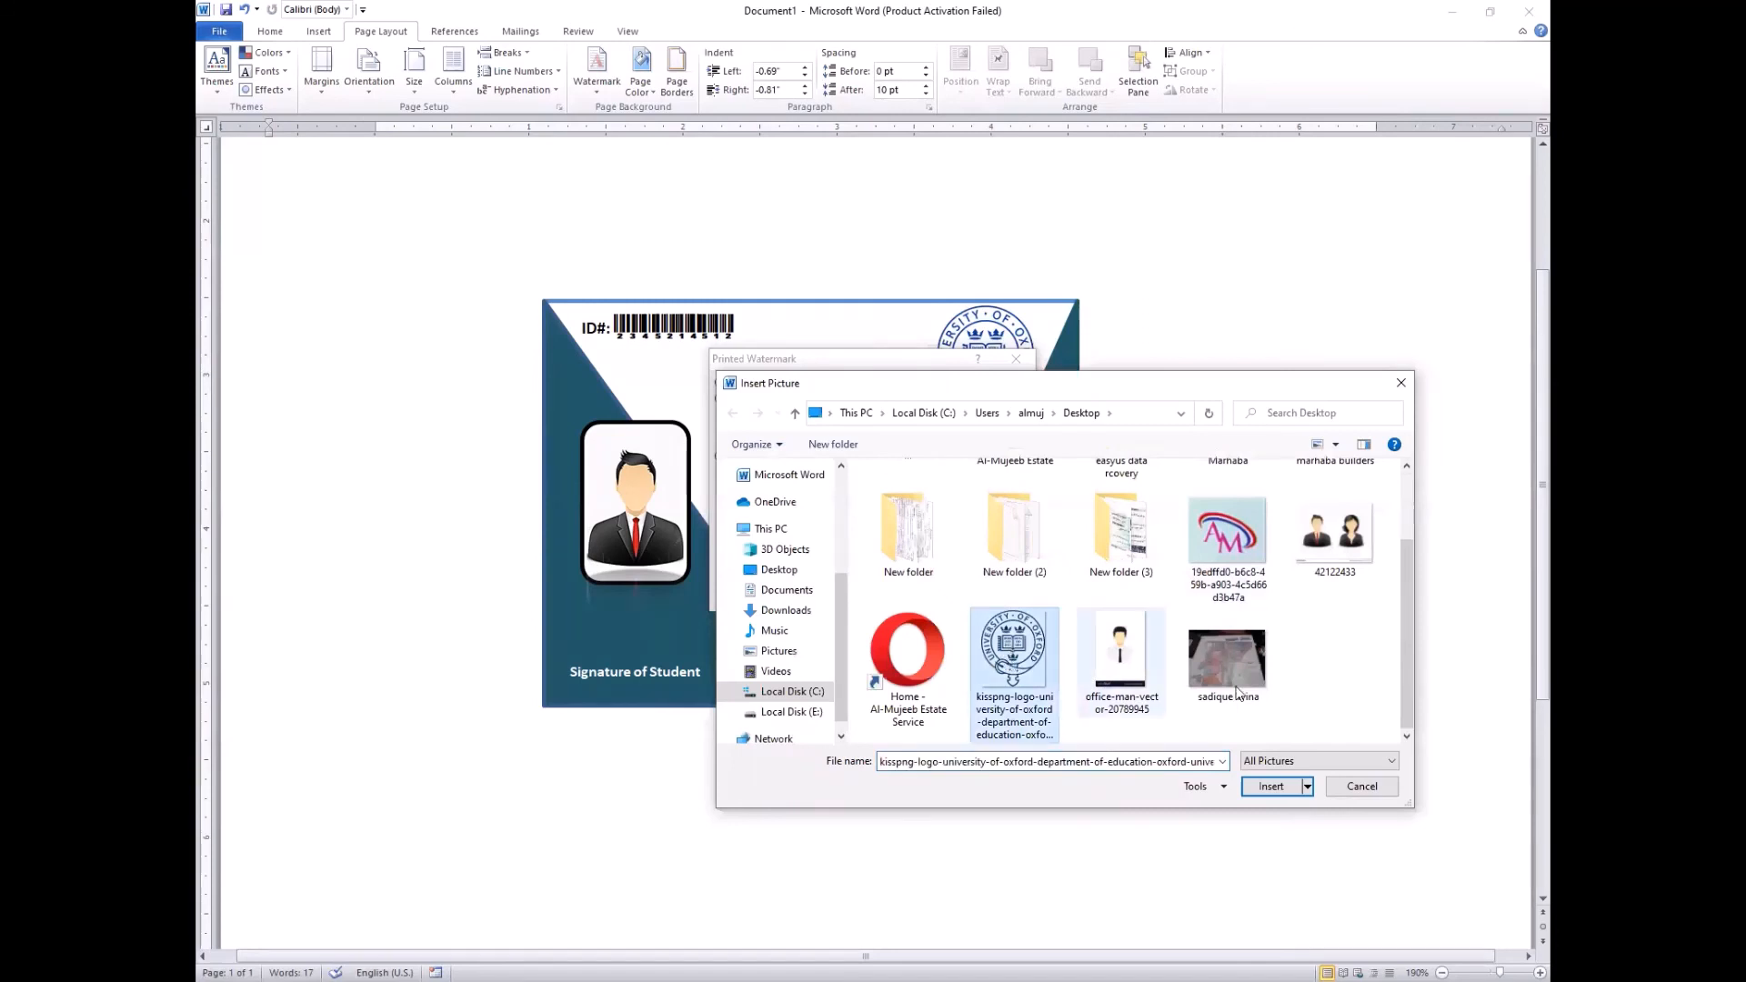
{"action": "left_click", "coordinate": [1274, 787]}
{"action": "left_click", "coordinate": [1008, 597]}
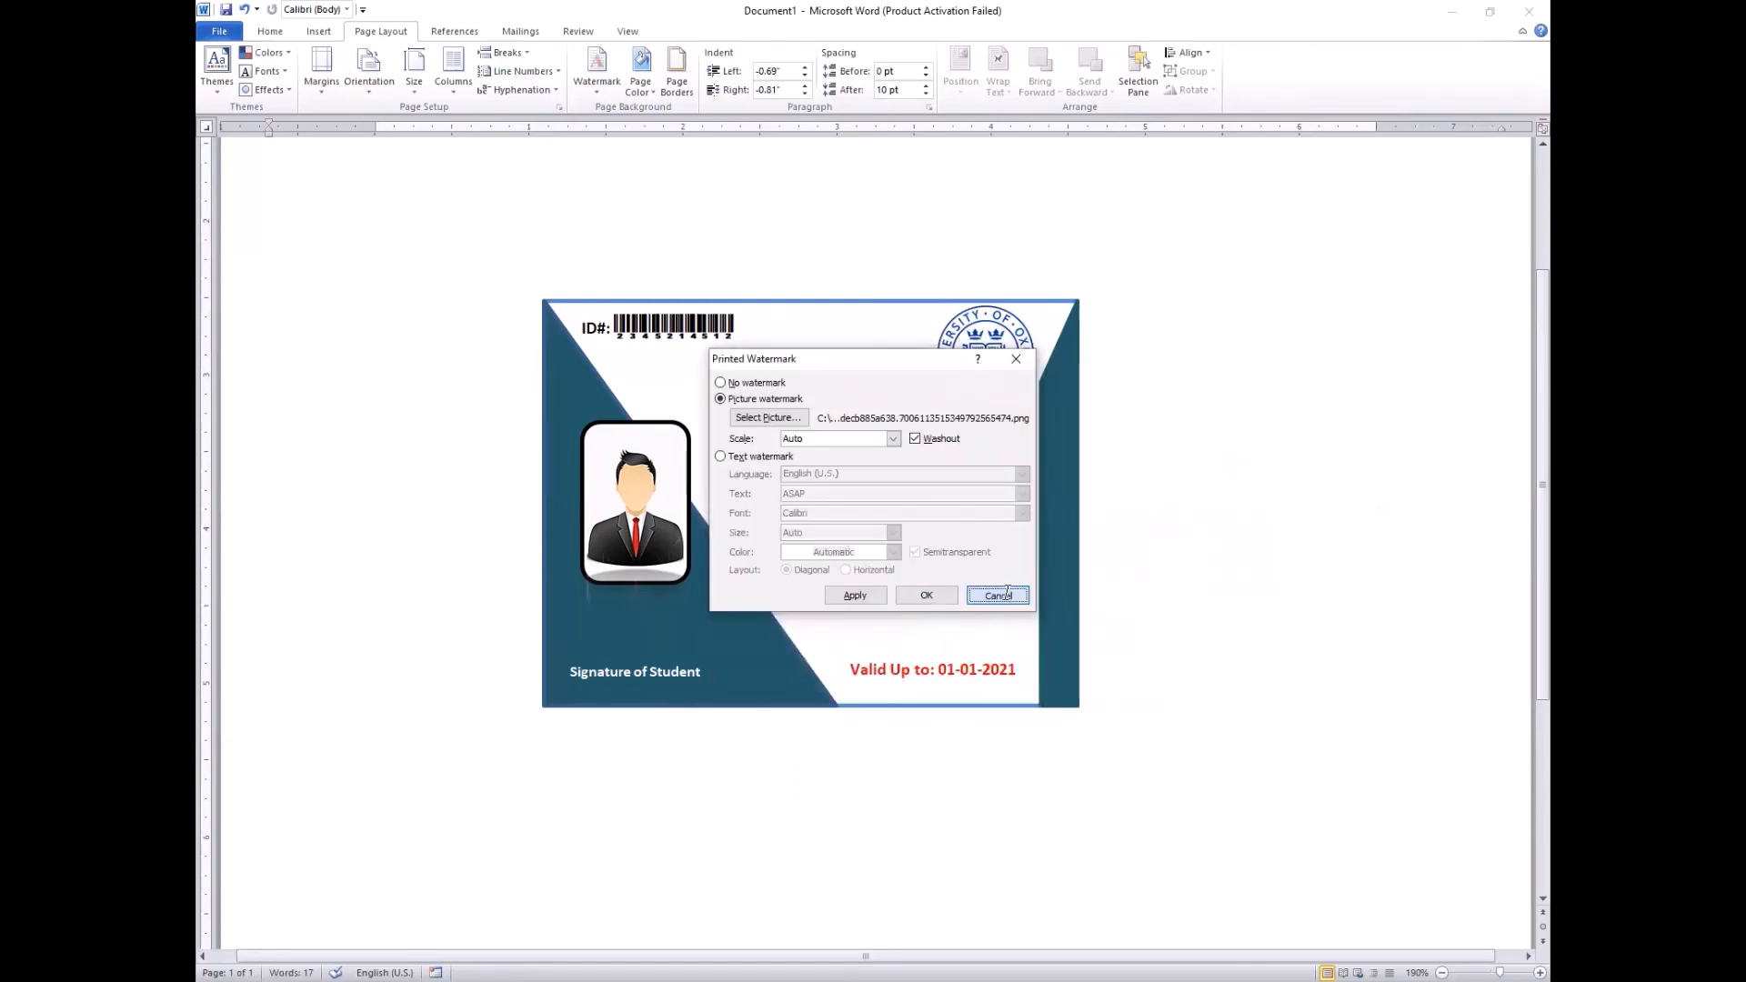